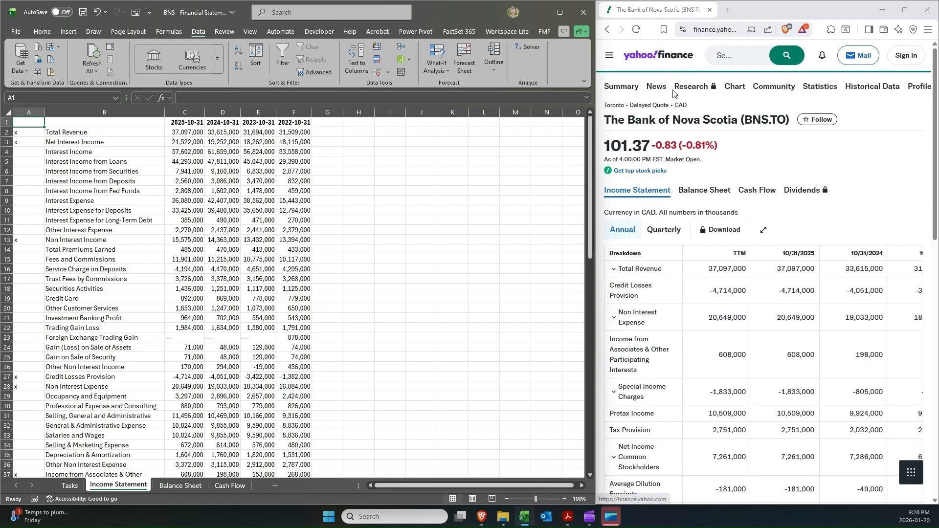
Review the Balance Sheet and Income Statement pages for The Bank of Nova Scotia on Yahoo Finance.
{"action": "left_click_drag", "start_coordinate": [649, 119], "coordinate": [744, 129]}
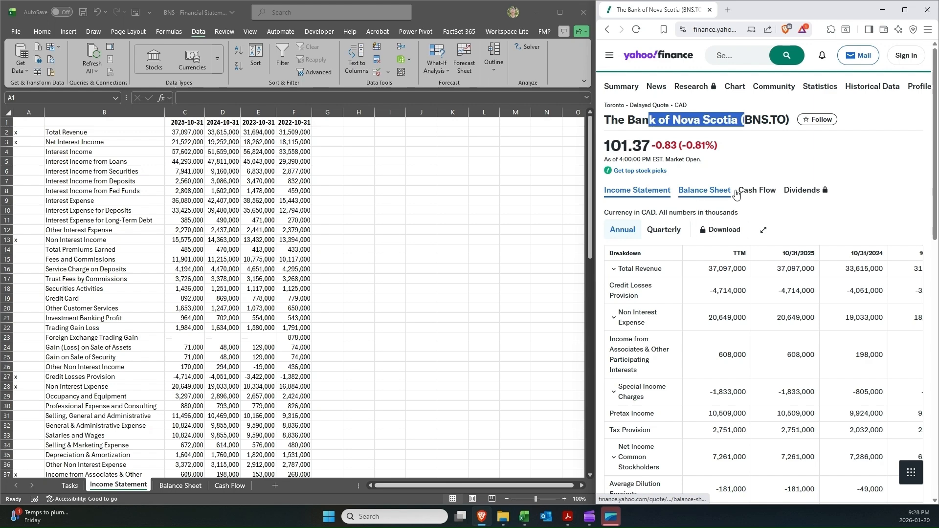
{"action": "left_click", "coordinate": [752, 194]}
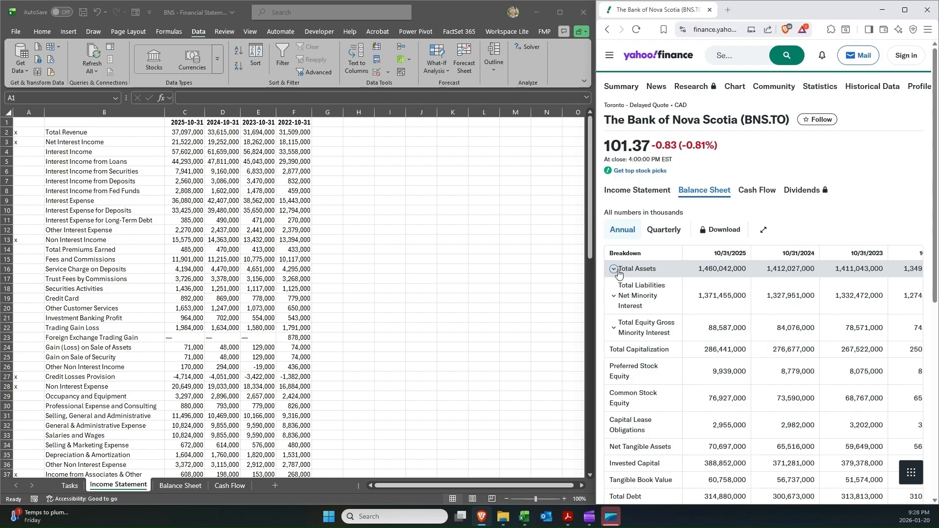
{"action": "left_click", "coordinate": [642, 192]}
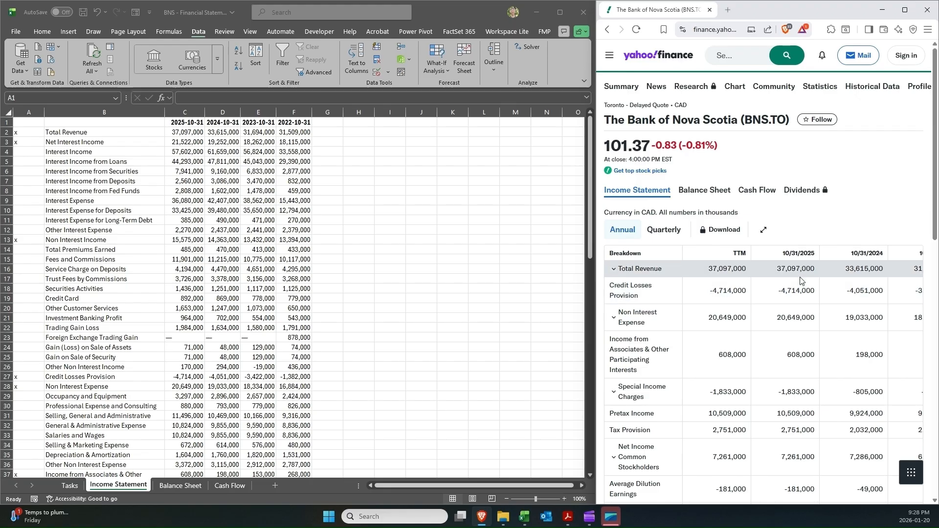
{"action": "scroll", "coordinate": [801, 280], "scroll_direction": "down", "scroll_amount": 4}
{"action": "scroll", "coordinate": [801, 269], "scroll_direction": "up", "scroll_amount": 3}
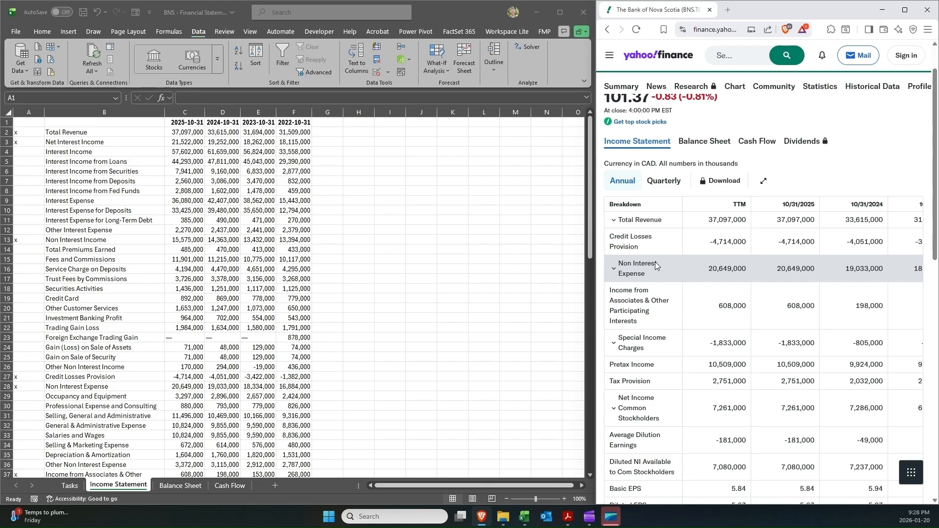
Compare Total Revenue on the Income Statement sheet with its breakdown down to Interest Income on Yahoo Finance, and collapse the breakdown again.
{"action": "key", "text": "alt+Tab"}
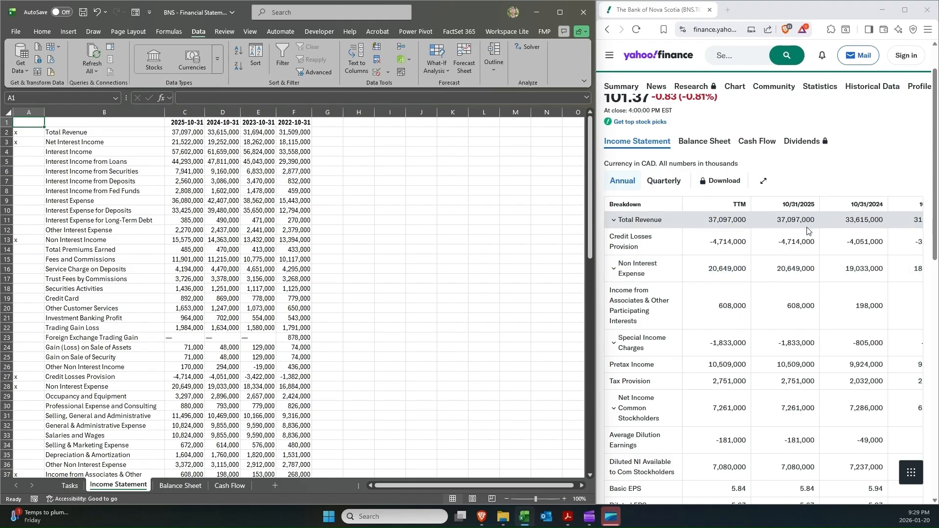
{"action": "left_click", "coordinate": [170, 190]}
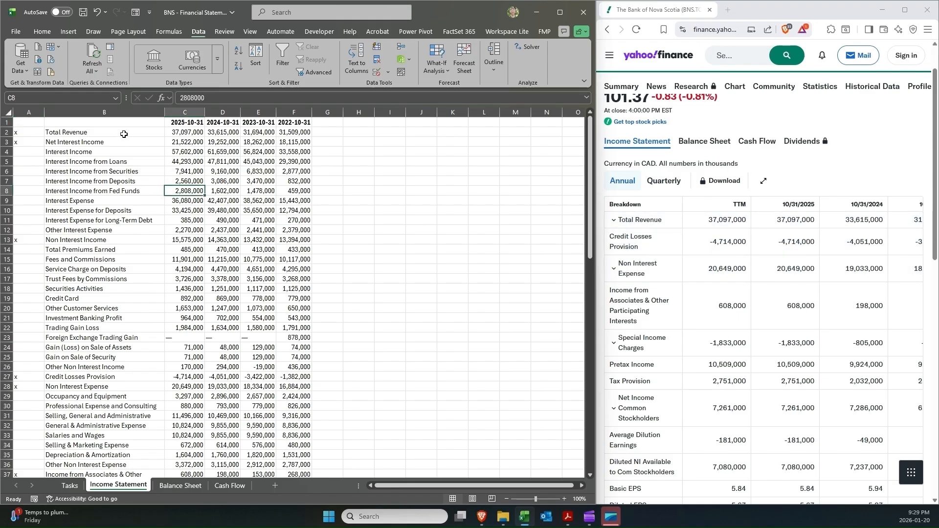
{"action": "left_click", "coordinate": [124, 134]}
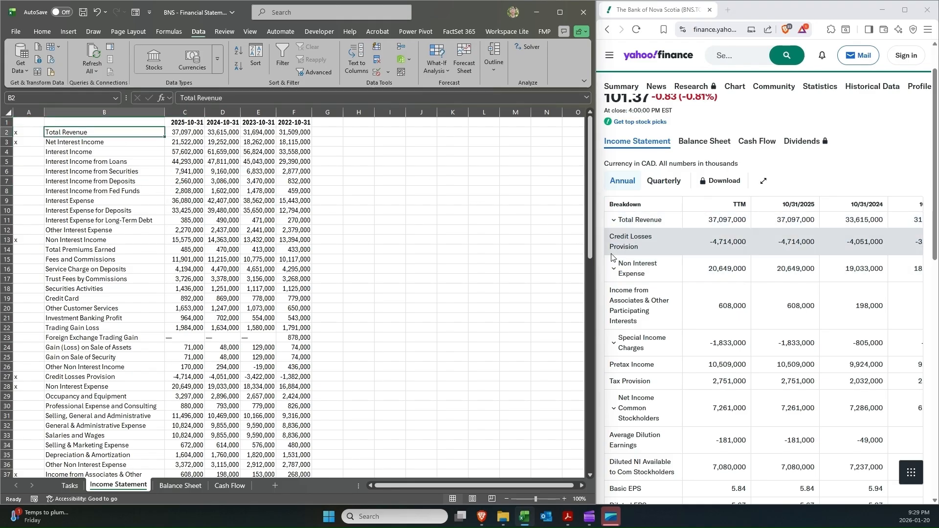
{"action": "left_click", "coordinate": [614, 219]}
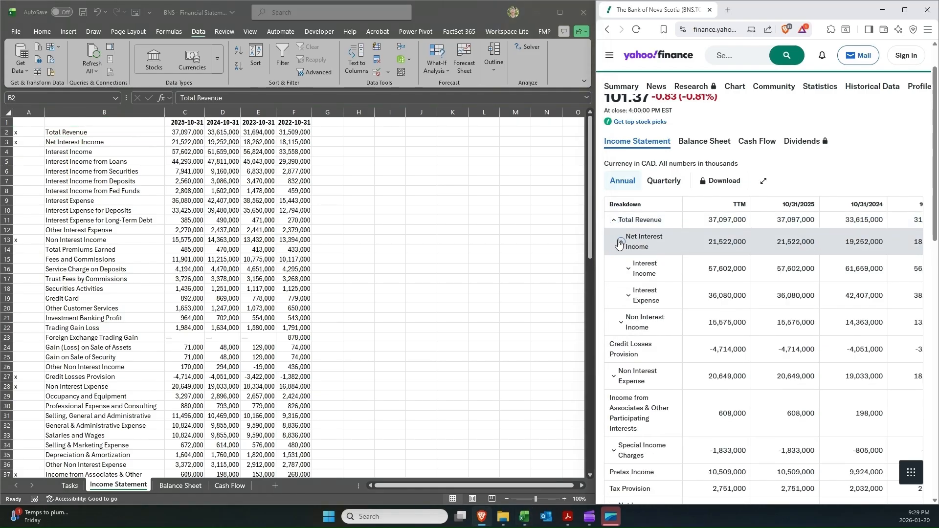
{"action": "left_click", "coordinate": [628, 272]}
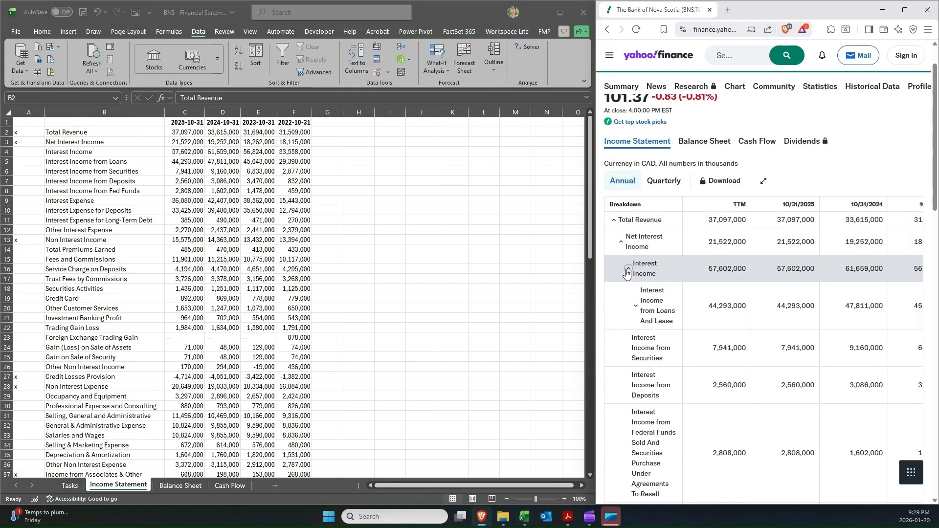
{"action": "left_click", "coordinate": [614, 220]}
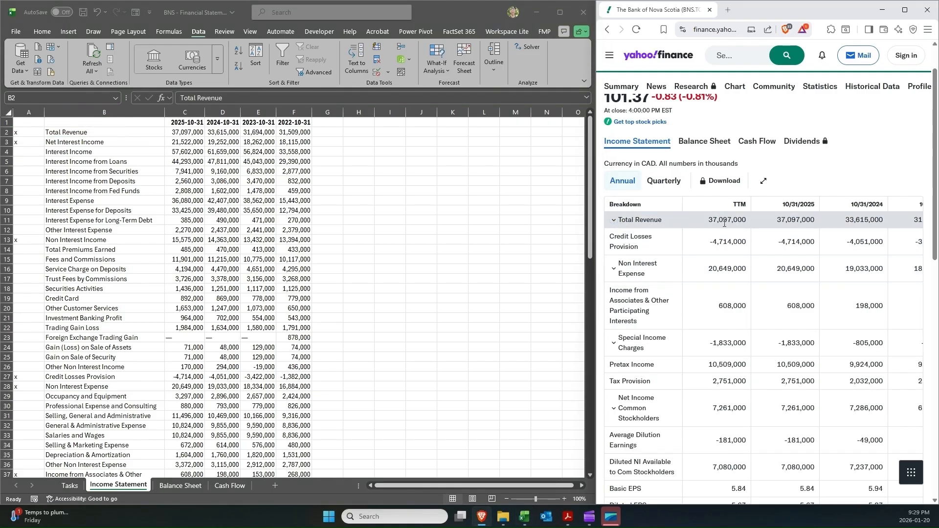
Match the 10/31/2025 Total Revenue figure on Yahoo Finance to cell C2 of the Income Statement sheet and fill that cell yellow.
{"action": "left_click_drag", "start_coordinate": [774, 225], "coordinate": [820, 227]}
{"action": "left_click", "coordinate": [123, 133]}
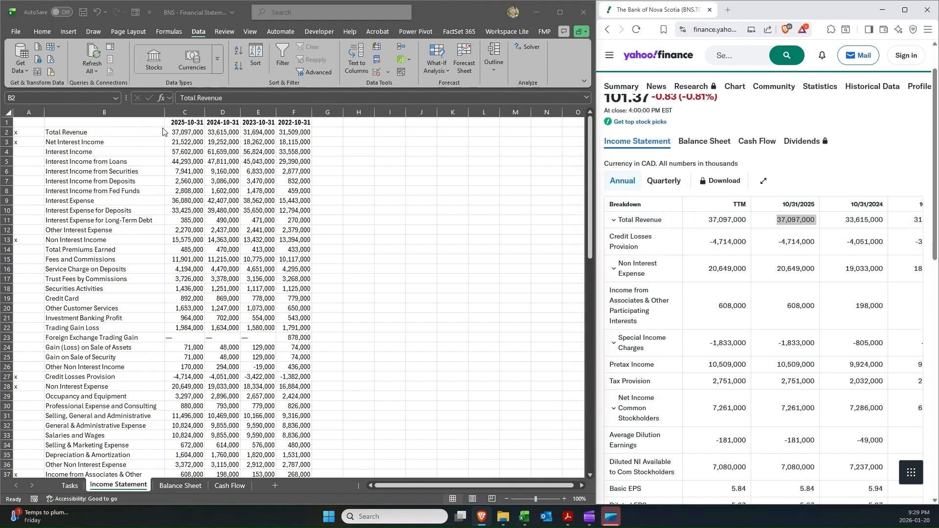
{"action": "left_click", "coordinate": [179, 135]}
{"action": "left_click", "coordinate": [42, 31]}
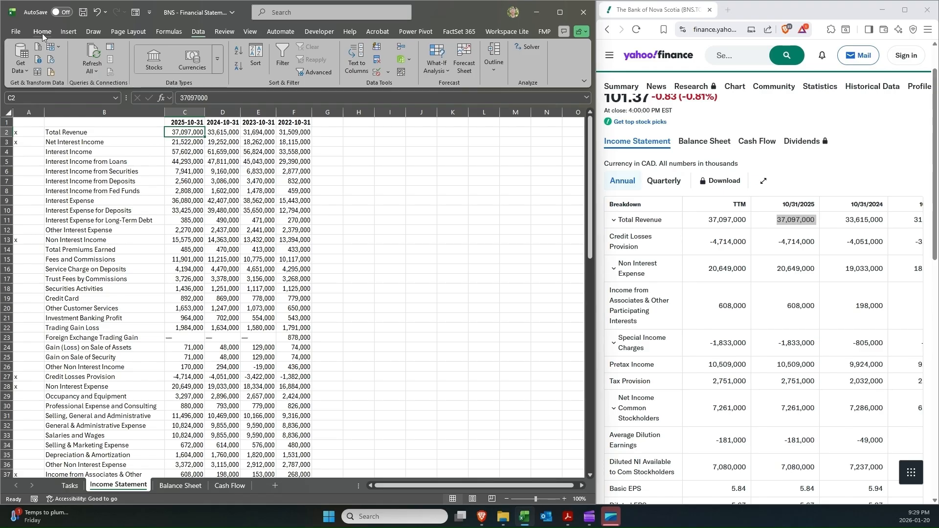
{"action": "left_click", "coordinate": [100, 72]}
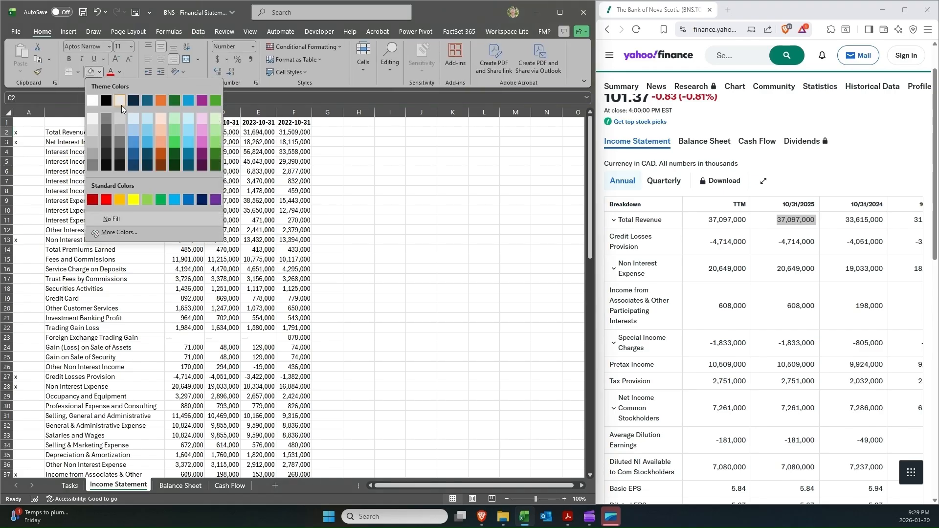
{"action": "left_click", "coordinate": [133, 199]}
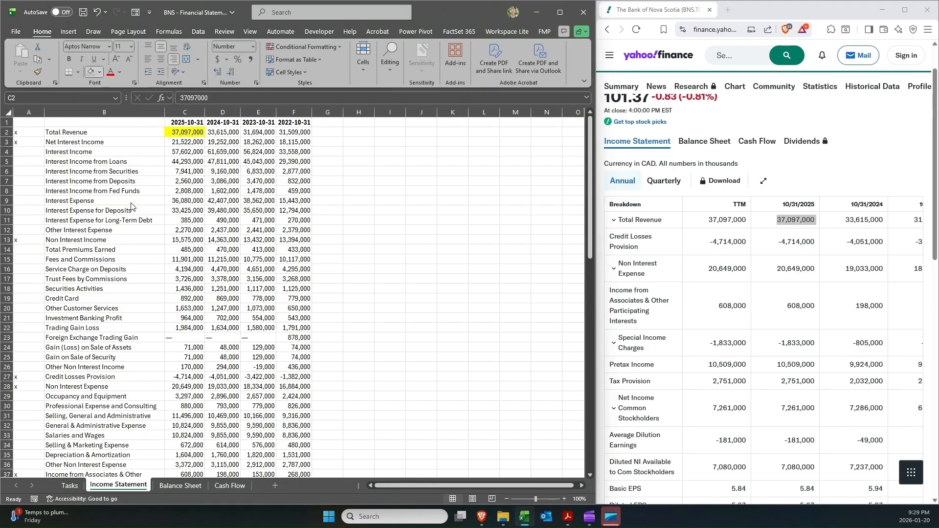
Expand the Total Revenue breakdown on Yahoo Finance through Net Interest Income and Interest Income to Interest Income from Loans.
{"action": "left_click", "coordinate": [614, 221]}
{"action": "left_click", "coordinate": [621, 242]}
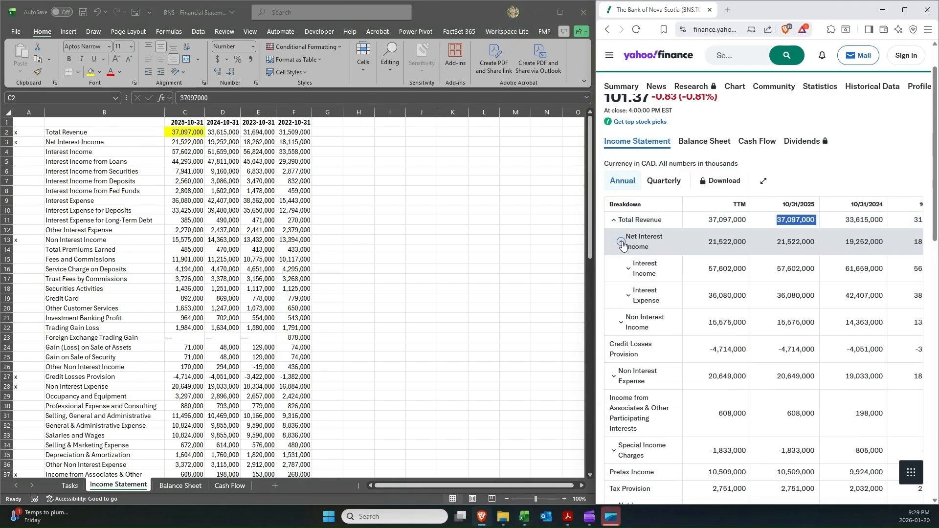
{"action": "left_click", "coordinate": [629, 269]}
{"action": "left_click", "coordinate": [636, 306]}
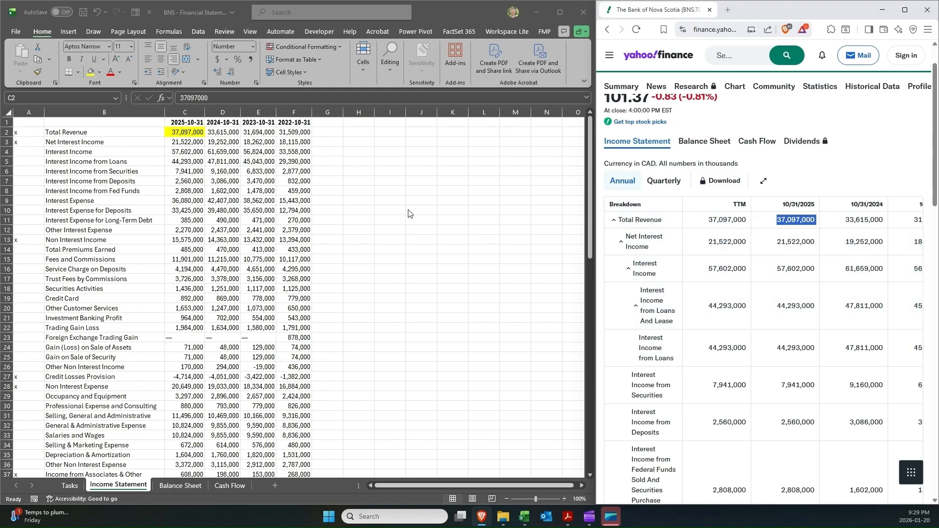
In the Excel Income Statement sheet, examine the line items from Total Revenue to Foreign Exchange Trading Gain and the x marks in column A.
{"action": "key", "text": "alt+Tab"}
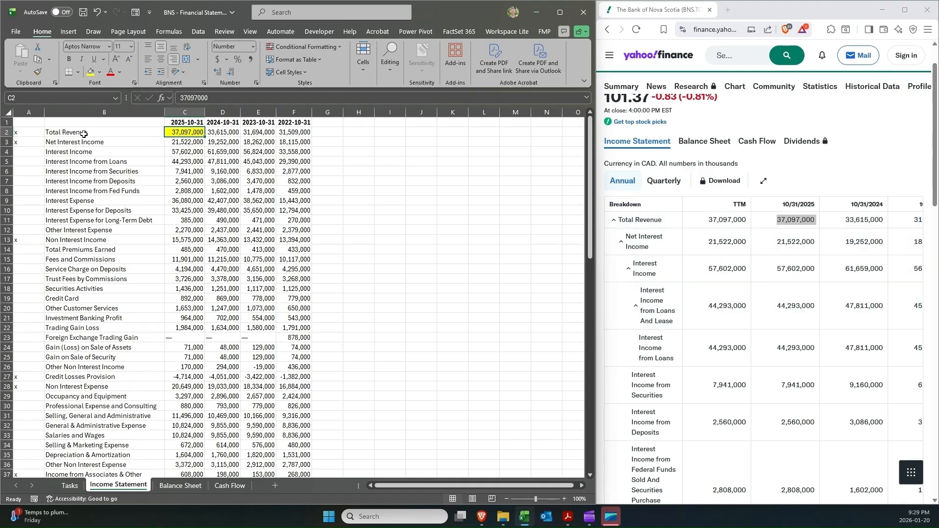
{"action": "left_click_drag", "start_coordinate": [83, 133], "coordinate": [79, 338]}
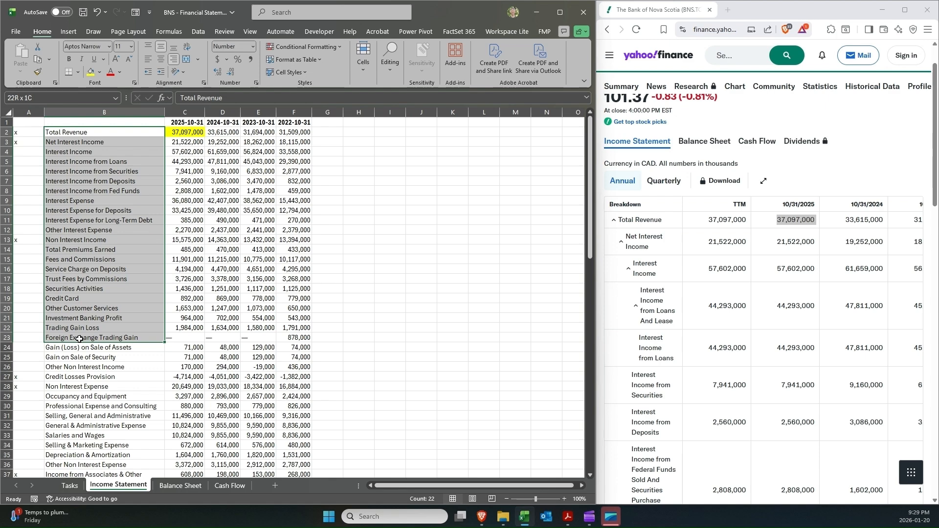
{"action": "left_click_drag", "start_coordinate": [79, 339], "coordinate": [79, 339]}
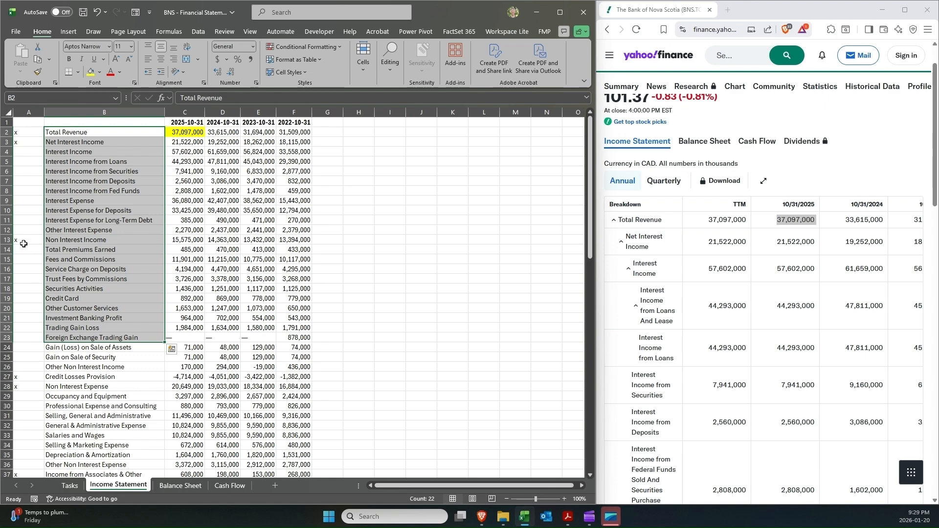
{"action": "left_click", "coordinate": [23, 240]}
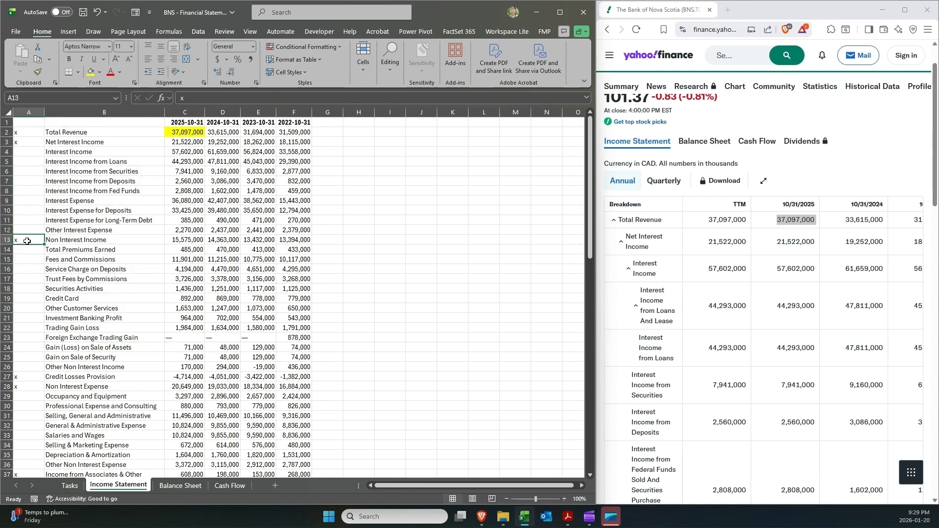
{"action": "left_click", "coordinate": [27, 142]}
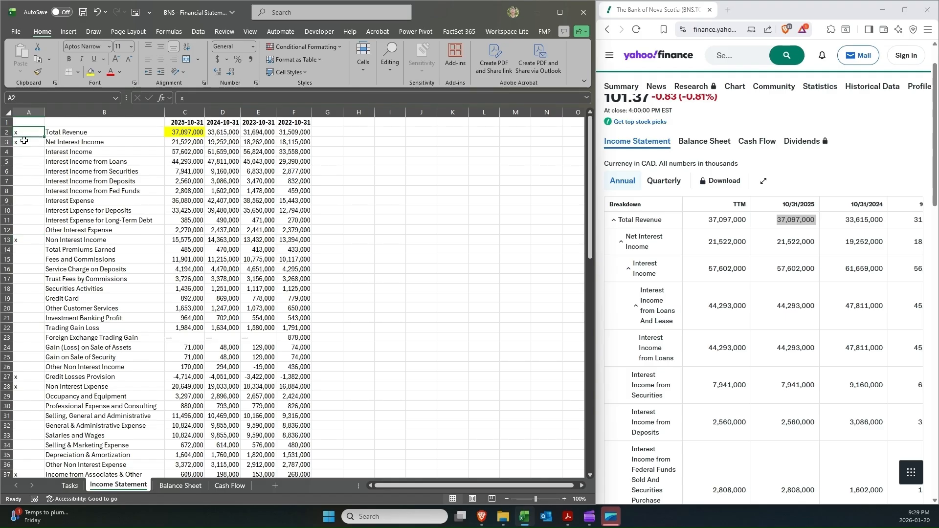
{"action": "left_click", "coordinate": [22, 239]}
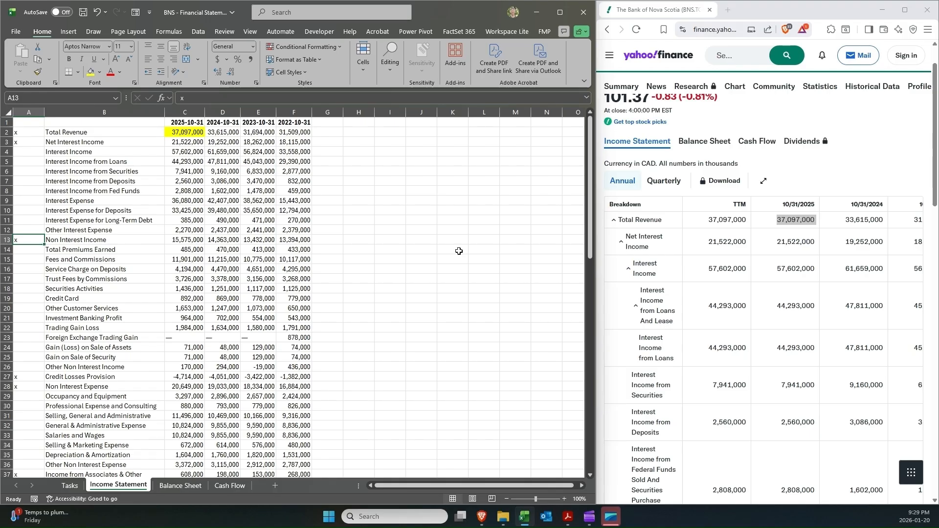
Collapse the Total Revenue breakdown on Yahoo Finance and remove the fill from cell C2 of the Income Statement sheet.
{"action": "left_click", "coordinate": [621, 241]}
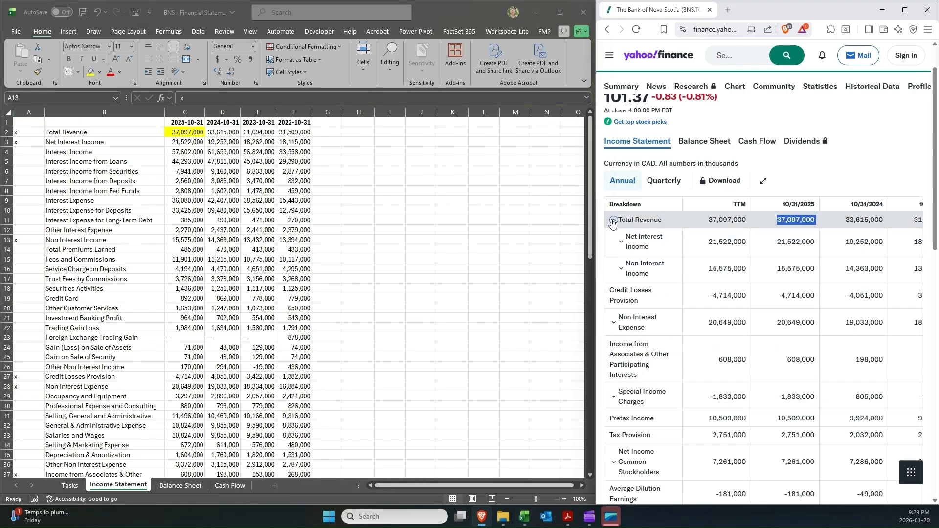
{"action": "left_click", "coordinate": [614, 221]}
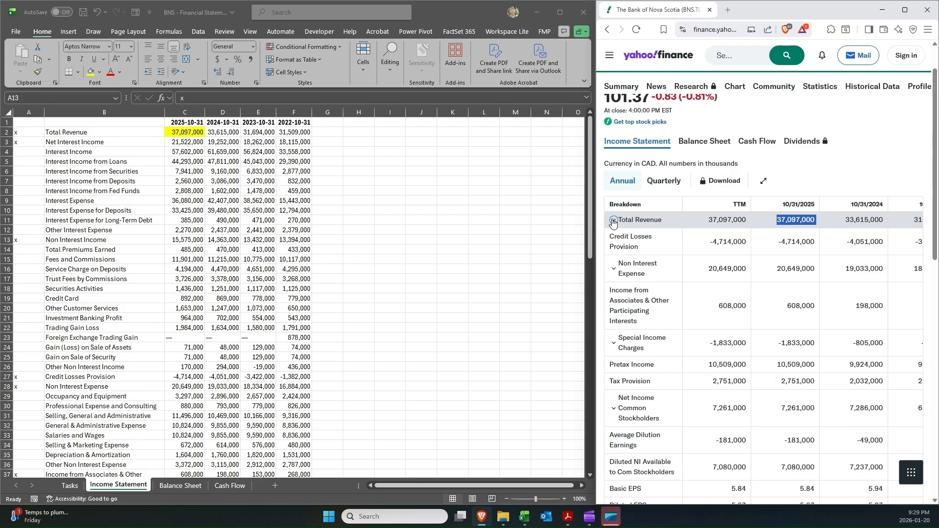
{"action": "left_click", "coordinate": [180, 144]}
{"action": "left_click", "coordinate": [179, 132]}
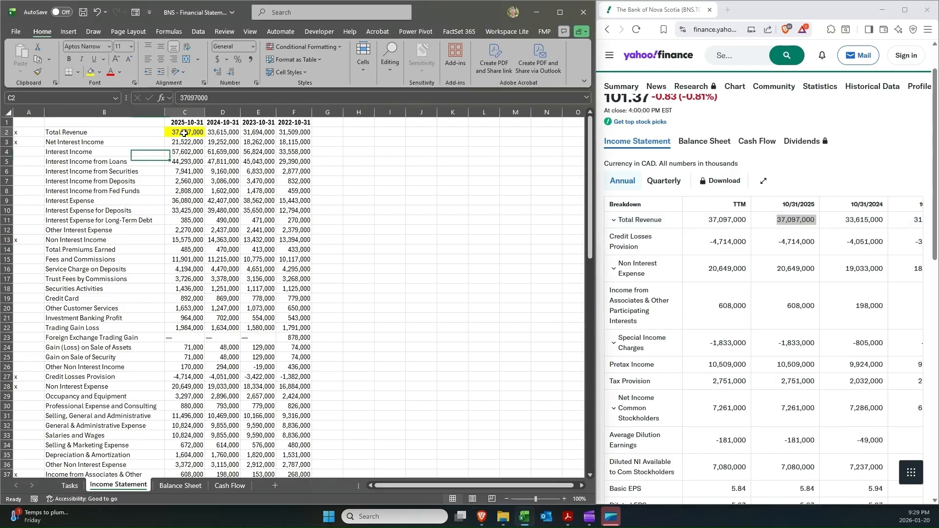
{"action": "left_click", "coordinate": [101, 73]}
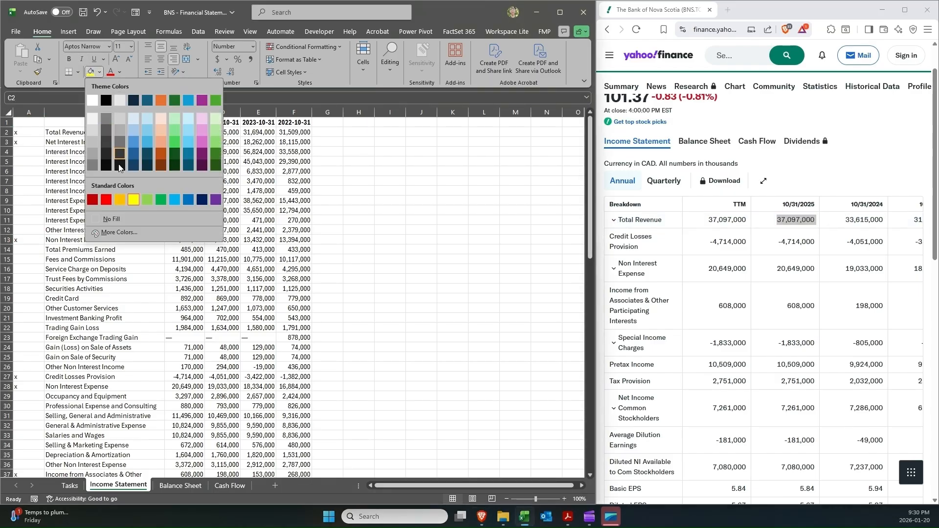
{"action": "left_click", "coordinate": [131, 222]}
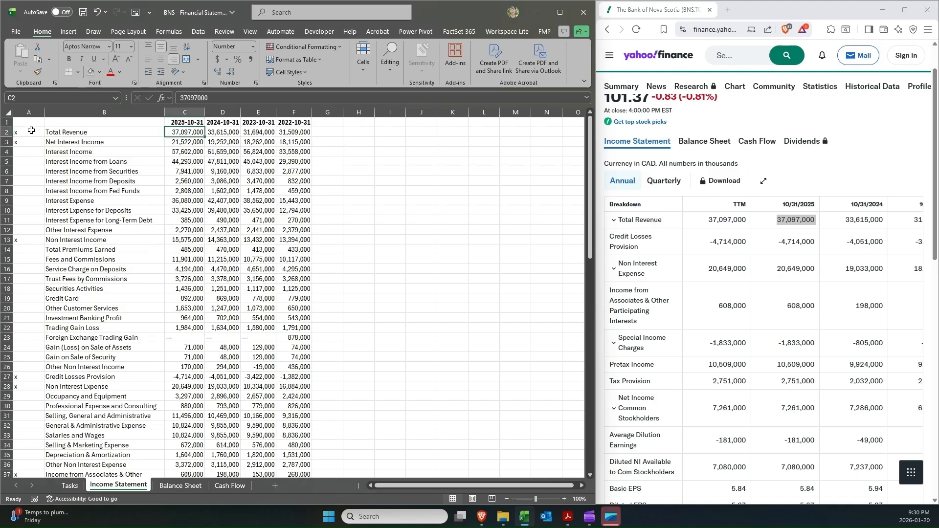
Look over the marked rows 2 and 3, view the Balance Sheet and Cash Flow sheets, and return to the Income Statement sheet.
{"action": "left_click_drag", "start_coordinate": [32, 131], "coordinate": [286, 140]}
{"action": "left_click", "coordinate": [286, 140]}
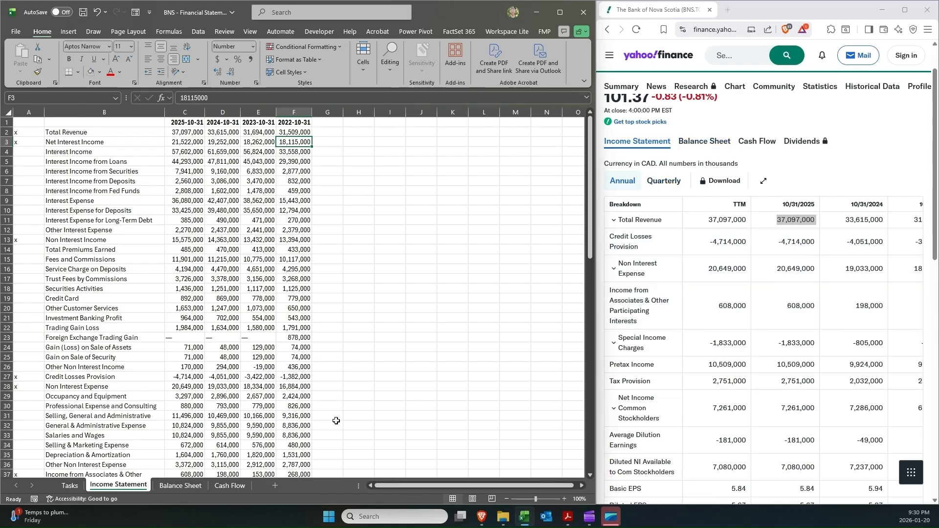
{"action": "left_click", "coordinate": [180, 486]}
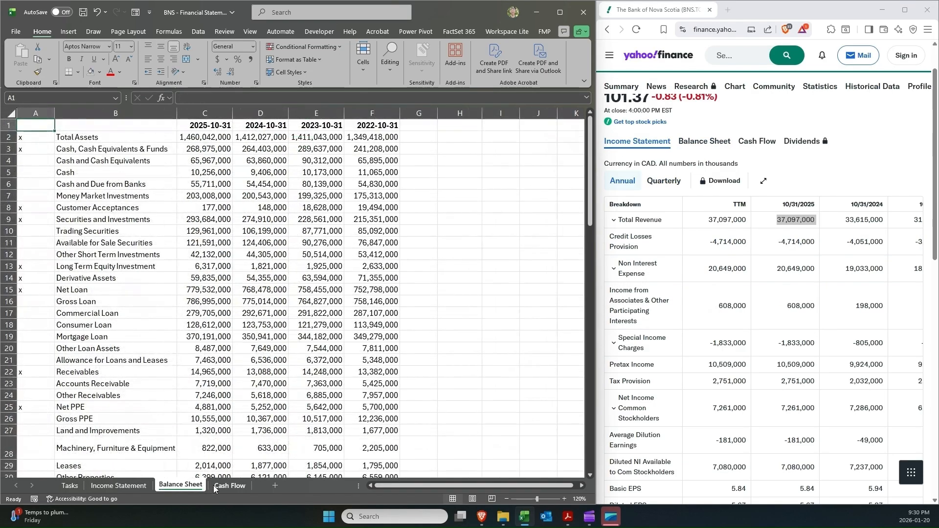
{"action": "left_click", "coordinate": [217, 486]}
{"action": "left_click", "coordinate": [180, 486]}
{"action": "left_click", "coordinate": [119, 486]}
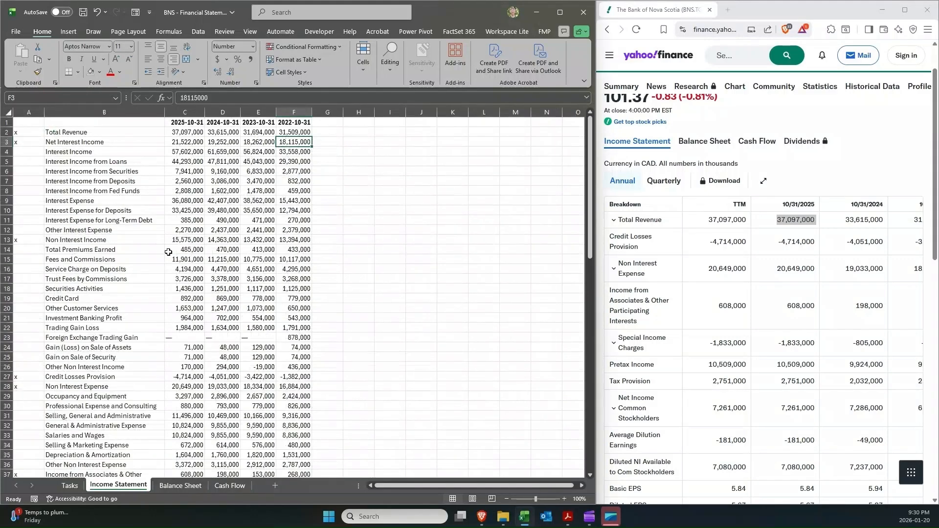
Read the to-do list on the Tasks sheet and return to the Income Statement sheet.
{"action": "left_click", "coordinate": [70, 486]}
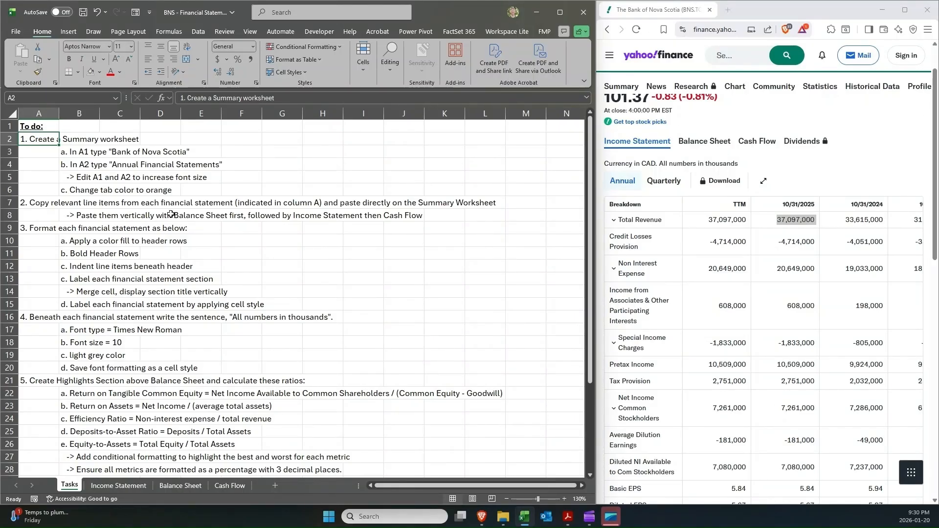
{"action": "left_click", "coordinate": [128, 485]}
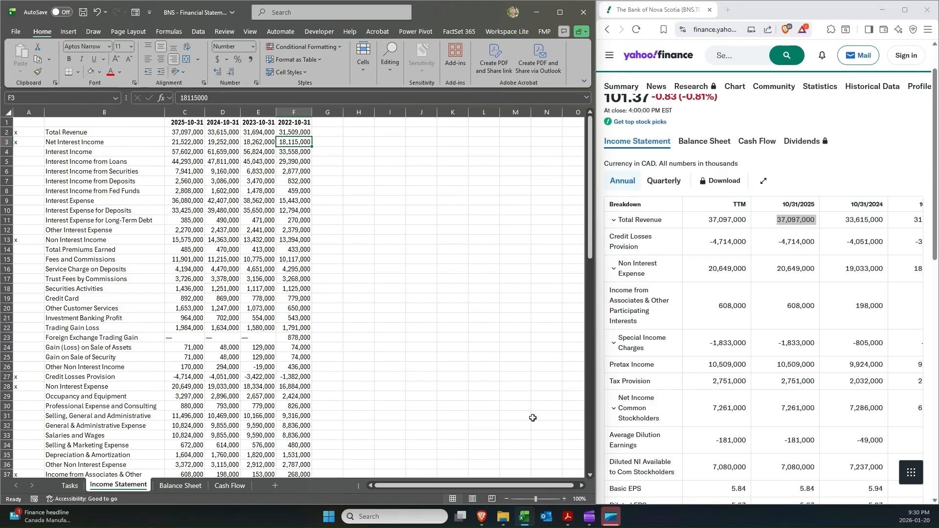
Switch to Acrobat and review the three-page Bank of Nova Scotia Annual Financial Statements PDF that shows the target layout.
{"action": "left_click", "coordinate": [566, 522]}
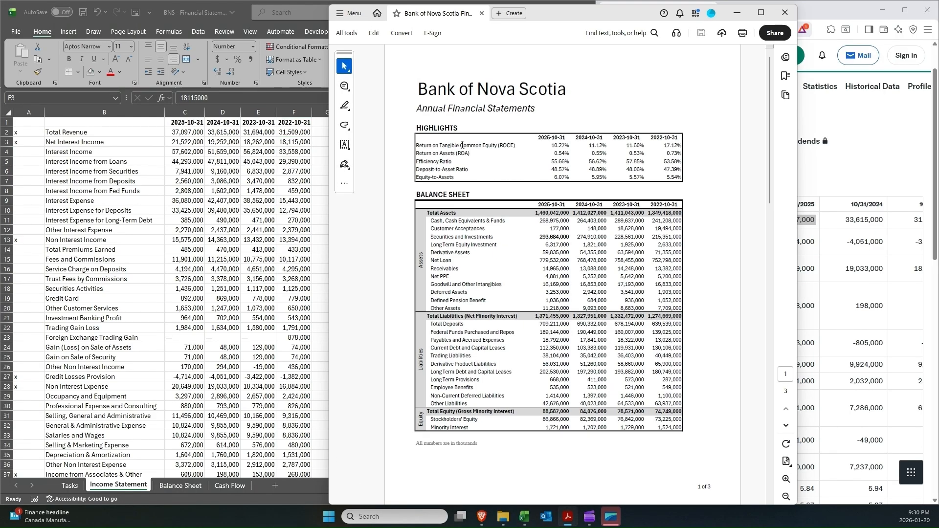
{"action": "scroll", "coordinate": [465, 152], "scroll_direction": "down", "scroll_amount": 5}
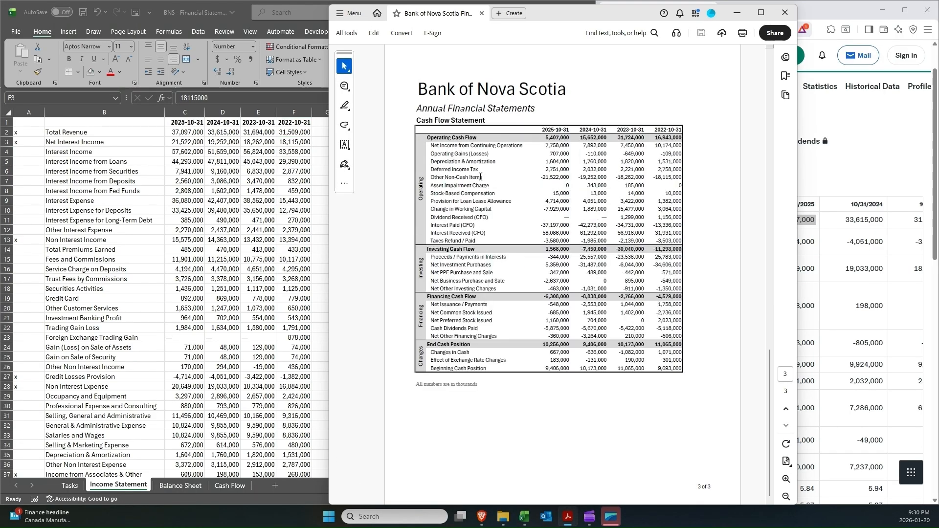
{"action": "scroll", "coordinate": [480, 177], "scroll_direction": "up", "scroll_amount": 2}
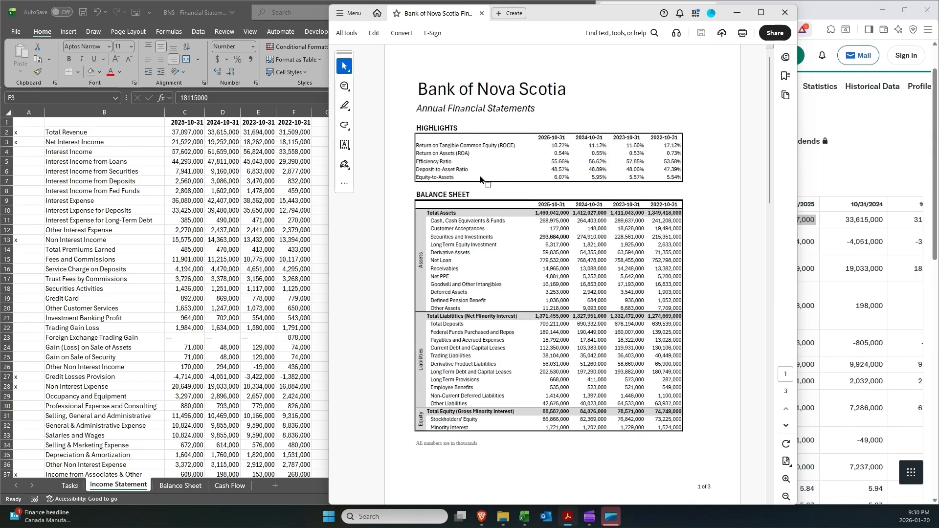
Check the cash flow page and first page of the target PDF, close it and return to the Excel workbook.
{"action": "scroll", "coordinate": [481, 177], "scroll_direction": "down", "scroll_amount": 1}
{"action": "scroll", "coordinate": [480, 177], "scroll_direction": "down", "scroll_amount": 1}
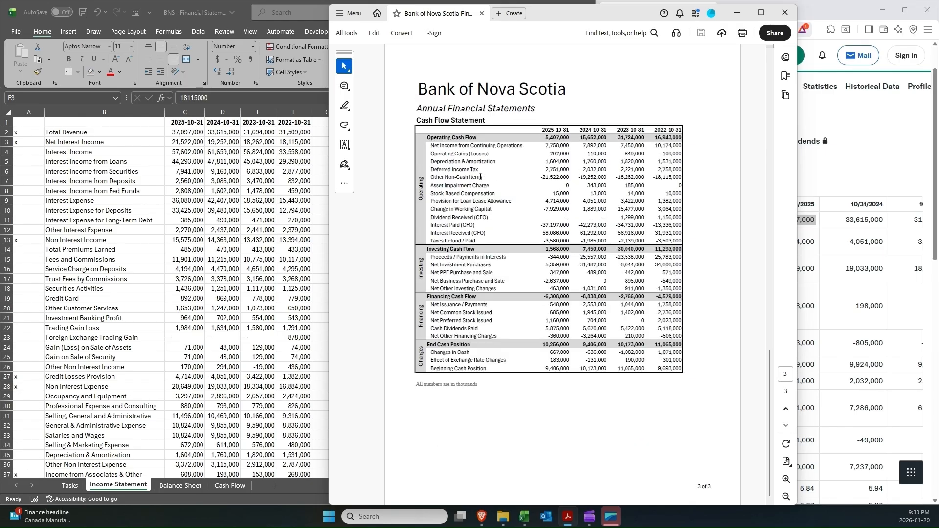
{"action": "scroll", "coordinate": [480, 177], "scroll_direction": "up", "scroll_amount": 2}
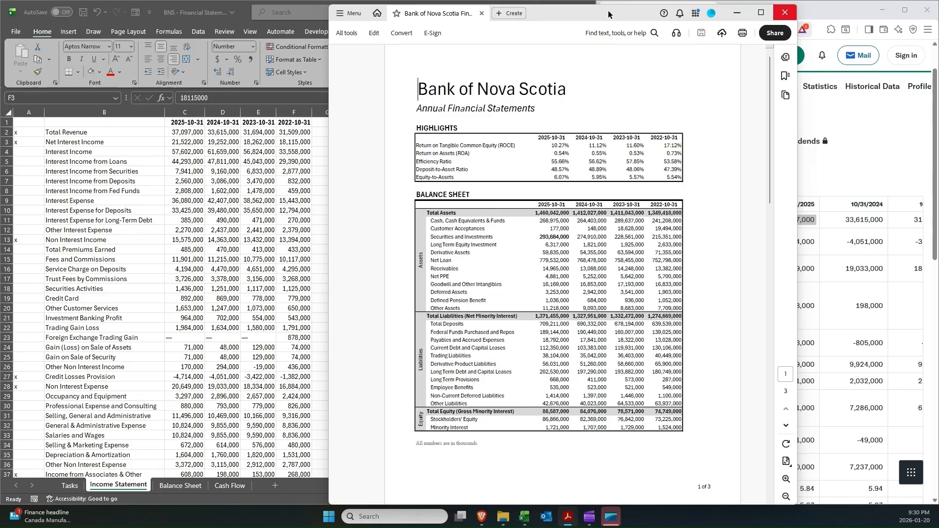
{"action": "left_click", "coordinate": [783, 14]}
{"action": "left_click", "coordinate": [560, 13]}
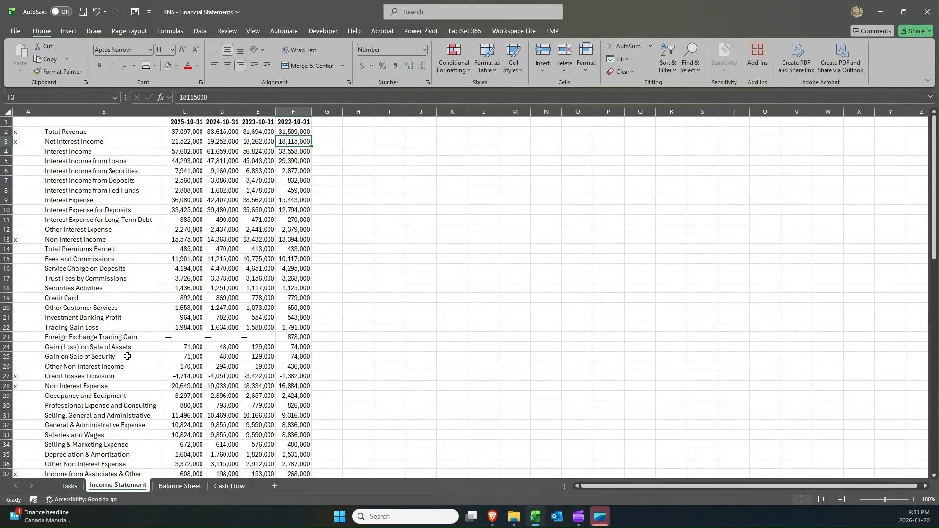
Review the first task on the Tasks sheet, covering creation of the Summary worksheet.
{"action": "left_click", "coordinate": [74, 485]}
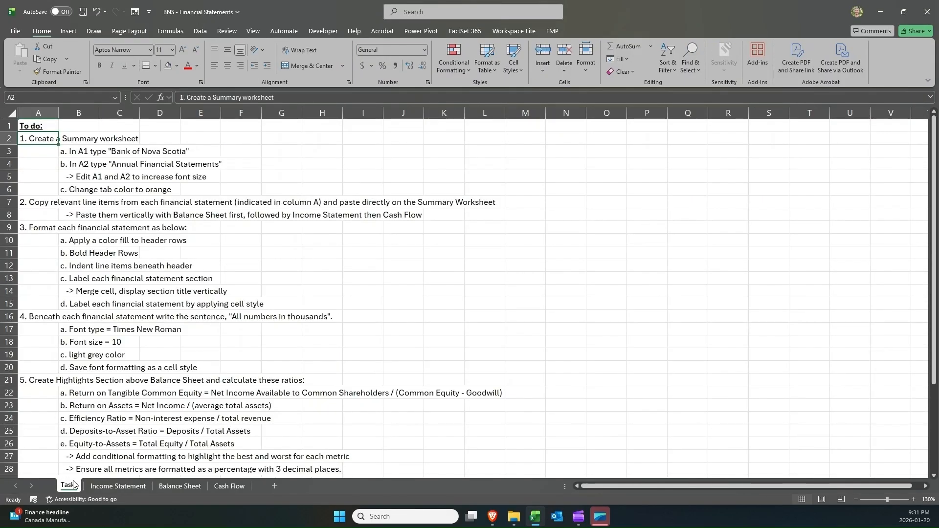
{"action": "left_click_drag", "start_coordinate": [32, 139], "coordinate": [146, 191]}
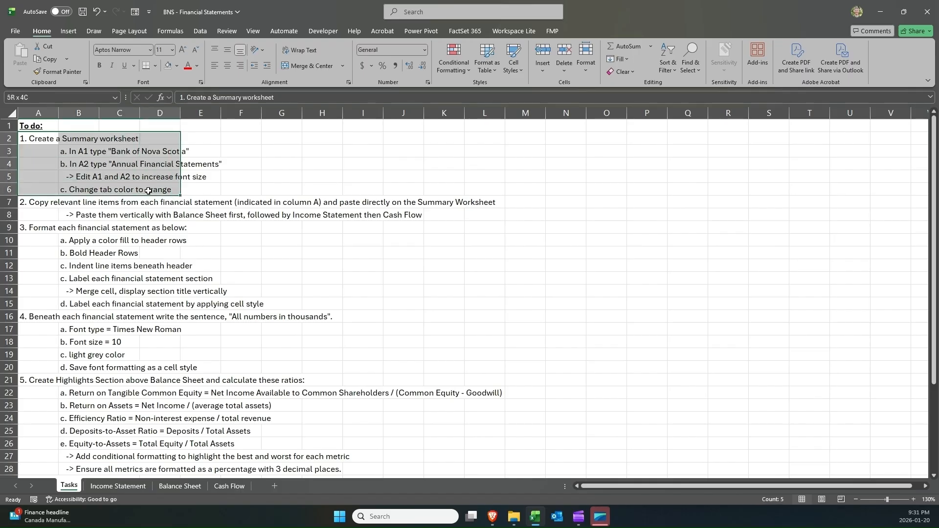
{"action": "left_click", "coordinate": [40, 140]}
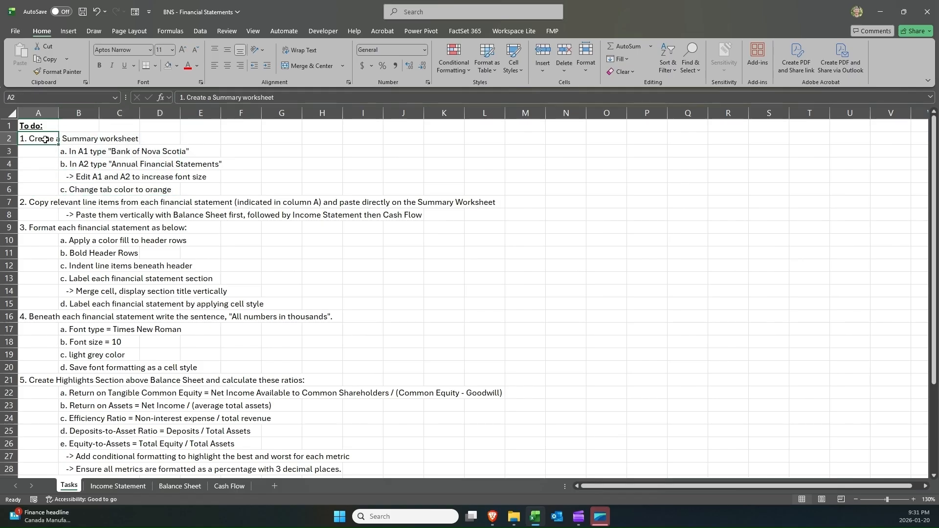
{"action": "left_click_drag", "start_coordinate": [45, 140], "coordinate": [132, 139]}
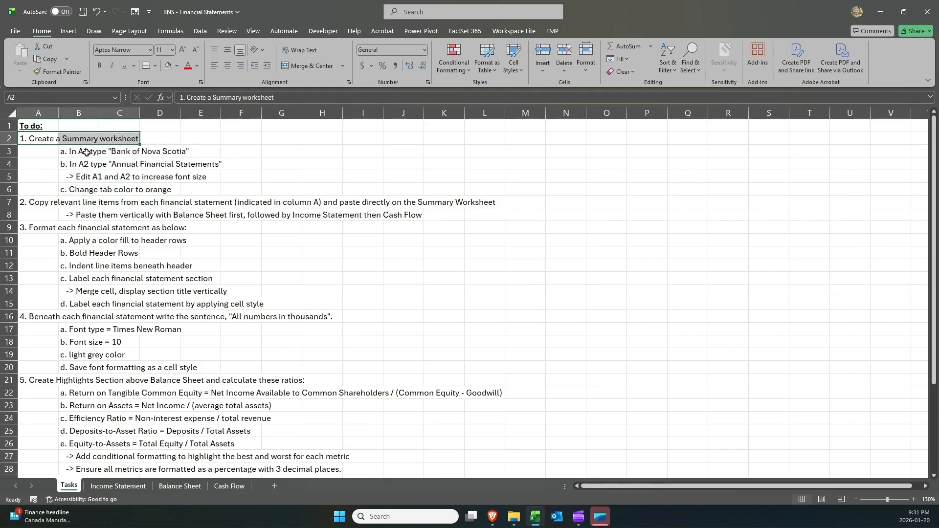
View the existing Balance Sheet, Income Statement, Tasks and Cash Flow sheets.
{"action": "left_click", "coordinate": [136, 490]}
{"action": "left_click", "coordinate": [175, 489]}
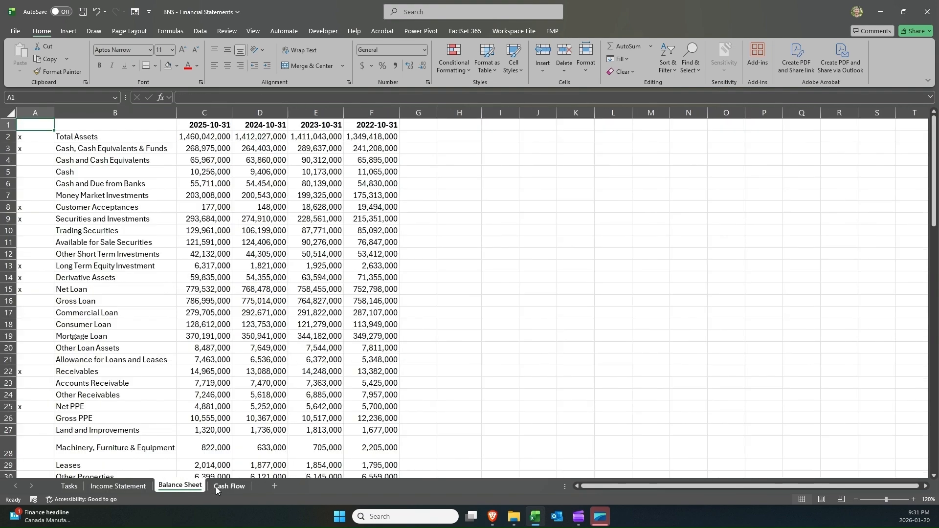
{"action": "left_click", "coordinate": [216, 486]}
{"action": "left_click", "coordinate": [200, 486]}
{"action": "left_click", "coordinate": [140, 486]}
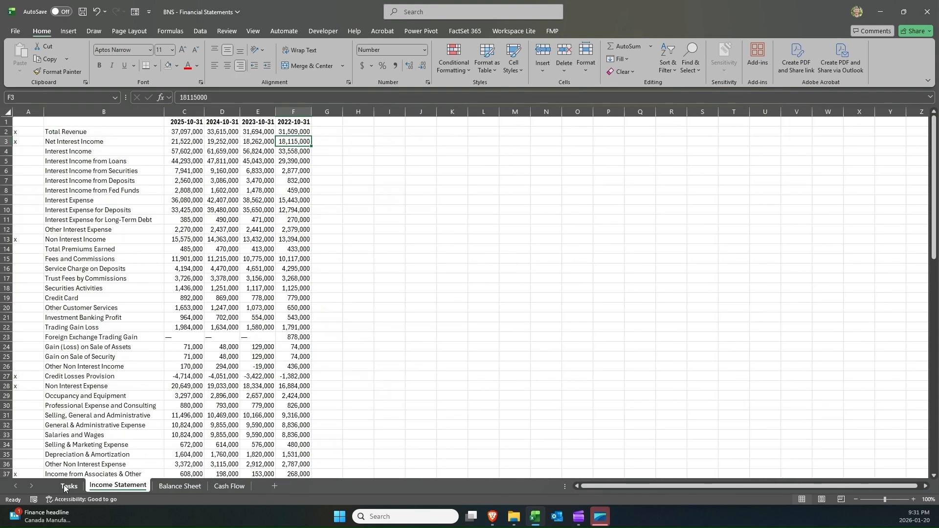
{"action": "left_click", "coordinate": [69, 486]}
{"action": "left_click", "coordinate": [229, 486]}
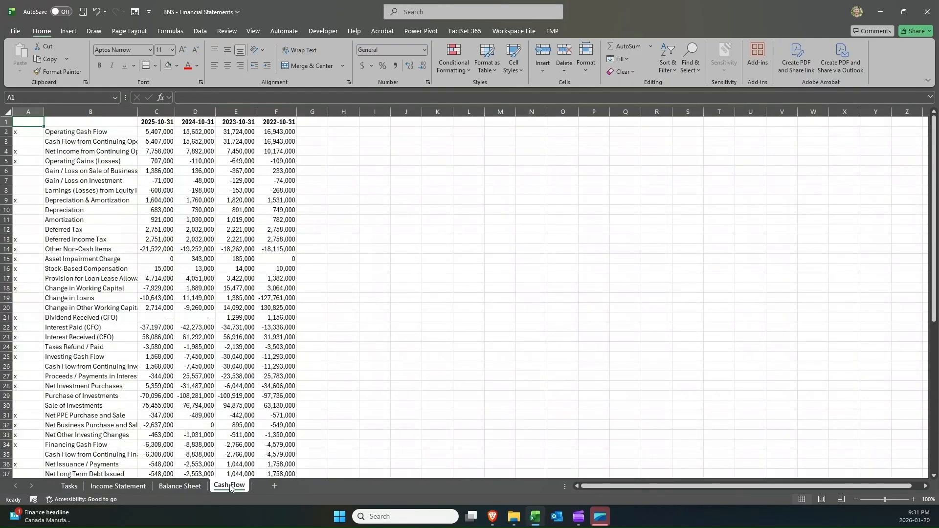
Add a new worksheet, place it directly after the Tasks sheet and rename it Summary.
{"action": "left_click", "coordinate": [275, 487]}
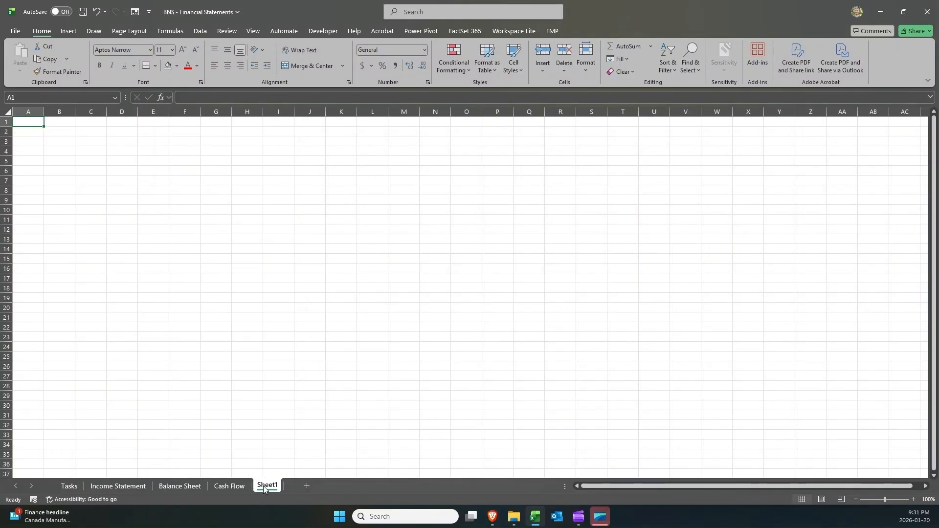
{"action": "mouse_move", "coordinate": [133, 491]}
{"action": "left_mouse_down"}
{"action": "mouse_move", "coordinate": [198, 487]}
{"action": "mouse_move", "coordinate": [91, 490]}
{"action": "left_mouse_up"}
{"action": "double_click", "coordinate": [91, 488]}
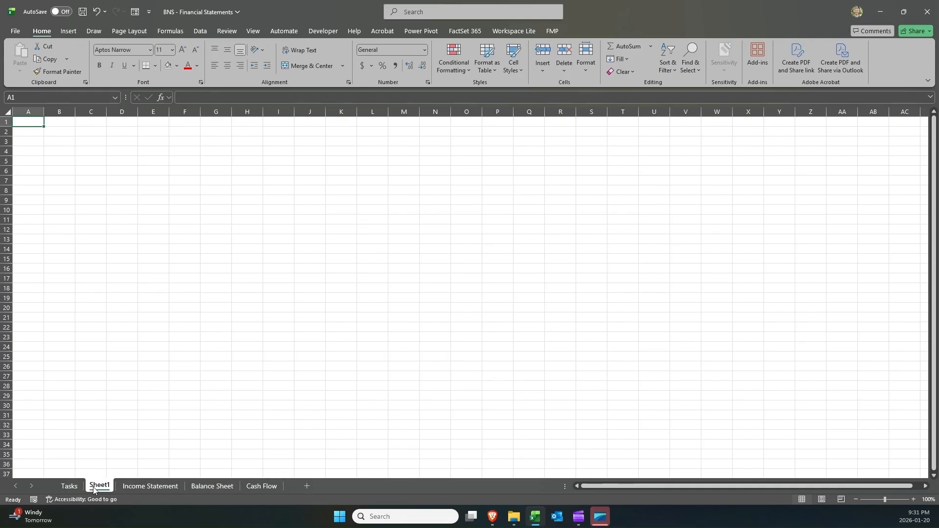
{"action": "type", "text": "Summ"}
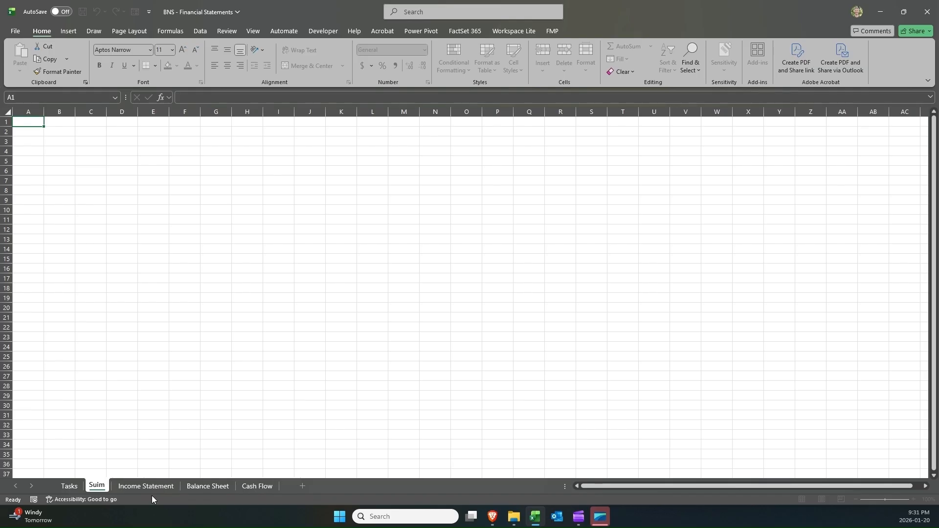
{"action": "type", "text": "ary"}
{"action": "key", "text": "Return"}
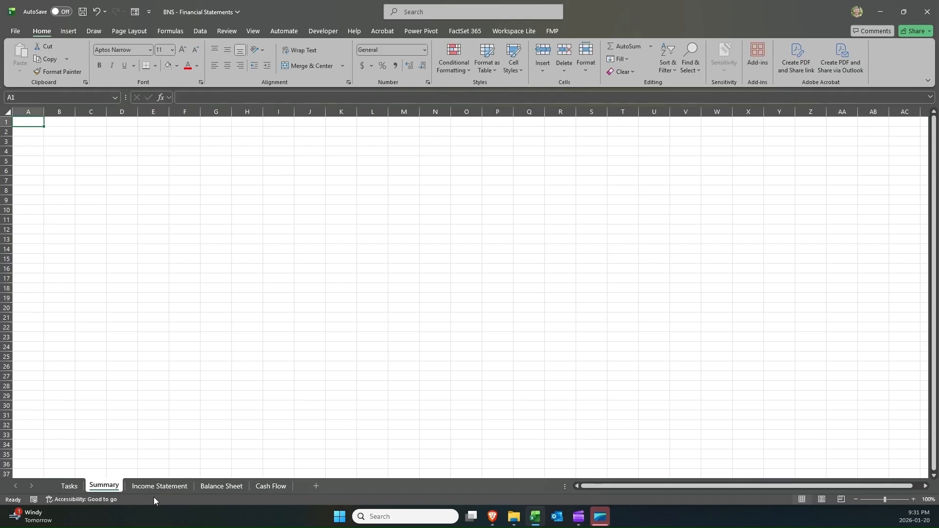
Copy the to-do list in A2:B36 of the Tasks sheet and paste it into the Summary sheet at L2.
{"action": "left_click", "coordinate": [79, 482]}
{"action": "left_click", "coordinate": [72, 152]}
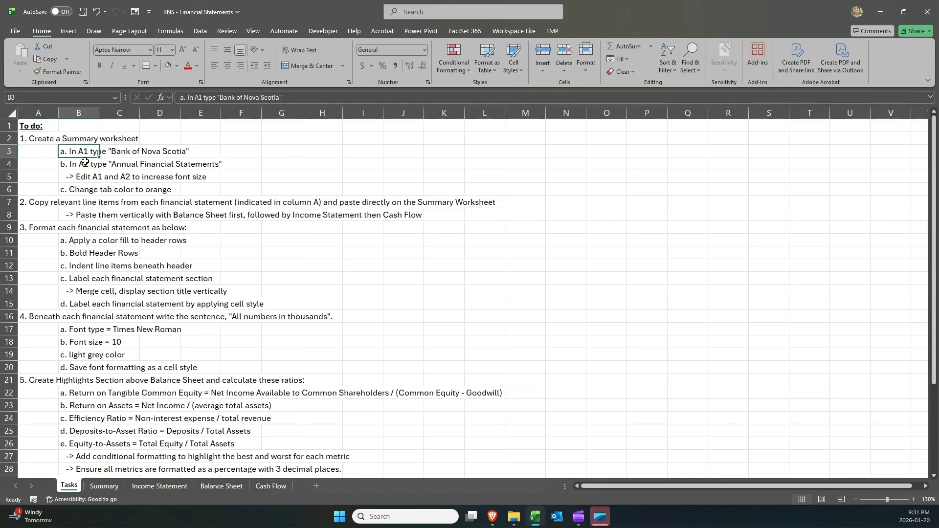
{"action": "scroll", "coordinate": [75, 173], "scroll_direction": "down", "scroll_amount": 6}
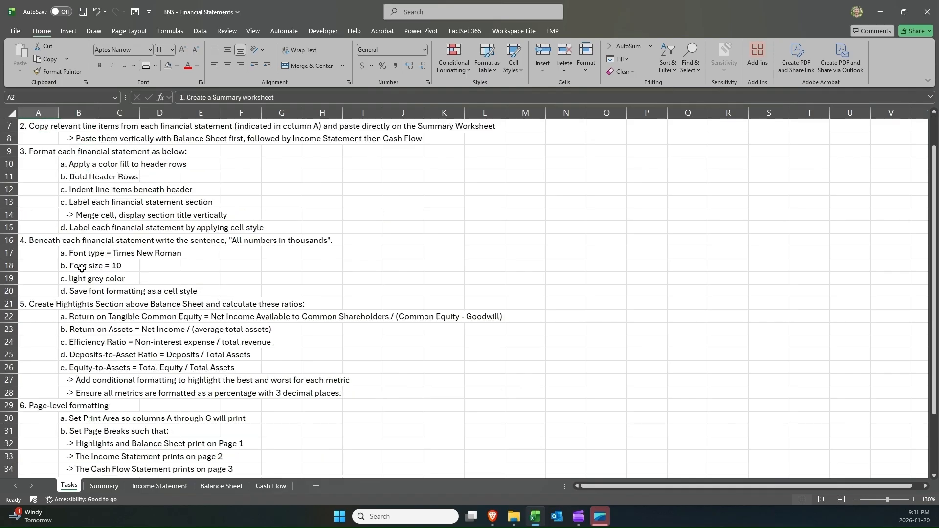
{"action": "left_click", "coordinate": [89, 342], "text": "shift"}
{"action": "key", "text": "ctrl+c"}
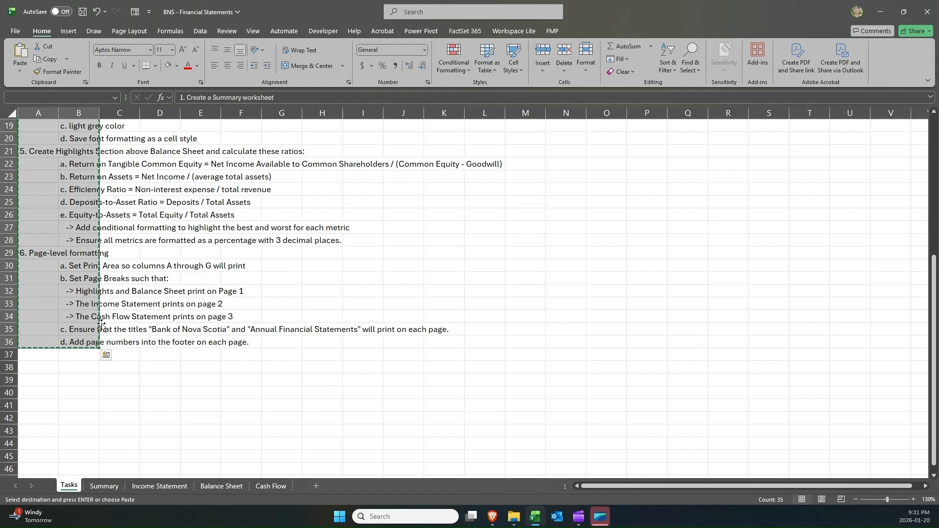
{"action": "scroll", "coordinate": [100, 322], "scroll_direction": "up", "scroll_amount": 6}
{"action": "key", "text": "ctrl+Page_Down"}
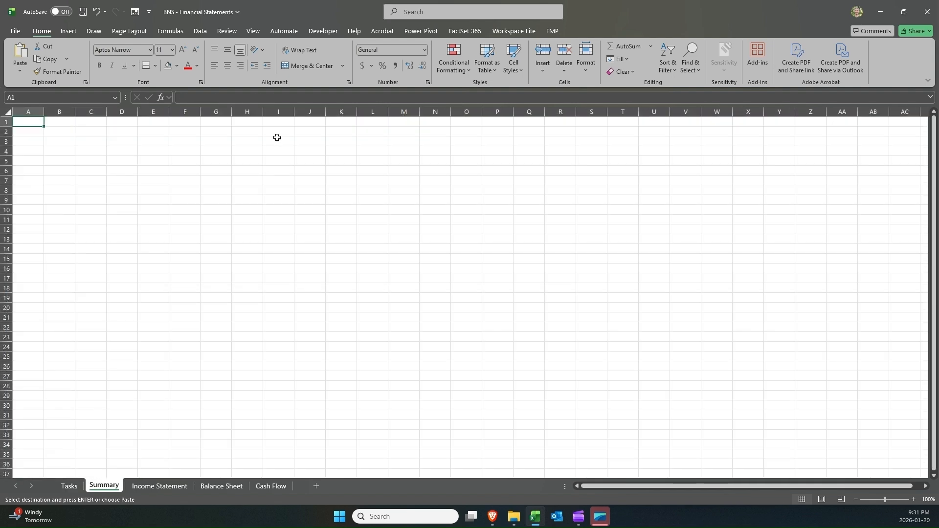
{"action": "left_click", "coordinate": [362, 132]}
{"action": "key", "text": "ctrl+v"}
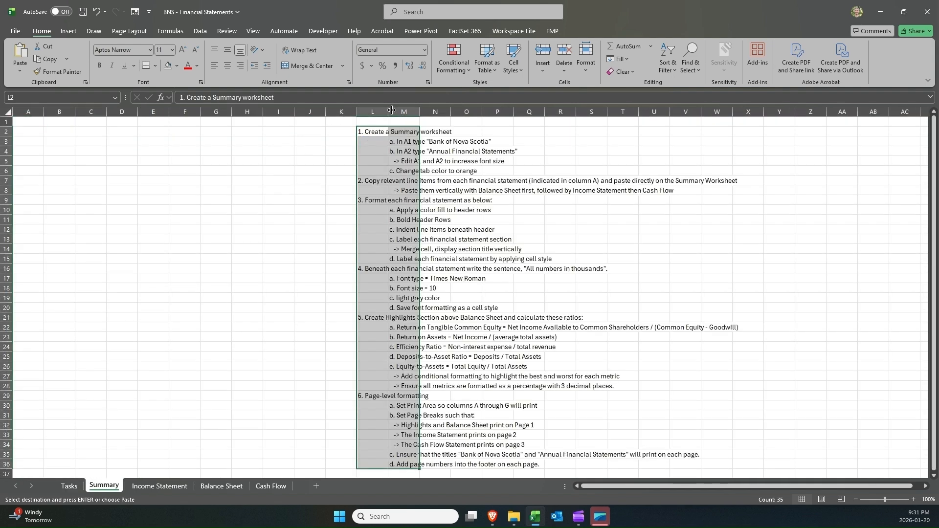
Enter the title "Bank of Nova Scotia" in cell A1 of the Summary sheet.
{"action": "left_click", "coordinate": [379, 132]}
{"action": "left_click", "coordinate": [397, 141]}
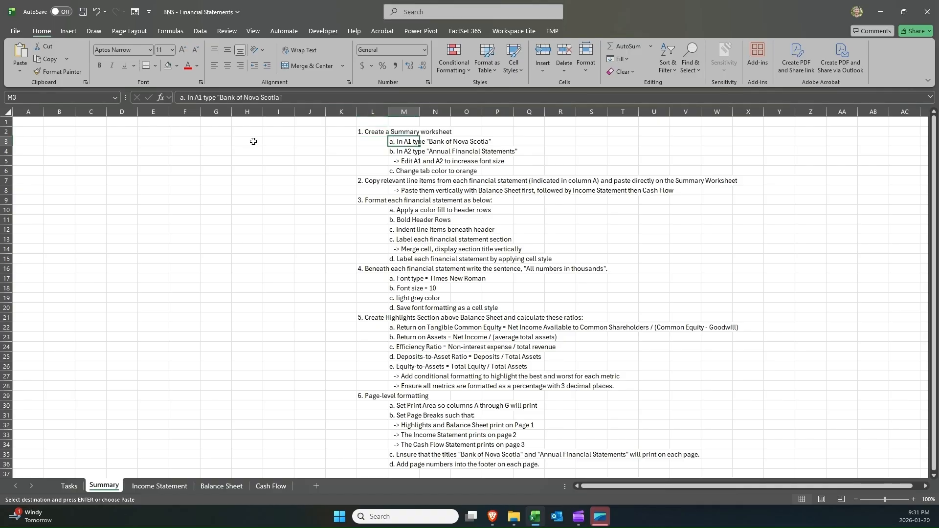
{"action": "left_click", "coordinate": [42, 123]}
{"action": "type", "text": "V"}
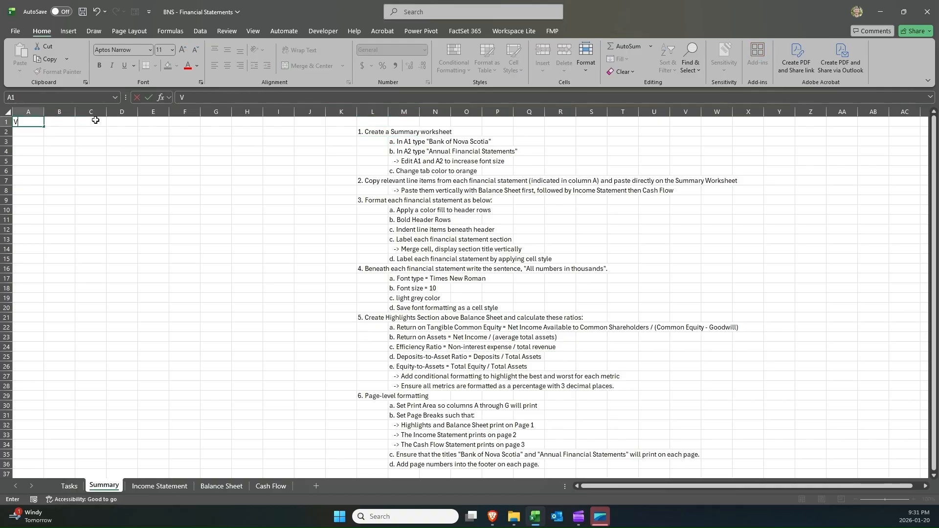
{"action": "type", "text": "aank of Nova Scotia"}
{"action": "key", "text": "Return"}
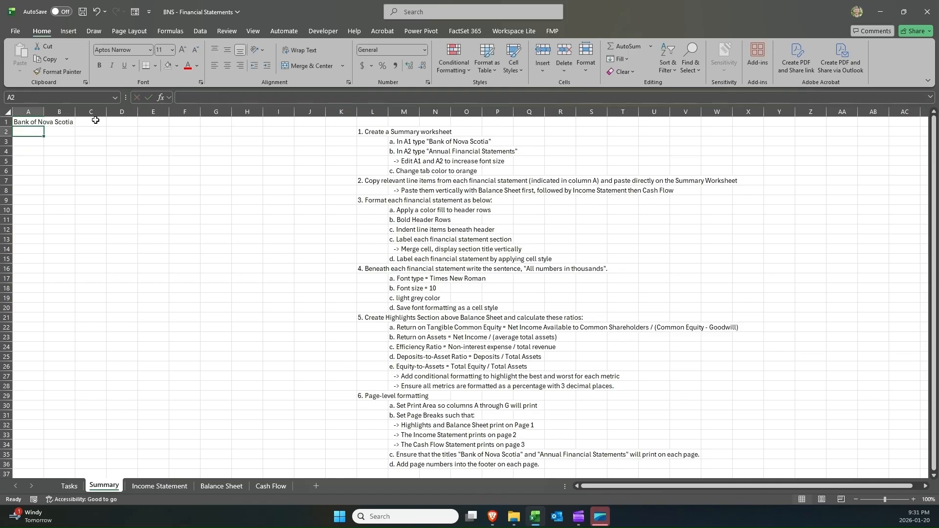
Enter the subtitle "Annual Financial Statements" in cell A2 of the Summary sheet.
{"action": "left_click", "coordinate": [415, 154]}
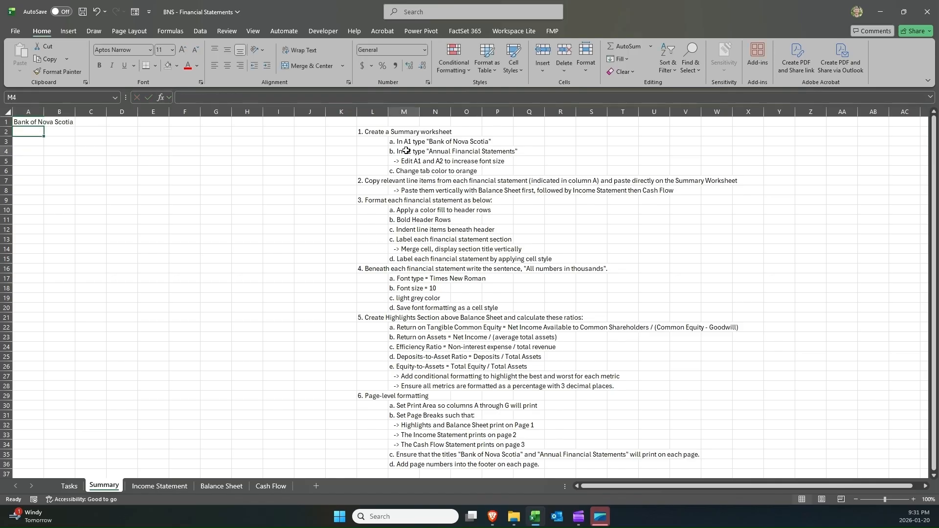
{"action": "left_click", "coordinate": [31, 131]}
{"action": "type", "text": "An"}
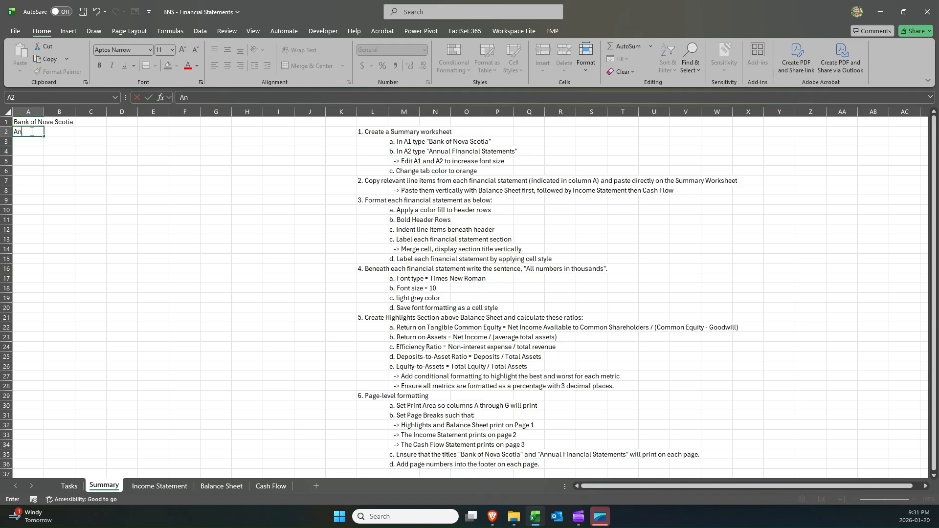
{"action": "type", "text": "nual Financial Statements"}
{"action": "key", "text": "Return"}
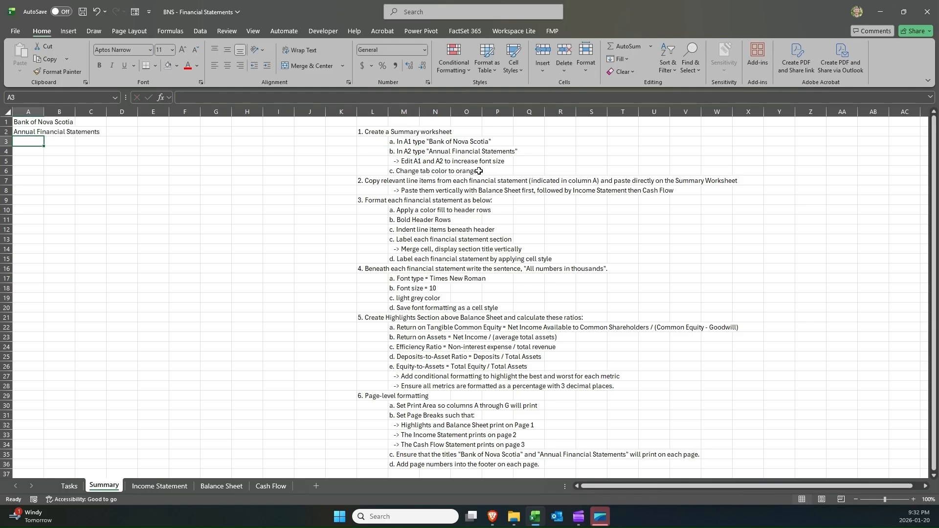
Increase the font size of the title in cell A1 to 36.
{"action": "left_click_drag", "start_coordinate": [410, 161], "coordinate": [534, 161]}
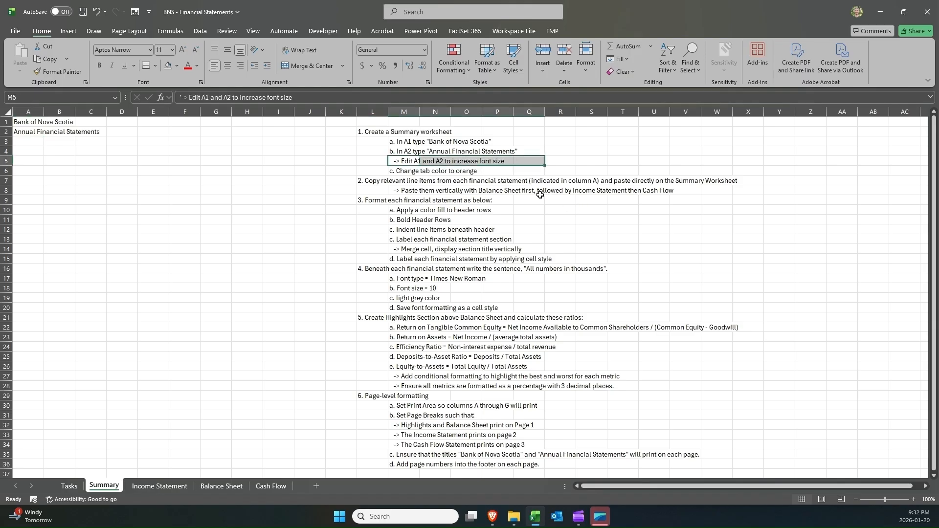
{"action": "left_click", "coordinate": [26, 123]}
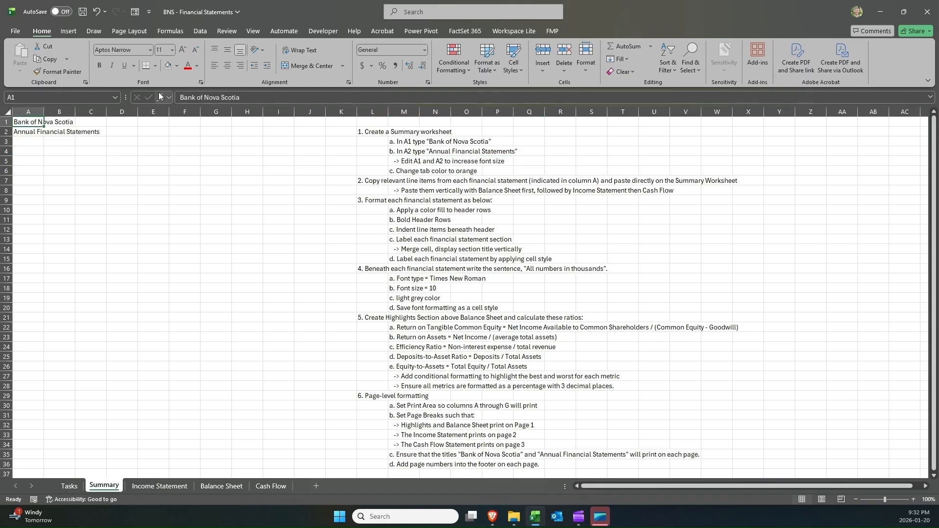
{"action": "left_click", "coordinate": [172, 51]}
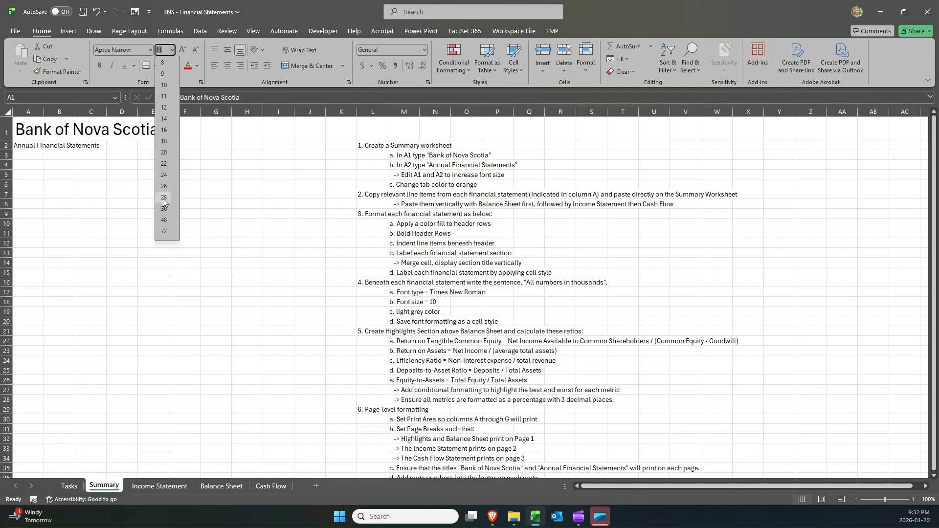
{"action": "left_click", "coordinate": [21, 126]}
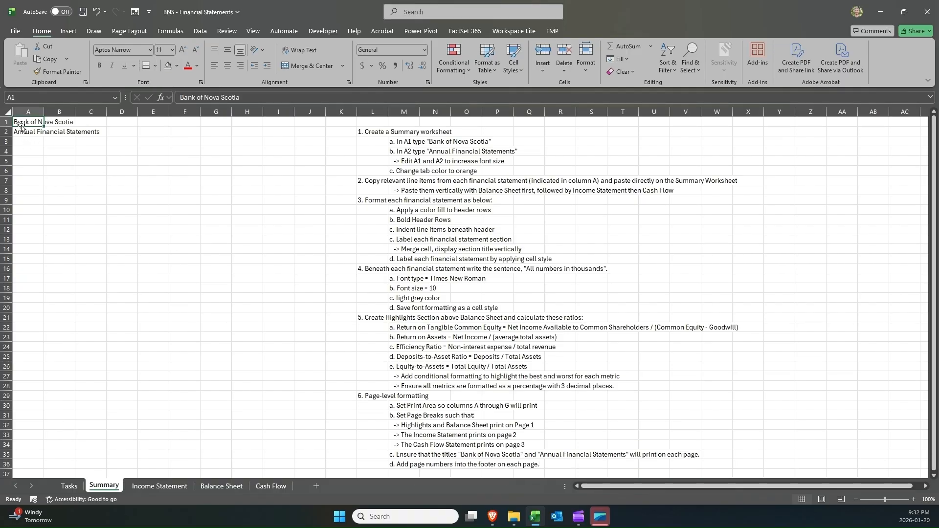
{"action": "left_click", "coordinate": [193, 50]}
{"action": "left_click", "coordinate": [185, 50]}
{"action": "left_click", "coordinate": [185, 50]}
{"action": "left_click", "coordinate": [185, 51]}
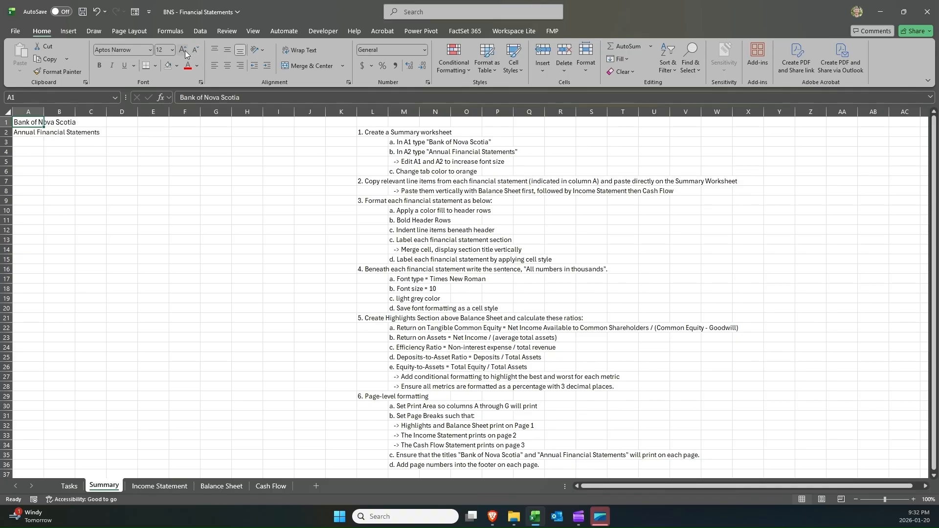
{"action": "left_click", "coordinate": [184, 51]}
{"action": "left_click", "coordinate": [185, 51]}
{"action": "left_click", "coordinate": [185, 51]}
{"action": "left_click", "coordinate": [185, 51]}
{"action": "left_click", "coordinate": [185, 51]}
{"action": "left_click", "coordinate": [185, 51]}
{"action": "left_click", "coordinate": [185, 51]}
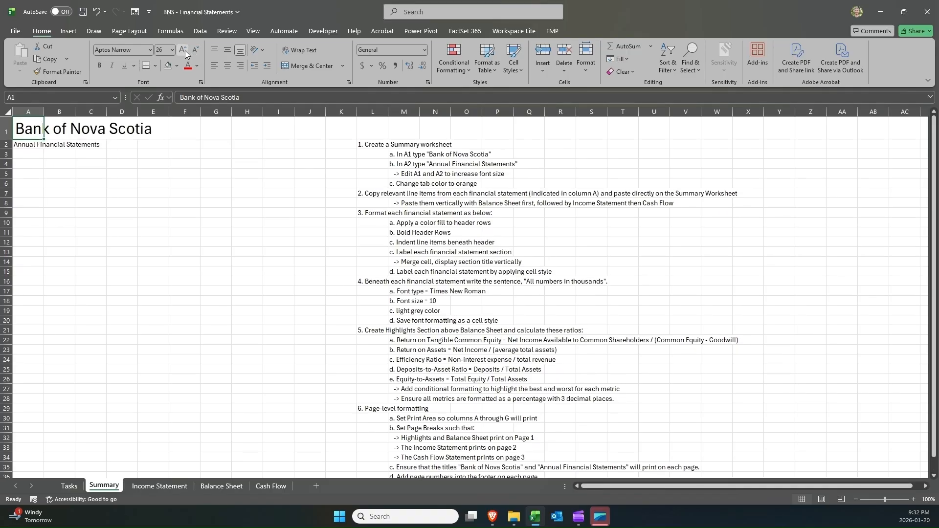
{"action": "left_click", "coordinate": [185, 51]}
{"action": "left_click", "coordinate": [184, 51]}
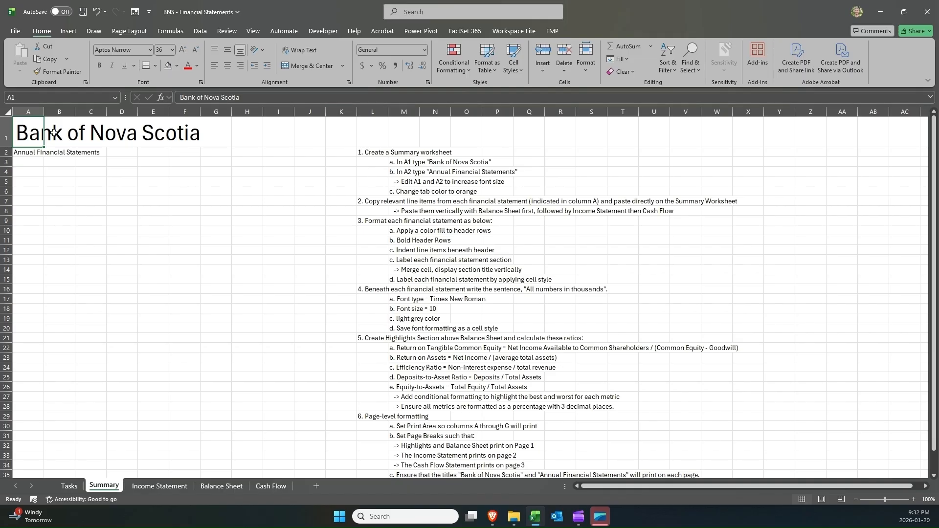
Set the font size of the subtitle in cell A2 to 22.
{"action": "left_click", "coordinate": [26, 153]}
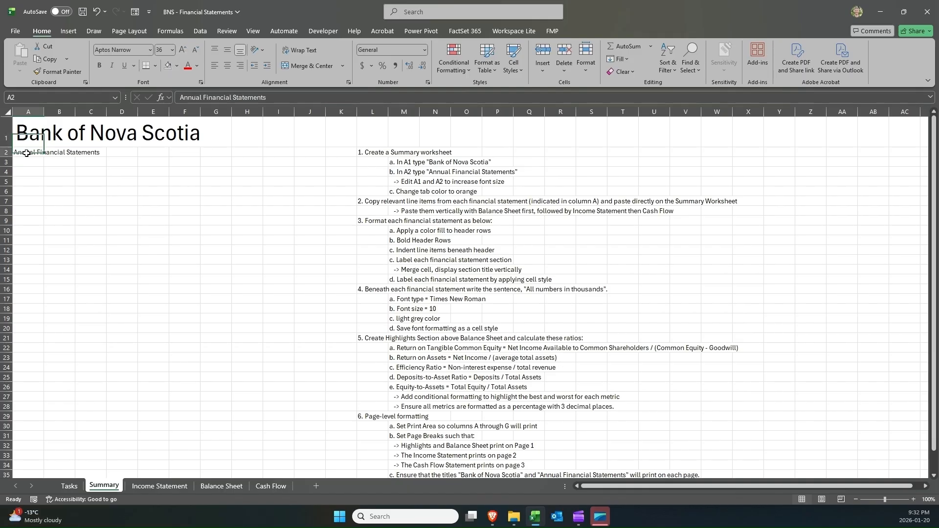
{"action": "left_click", "coordinate": [183, 50]}
{"action": "left_click", "coordinate": [183, 51]}
{"action": "left_click", "coordinate": [183, 51]}
{"action": "left_click", "coordinate": [183, 51]}
{"action": "left_click", "coordinate": [183, 50]}
{"action": "left_click", "coordinate": [183, 51]}
{"action": "left_click", "coordinate": [183, 51]}
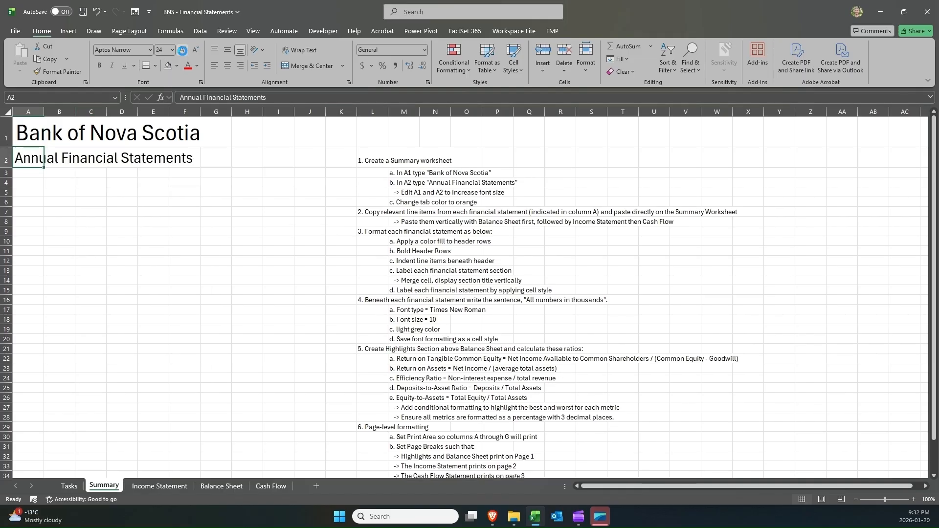
{"action": "left_click", "coordinate": [196, 49]}
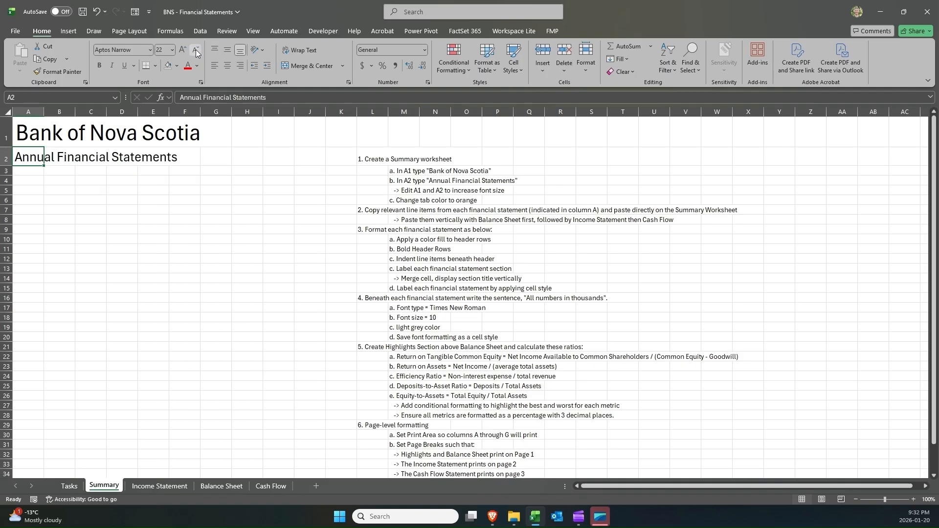
Reduce the font size of the subtitle in cell A2 to 20 and italicize it.
{"action": "left_click", "coordinate": [196, 49]}
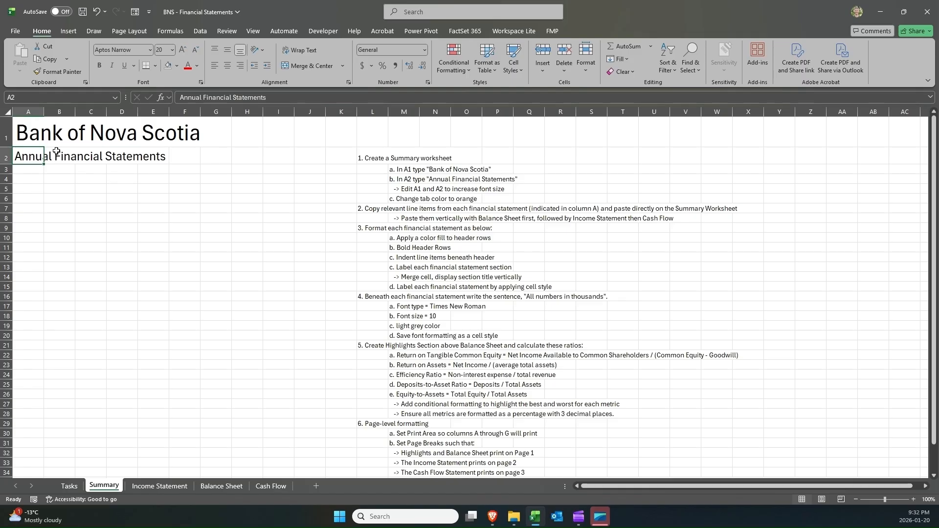
{"action": "left_click", "coordinate": [113, 66]}
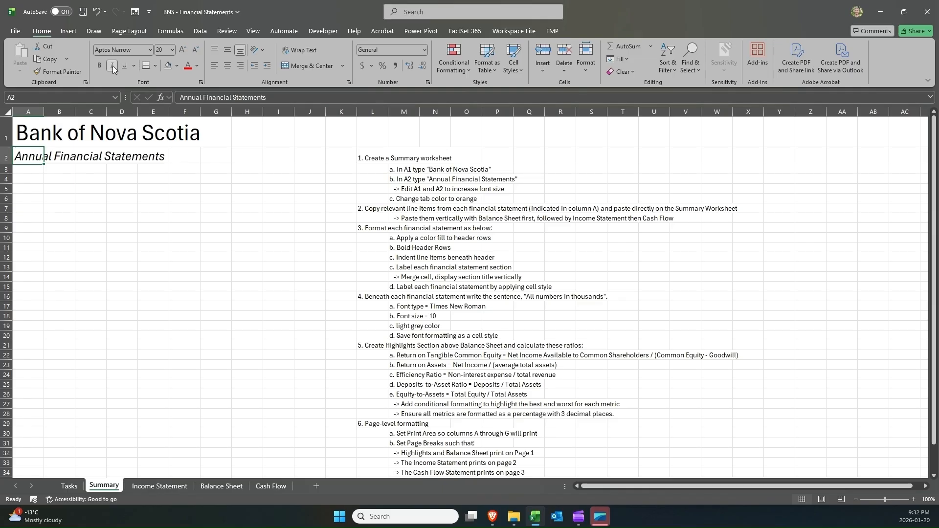
{"action": "left_click", "coordinate": [112, 66]}
{"action": "left_click", "coordinate": [112, 66]}
{"action": "left_click", "coordinate": [113, 65]}
{"action": "left_click", "coordinate": [112, 66]}
{"action": "left_click", "coordinate": [112, 66]}
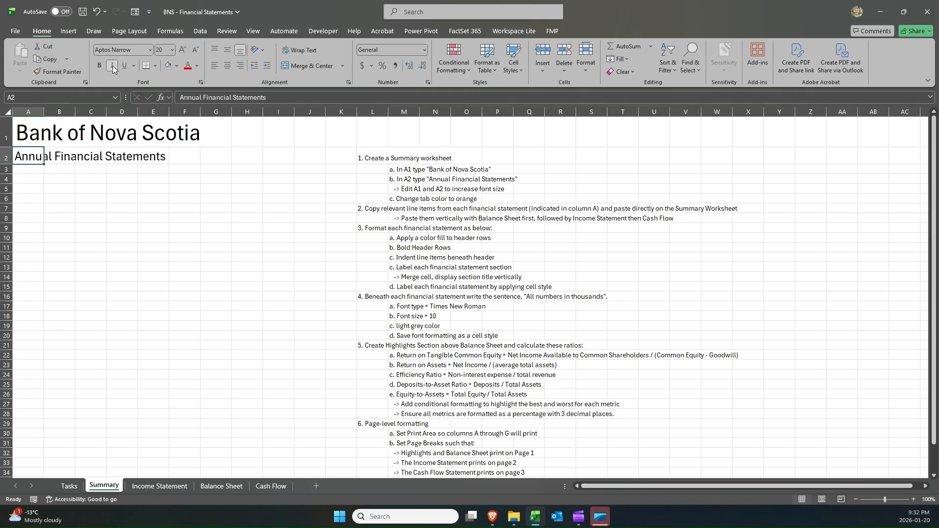
{"action": "left_click", "coordinate": [113, 66]}
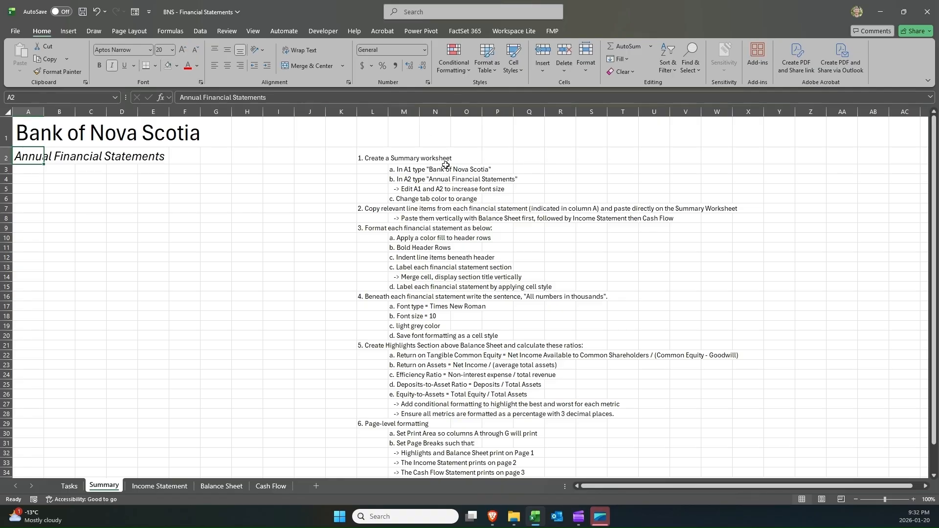
Change the tab color of the Summary worksheet to orange and check it from the Income Statement sheet.
{"action": "left_click", "coordinate": [399, 200]}
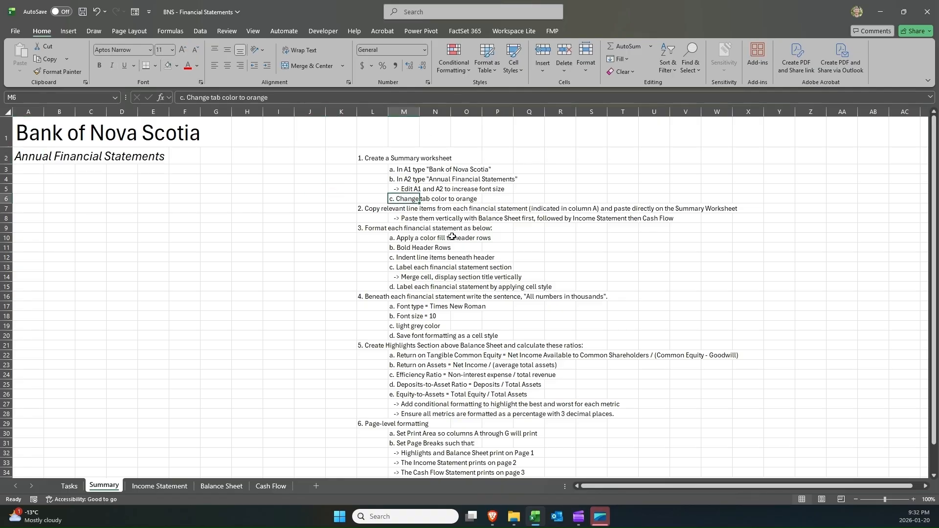
{"action": "right_click", "coordinate": [98, 485]}
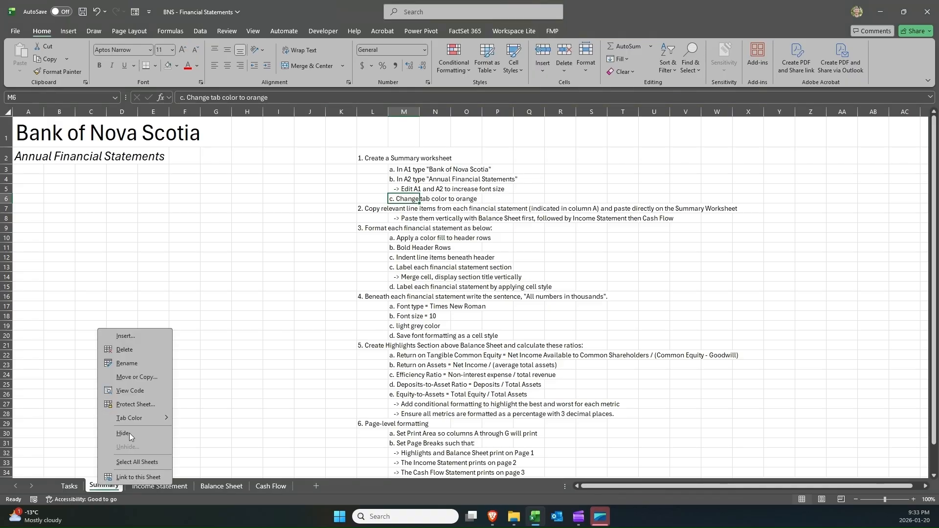
{"action": "left_click", "coordinate": [93, 485]}
{"action": "right_click", "coordinate": [94, 486]}
{"action": "mouse_move", "coordinate": [123, 416]}
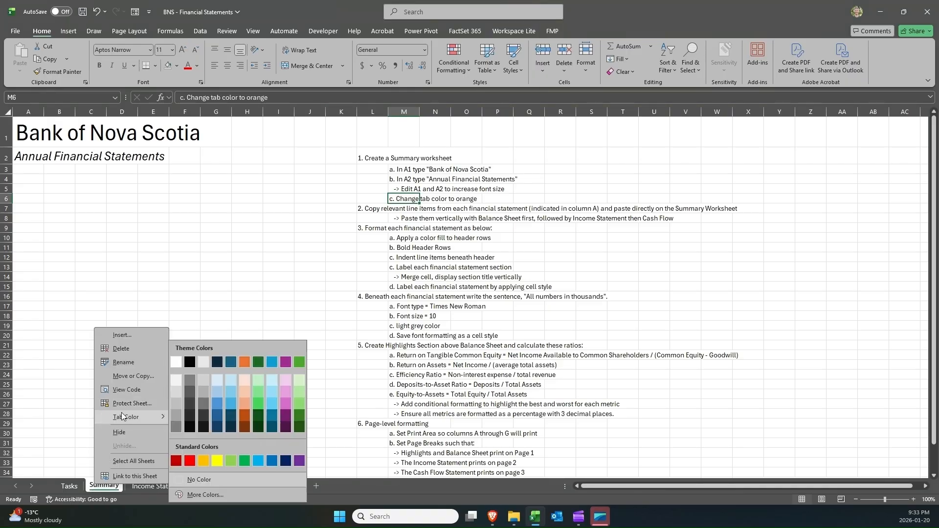
{"action": "left_click", "coordinate": [245, 361]}
{"action": "left_click", "coordinate": [184, 394]}
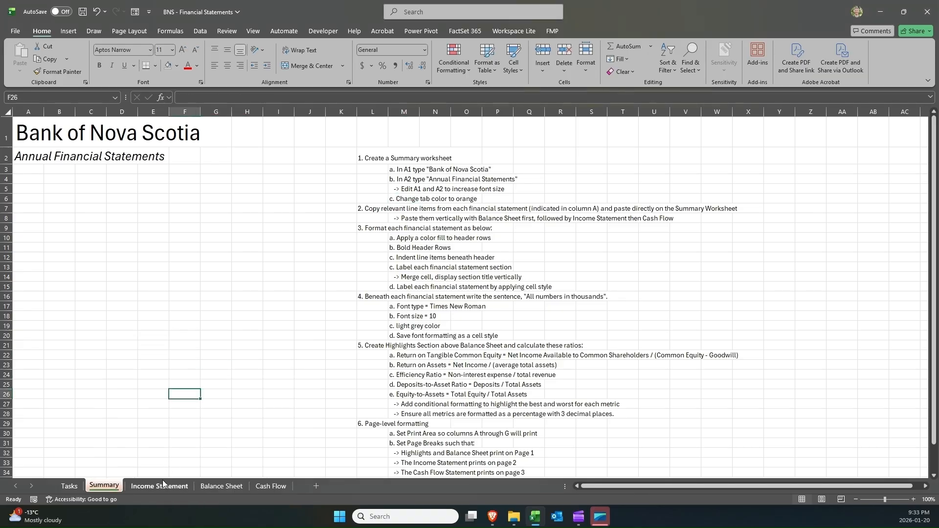
{"action": "left_click", "coordinate": [135, 486]}
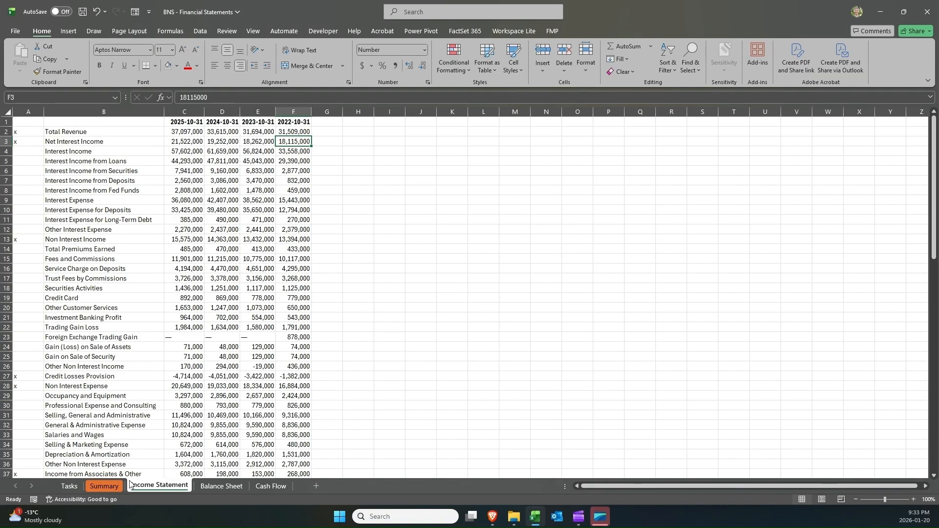
Delete the completed task 1 instructions from cells L2:M6 of the Summary sheet.
{"action": "left_click", "coordinate": [112, 486]}
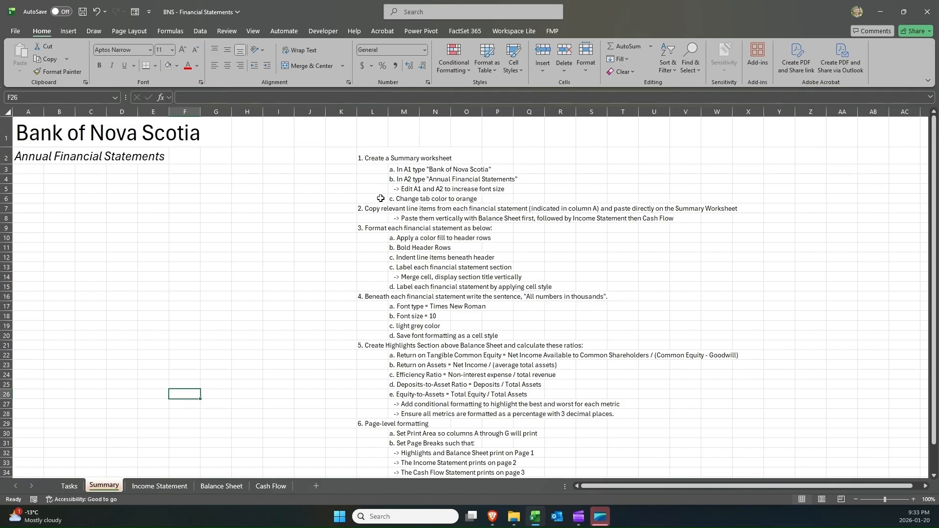
{"action": "left_click_drag", "start_coordinate": [391, 199], "coordinate": [366, 153]}
{"action": "key", "text": "Delete"}
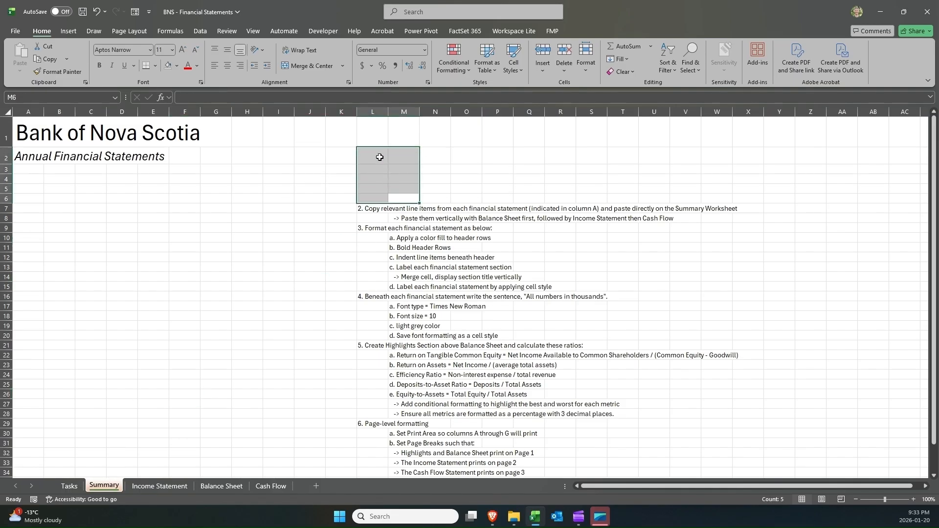
{"action": "key", "text": "Left"}
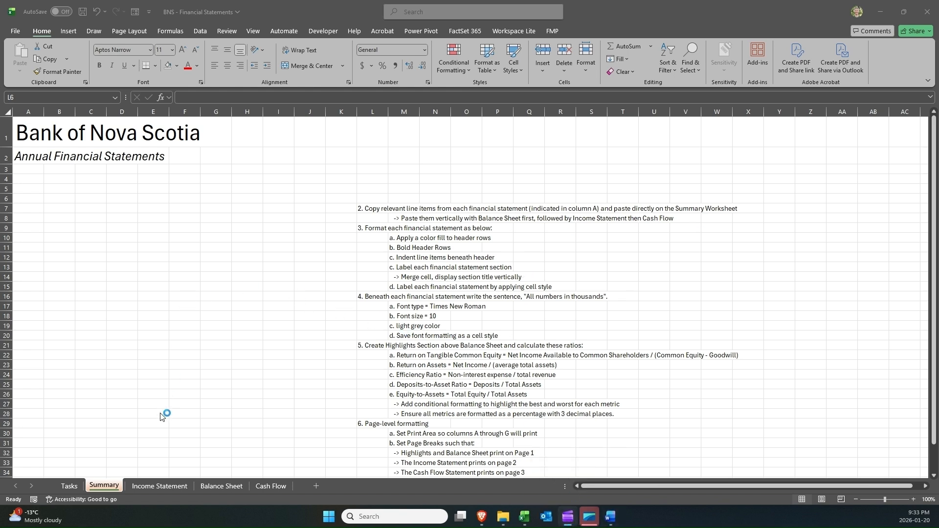
Enter "Helper" in cell H1 of the Income Statement sheet and give it a light orange fill.
{"action": "left_click", "coordinate": [169, 492]}
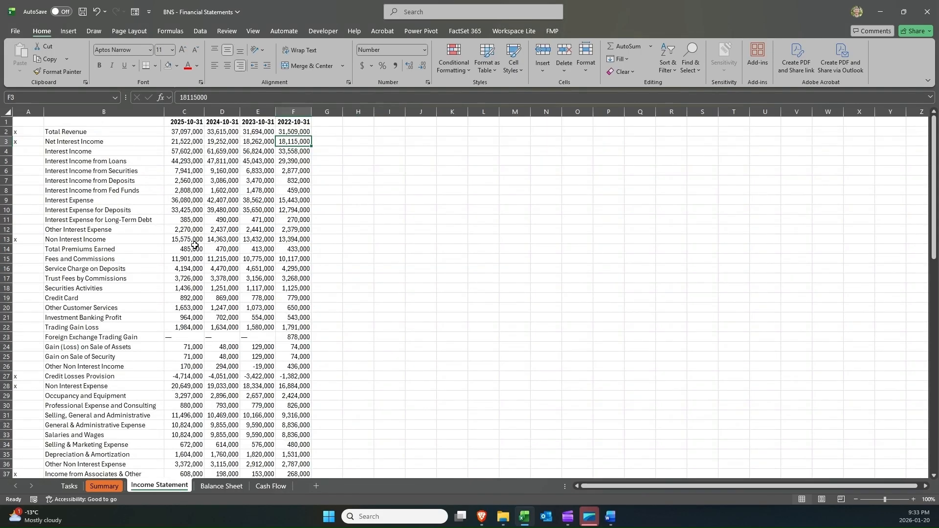
{"action": "left_click", "coordinate": [360, 121]}
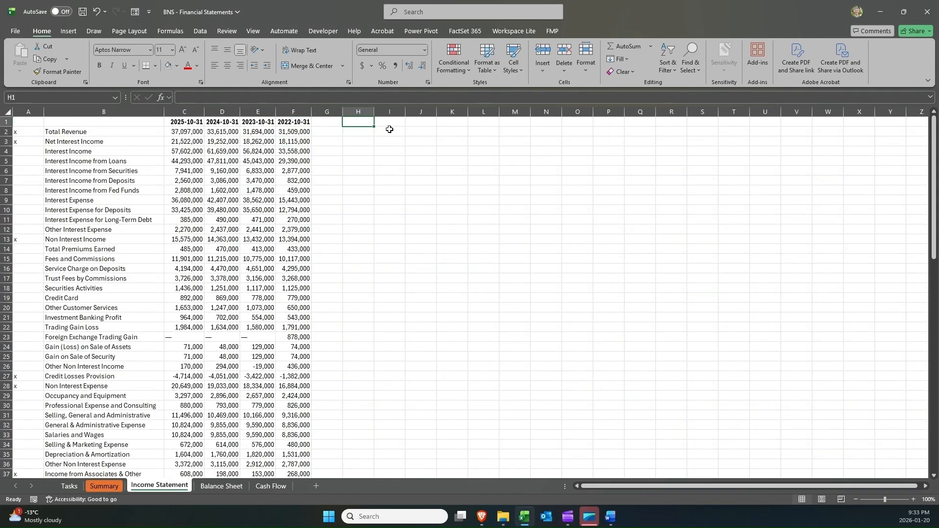
{"action": "type", "text": "Hele"}
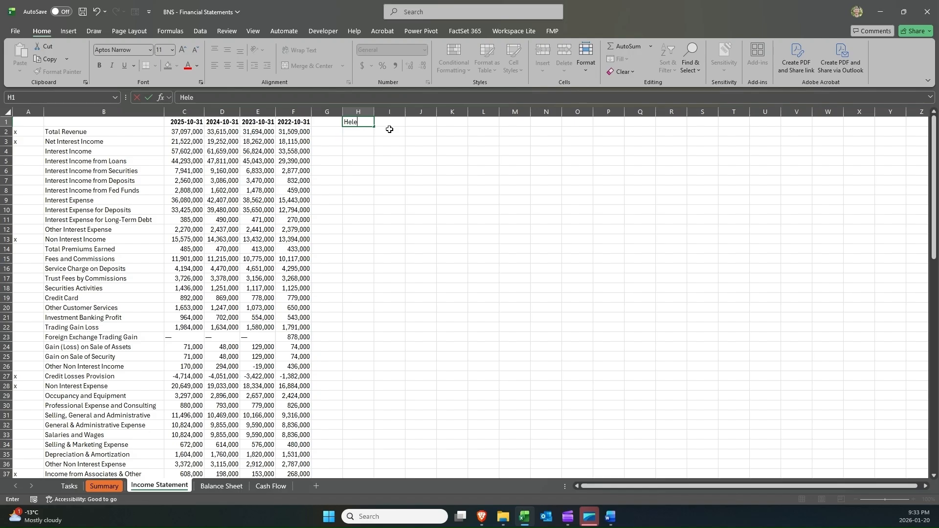
{"action": "type", "text": "er"}
{"action": "key", "text": "ctrl+Return"}
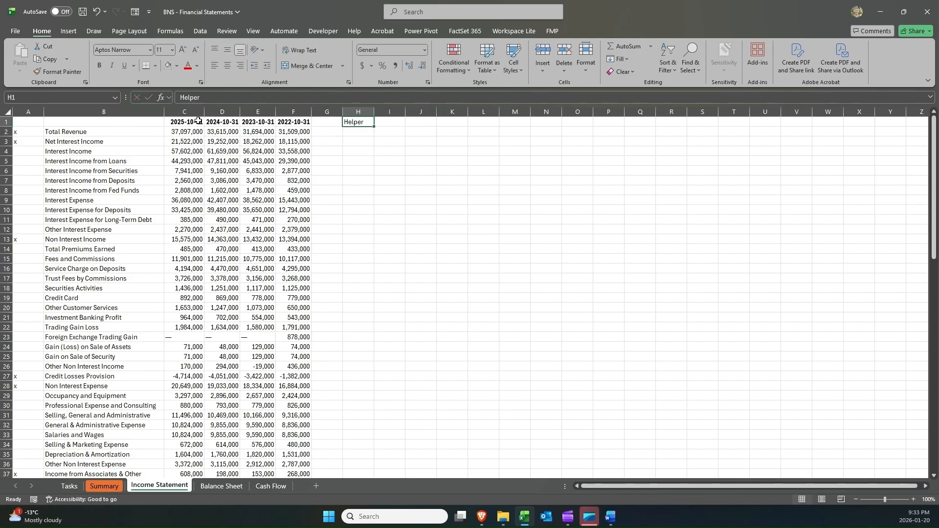
{"action": "left_click", "coordinate": [176, 66]}
{"action": "left_click", "coordinate": [238, 112]}
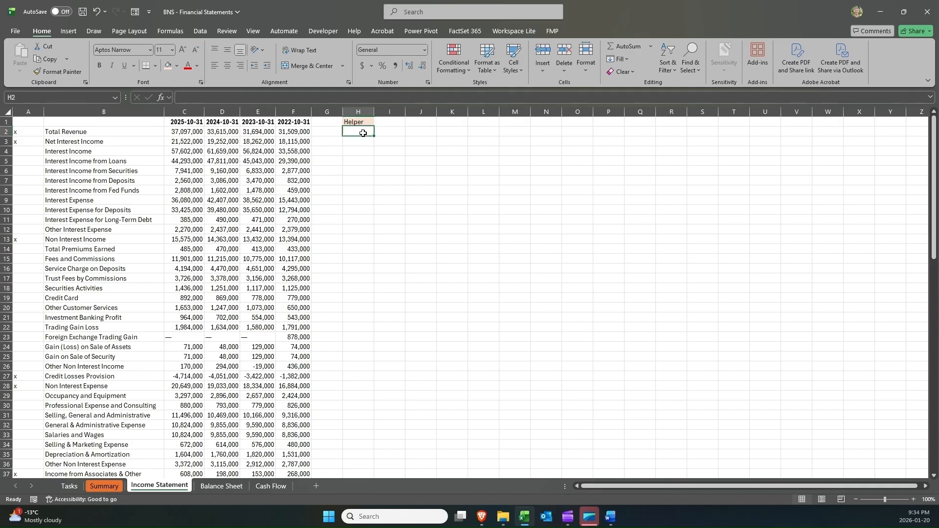
{"action": "left_click_drag", "start_coordinate": [359, 133], "coordinate": [360, 208]}
{"action": "left_click_drag", "start_coordinate": [244, 121], "coordinate": [188, 122]}
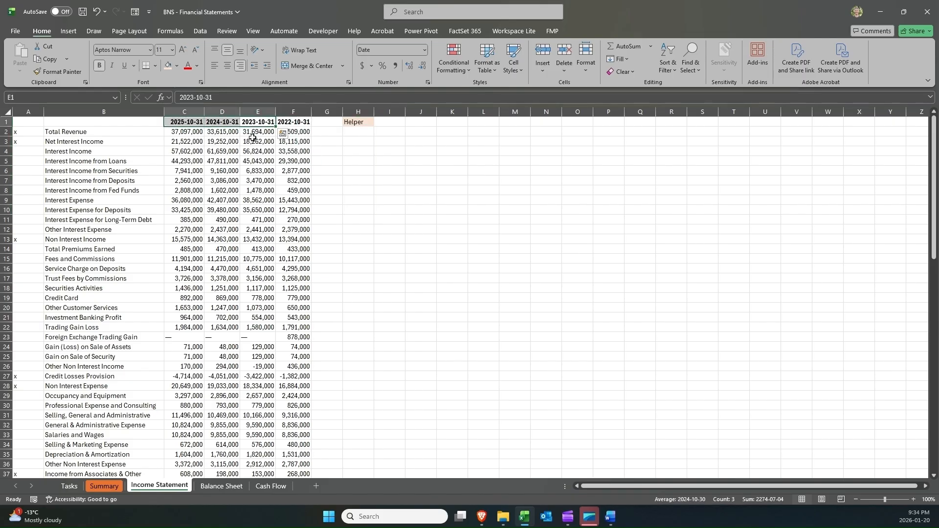
{"action": "left_click", "coordinate": [357, 125]}
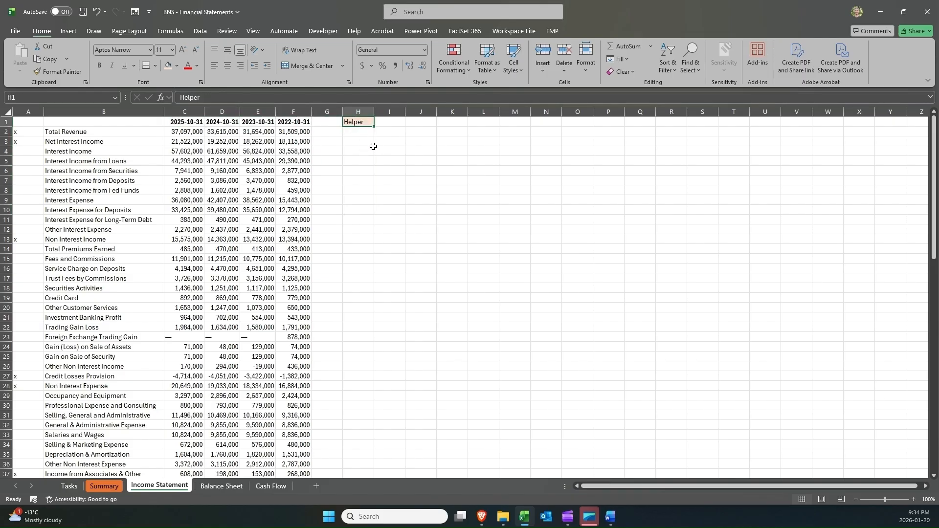
{"action": "left_click_drag", "start_coordinate": [297, 123], "coordinate": [185, 123]}
{"action": "key", "text": "ctrl+v"}
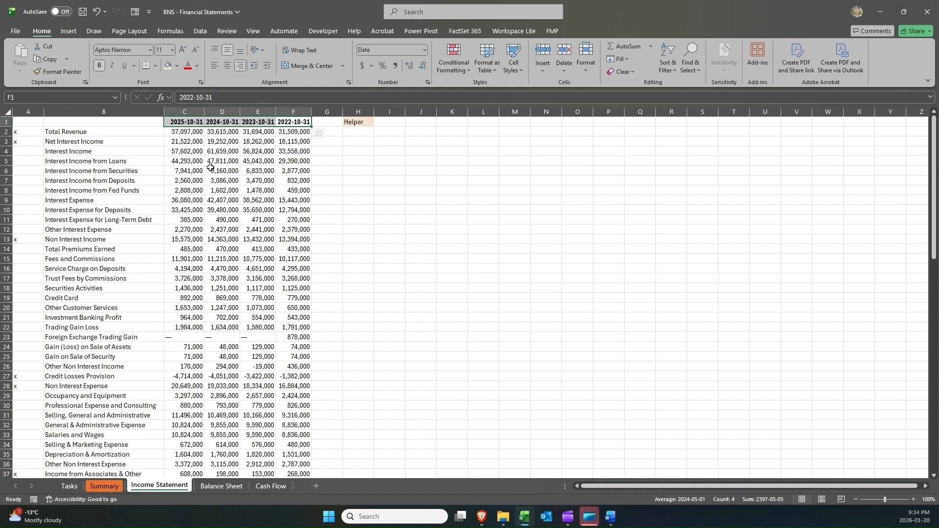
{"action": "left_click", "coordinate": [364, 122]}
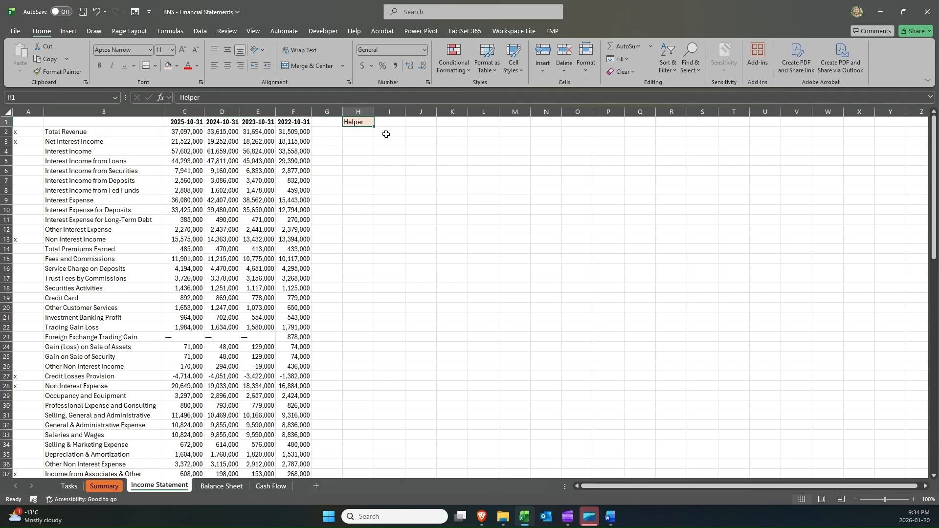
{"action": "left_click", "coordinate": [364, 112]}
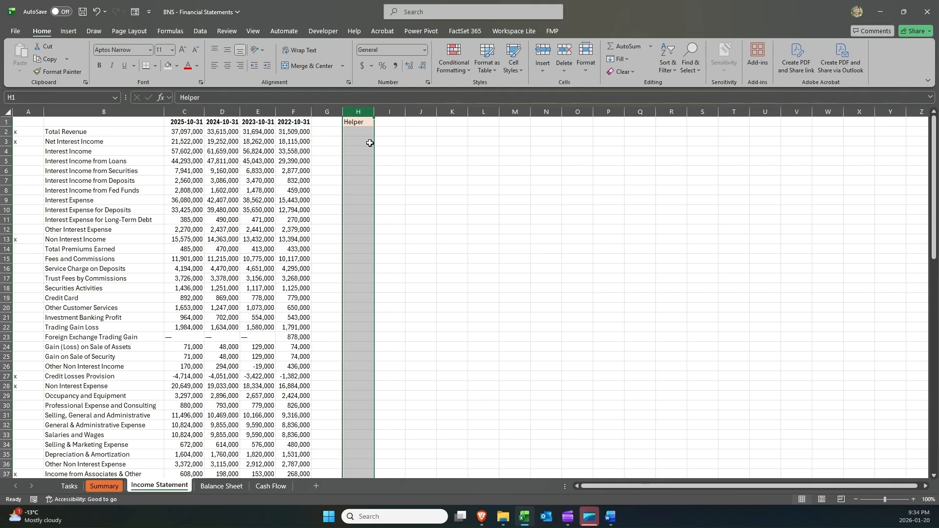
Review the task 2 copy instructions on the Summary sheet and the line items marked x in column A of the Income Statement sheet.
{"action": "left_click", "coordinate": [106, 487]}
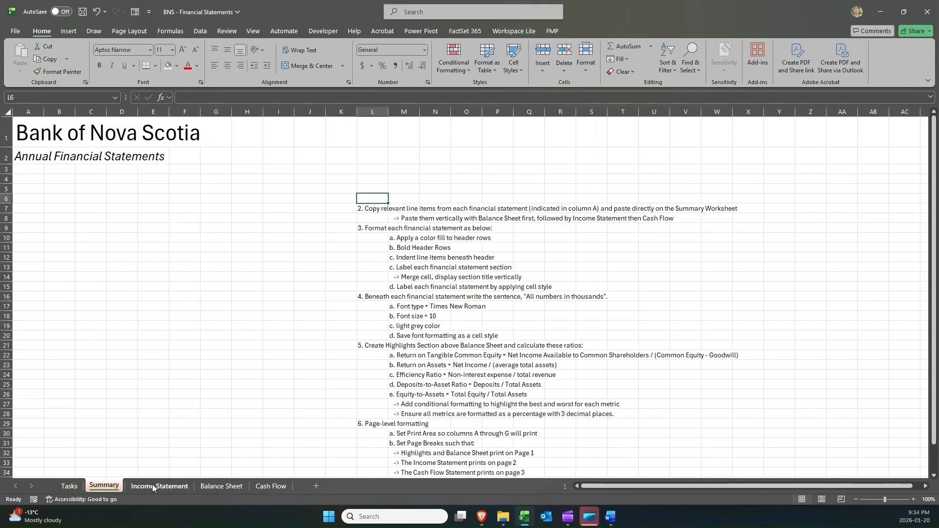
{"action": "left_click", "coordinate": [151, 484]}
{"action": "left_click", "coordinate": [105, 486]}
{"action": "left_click", "coordinate": [398, 222]}
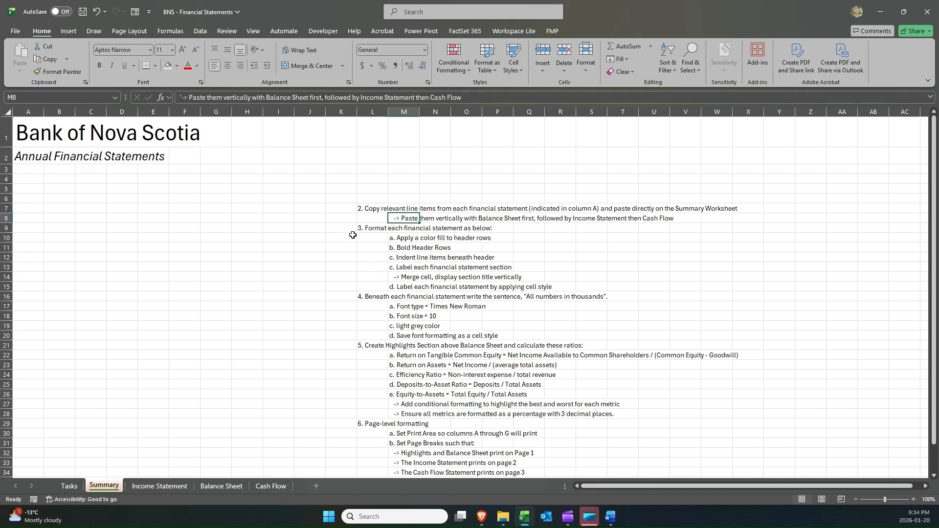
{"action": "left_click", "coordinate": [369, 208]}
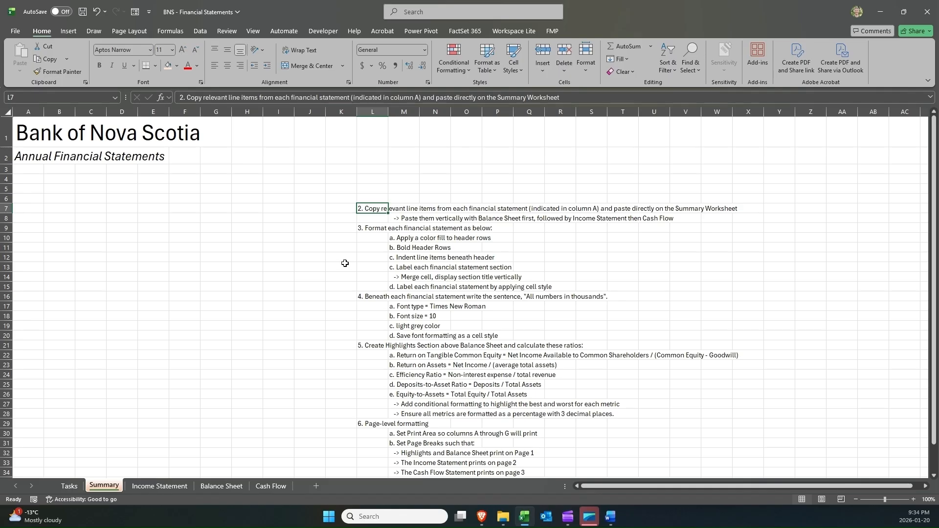
{"action": "left_click", "coordinate": [183, 486]}
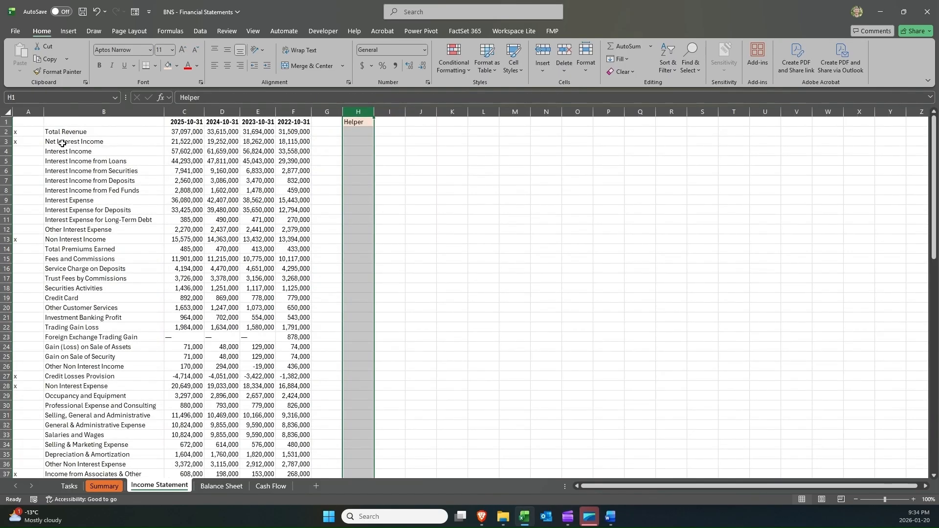
{"action": "left_click", "coordinate": [26, 136]}
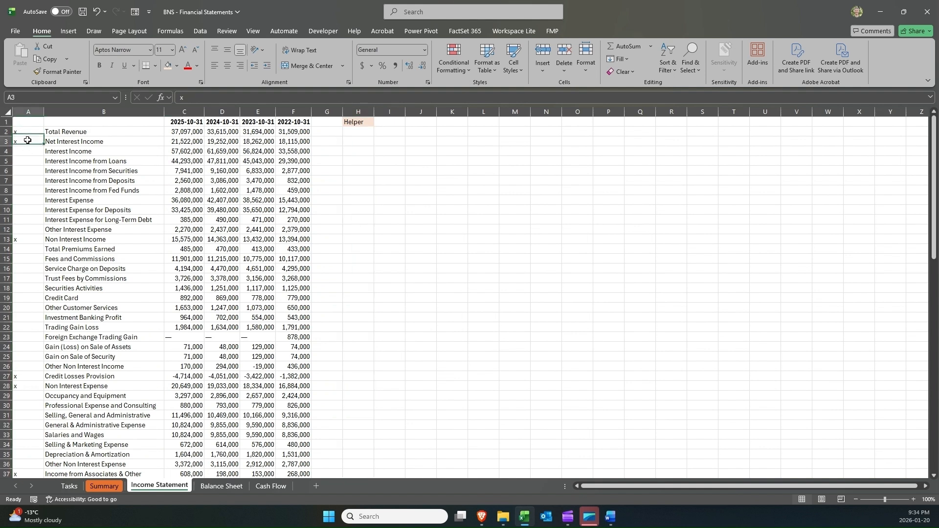
{"action": "left_click", "coordinate": [28, 143]}
{"action": "left_click", "coordinate": [28, 239]}
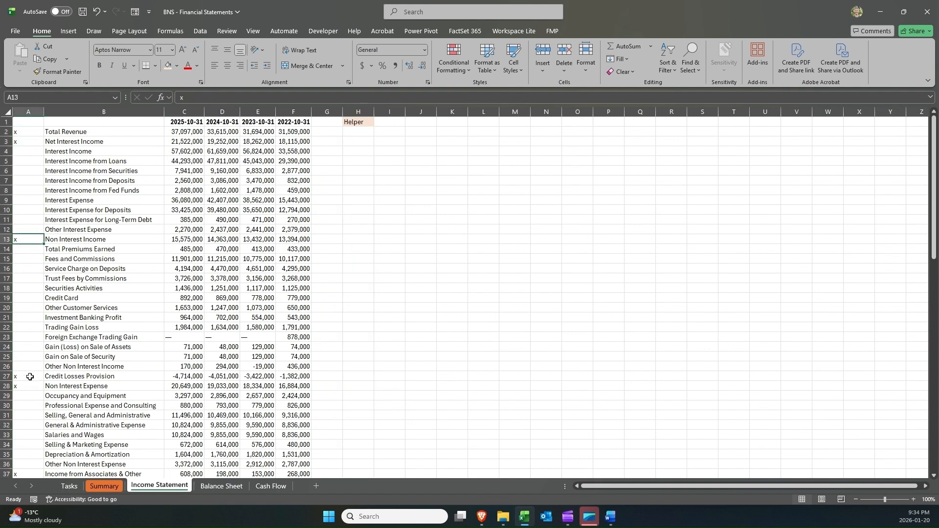
{"action": "left_click_drag", "start_coordinate": [26, 377], "coordinate": [286, 382]}
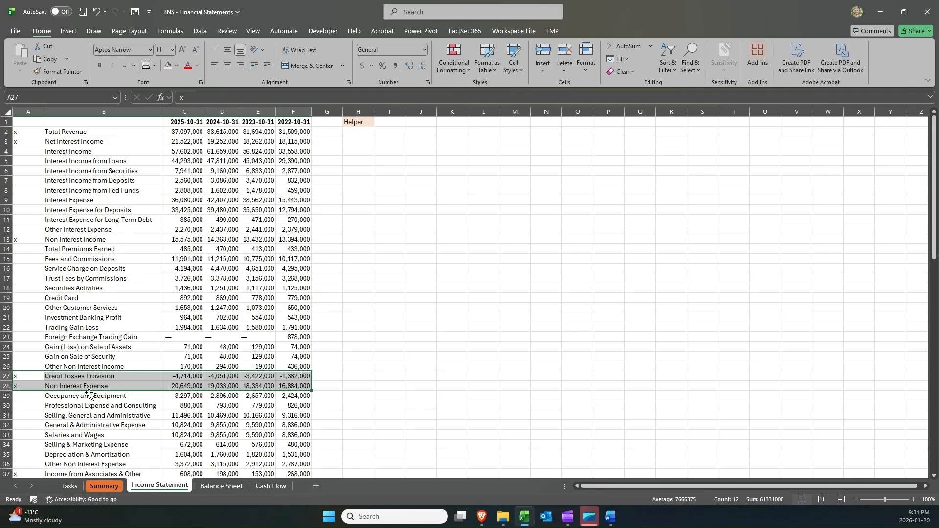
{"action": "left_click_drag", "start_coordinate": [31, 239], "coordinate": [99, 239]}
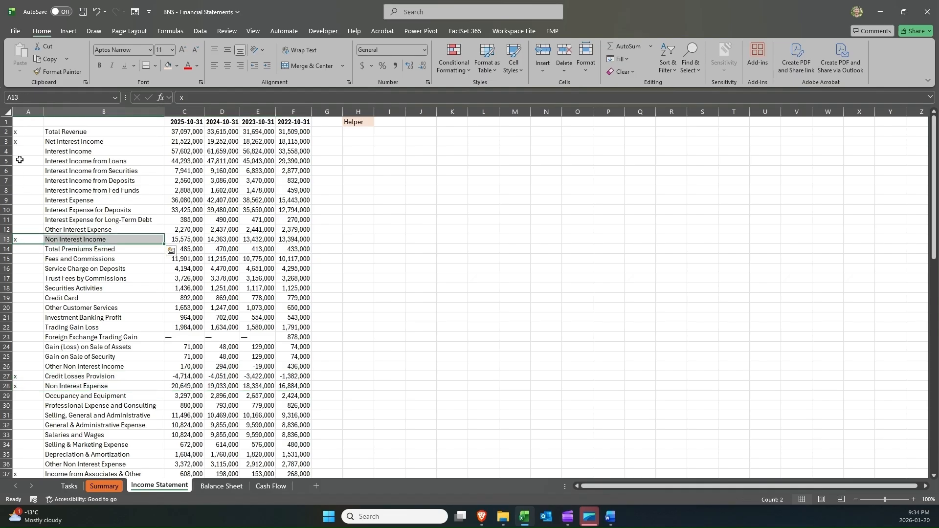
{"action": "left_click_drag", "start_coordinate": [27, 142], "coordinate": [129, 123]}
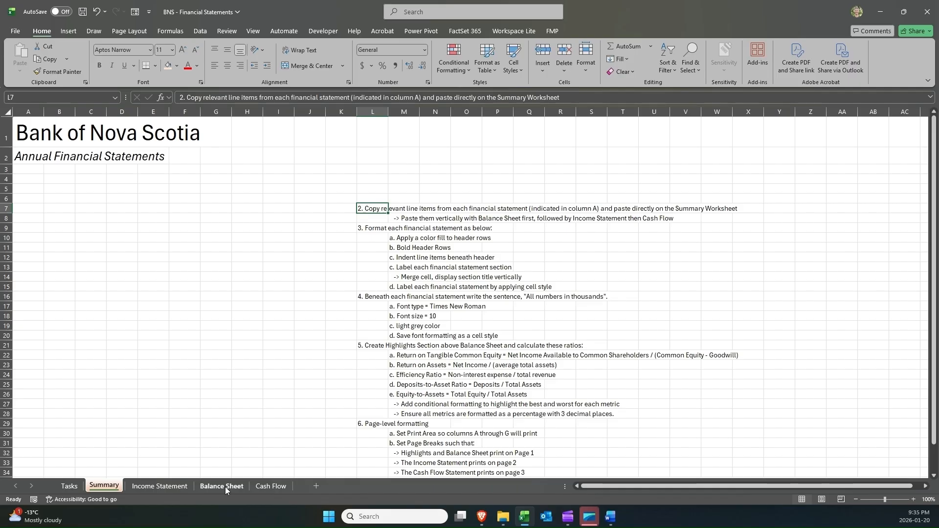
{"action": "left_click", "coordinate": [492, 218]}
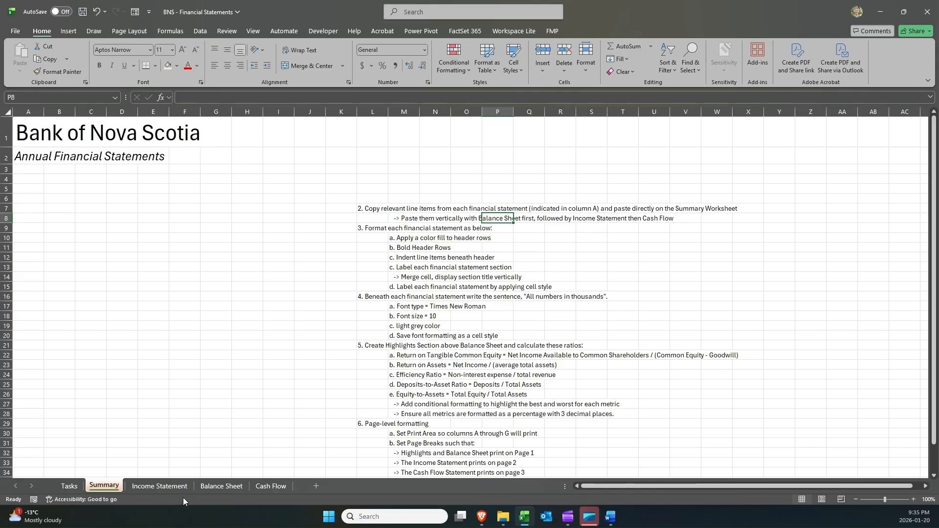
Filter columns A:F of the Balance Sheet worksheet to show only the line items marked x in column A.
{"action": "left_click", "coordinate": [227, 488]}
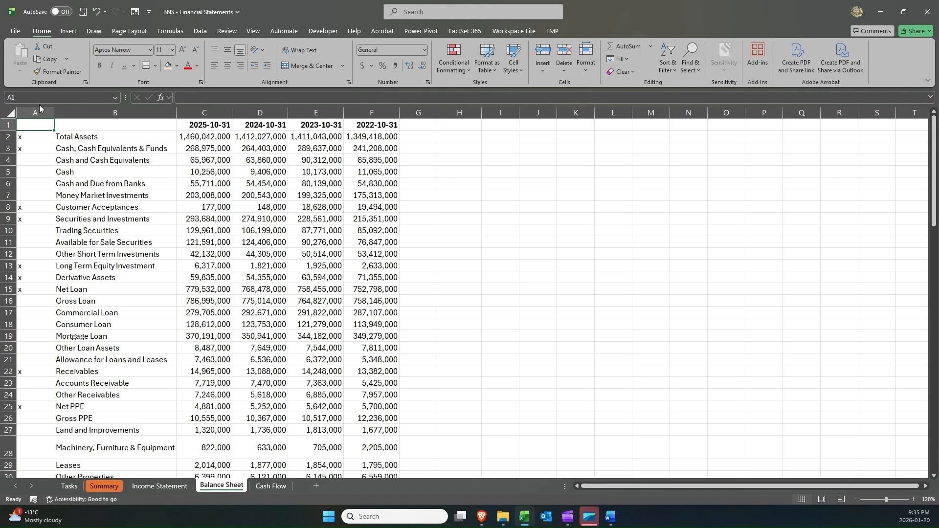
{"action": "left_click_drag", "start_coordinate": [37, 105], "coordinate": [372, 113]}
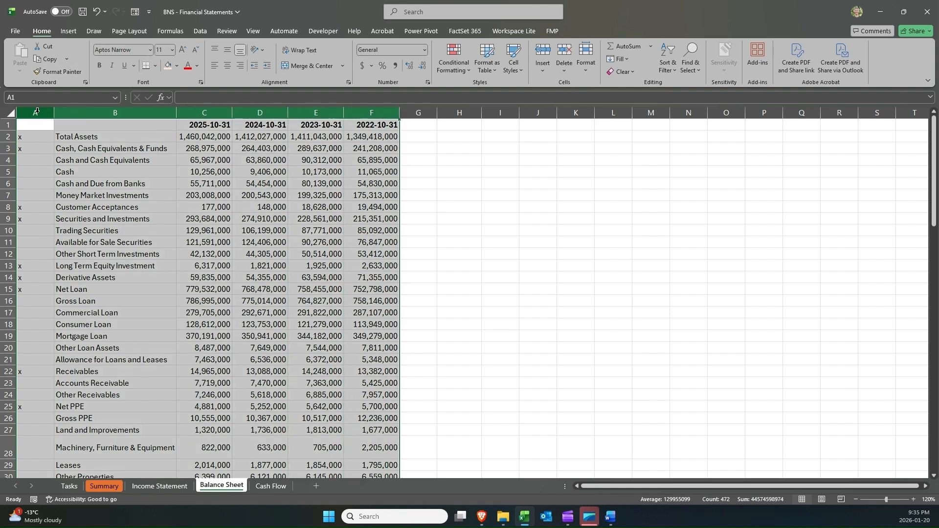
{"action": "left_click", "coordinate": [197, 32]}
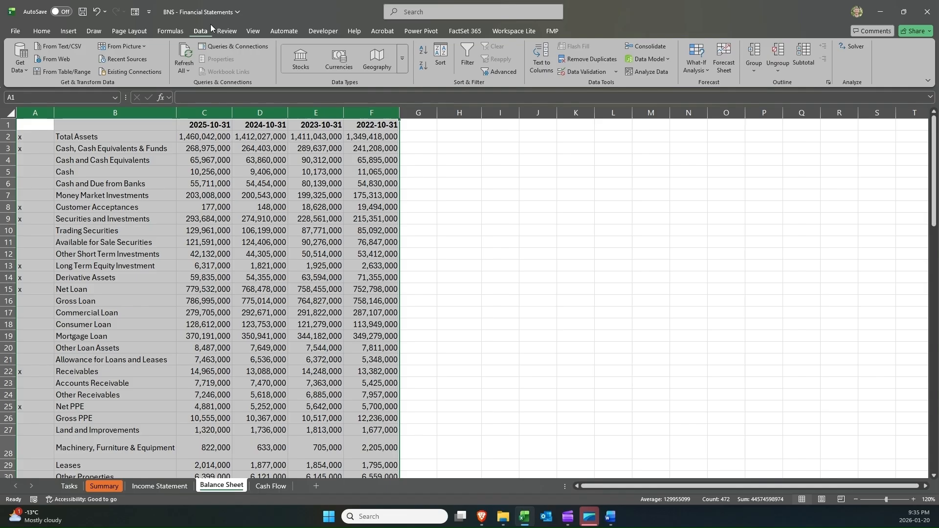
{"action": "left_click", "coordinate": [459, 53]}
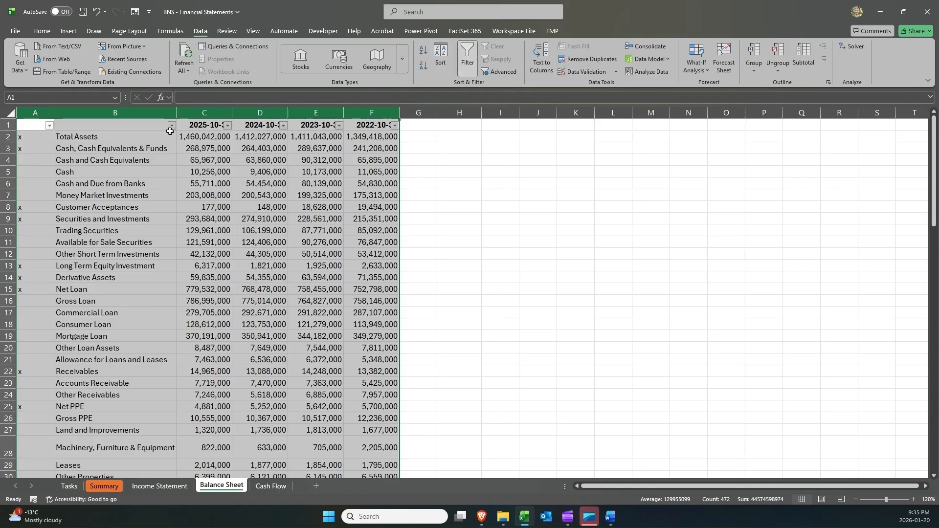
{"action": "left_click", "coordinate": [49, 126]}
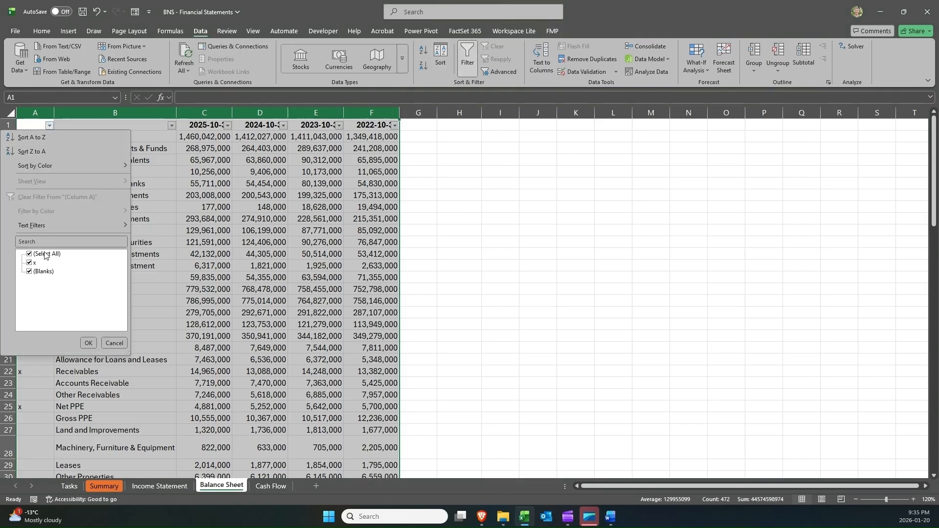
{"action": "left_click", "coordinate": [43, 272]}
{"action": "left_click", "coordinate": [88, 342]}
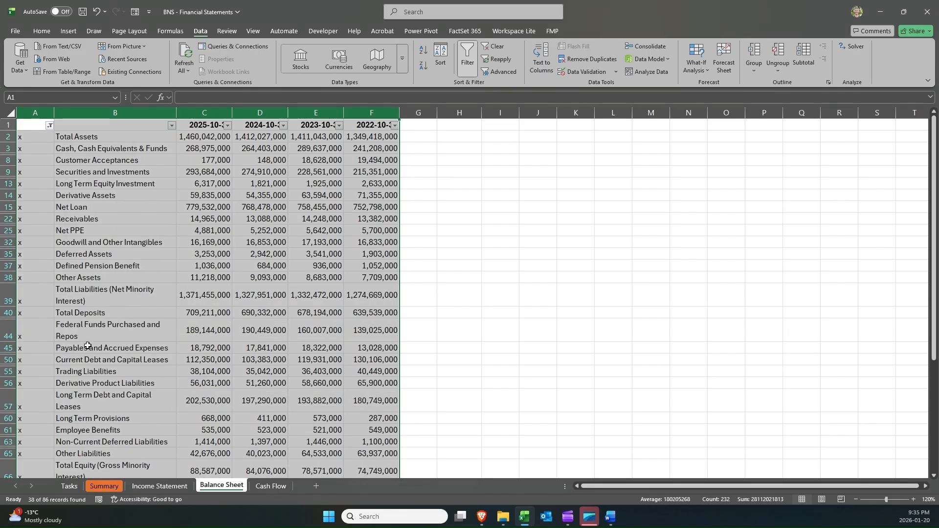
{"action": "left_click_drag", "start_coordinate": [36, 122], "coordinate": [363, 431]}
{"action": "key", "text": "ctrl+c"}
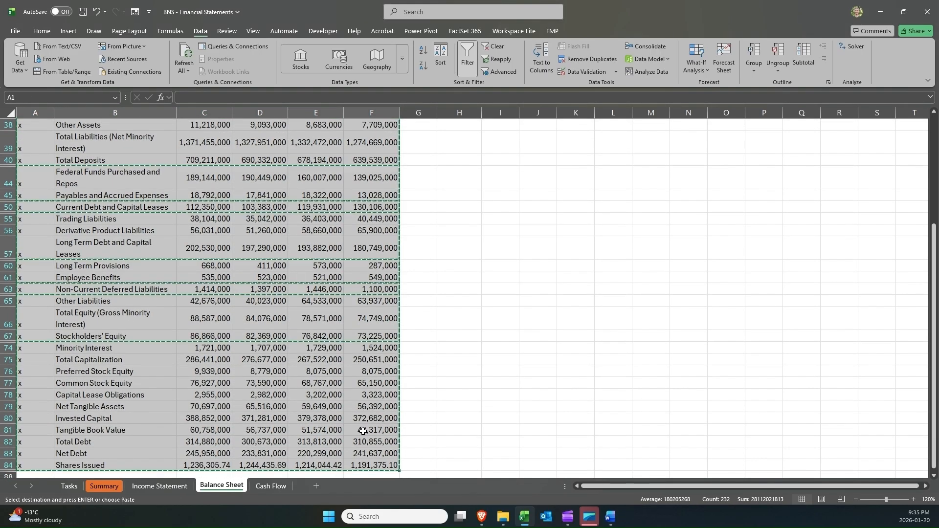
{"action": "left_click", "coordinate": [103, 487]}
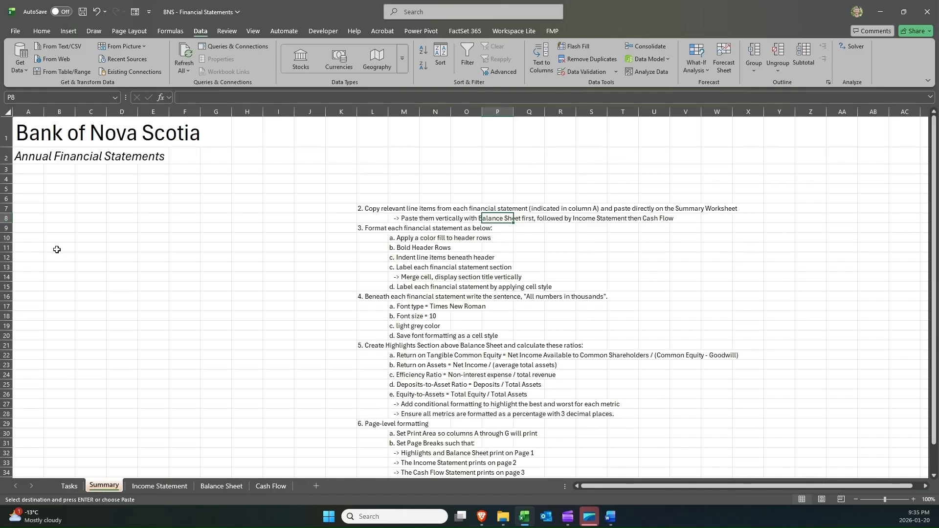
{"action": "left_click", "coordinate": [51, 238]}
{"action": "right_click", "coordinate": [50, 237]}
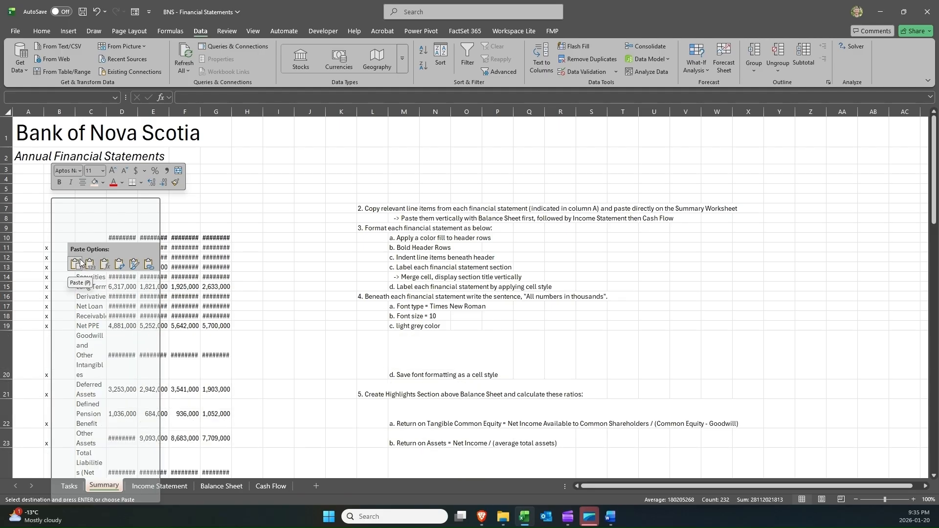
{"action": "left_click", "coordinate": [27, 249]}
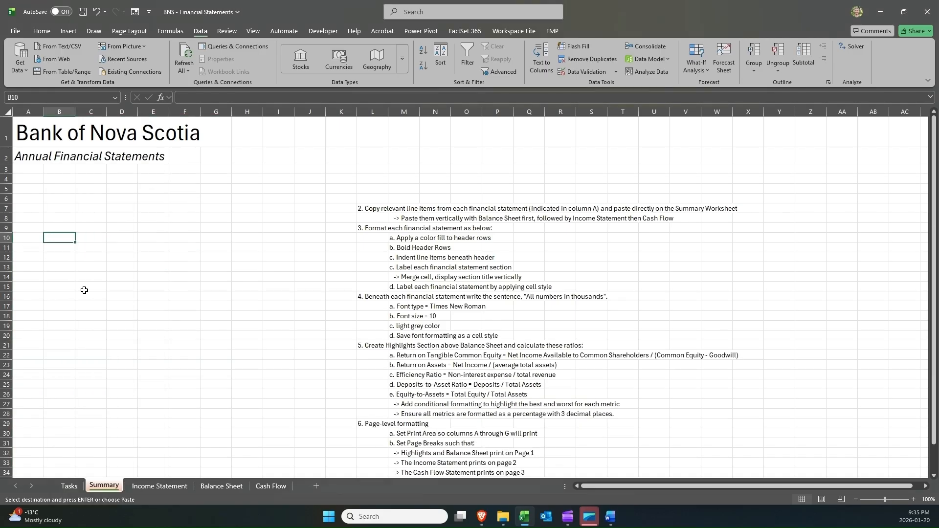
Copy the filtered Balance Sheet data without the marker column, B1:F84, to cell B10 of the Summary sheet and turn off its text wrapping.
{"action": "left_click", "coordinate": [221, 486]}
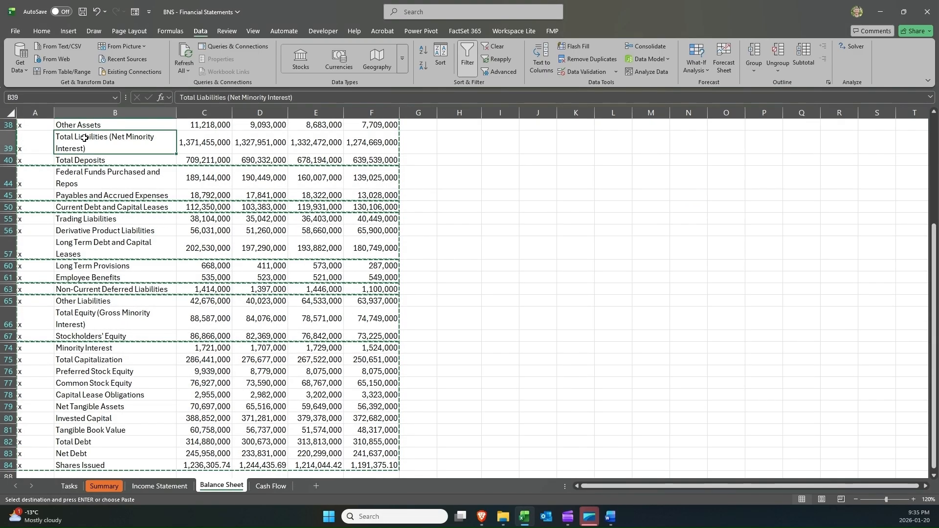
{"action": "scroll", "coordinate": [84, 138], "scroll_direction": "up", "scroll_amount": 4}
{"action": "key", "text": "ctrl+Up"}
{"action": "key", "text": "ctrl+shift+Down"}
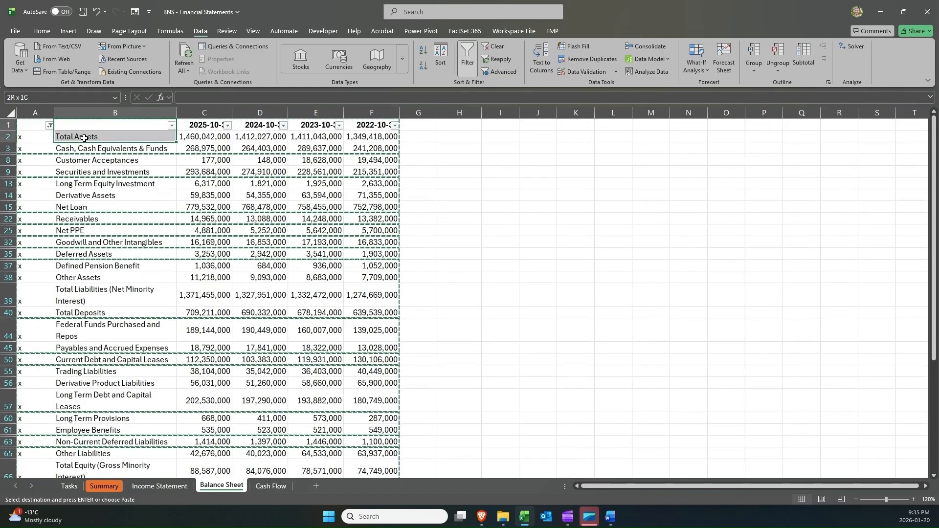
{"action": "key", "text": "ctrl+shift+Down"}
{"action": "key", "text": "ctrl+shift+Right"}
{"action": "key", "text": "ctrl+shift+Right"}
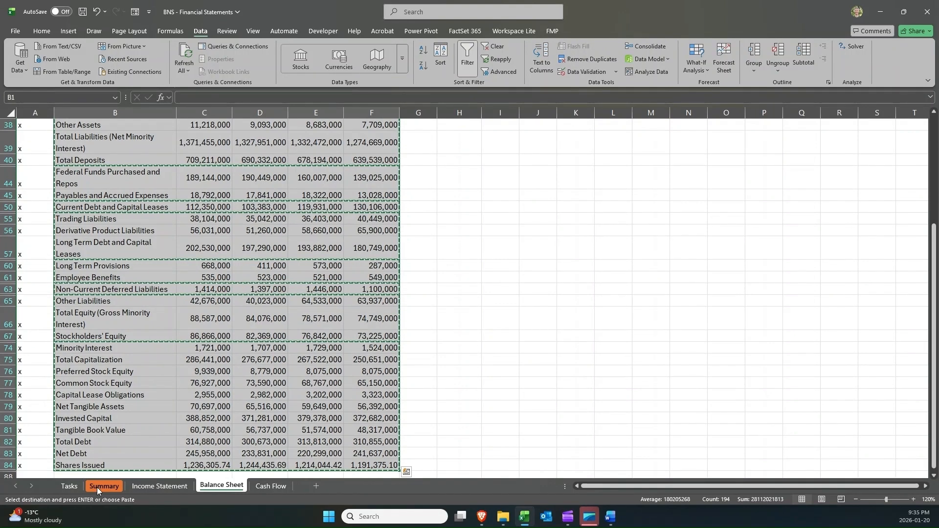
{"action": "key", "text": "ctrl+Page_Up"}
{"action": "key", "text": "ctrl+Page_Up"}
{"action": "key", "text": "ctrl+v"}
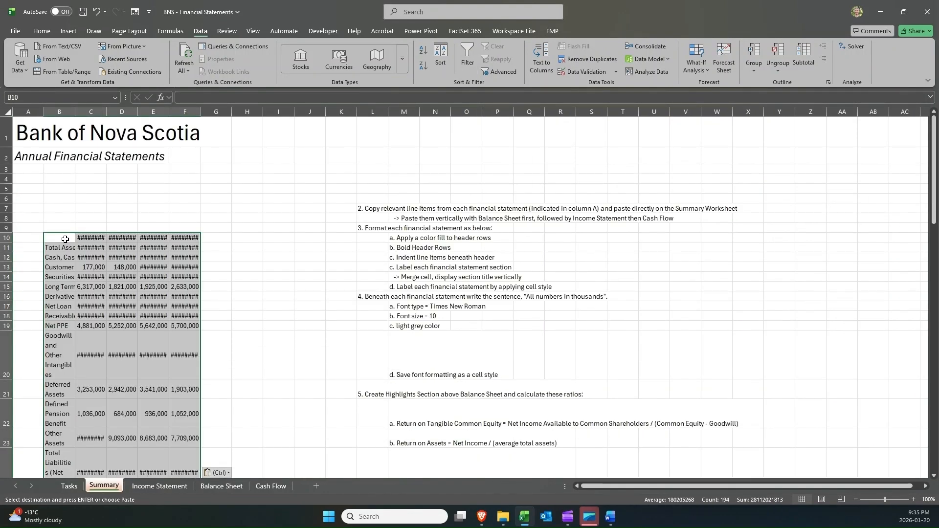
{"action": "left_click", "coordinate": [42, 31]}
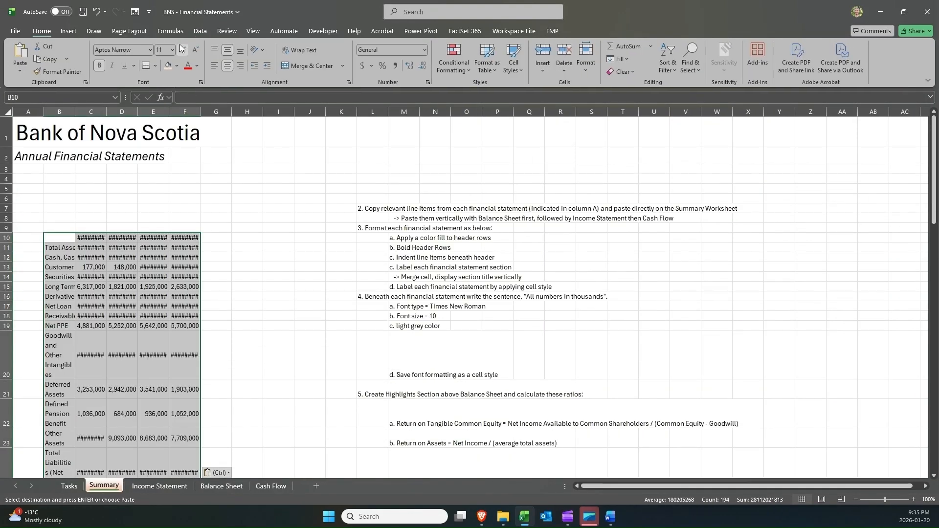
{"action": "left_click", "coordinate": [292, 48]}
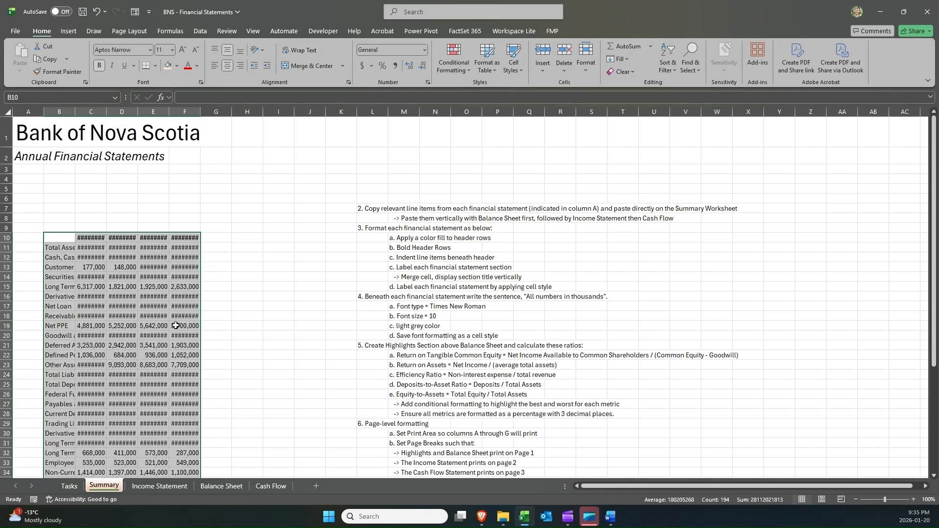
Filter columns A:F of the Income Statement worksheet to show only the rows marked x in column A.
{"action": "left_click", "coordinate": [180, 485]}
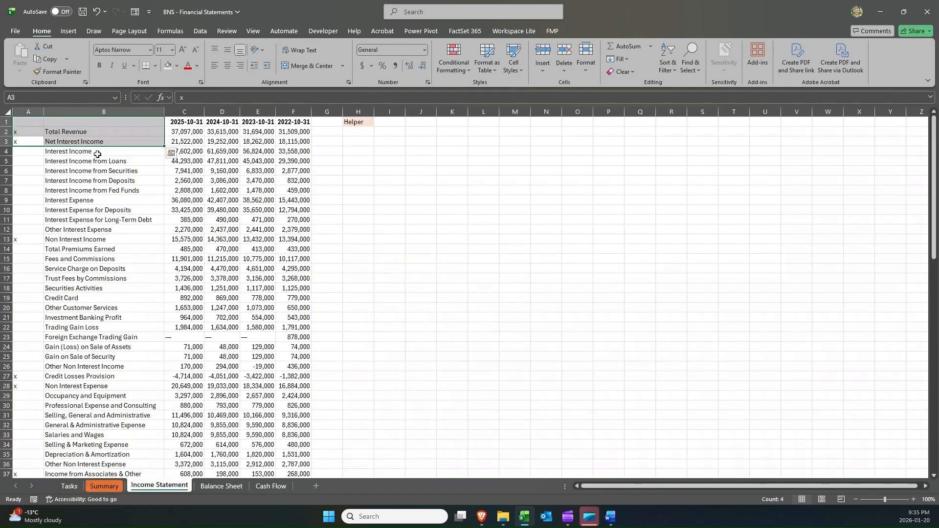
{"action": "left_click_drag", "start_coordinate": [27, 109], "coordinate": [287, 97]}
{"action": "left_click", "coordinate": [200, 31]}
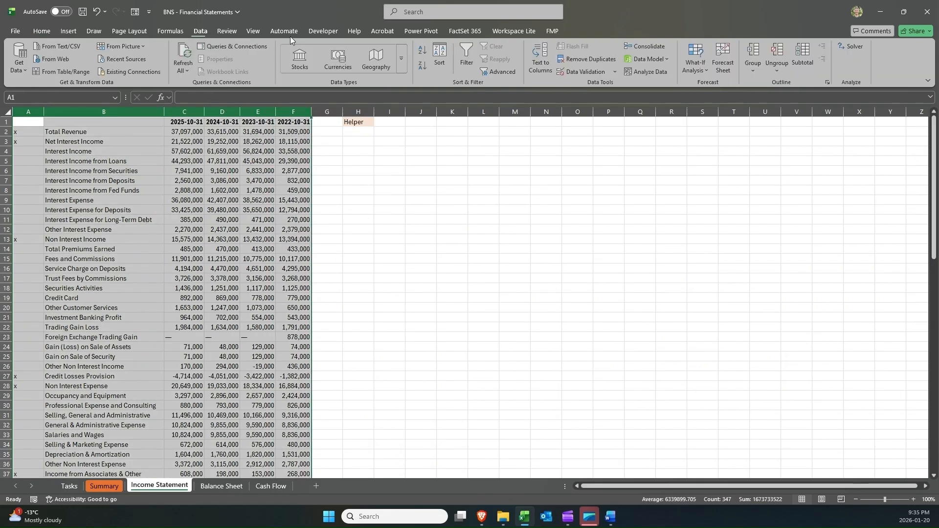
{"action": "left_click", "coordinate": [462, 61]}
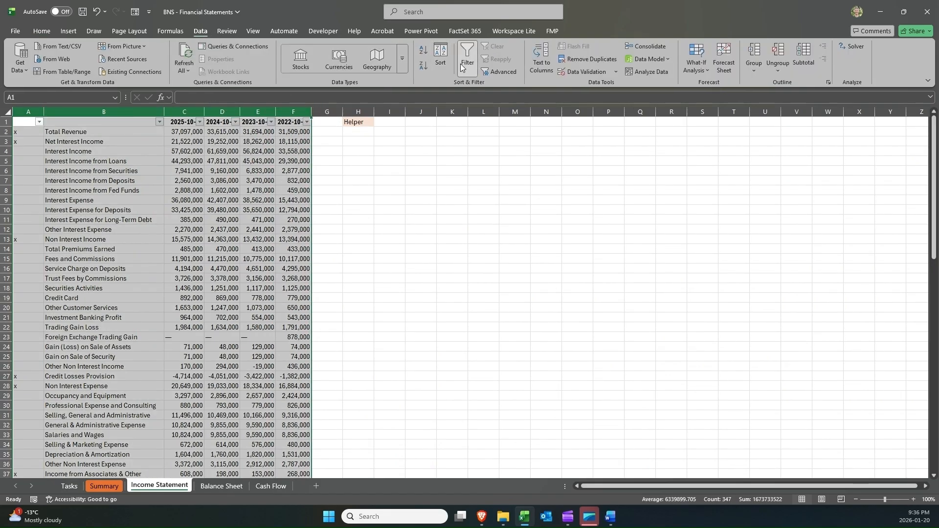
{"action": "left_click", "coordinate": [39, 121]}
{"action": "left_click", "coordinate": [37, 270]}
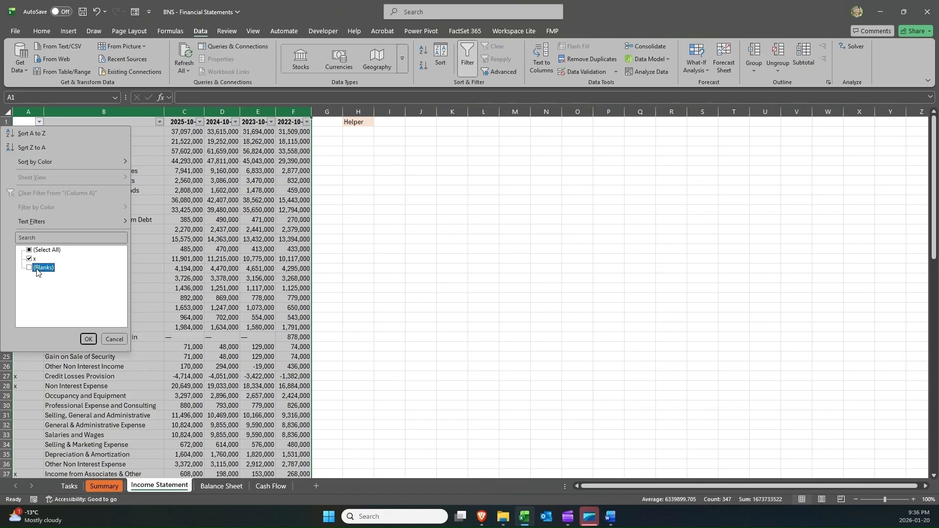
{"action": "left_click", "coordinate": [93, 337]}
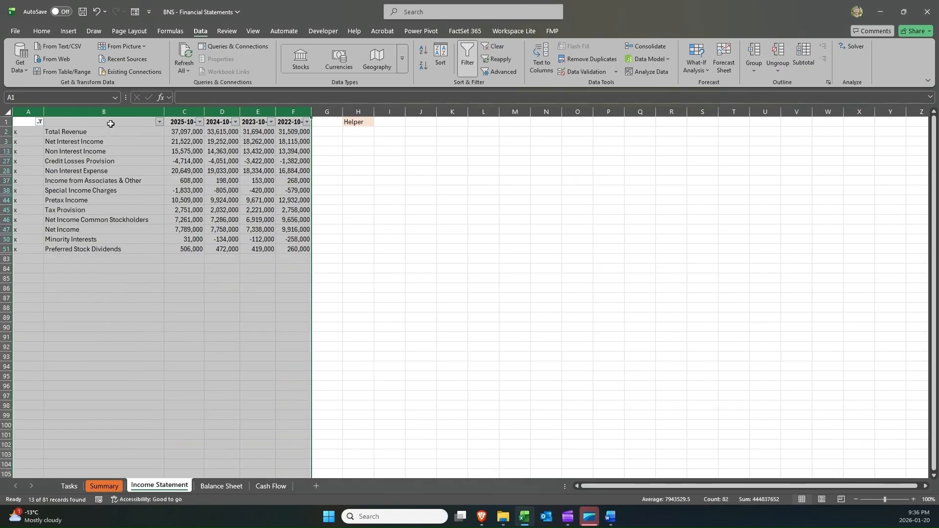
Copy the filtered Income Statement range B1:F51 to cell B54 of the Summary sheet and turn off its text wrapping.
{"action": "left_click_drag", "start_coordinate": [109, 124], "coordinate": [281, 250]}
{"action": "key", "text": "ctrl+c"}
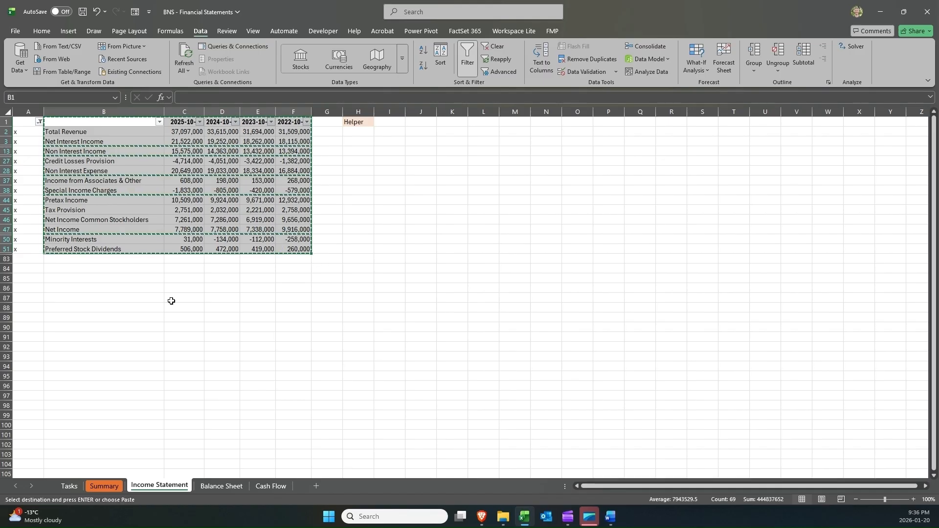
{"action": "left_click", "coordinate": [103, 485]}
{"action": "scroll", "coordinate": [68, 391], "scroll_direction": "down", "scroll_amount": 9}
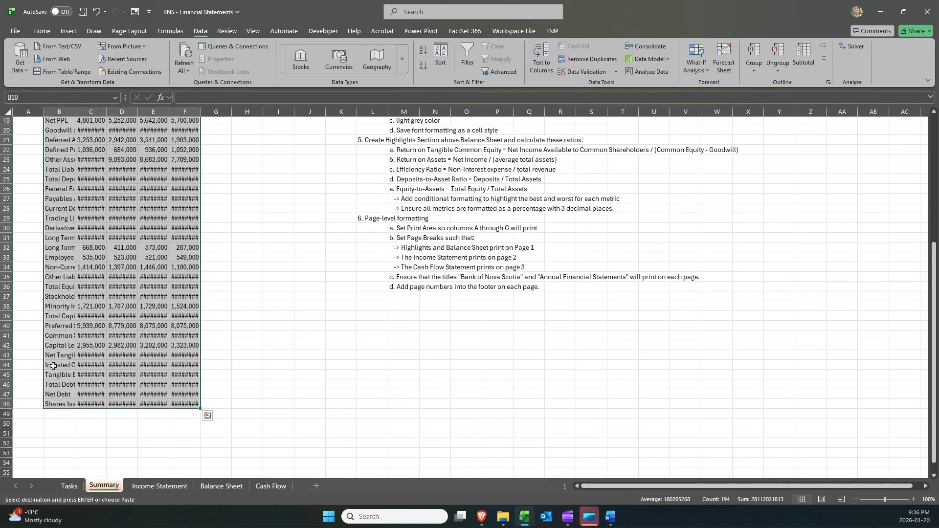
{"action": "left_click", "coordinate": [56, 376]}
{"action": "key", "text": "ctrl+v"}
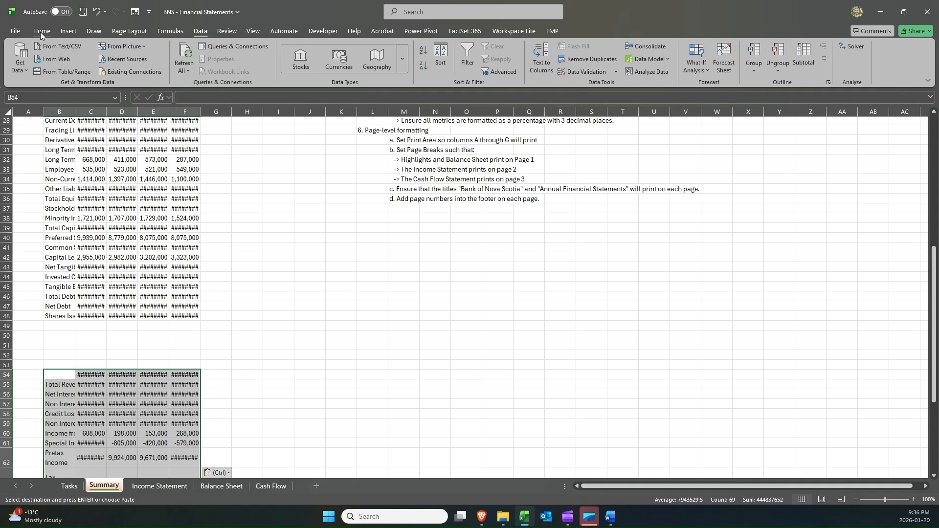
{"action": "left_click", "coordinate": [40, 32]}
{"action": "left_click", "coordinate": [312, 51]}
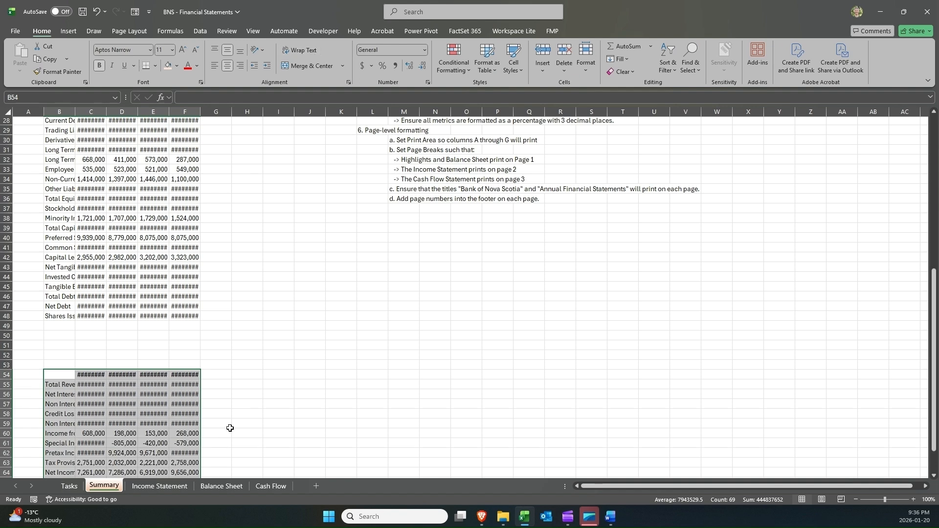
Filter columns A:F of the Cash Flow worksheet to show only the rows marked x in column A.
{"action": "left_click", "coordinate": [271, 485]}
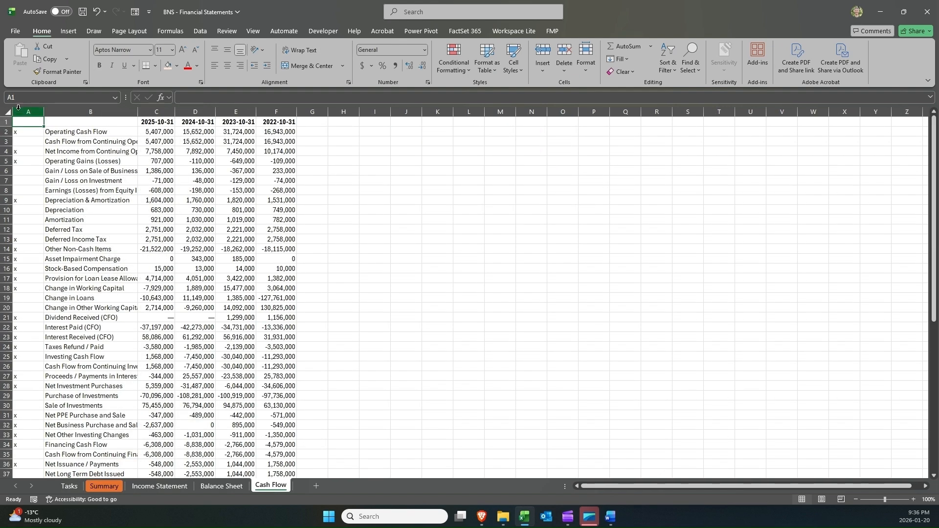
{"action": "mouse_move", "coordinate": [22, 112]}
{"action": "left_mouse_down"}
{"action": "mouse_move", "coordinate": [315, 111]}
{"action": "mouse_move", "coordinate": [279, 111]}
{"action": "left_mouse_up"}
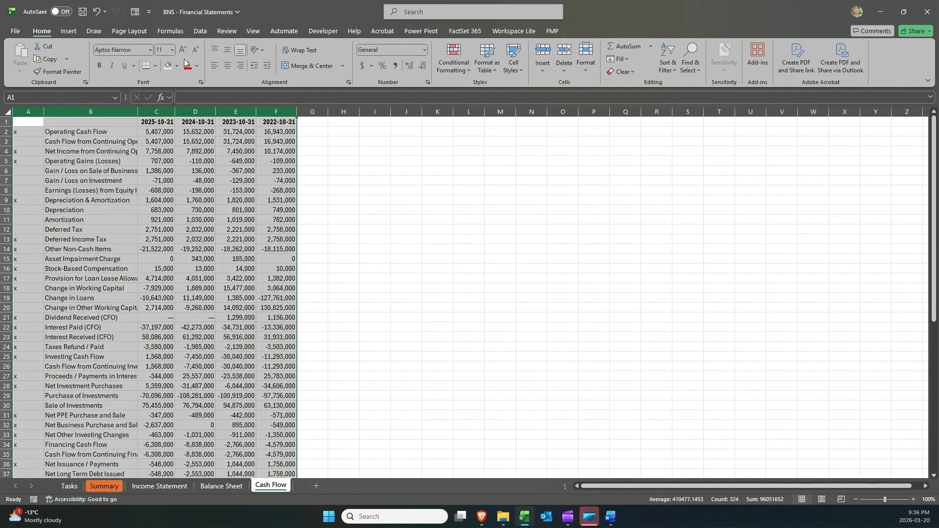
{"action": "left_click", "coordinate": [206, 33]}
{"action": "left_click", "coordinate": [466, 55]}
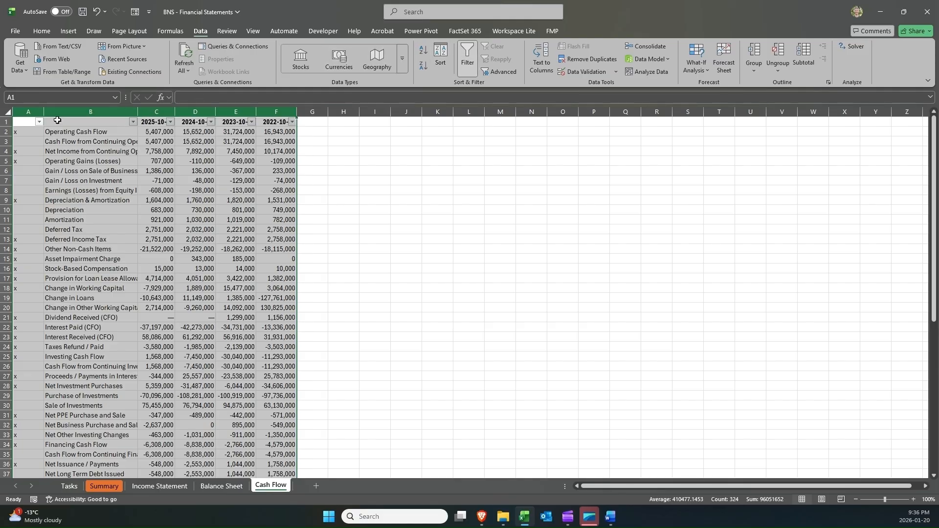
{"action": "left_click", "coordinate": [39, 122]}
{"action": "left_click", "coordinate": [29, 268]}
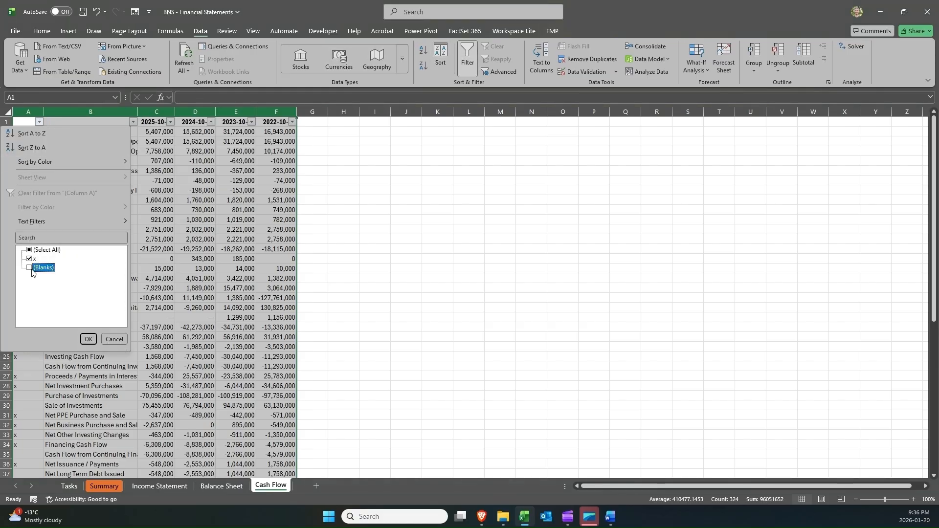
{"action": "left_click", "coordinate": [88, 339]}
Copy the filtered Cash Flow range B1:F53 and paste it at cell B72 of the Summary sheet.
{"action": "left_click", "coordinate": [88, 121]}
{"action": "left_click_drag", "start_coordinate": [88, 121], "coordinate": [272, 434]}
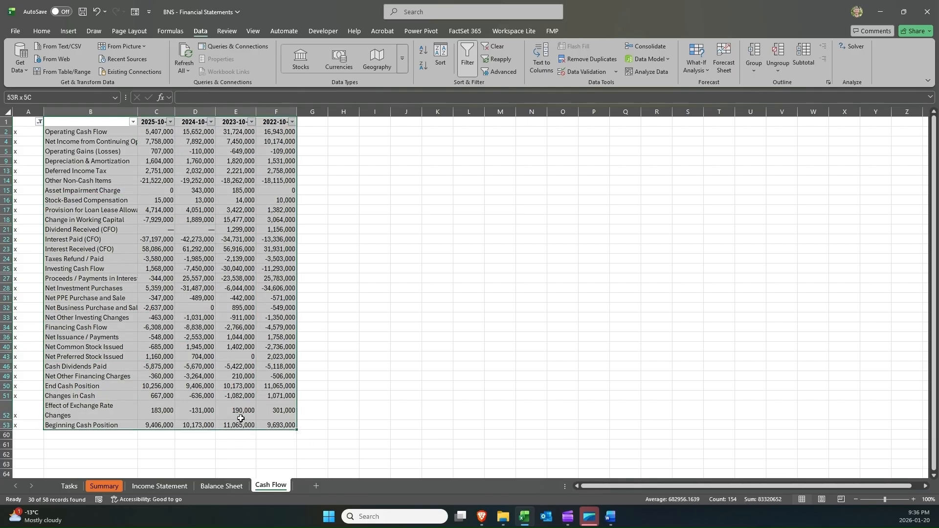
{"action": "key", "text": "ctrl+c"}
{"action": "left_click", "coordinate": [104, 486]}
{"action": "scroll", "coordinate": [76, 380], "scroll_direction": "down", "scroll_amount": 8}
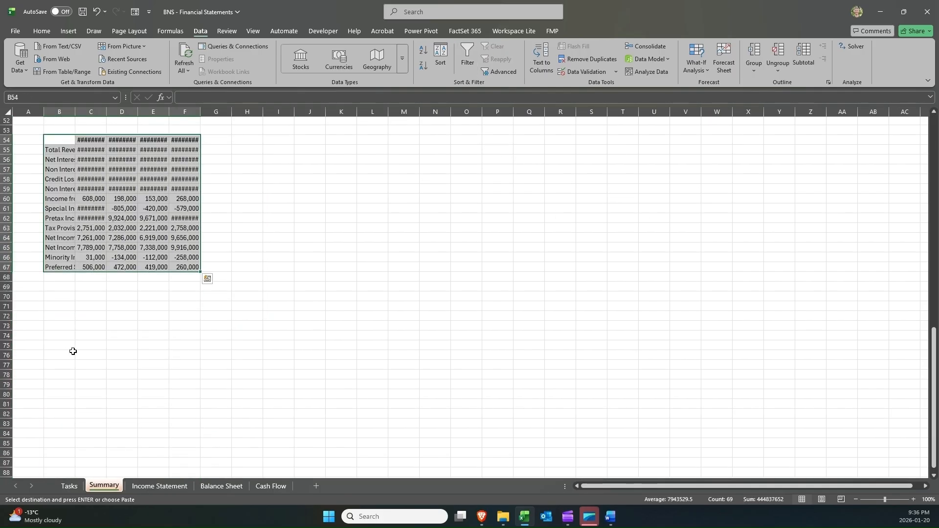
{"action": "left_click", "coordinate": [56, 316]}
{"action": "key", "text": "ctrl+v"}
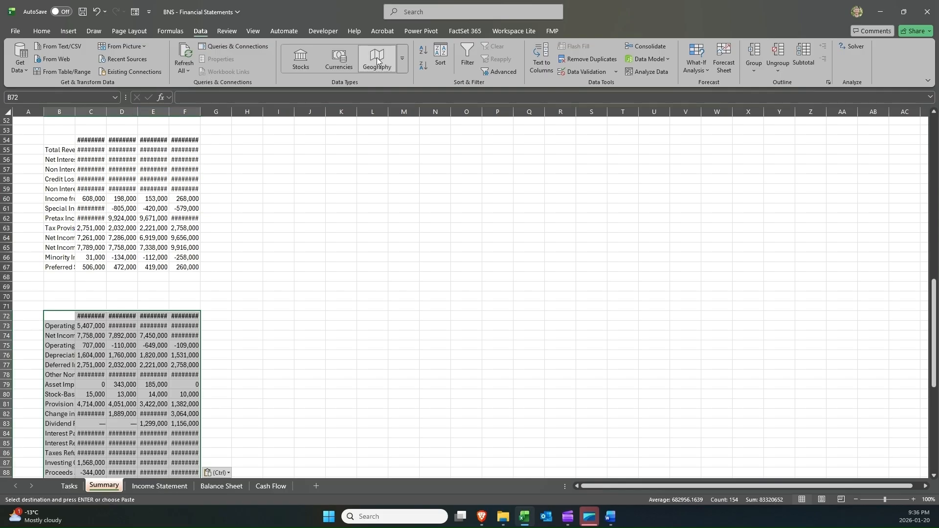
{"action": "left_click", "coordinate": [42, 30]}
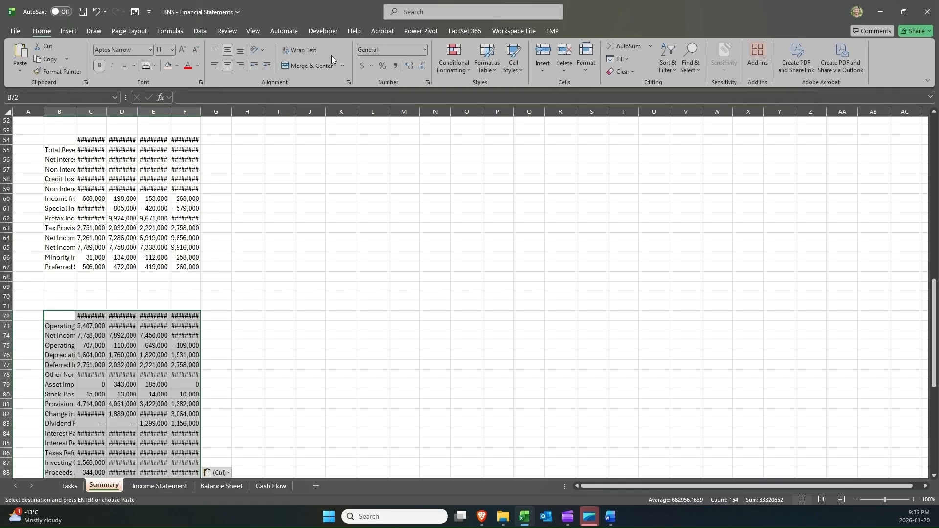
{"action": "key", "text": "Escape"}
Delete the completed task 2 instructions from cells L7:M8 of the Summary sheet.
{"action": "scroll", "coordinate": [302, 183], "scroll_direction": "up", "scroll_amount": 17}
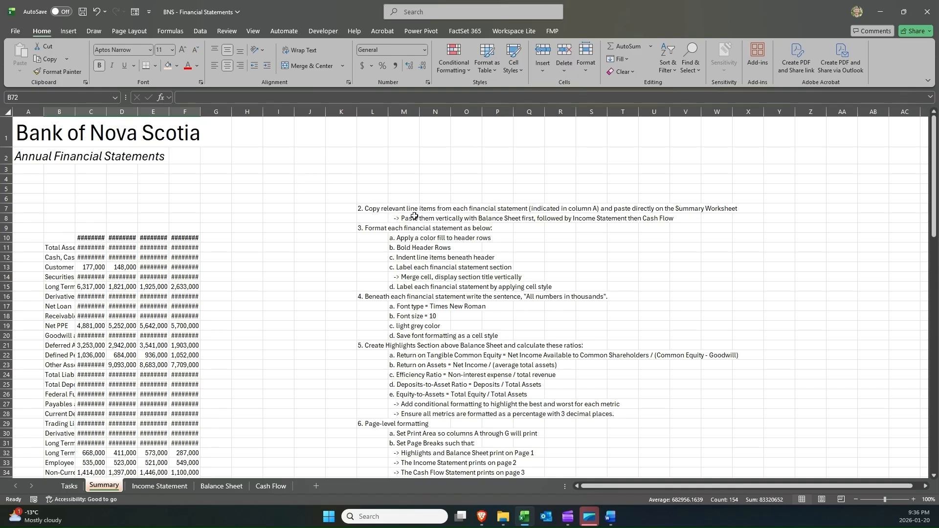
{"action": "left_click_drag", "start_coordinate": [414, 216], "coordinate": [368, 210]}
{"action": "key", "text": "Delete"}
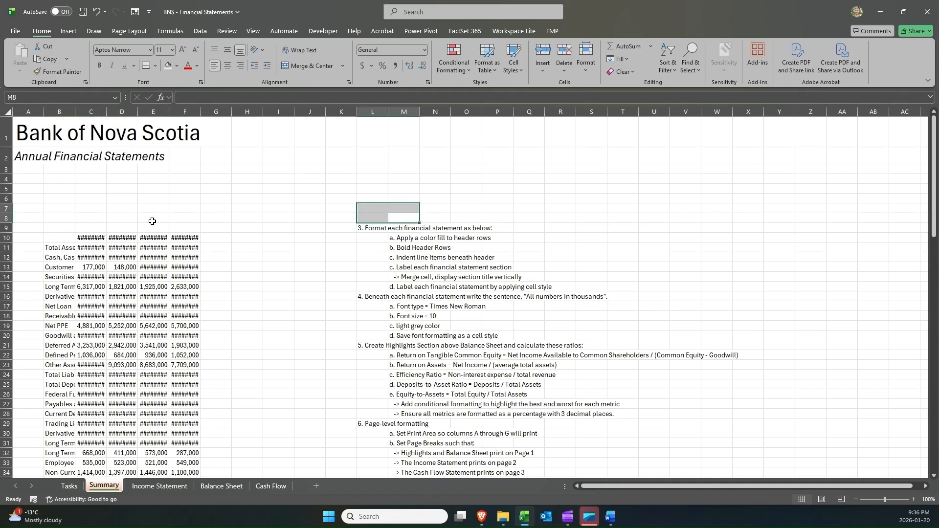
Autofit columns B through F of the Summary sheet to the width of their contents.
{"action": "left_click", "coordinate": [101, 235]}
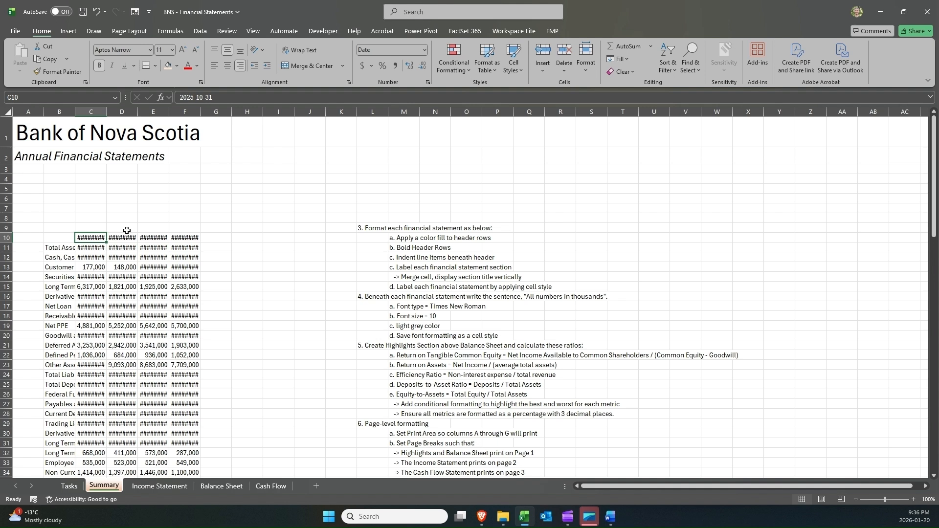
{"action": "left_click", "coordinate": [97, 267]}
{"action": "left_click", "coordinate": [119, 266]}
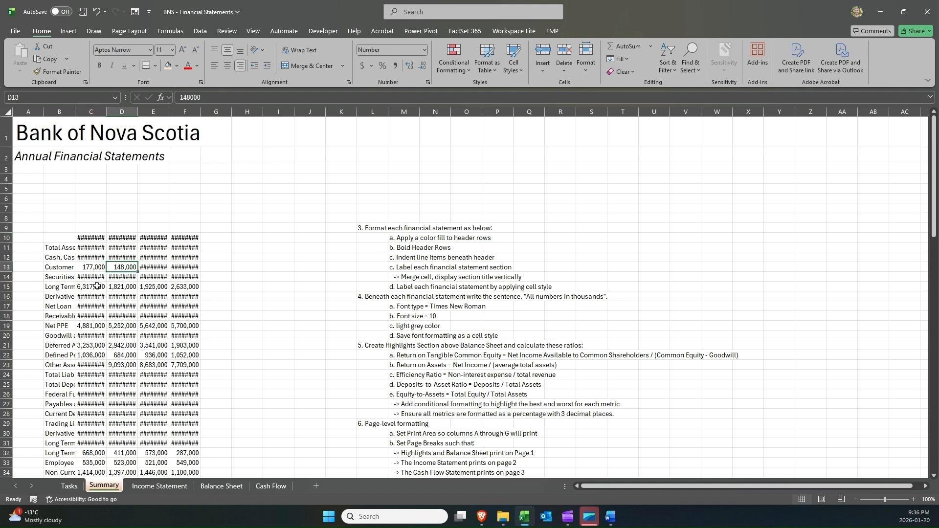
{"action": "left_click", "coordinate": [154, 277]}
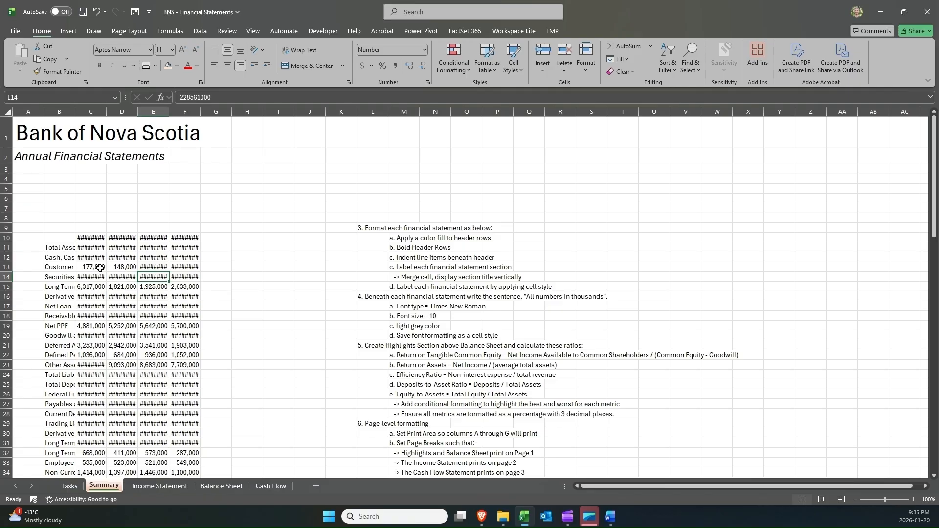
{"action": "left_click", "coordinate": [70, 249]}
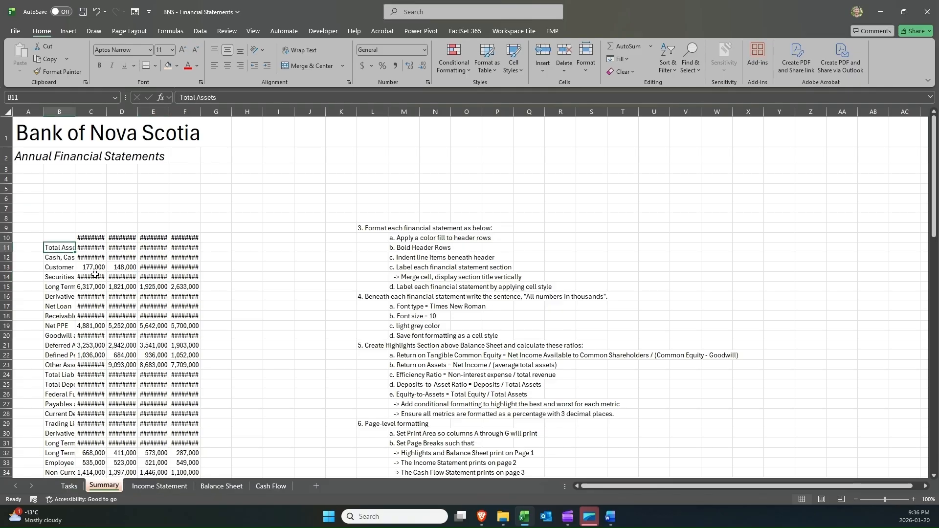
{"action": "left_click_drag", "start_coordinate": [62, 249], "coordinate": [193, 254]}
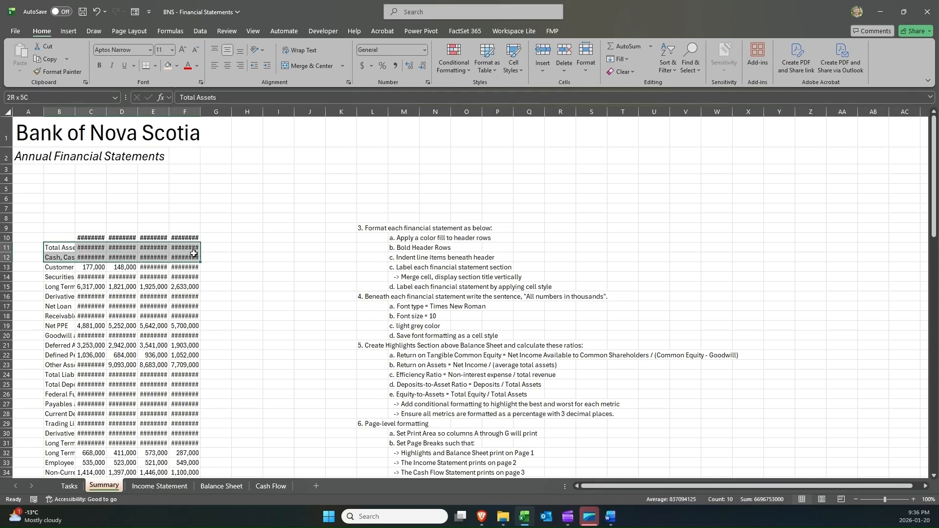
{"action": "left_click_drag", "start_coordinate": [59, 111], "coordinate": [188, 120]}
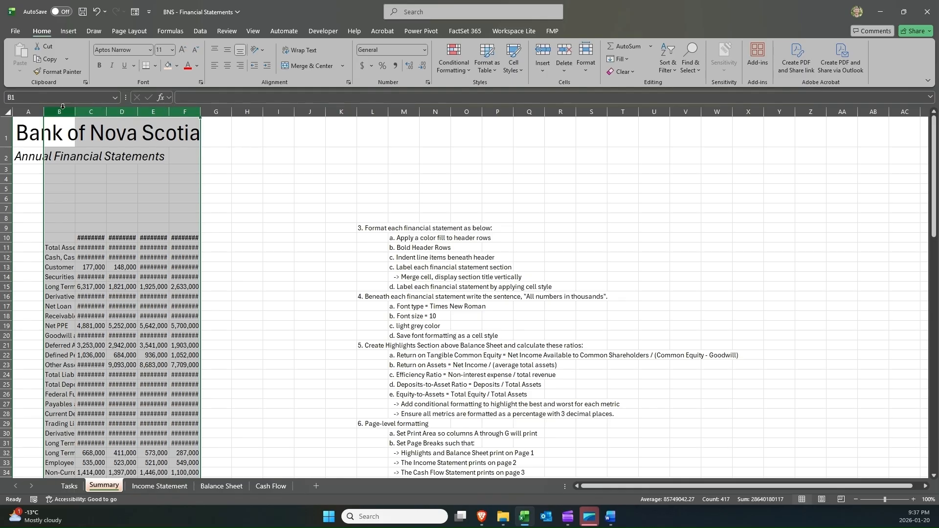
{"action": "left_click_drag", "start_coordinate": [60, 110], "coordinate": [181, 109]}
{"action": "double_click", "coordinate": [168, 111]}
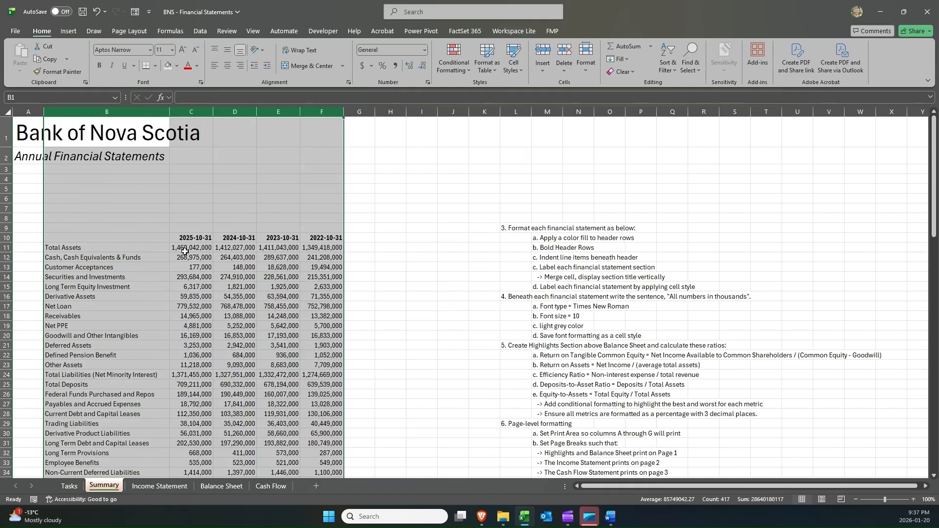
{"action": "left_click", "coordinate": [228, 278]}
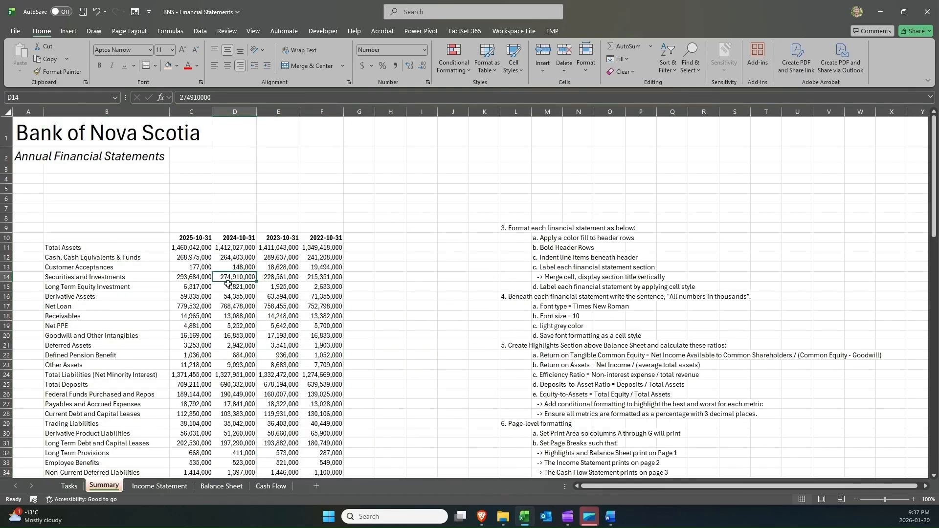
Review the task 3 formatting instructions against the pasted balance sheet line items on the Summary sheet.
{"action": "left_click", "coordinate": [508, 229]}
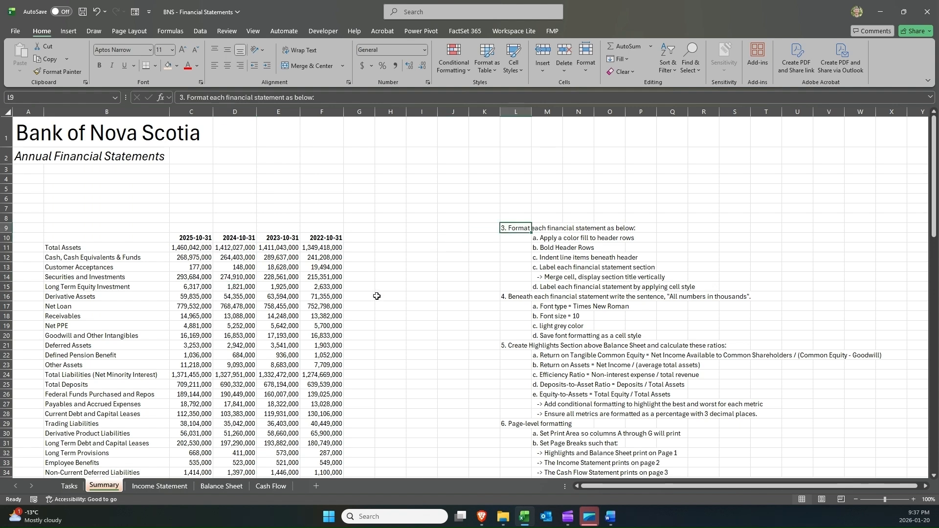
{"action": "scroll", "coordinate": [260, 216], "scroll_direction": "down", "scroll_amount": 4}
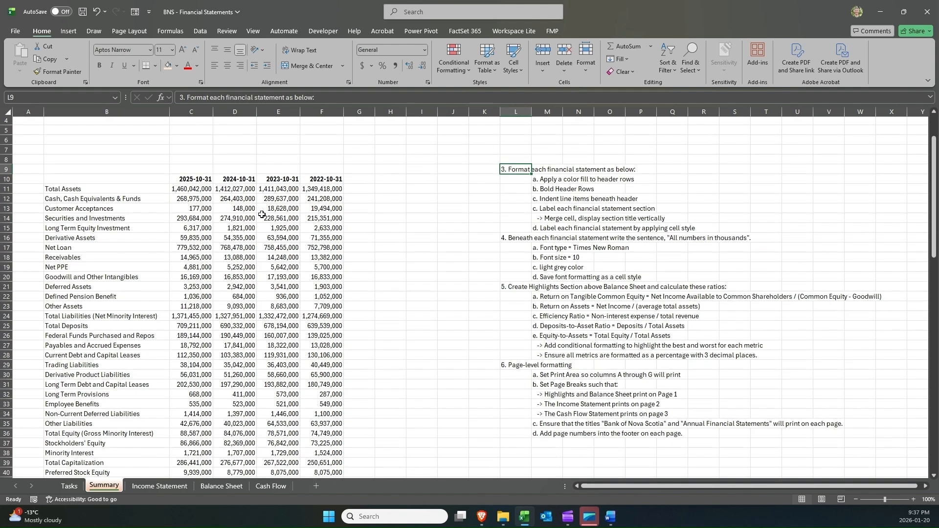
{"action": "scroll", "coordinate": [263, 214], "scroll_direction": "up", "scroll_amount": 1}
{"action": "scroll", "coordinate": [263, 213], "scroll_direction": "down", "scroll_amount": 1}
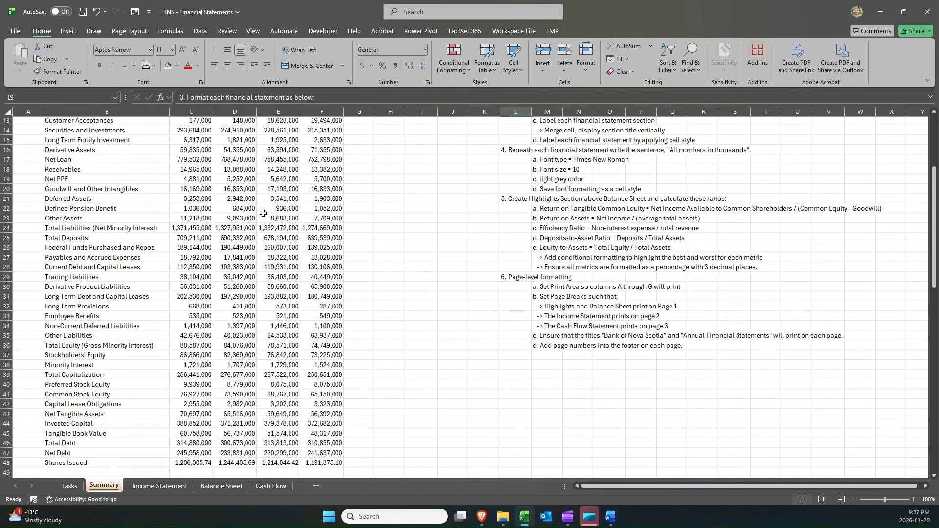
{"action": "scroll", "coordinate": [263, 214], "scroll_direction": "up", "scroll_amount": 2}
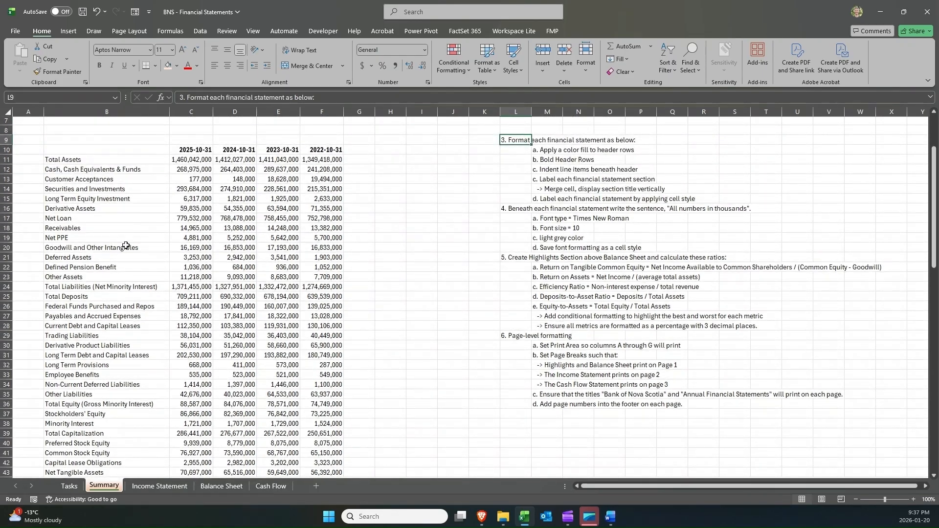
{"action": "scroll", "coordinate": [141, 238], "scroll_direction": "down", "scroll_amount": 1}
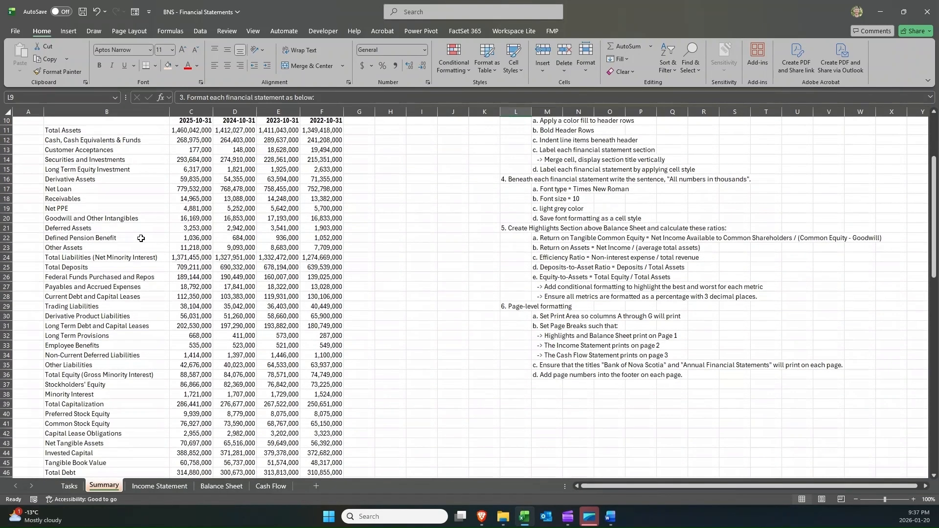
{"action": "scroll", "coordinate": [138, 233], "scroll_direction": "down", "scroll_amount": 1}
{"action": "scroll", "coordinate": [139, 233], "scroll_direction": "up", "scroll_amount": 1}
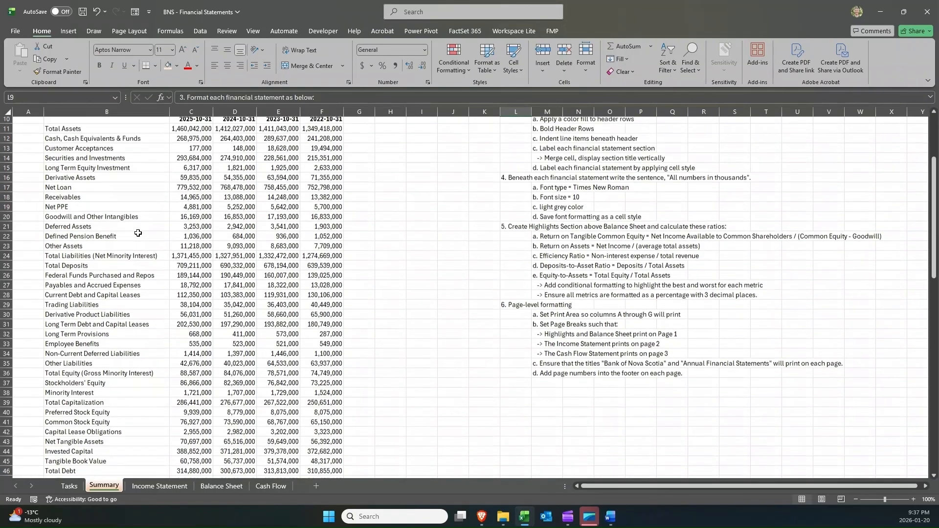
Clear the column A filter on the Balance Sheet worksheet to show all rows.
{"action": "left_click", "coordinate": [210, 488]}
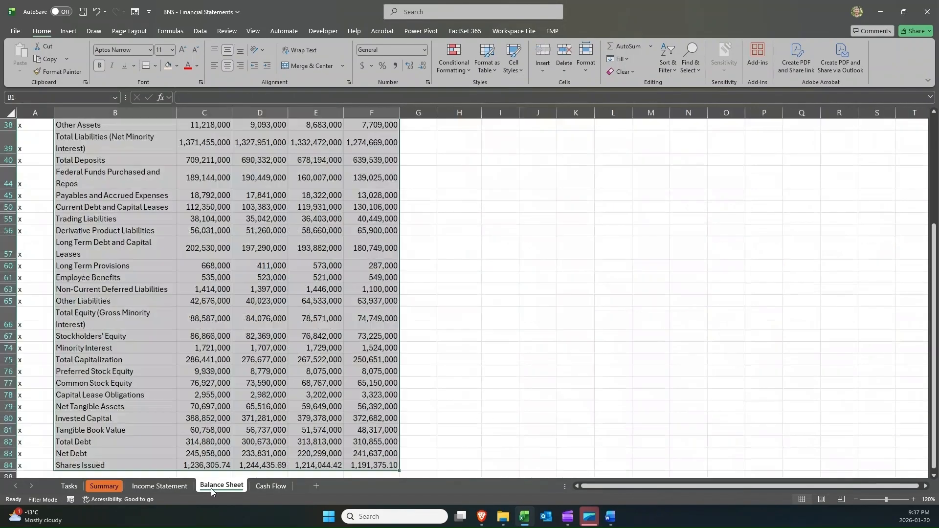
{"action": "scroll", "coordinate": [154, 177], "scroll_direction": "up", "scroll_amount": 5}
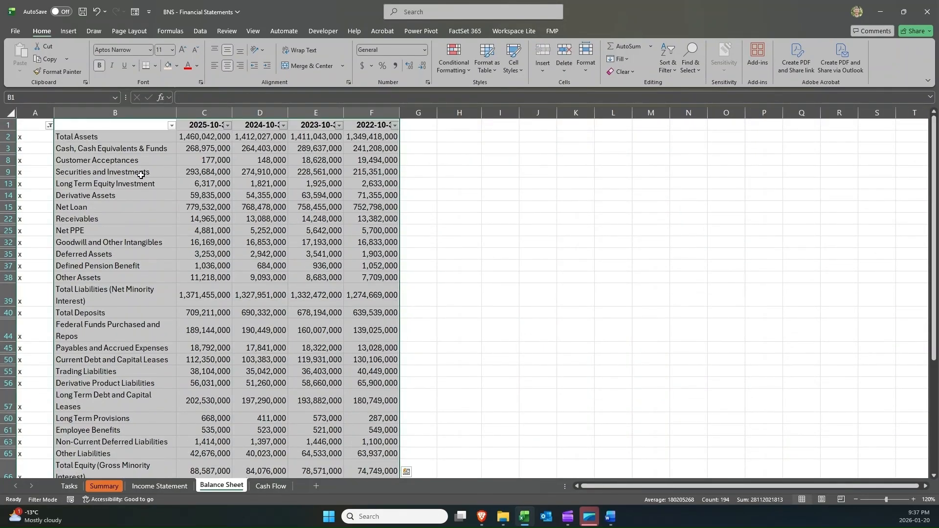
{"action": "left_click", "coordinate": [50, 125]}
{"action": "left_click", "coordinate": [59, 198]}
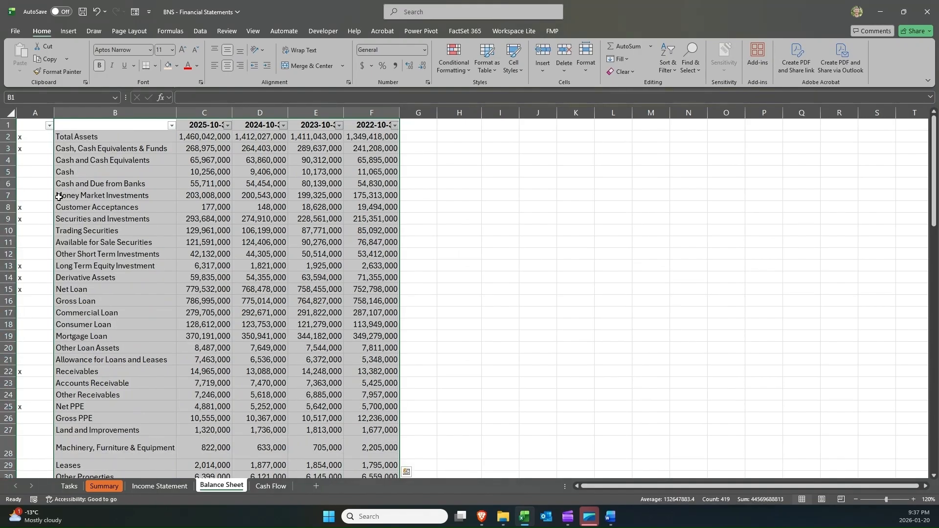
Examine the Cash and Cash and Cash Equivalents line items and their 2025 values on the Balance Sheet.
{"action": "left_click", "coordinate": [68, 173]}
{"action": "left_click", "coordinate": [85, 161]}
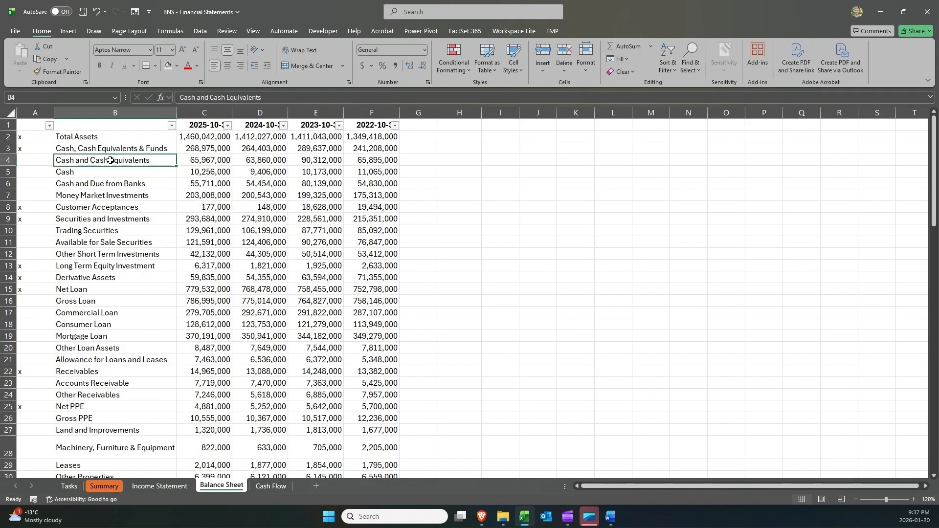
{"action": "left_click", "coordinate": [113, 172]}
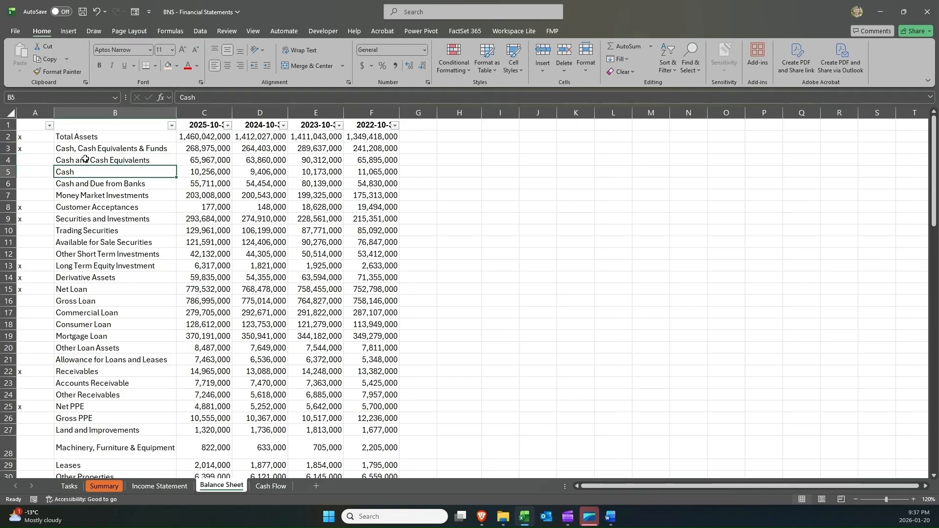
{"action": "left_click_drag", "start_coordinate": [96, 173], "coordinate": [197, 171]}
{"action": "left_click", "coordinate": [197, 170]}
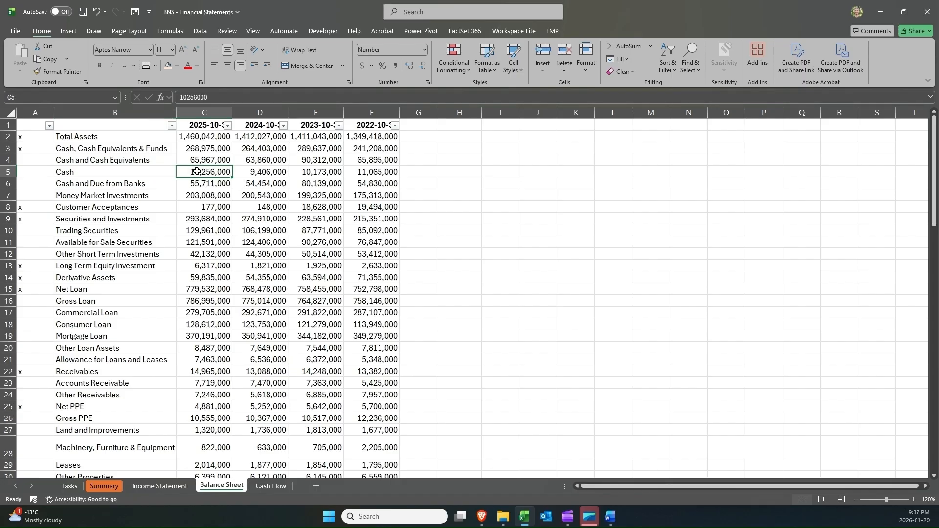
{"action": "left_click", "coordinate": [161, 171]}
{"action": "left_click", "coordinate": [199, 170]}
Indent Cash, Cash Equivalents & Funds in B3 by one level and Cash and Cash Equivalents in B4 by two levels.
{"action": "left_click", "coordinate": [117, 149]}
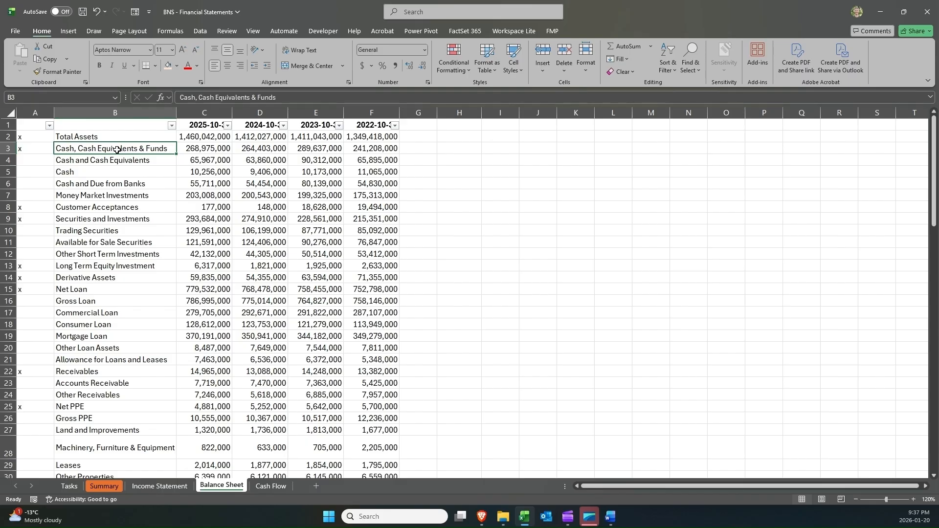
{"action": "left_click", "coordinate": [267, 65]}
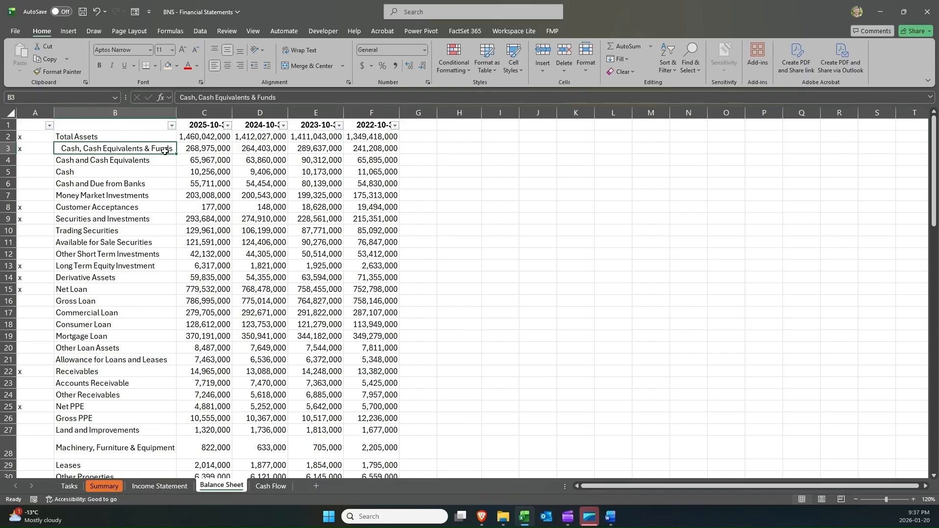
{"action": "left_click", "coordinate": [91, 136]}
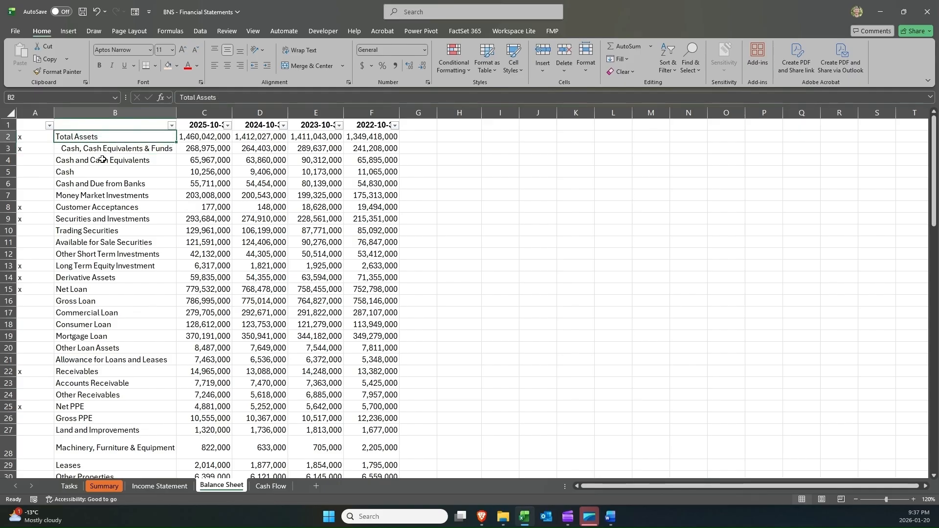
{"action": "left_click", "coordinate": [103, 150]}
{"action": "left_click", "coordinate": [107, 161]}
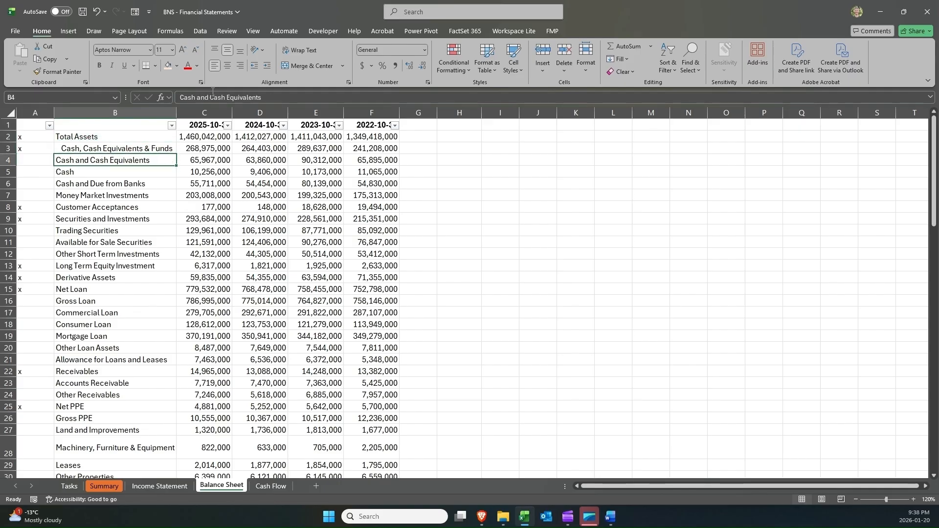
{"action": "left_click", "coordinate": [266, 67]}
{"action": "left_click", "coordinate": [267, 68]}
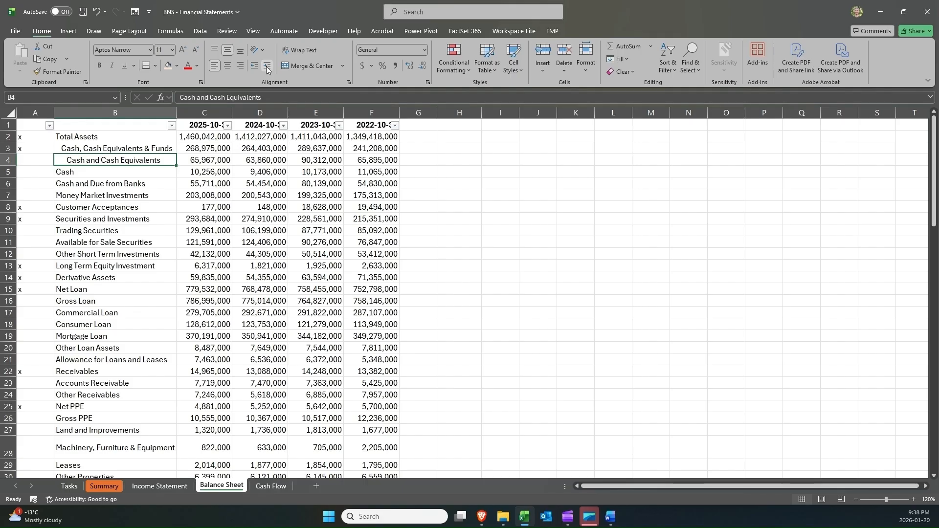
Indent Cash in B5 and Cash and Due from Banks in B6 by three levels each.
{"action": "left_click", "coordinate": [81, 170]}
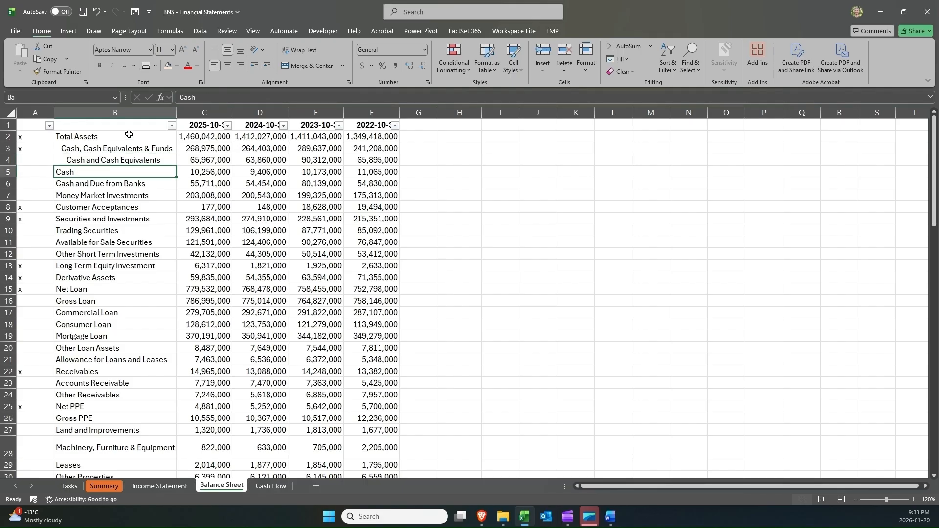
{"action": "left_click", "coordinate": [266, 66]}
{"action": "left_click", "coordinate": [267, 66]}
{"action": "left_click", "coordinate": [267, 66]}
{"action": "left_click", "coordinate": [77, 180]}
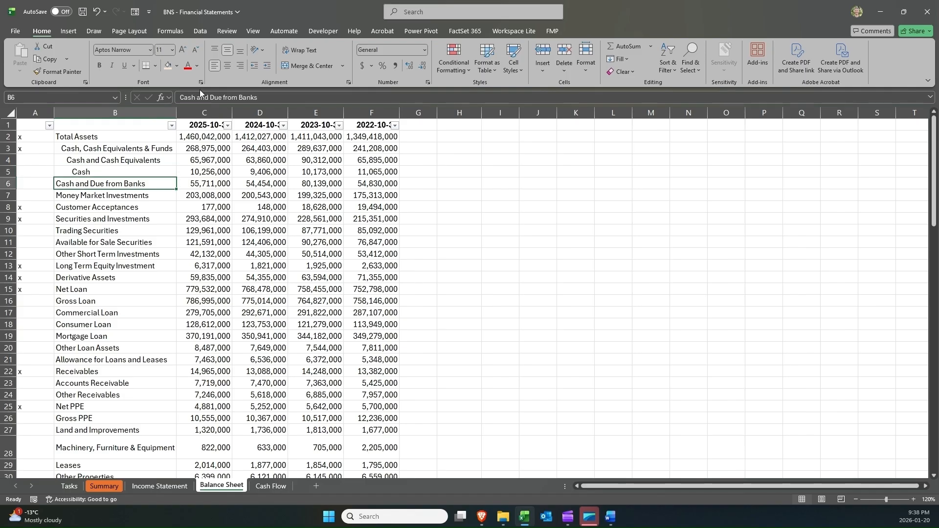
{"action": "left_click", "coordinate": [267, 66]}
{"action": "left_click", "coordinate": [269, 66]}
{"action": "left_click", "coordinate": [270, 66]}
Check the selection sums of C5:C6 and of C4 with C7 against their parent line items.
{"action": "left_click_drag", "start_coordinate": [196, 183], "coordinate": [190, 170]}
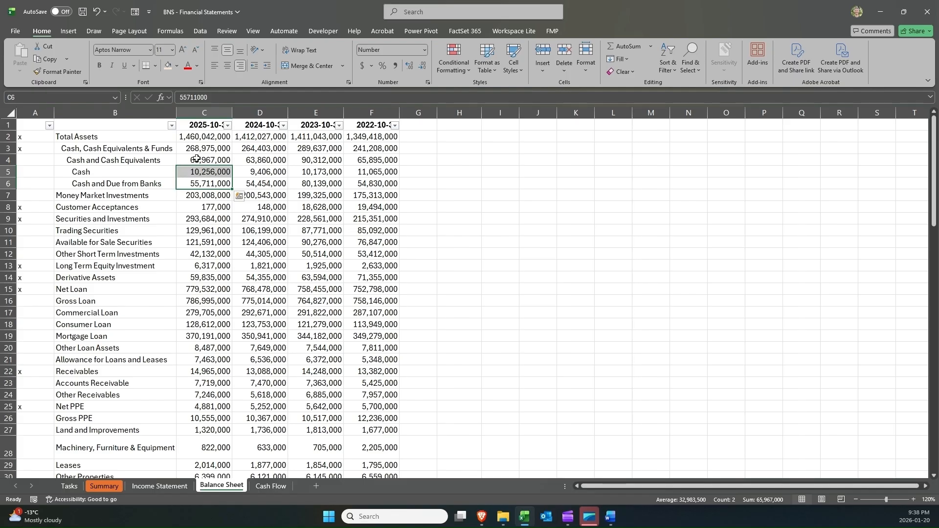
{"action": "left_click", "coordinate": [196, 159]}
{"action": "left_click", "coordinate": [200, 172]}
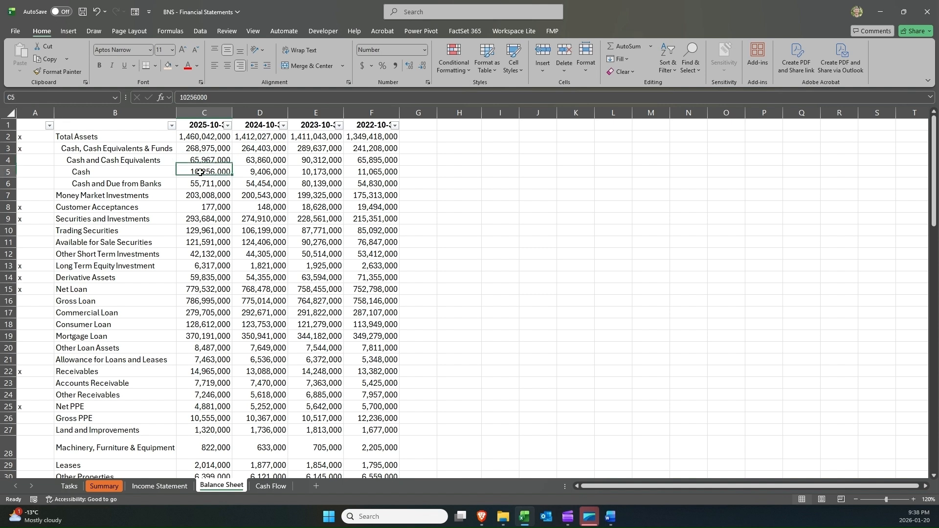
{"action": "left_click", "coordinate": [200, 161]}
{"action": "left_click", "coordinate": [148, 160]}
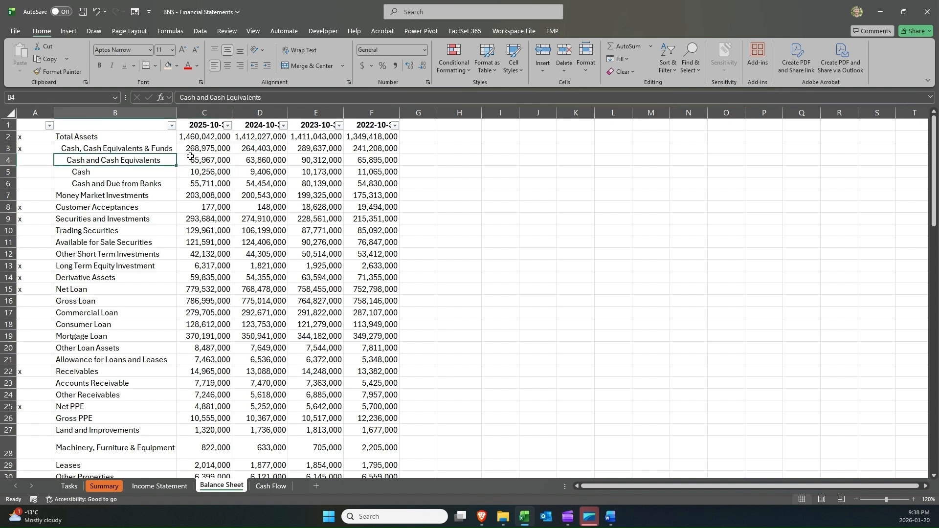
{"action": "left_click", "coordinate": [193, 159]}
{"action": "left_click", "coordinate": [163, 161]}
{"action": "left_click", "coordinate": [194, 160]}
{"action": "left_click", "coordinate": [162, 161]}
{"action": "left_click", "coordinate": [196, 161]}
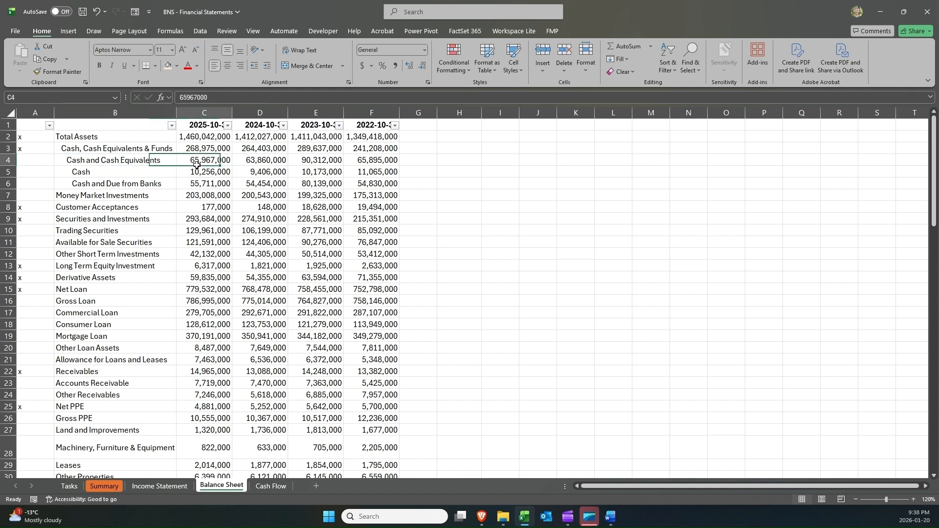
{"action": "left_click", "coordinate": [194, 194], "text": "ctrl"}
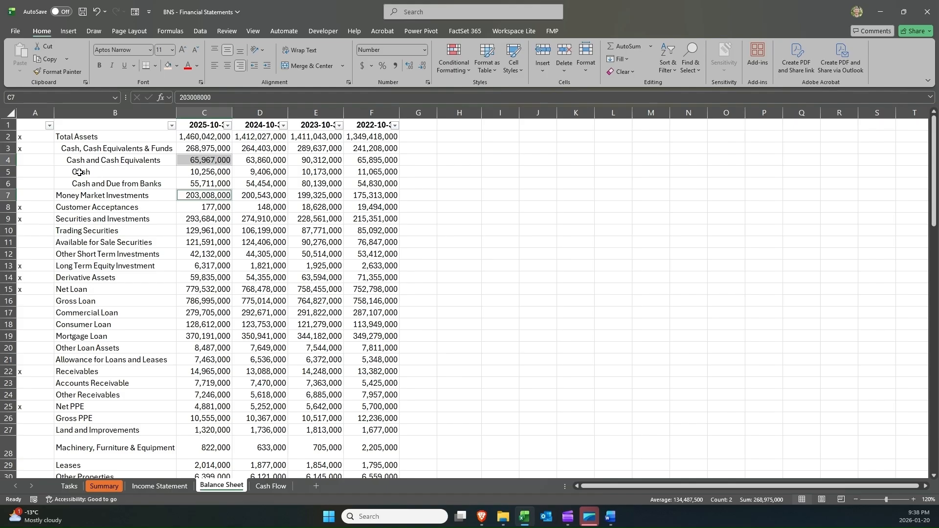
Group the Cash and Cash and Due from Banks rows (5 and 6) on the Balance Sheet by rows.
{"action": "left_click_drag", "start_coordinate": [79, 172], "coordinate": [78, 185]}
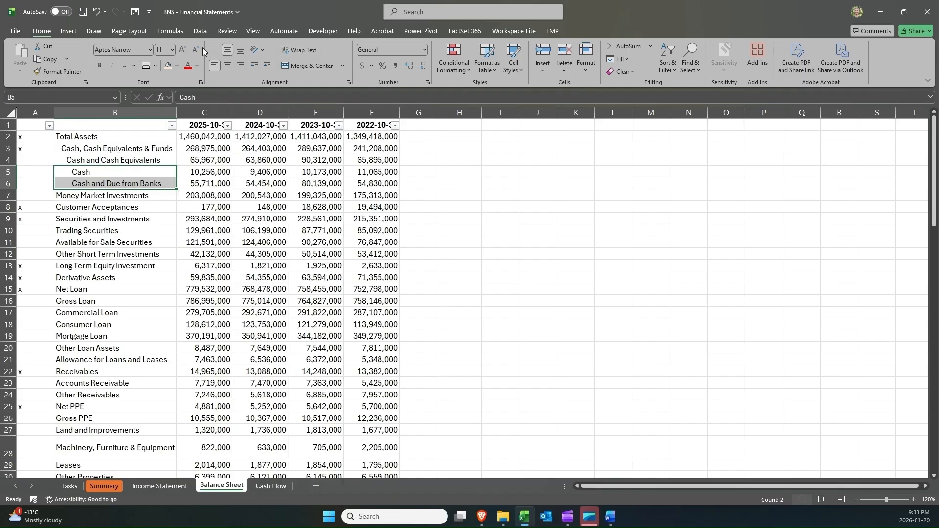
{"action": "left_click", "coordinate": [200, 31]}
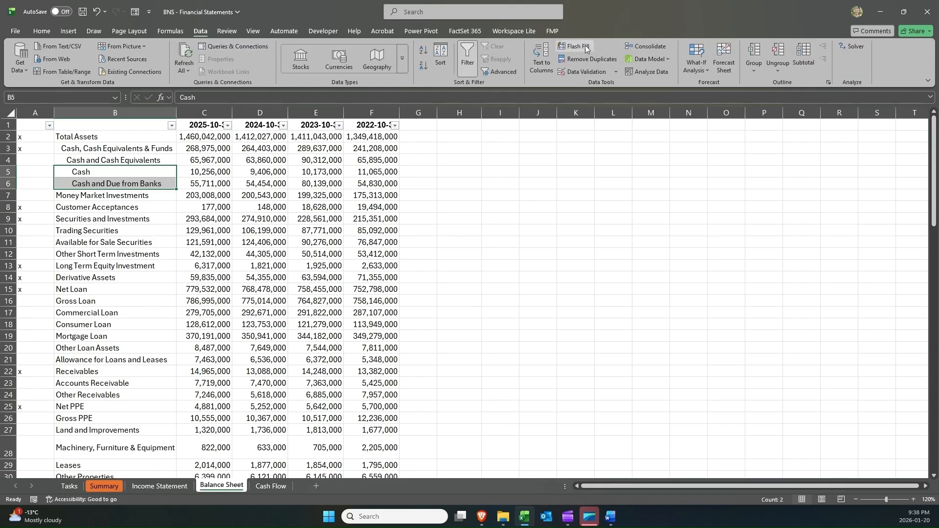
{"action": "left_click", "coordinate": [758, 49]}
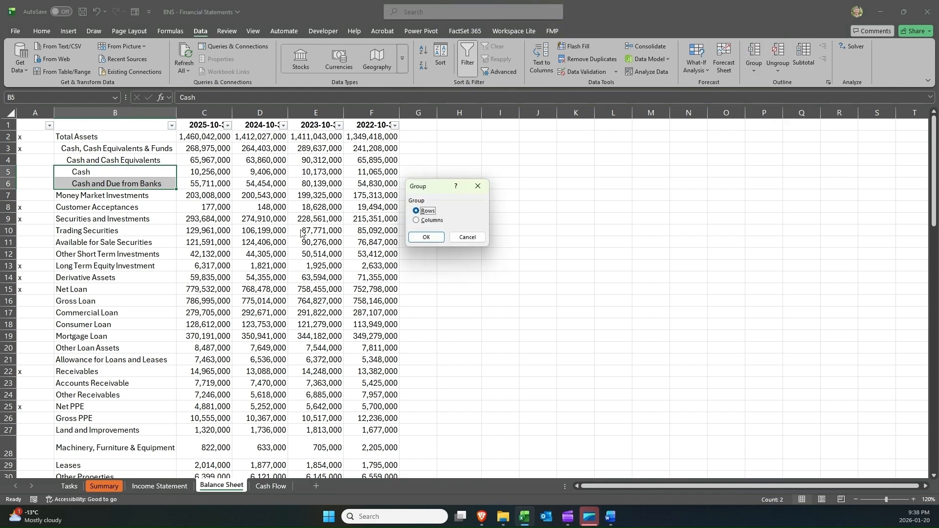
{"action": "left_click", "coordinate": [426, 237]}
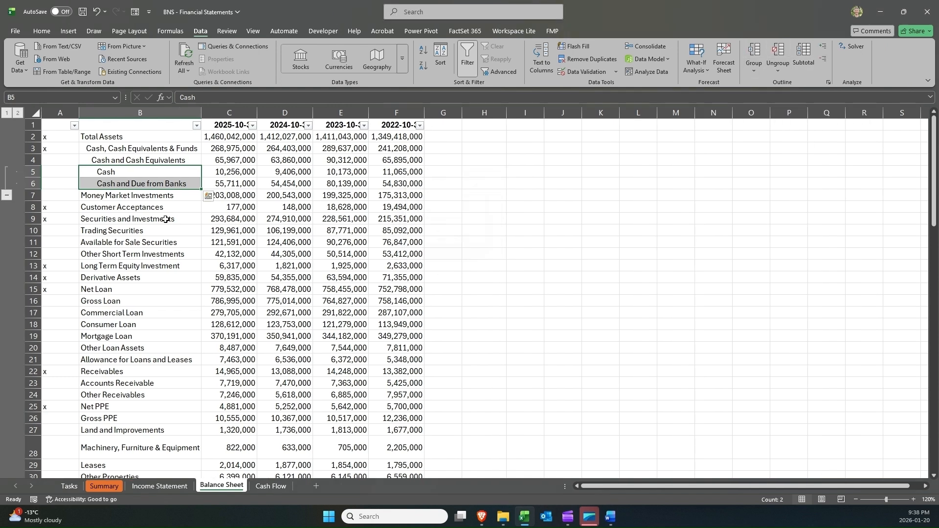
Collapse and expand the grouped rows 5:6 to compare their combined 2025 value with Cash and Cash Equivalents in C4.
{"action": "left_click", "coordinate": [6, 197]}
{"action": "left_click", "coordinate": [220, 161]}
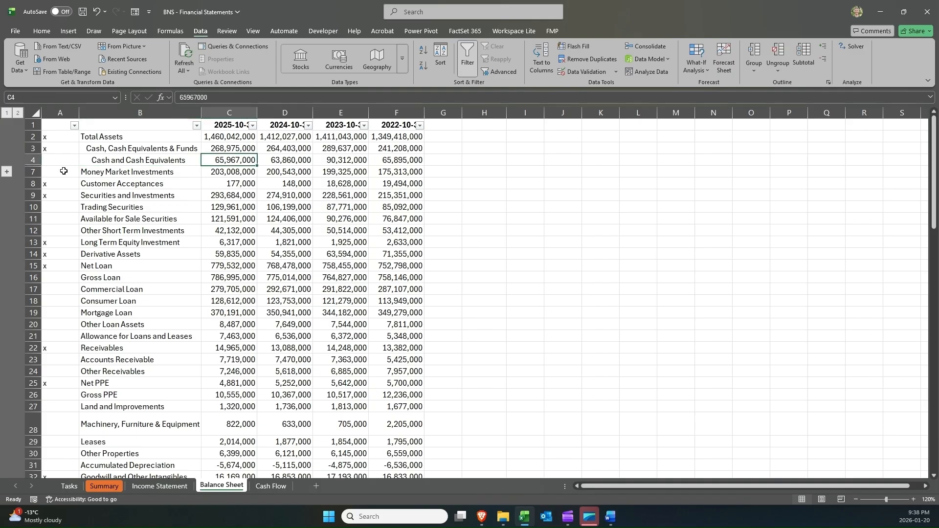
{"action": "left_click", "coordinate": [6, 172]}
{"action": "left_click_drag", "start_coordinate": [211, 172], "coordinate": [218, 183]}
{"action": "left_click", "coordinate": [223, 160]}
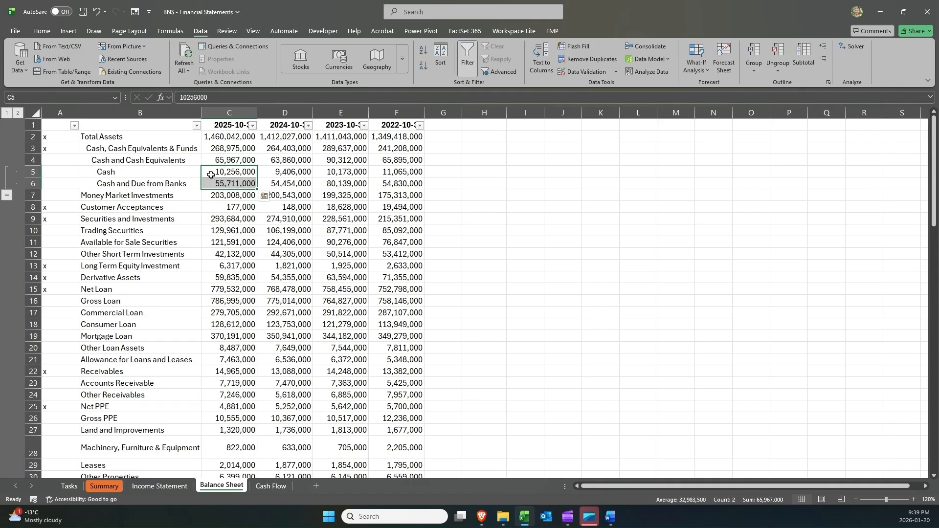
{"action": "left_click", "coordinate": [4, 196]}
{"action": "left_click", "coordinate": [225, 161]}
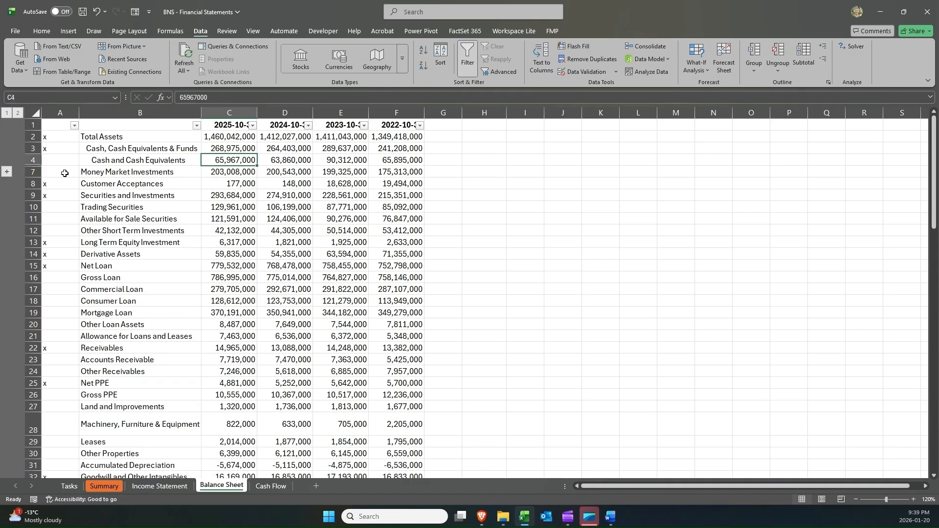
{"action": "left_click", "coordinate": [7, 172]}
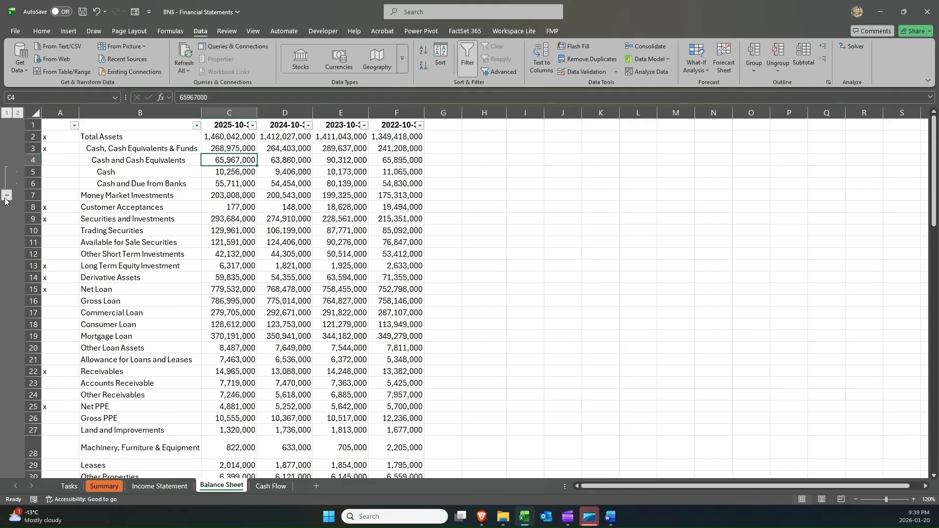
{"action": "left_click", "coordinate": [6, 197]}
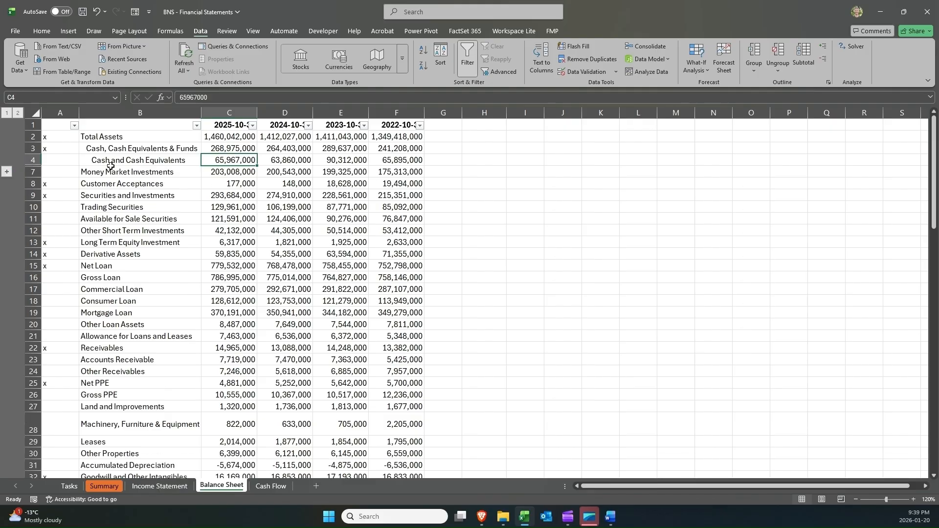
{"action": "left_click", "coordinate": [6, 172]}
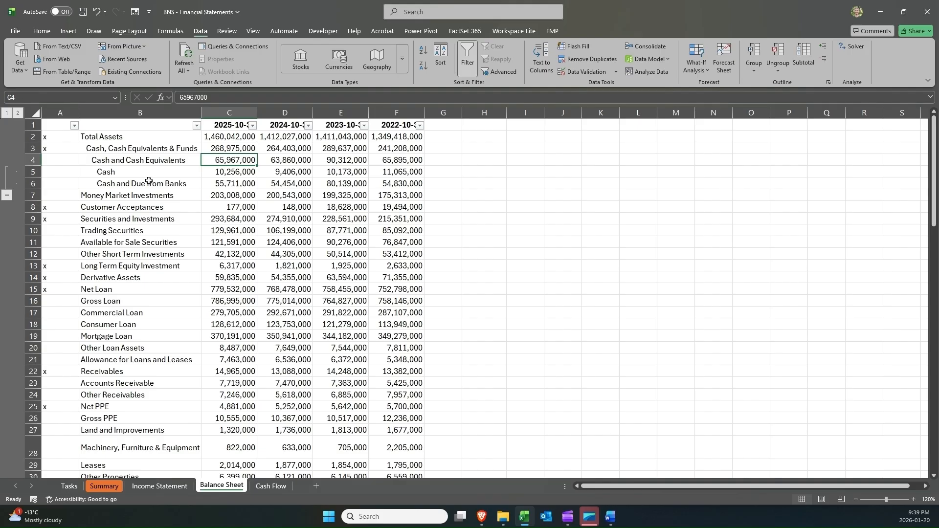
{"action": "left_click", "coordinate": [129, 172]}
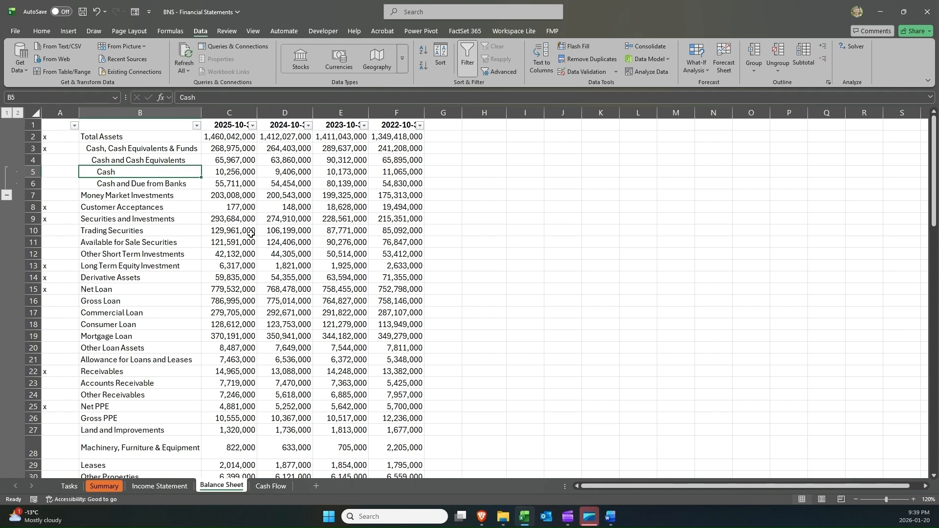
Review instruction 3 on formatting each financial statement and its header-row color fill item on the Summary sheet.
{"action": "left_click", "coordinate": [108, 488]}
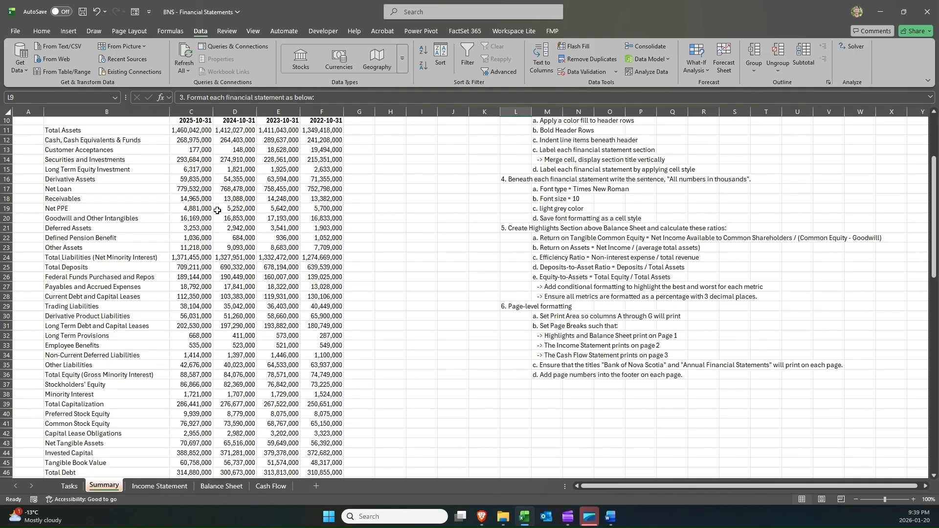
{"action": "scroll", "coordinate": [217, 211], "scroll_direction": "up", "scroll_amount": 3}
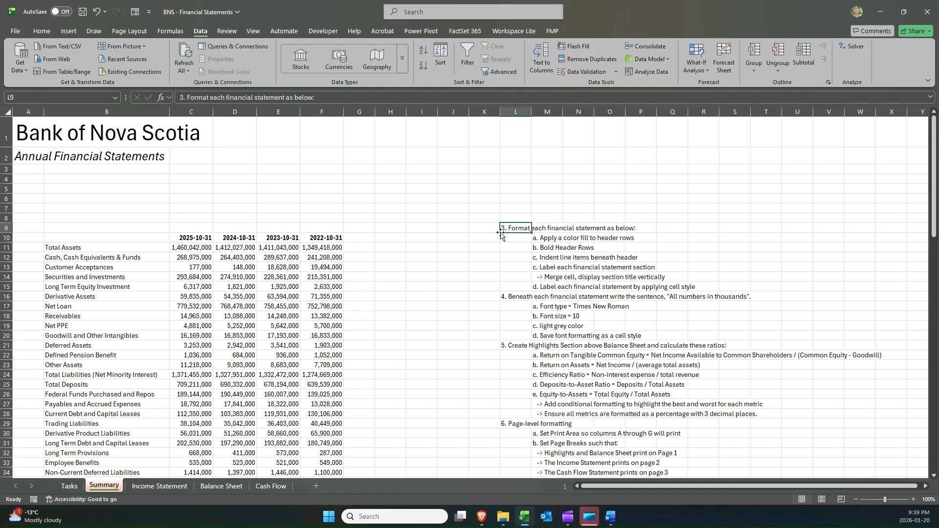
{"action": "left_click_drag", "start_coordinate": [504, 230], "coordinate": [646, 229]}
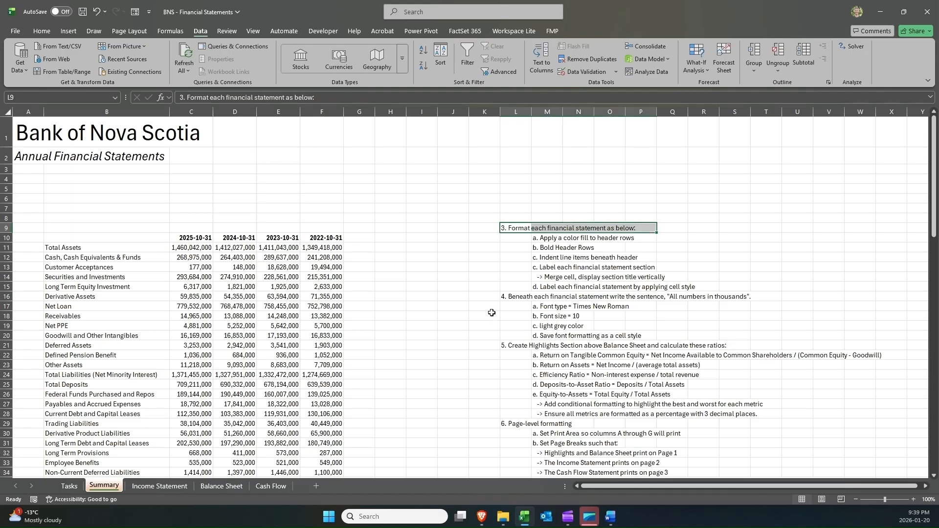
{"action": "left_click_drag", "start_coordinate": [535, 238], "coordinate": [680, 239]}
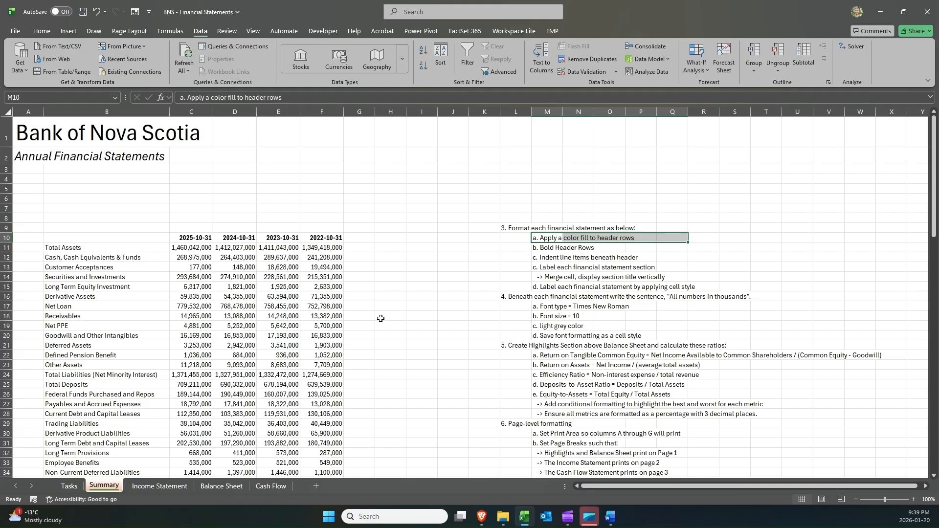
{"action": "left_click", "coordinate": [543, 239]}
{"action": "left_click_drag", "start_coordinate": [543, 239], "coordinate": [649, 239]}
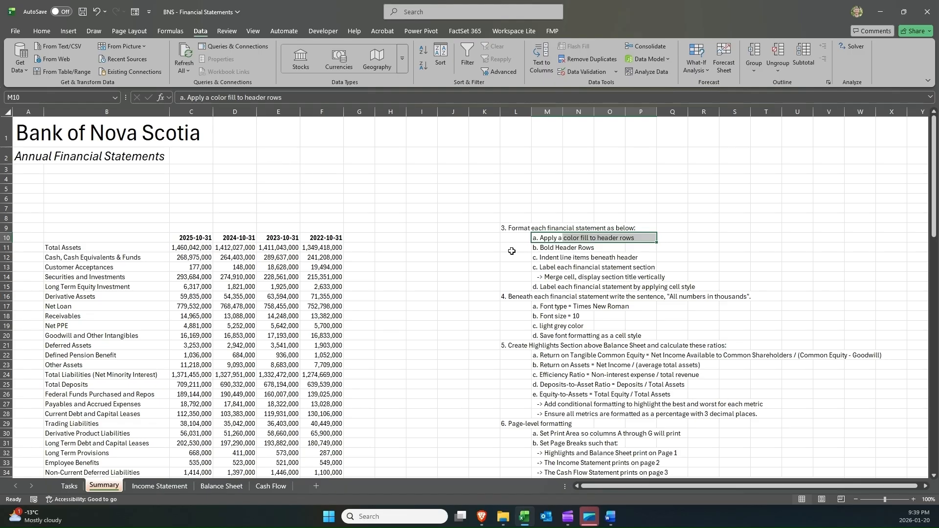
Compare the Summary sheet's Total Assets row with the 2025 Total Assets on Yahoo Finance's Bank of Nova Scotia balance sheet in the browser.
{"action": "left_click_drag", "start_coordinate": [179, 248], "coordinate": [323, 249]}
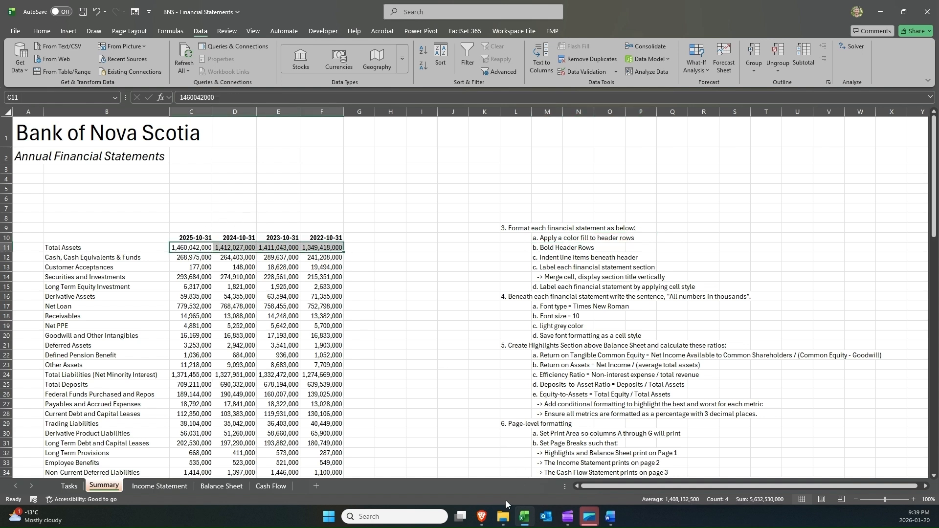
{"action": "left_click", "coordinate": [482, 516]}
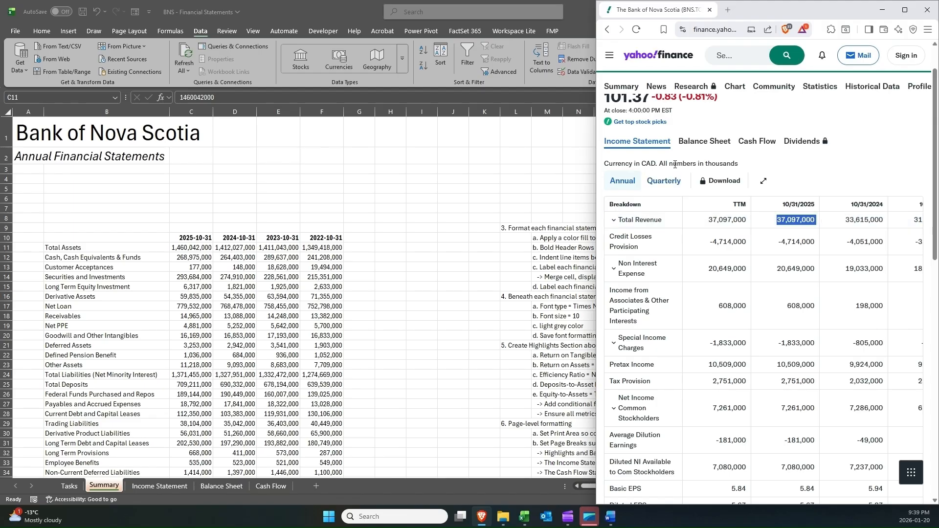
{"action": "left_click", "coordinate": [704, 141]}
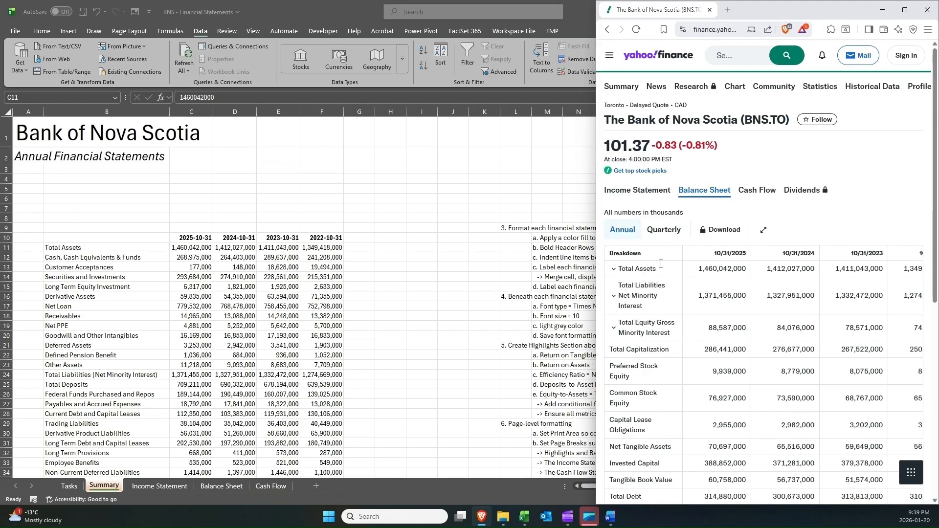
{"action": "double_click", "coordinate": [705, 269]}
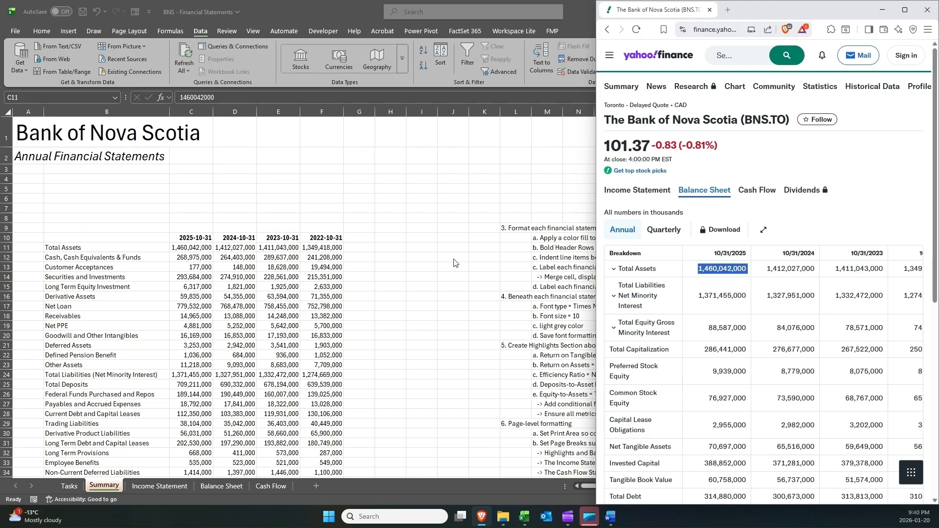
{"action": "left_click", "coordinate": [215, 255]}
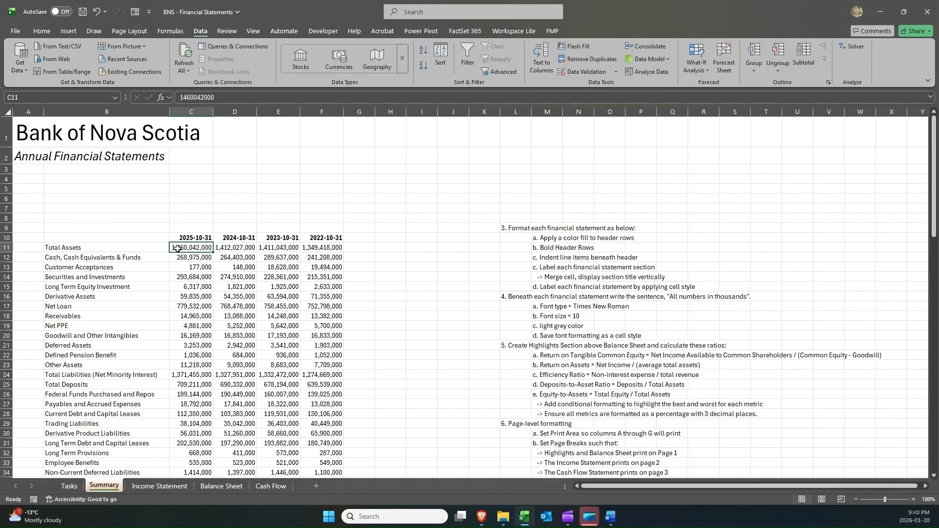
Check the selection sum of the asset line items in C12:C23 against Total Assets in C11.
{"action": "left_click", "coordinate": [125, 244]}
{"action": "left_click", "coordinate": [203, 251]}
{"action": "left_click_drag", "start_coordinate": [201, 257], "coordinate": [200, 365]}
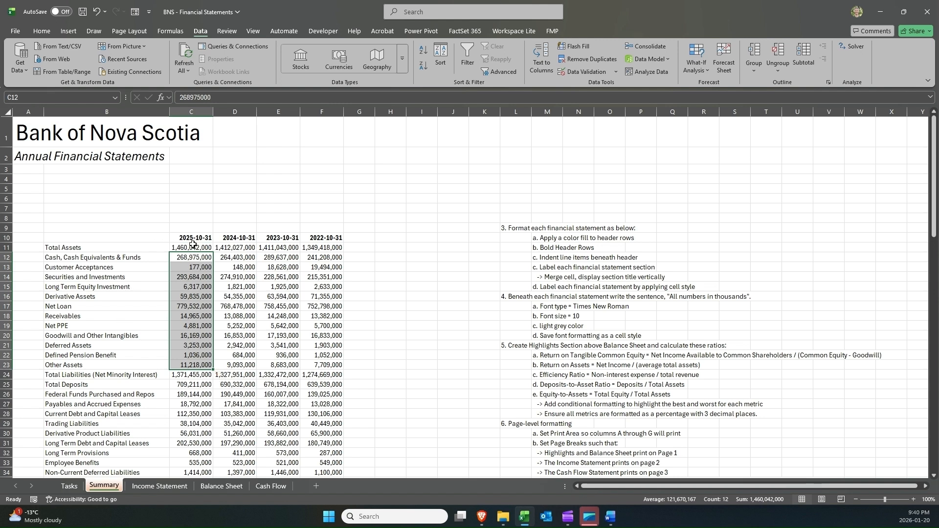
Enter =SUM(C12:C23) in C8 as a temporary check against Total Assets in C11, and clear C8 after comparing.
{"action": "left_click", "coordinate": [198, 218]}
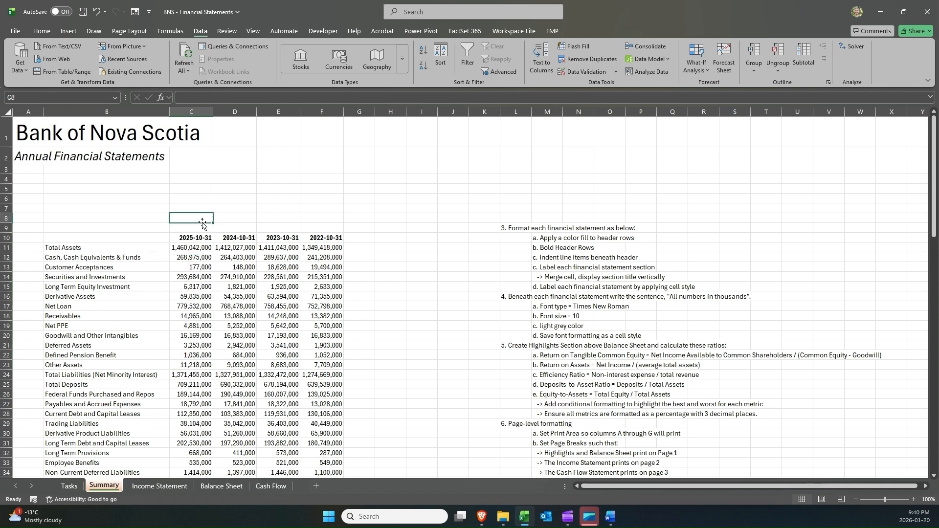
{"action": "type", "text": "=SUM("}
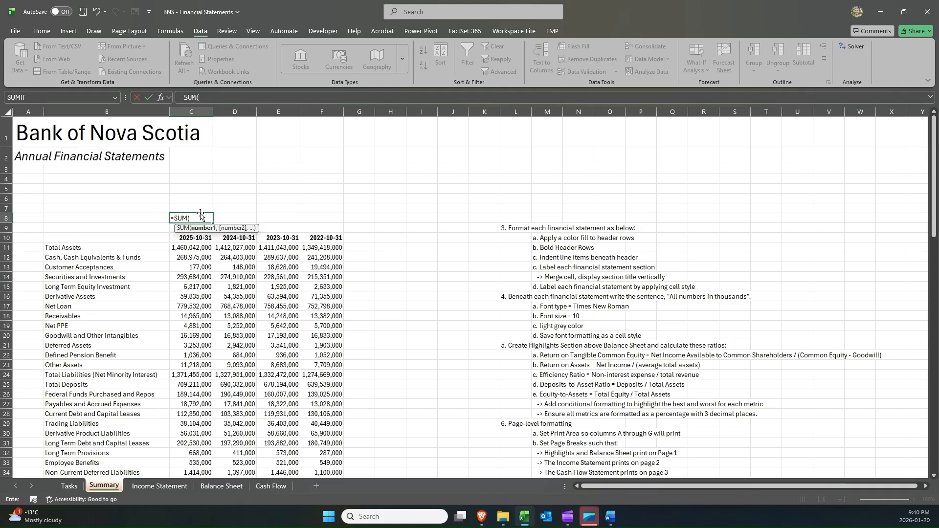
{"action": "left_click_drag", "start_coordinate": [184, 257], "coordinate": [183, 367]}
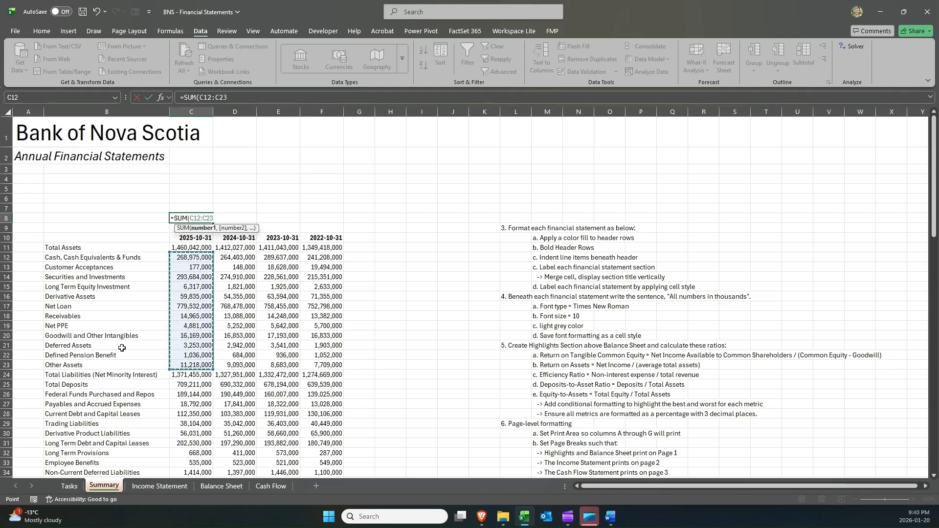
{"action": "type", "text": ")"}
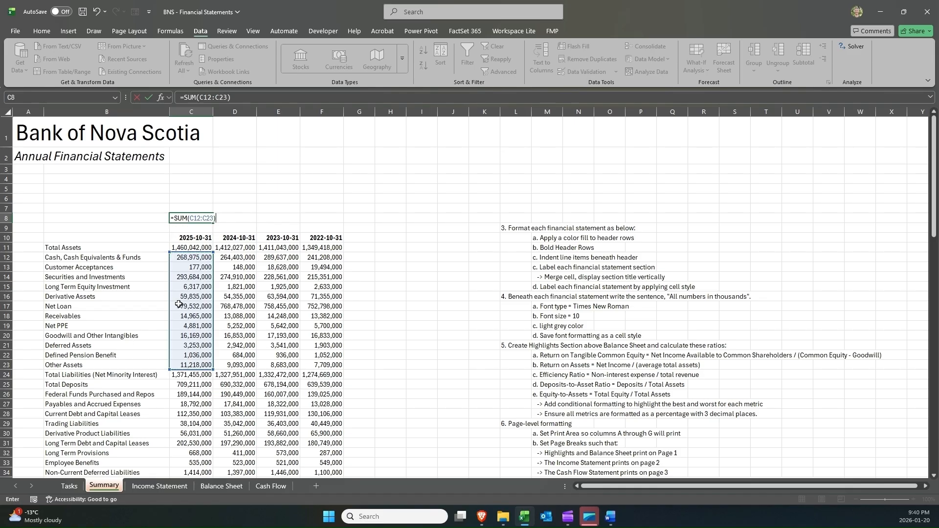
{"action": "key", "text": "ctrl+Return"}
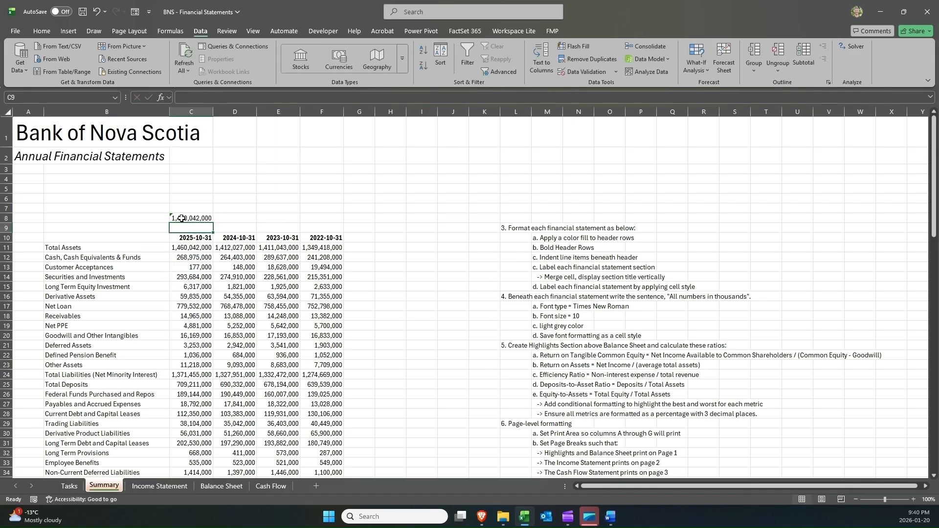
{"action": "left_click", "coordinate": [186, 246]}
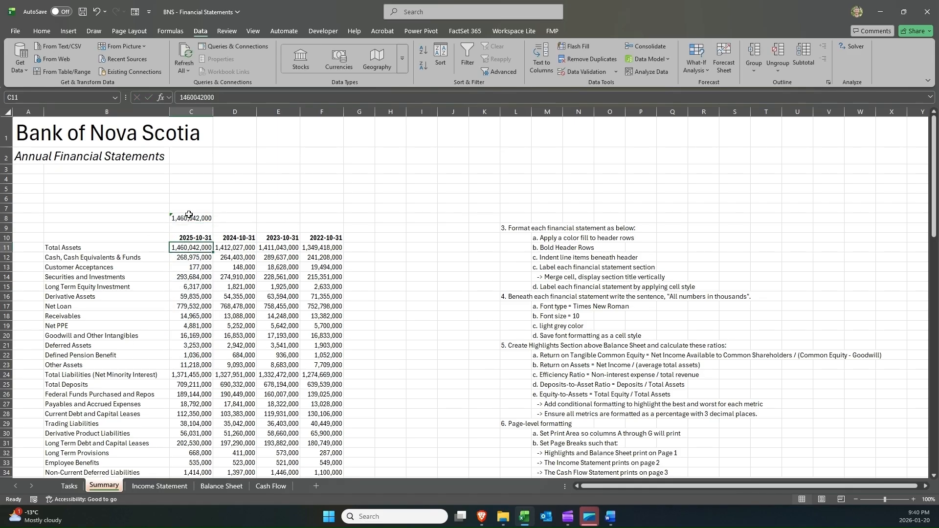
{"action": "left_click", "coordinate": [190, 218]}
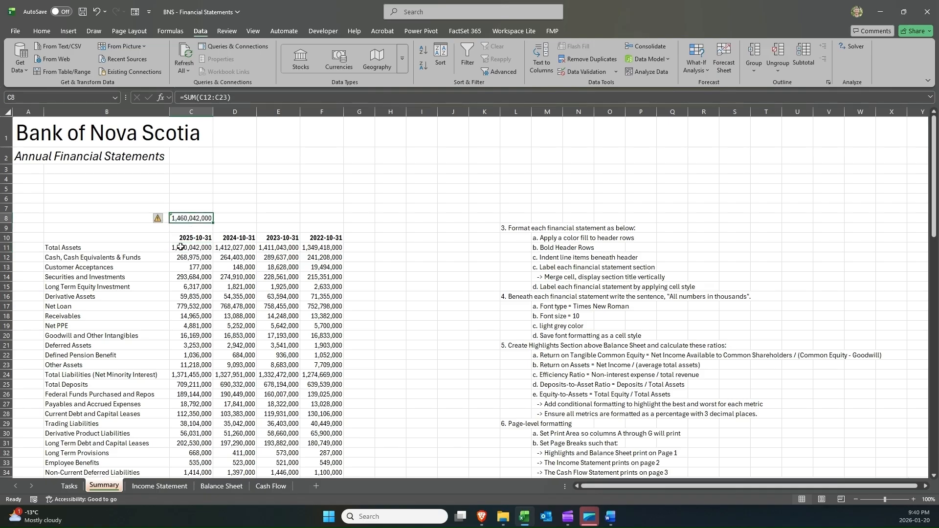
{"action": "left_click_drag", "start_coordinate": [183, 258], "coordinate": [185, 365]}
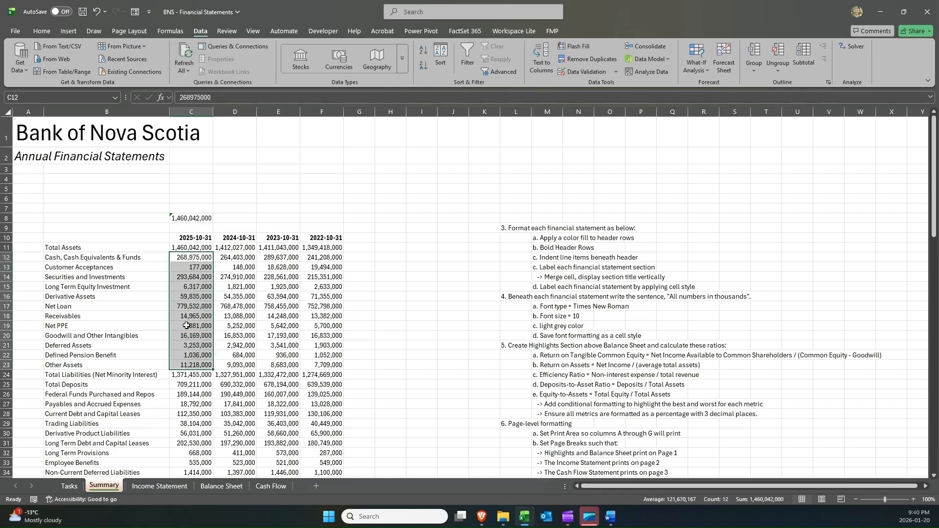
{"action": "left_click", "coordinate": [184, 216]}
{"action": "key", "text": "Delete"}
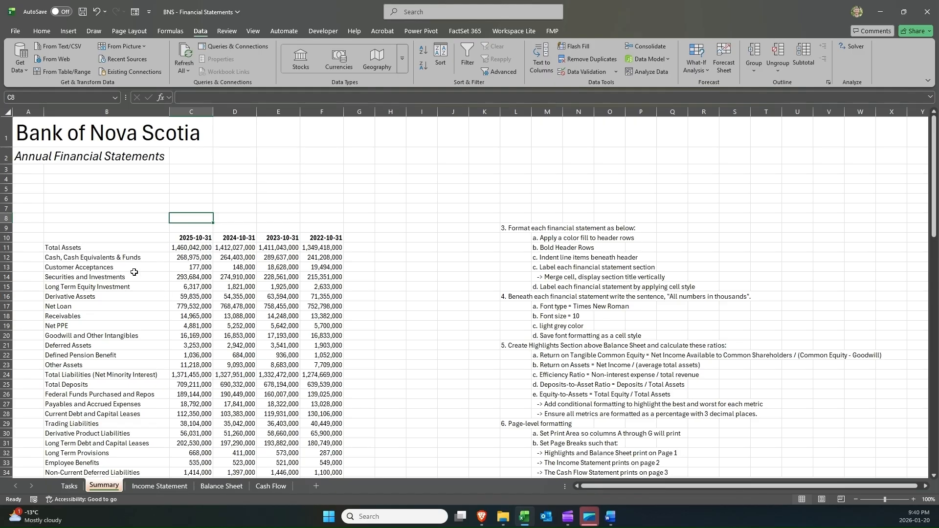
Apply a light gray fill and bold to the Total Assets row in B11:F11.
{"action": "left_click", "coordinate": [551, 237]}
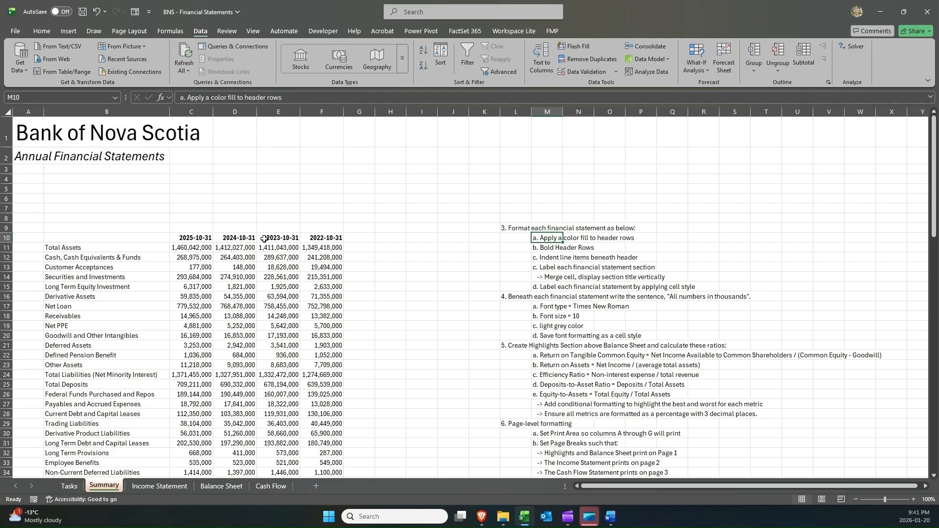
{"action": "left_click_drag", "start_coordinate": [160, 245], "coordinate": [302, 252]}
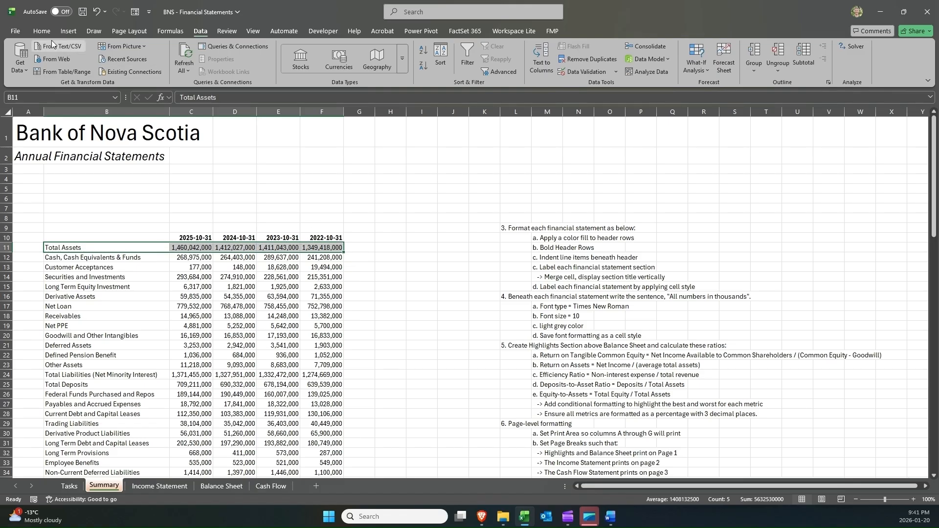
{"action": "left_click", "coordinate": [42, 31]}
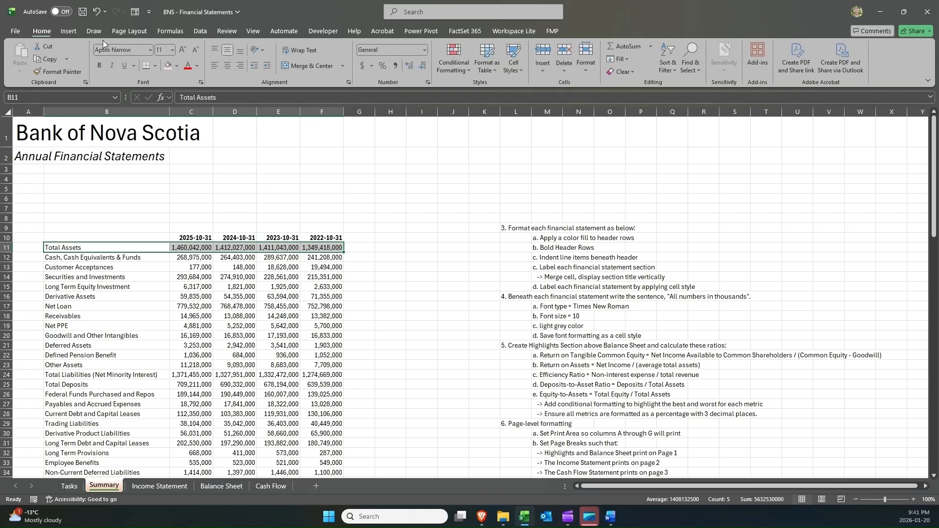
{"action": "left_click", "coordinate": [175, 68]}
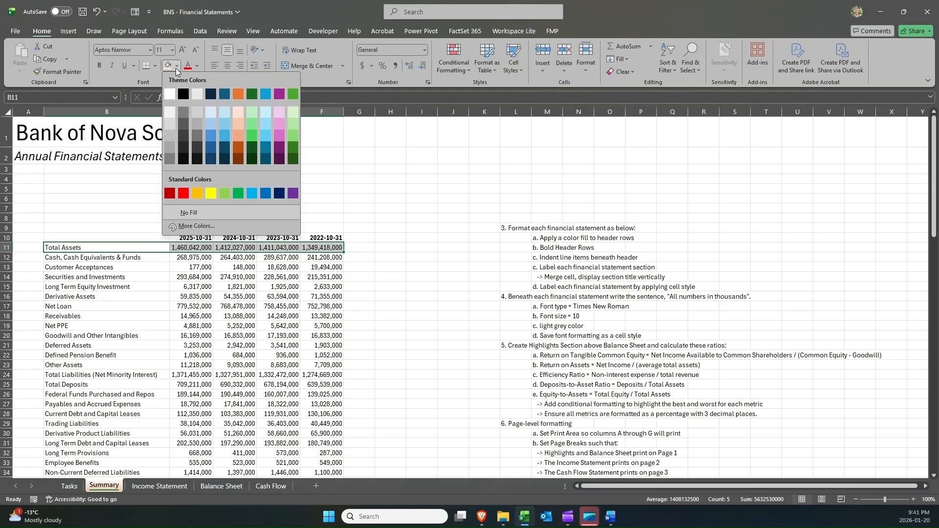
{"action": "left_click", "coordinate": [198, 94]}
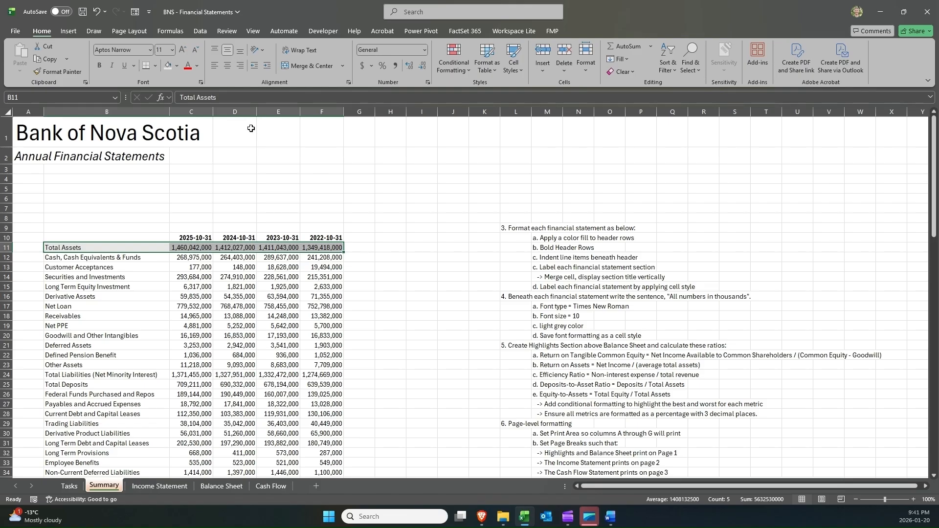
{"action": "left_click", "coordinate": [100, 65]}
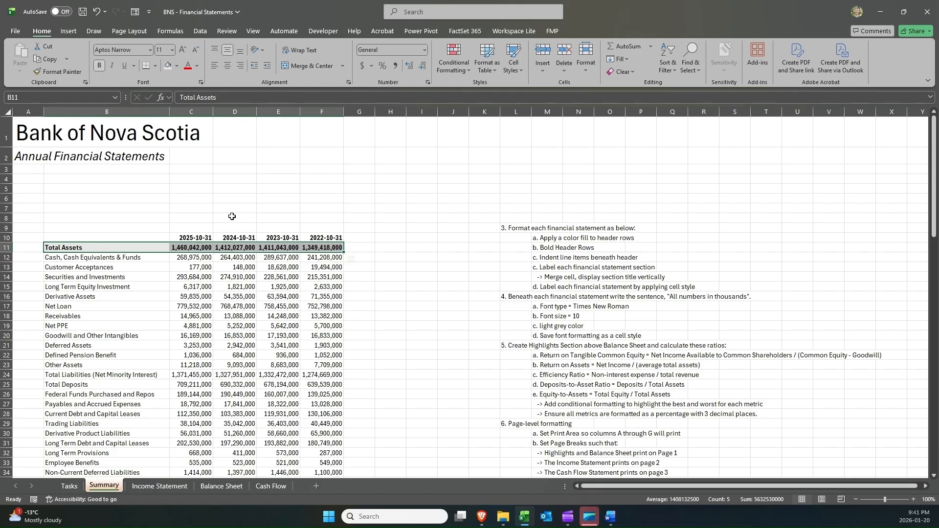
{"action": "key", "text": "ctrl+b"}
{"action": "key", "text": "ctrl+b"}
{"action": "key", "text": "ctrl+b"}
{"action": "key", "text": "ctrl+b"}
{"action": "left_click", "coordinate": [541, 260]}
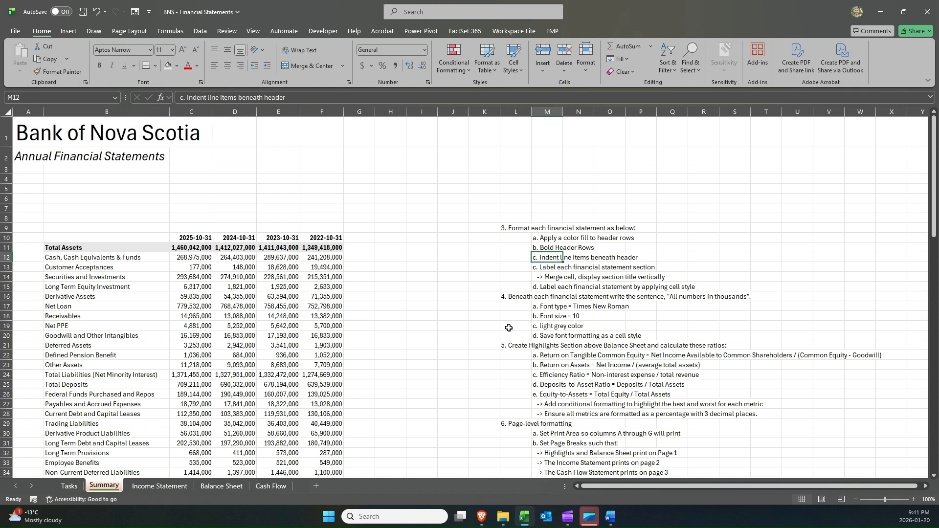
Copy the Total Assets row's formatting onto the Total Liabilities row B24:F24 and the Total Equity row B36:F36 with Format Painter.
{"action": "left_click_drag", "start_coordinate": [91, 247], "coordinate": [311, 248]}
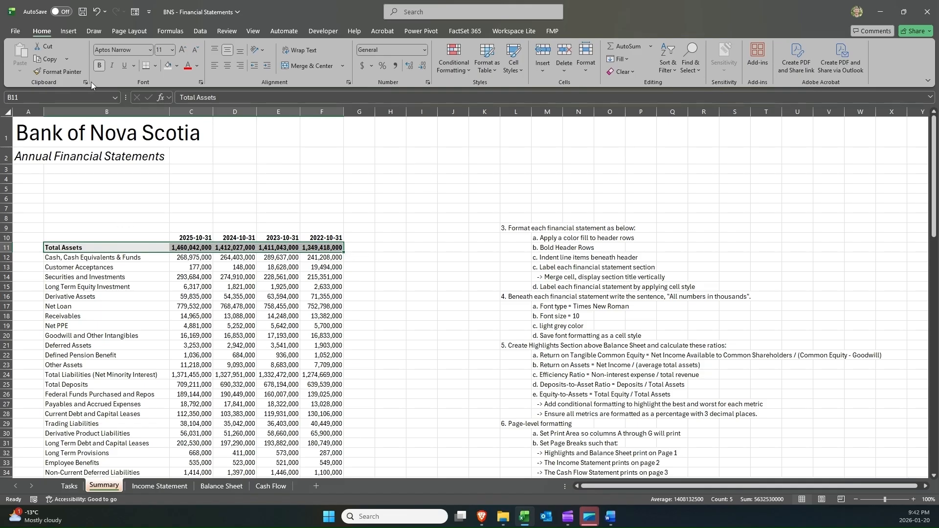
{"action": "left_click", "coordinate": [66, 74]}
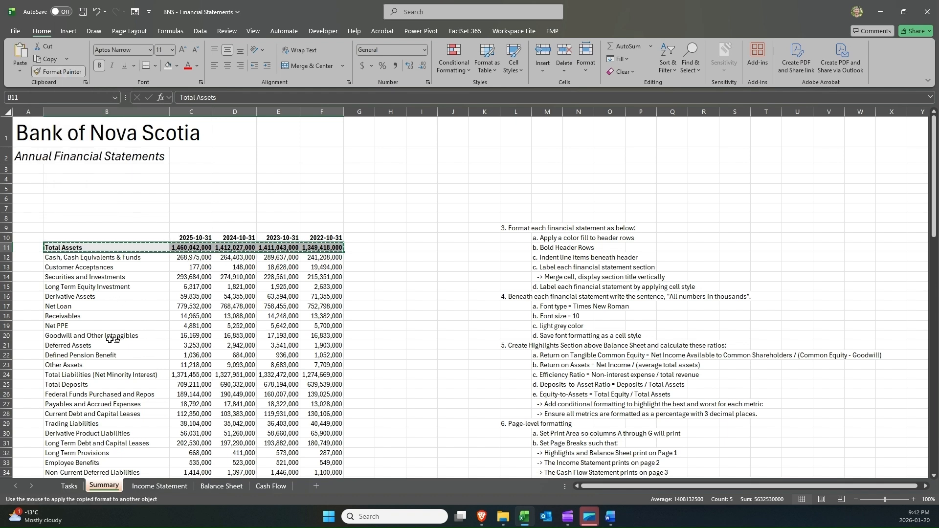
{"action": "left_click", "coordinate": [146, 376]}
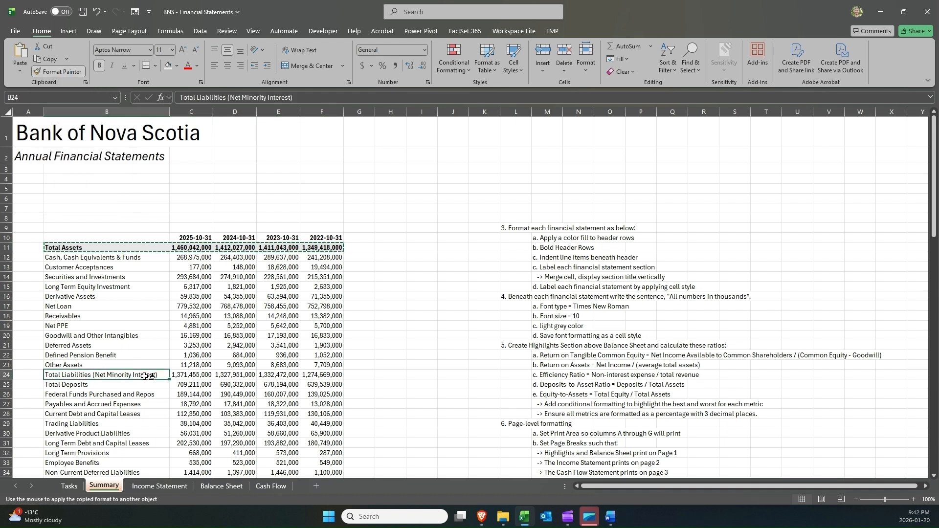
{"action": "left_click_drag", "start_coordinate": [147, 375], "coordinate": [325, 376]}
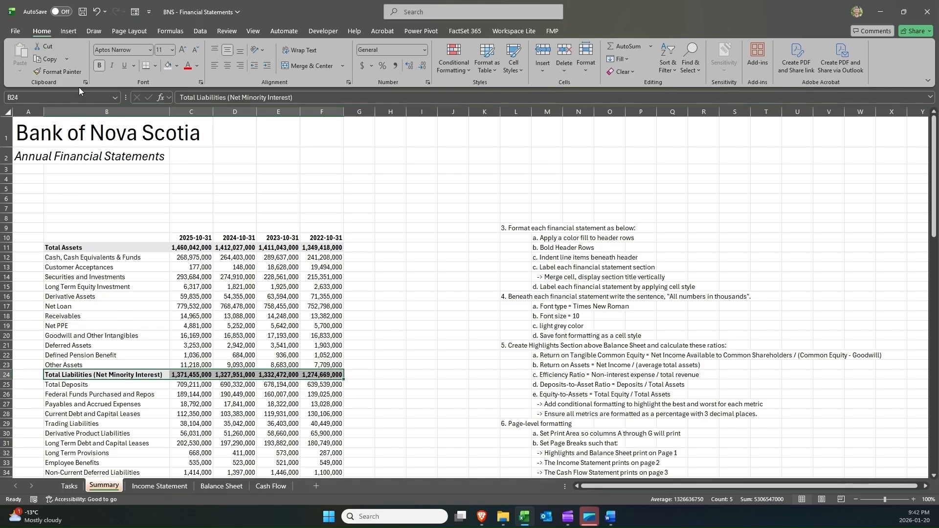
{"action": "left_click", "coordinate": [72, 74]}
{"action": "scroll", "coordinate": [148, 314], "scroll_direction": "down", "scroll_amount": 1}
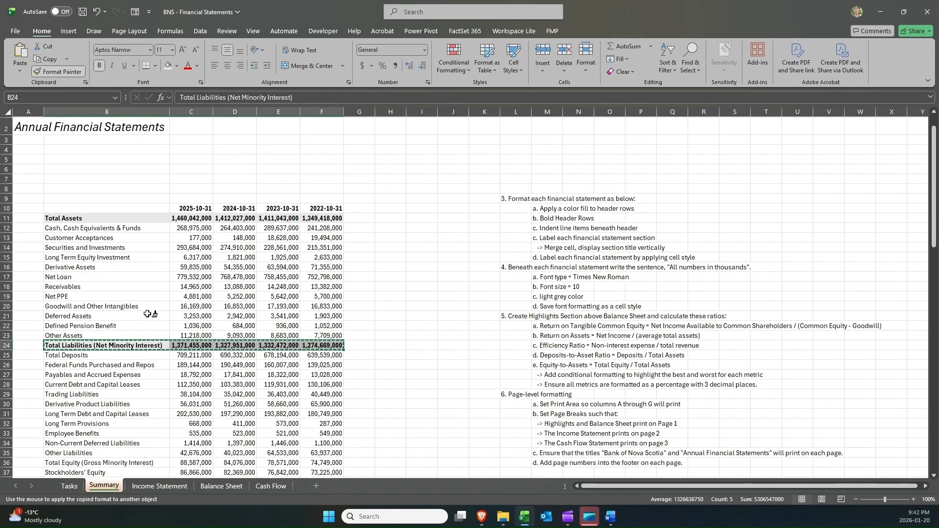
{"action": "scroll", "coordinate": [148, 314], "scroll_direction": "down", "scroll_amount": 1}
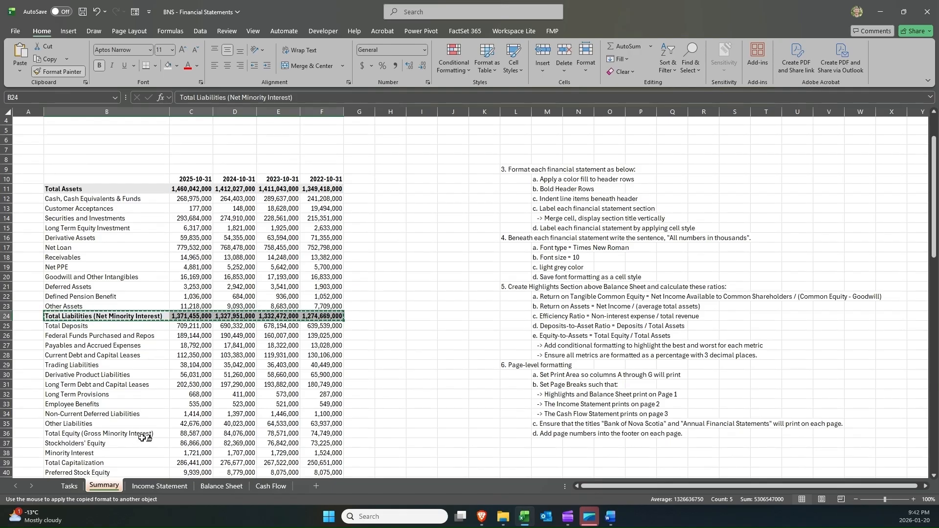
{"action": "left_click_drag", "start_coordinate": [145, 435], "coordinate": [314, 433]}
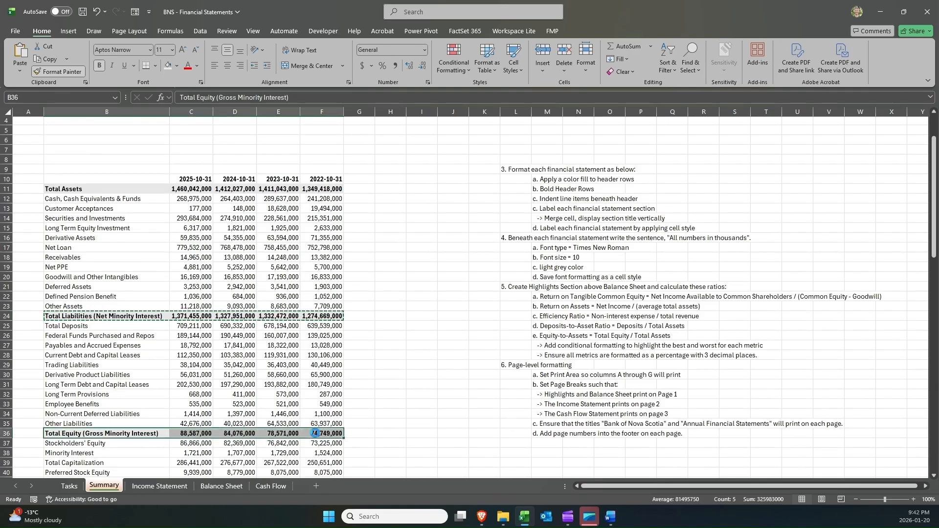
Bold and fill light gray the Total Revenue, Pretax Income, Net Income Common Stockholders, Operating, Investing and Financing Cash Flow, and End Cash Position rows in columns B:F.
{"action": "scroll", "coordinate": [143, 294], "scroll_direction": "down", "scroll_amount": 7}
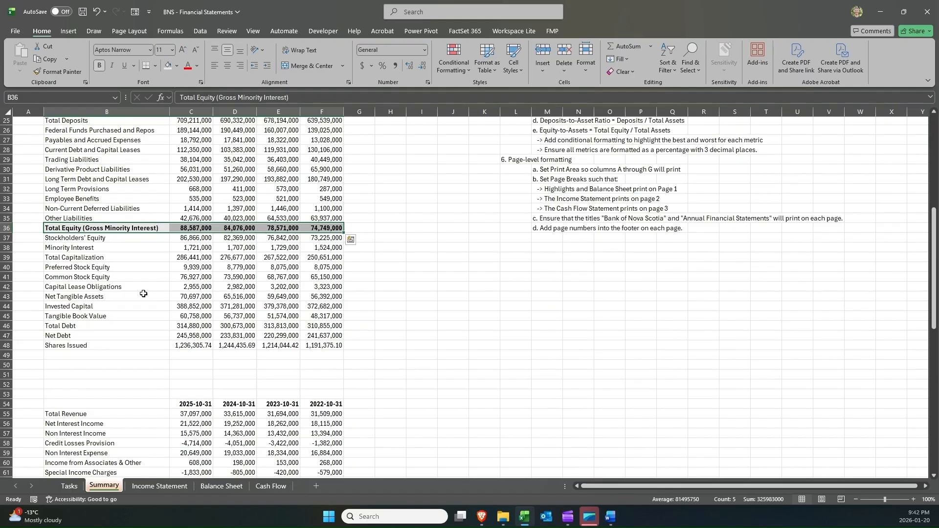
{"action": "scroll", "coordinate": [143, 293], "scroll_direction": "down", "scroll_amount": 4}
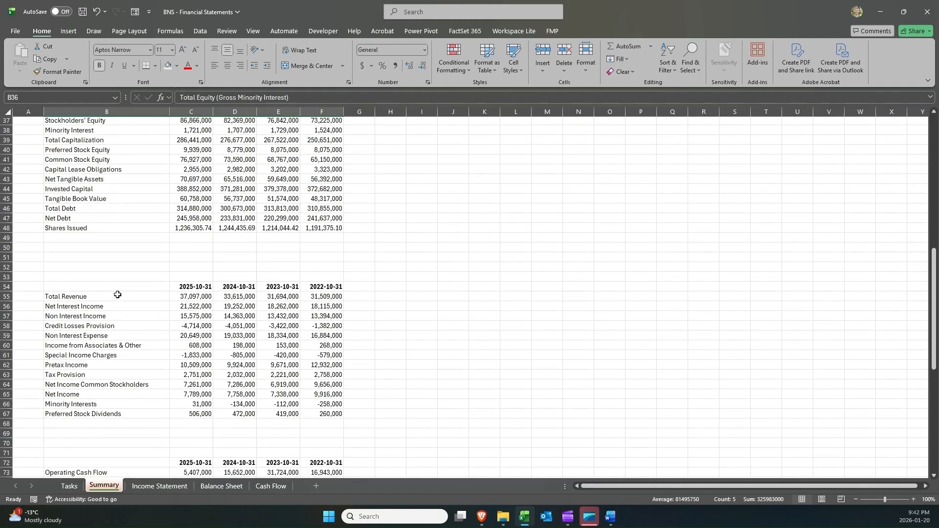
{"action": "left_click_drag", "start_coordinate": [118, 295], "coordinate": [320, 295]}
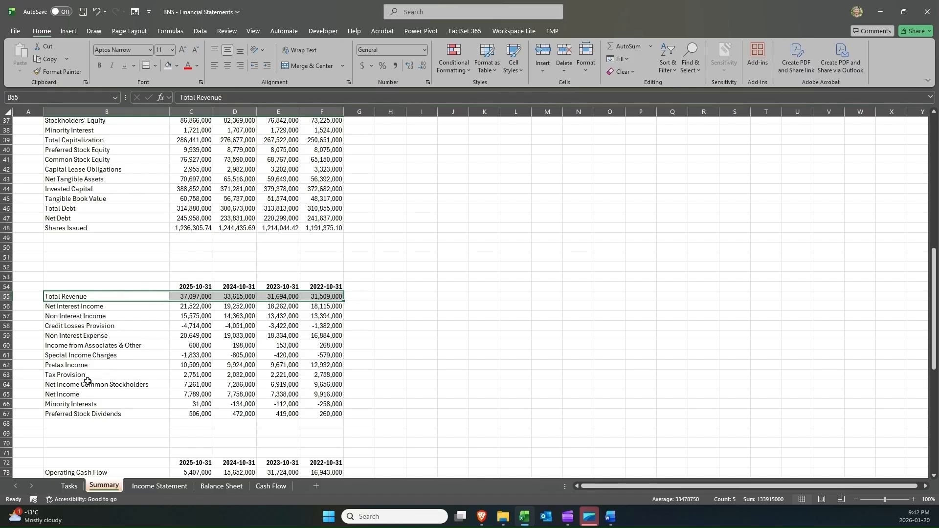
{"action": "left_click_drag", "start_coordinate": [87, 382], "coordinate": [331, 384]}
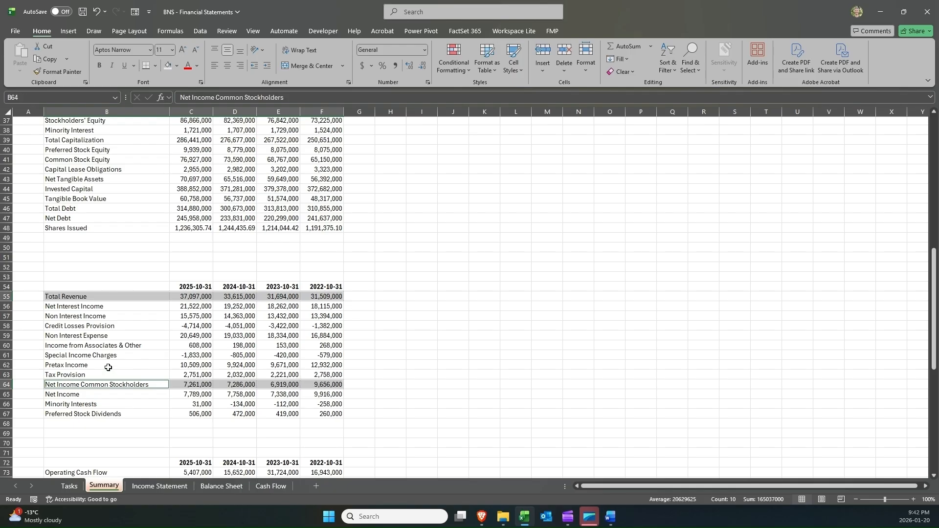
{"action": "left_click_drag", "start_coordinate": [108, 368], "coordinate": [313, 369]}
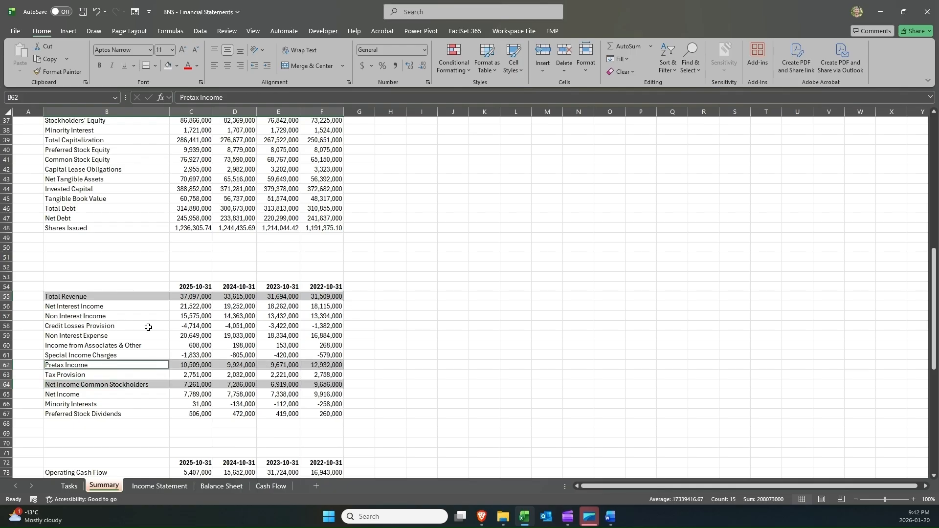
{"action": "scroll", "coordinate": [149, 327], "scroll_direction": "down", "scroll_amount": 7}
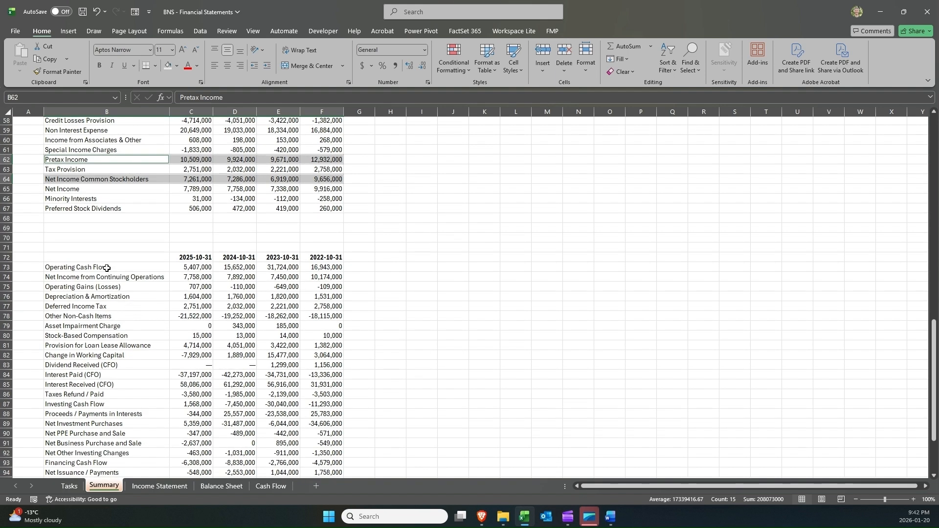
{"action": "left_click_drag", "start_coordinate": [107, 268], "coordinate": [335, 265]}
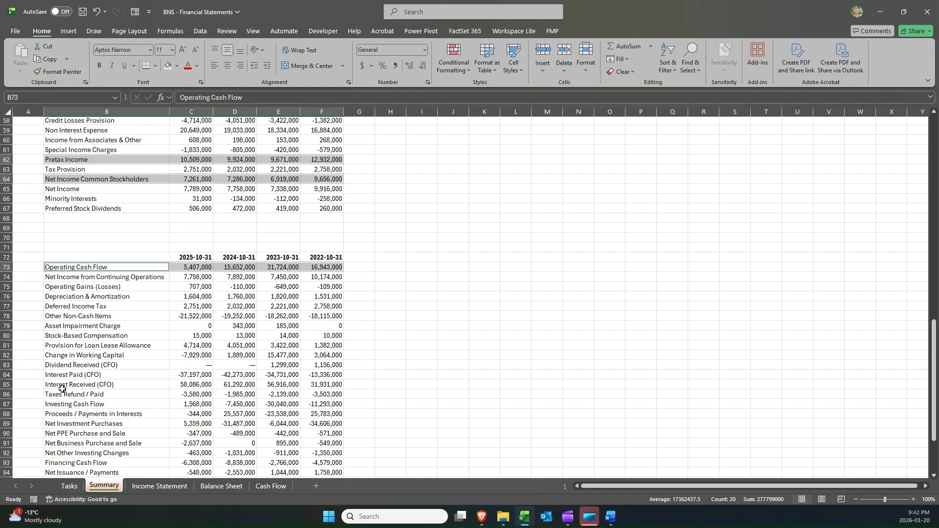
{"action": "scroll", "coordinate": [62, 363], "scroll_direction": "down", "scroll_amount": 2}
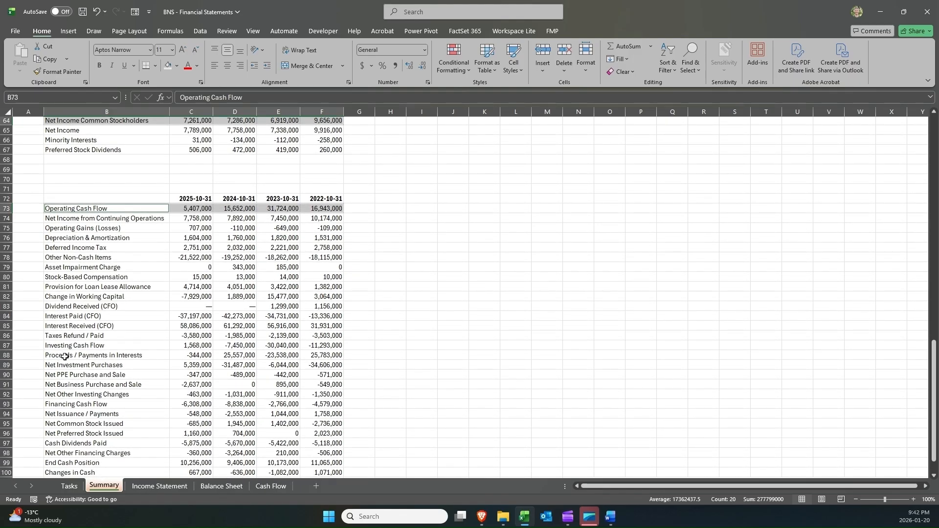
{"action": "left_click_drag", "start_coordinate": [66, 348], "coordinate": [303, 348]}
{"action": "scroll", "coordinate": [125, 349], "scroll_direction": "down", "scroll_amount": 2}
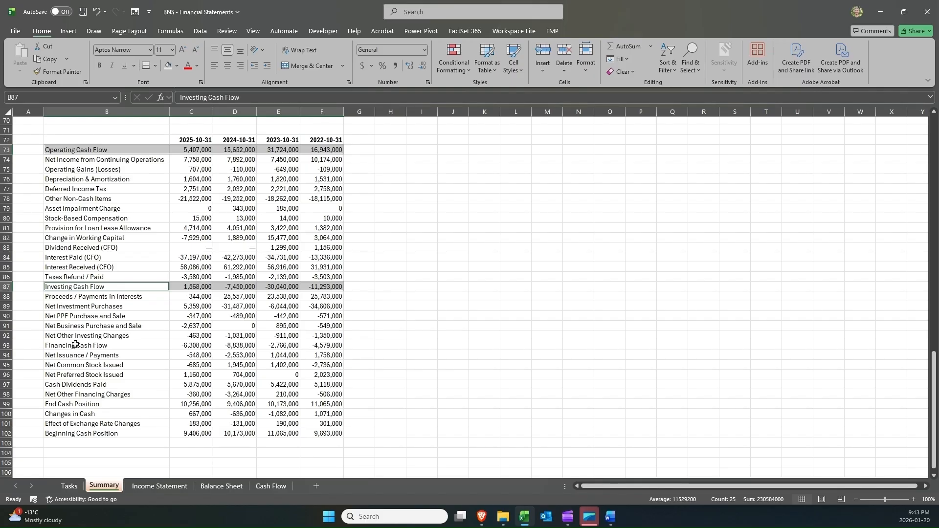
{"action": "left_click_drag", "start_coordinate": [76, 344], "coordinate": [322, 345]}
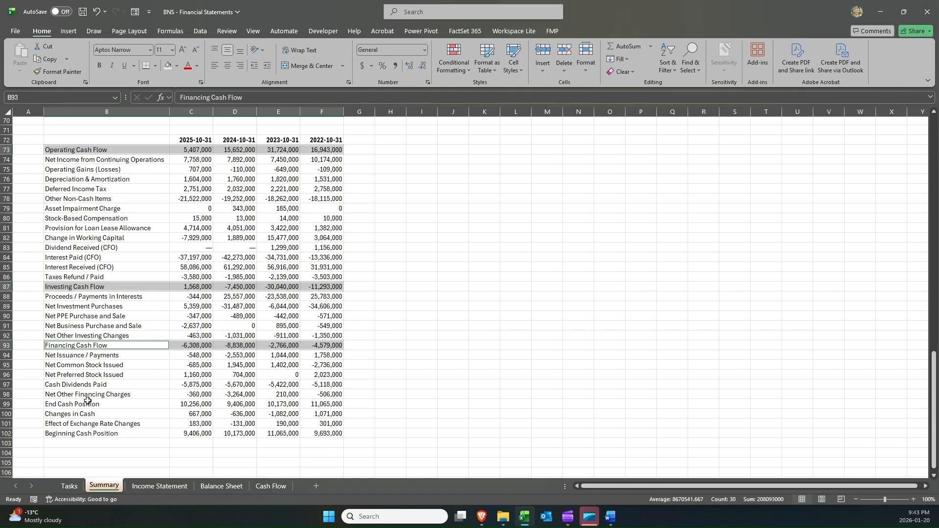
{"action": "left_click_drag", "start_coordinate": [87, 403], "coordinate": [316, 404]}
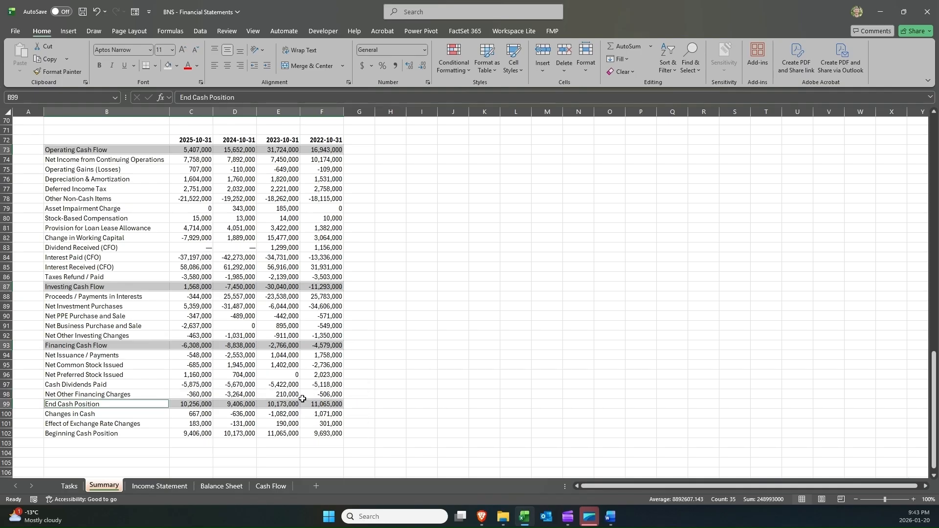
{"action": "scroll", "coordinate": [164, 194], "scroll_direction": "up", "scroll_amount": 10}
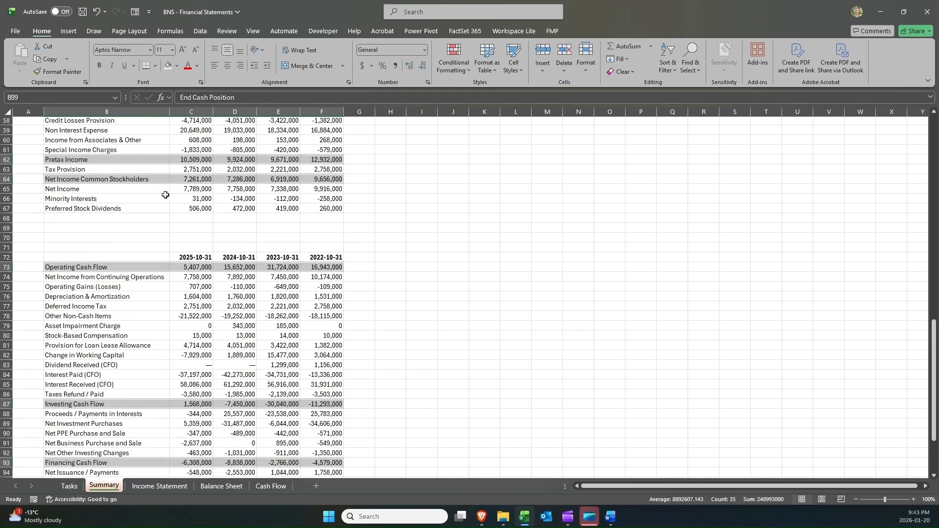
{"action": "scroll", "coordinate": [164, 193], "scroll_direction": "up", "scroll_amount": 4}
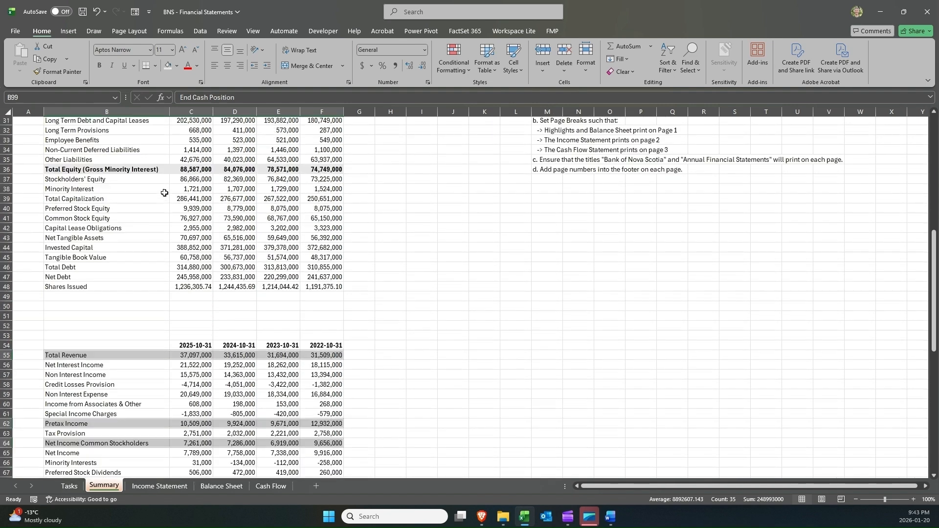
{"action": "scroll", "coordinate": [160, 148], "scroll_direction": "down", "scroll_amount": 2}
{"action": "scroll", "coordinate": [160, 149], "scroll_direction": "down", "scroll_amount": 2}
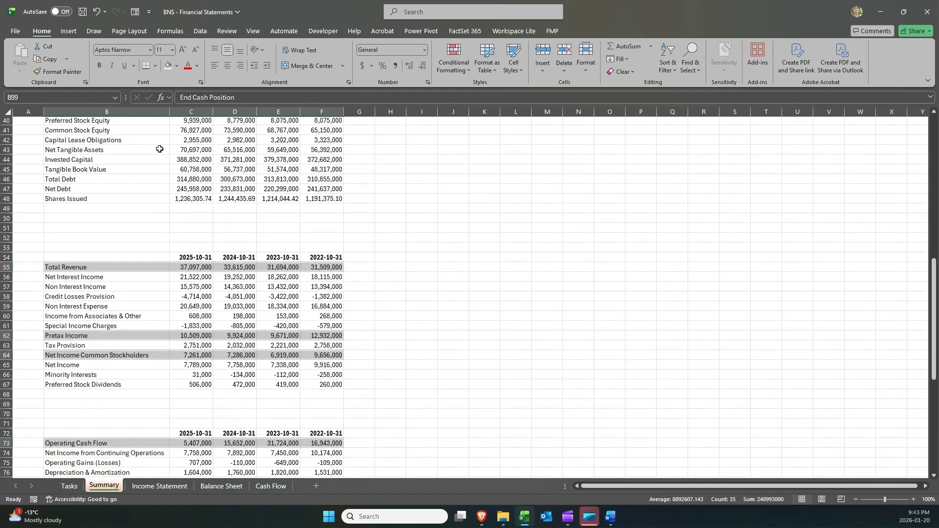
{"action": "scroll", "coordinate": [160, 146], "scroll_direction": "down", "scroll_amount": 14}
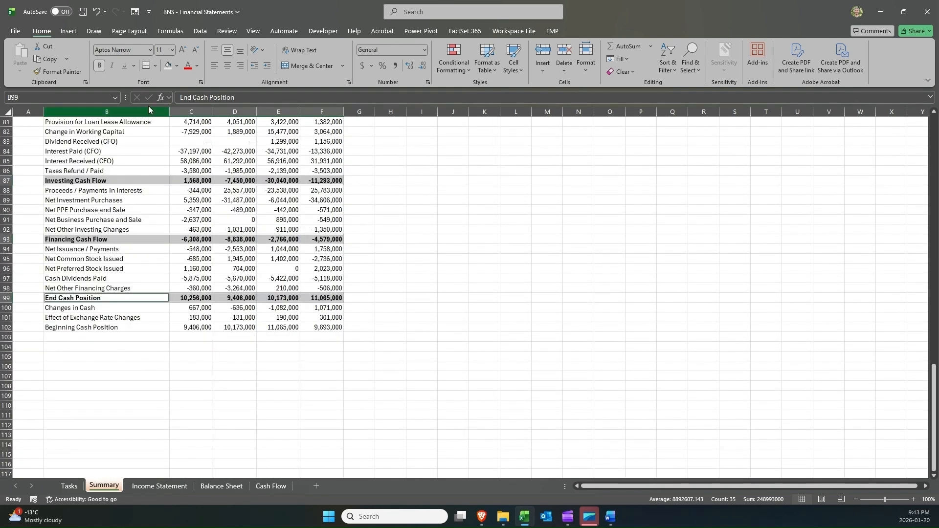
{"action": "left_click", "coordinate": [168, 66]}
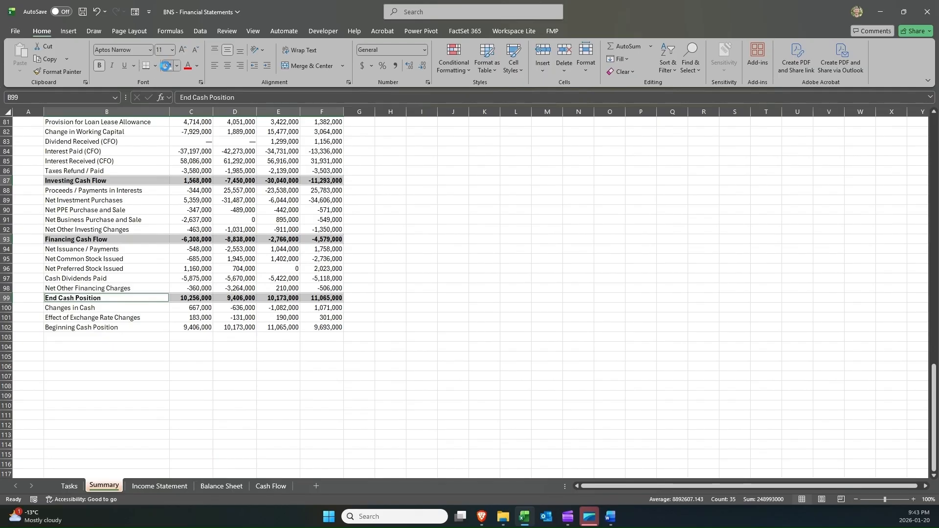
{"action": "left_click", "coordinate": [177, 188]}
Delete the completed header-row instructions on color fill and bold from M10:M11.
{"action": "scroll", "coordinate": [171, 196], "scroll_direction": "up", "scroll_amount": 15}
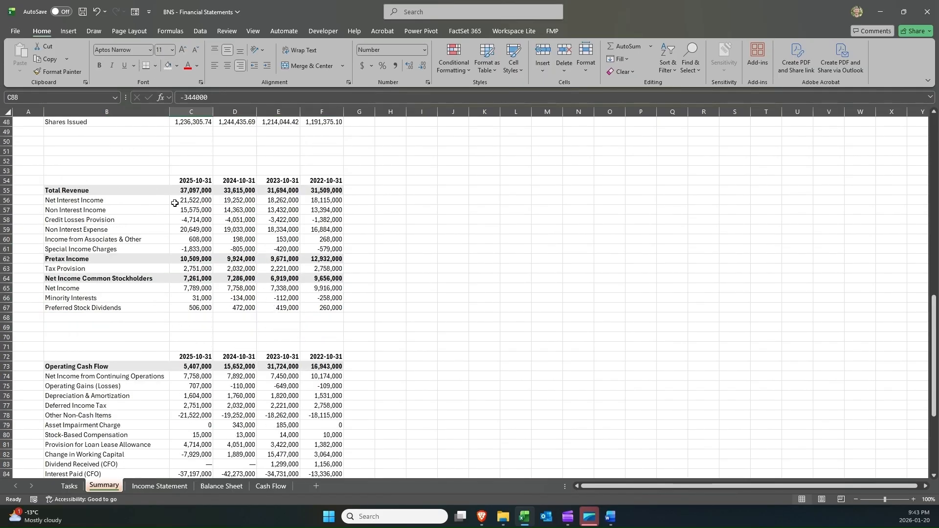
{"action": "scroll", "coordinate": [170, 204], "scroll_direction": "up", "scroll_amount": 12}
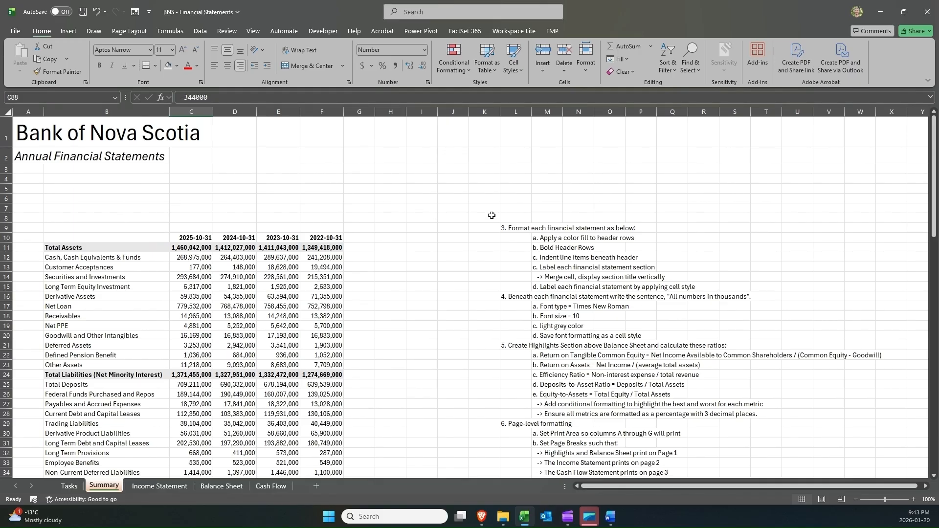
{"action": "left_click_drag", "start_coordinate": [544, 250], "coordinate": [544, 240]}
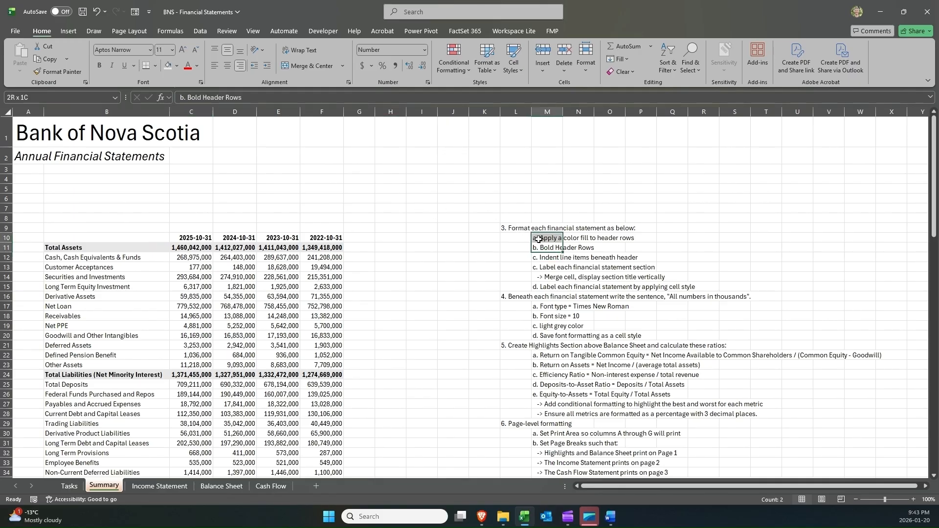
{"action": "key", "text": "Delete"}
Indent the asset line items in B12:B23 by two levels beneath the Total Assets row.
{"action": "left_click", "coordinate": [541, 258]}
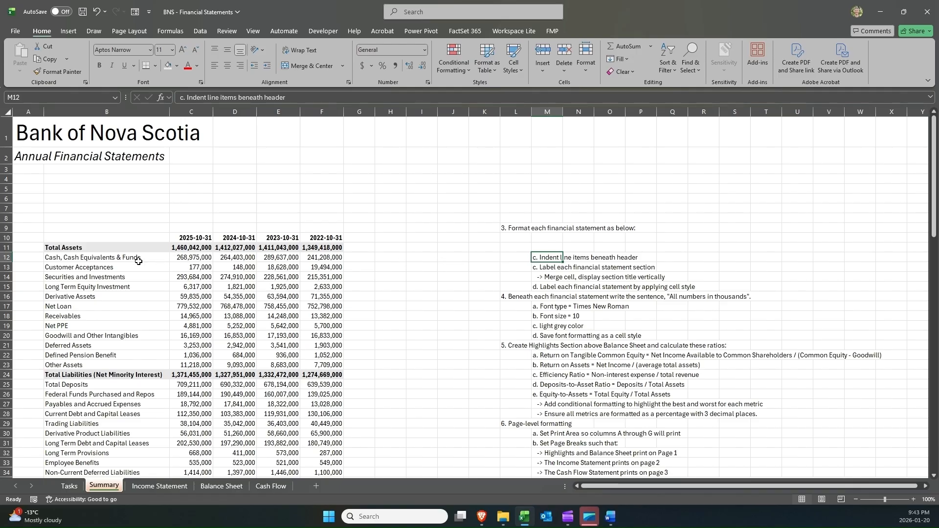
{"action": "left_click_drag", "start_coordinate": [138, 261], "coordinate": [138, 366]}
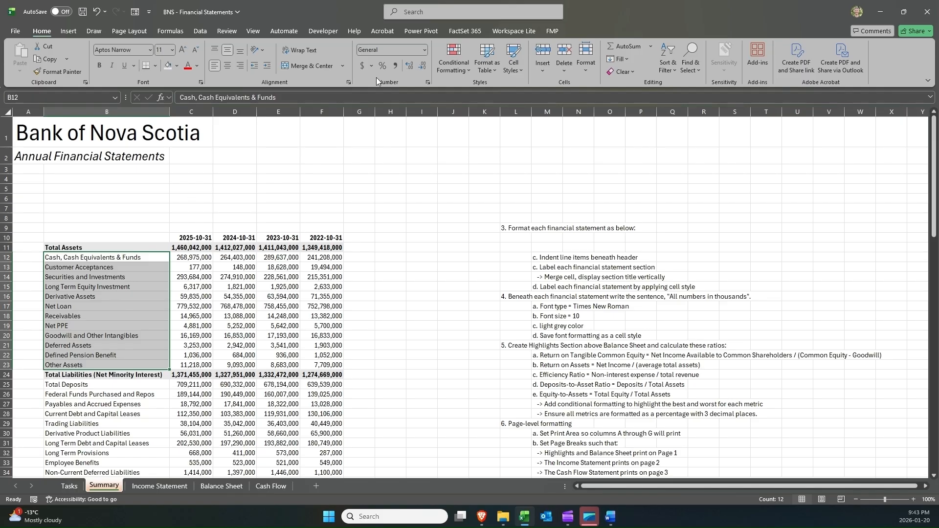
{"action": "left_click", "coordinate": [267, 66]}
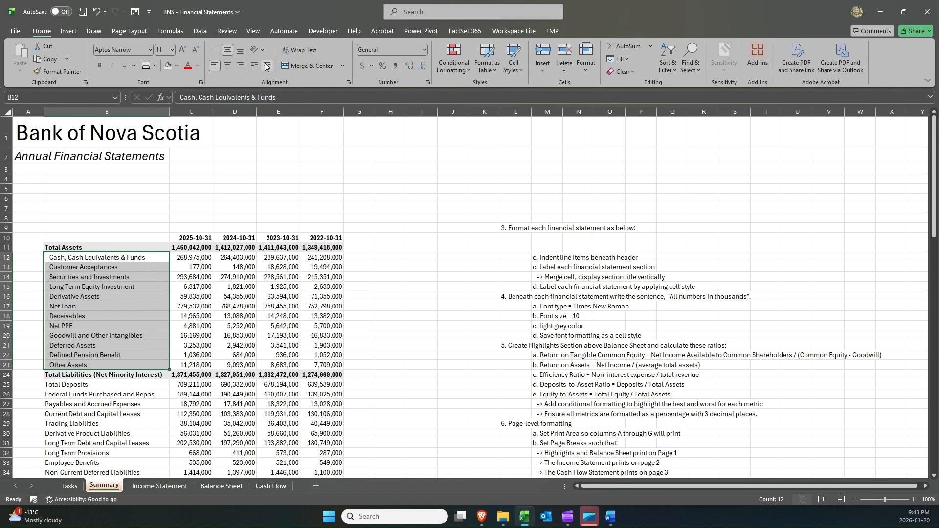
{"action": "left_click", "coordinate": [266, 66]}
Indent the liability line items in B25:B35 by two levels beneath the Total Liabilities row.
{"action": "scroll", "coordinate": [139, 281], "scroll_direction": "down", "scroll_amount": 1}
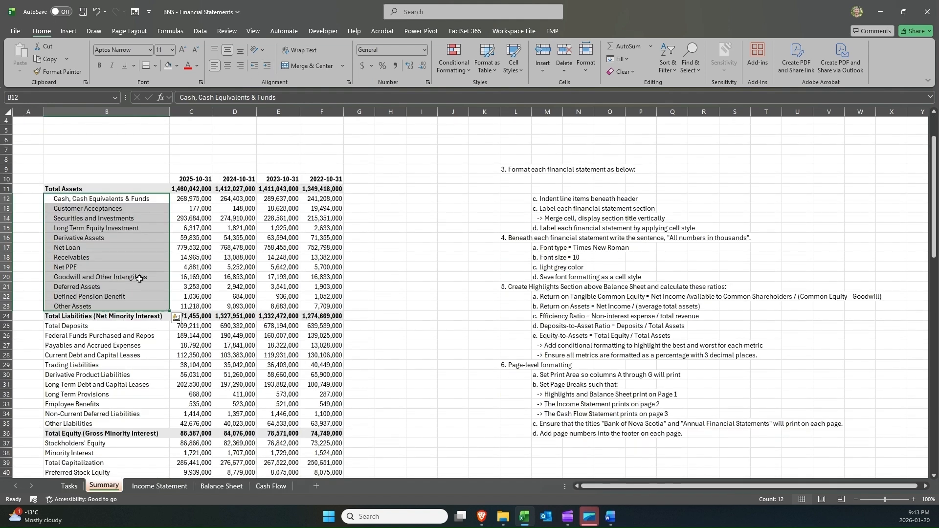
{"action": "left_click_drag", "start_coordinate": [122, 325], "coordinate": [116, 424]}
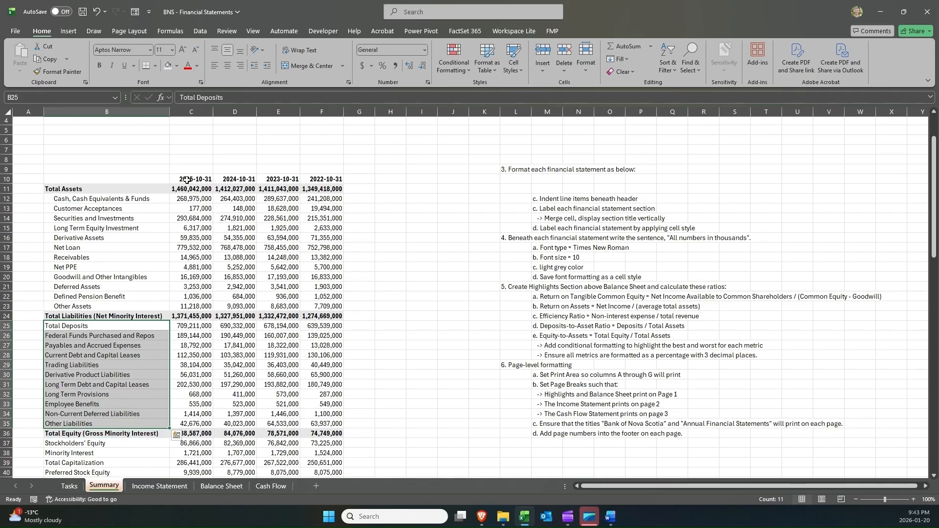
{"action": "left_click", "coordinate": [268, 65]}
{"action": "left_click", "coordinate": [268, 65]}
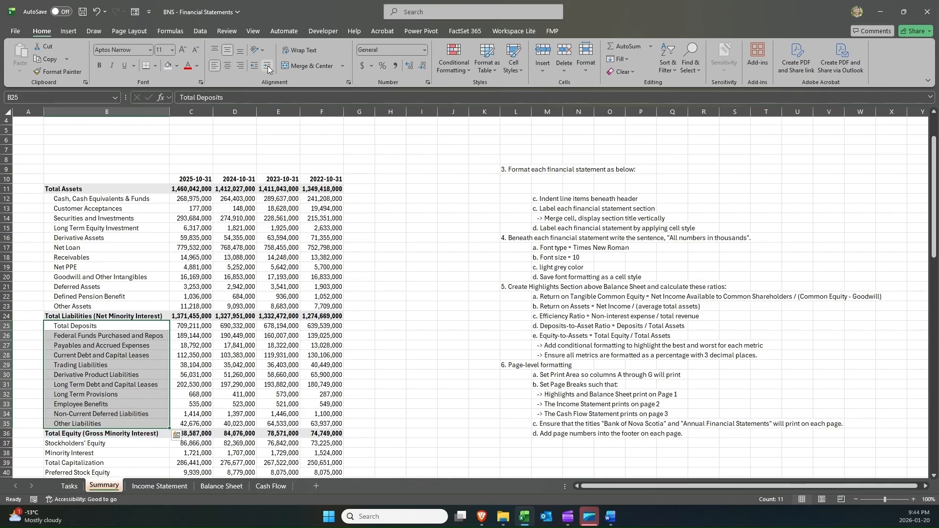
Indent the equity line items from Stockholders' Equity to Shares Issued in B37:B48 by two levels.
{"action": "scroll", "coordinate": [142, 268], "scroll_direction": "down", "scroll_amount": 1}
{"action": "scroll", "coordinate": [142, 268], "scroll_direction": "down", "scroll_amount": 4}
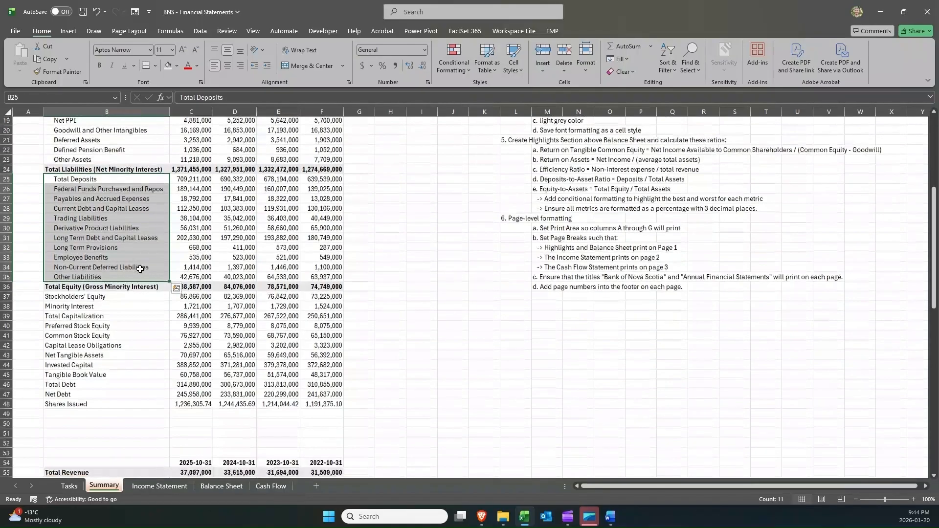
{"action": "left_click_drag", "start_coordinate": [119, 295], "coordinate": [110, 404]}
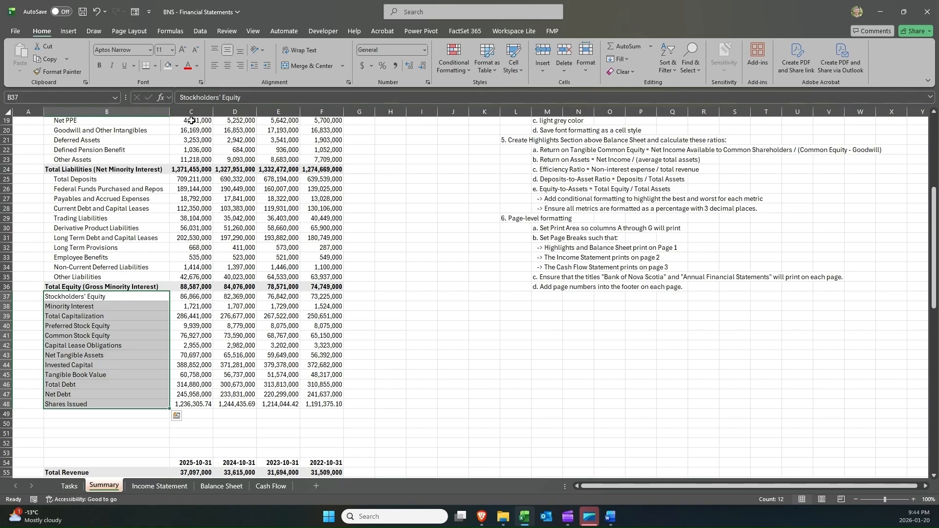
{"action": "left_click", "coordinate": [264, 68]}
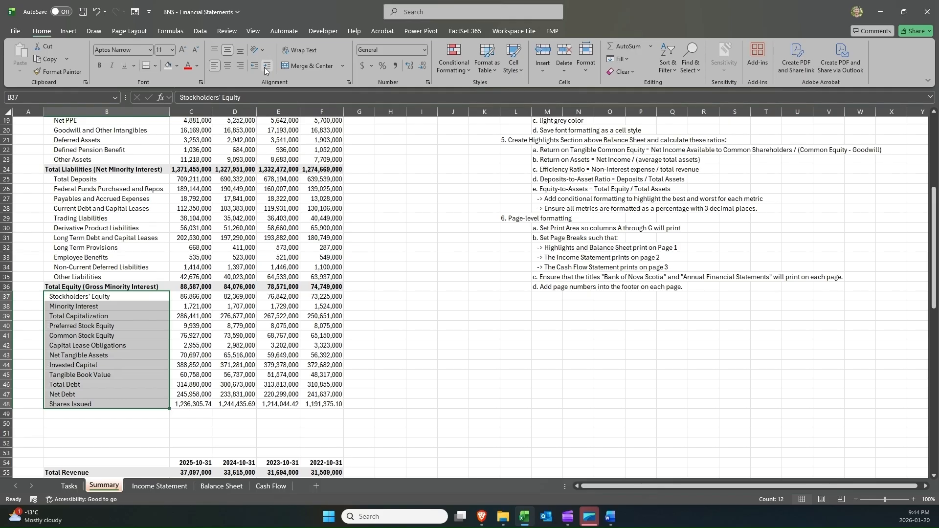
{"action": "left_click", "coordinate": [264, 69]}
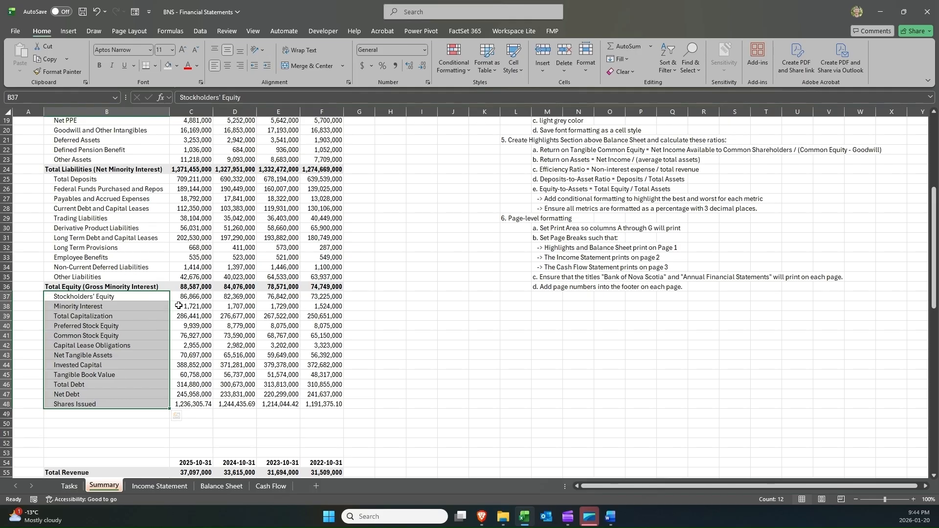
Indent the Total Revenue line items in B56:B61 by two levels.
{"action": "scroll", "coordinate": [99, 338], "scroll_direction": "down", "scroll_amount": 3}
{"action": "scroll", "coordinate": [99, 338], "scroll_direction": "down", "scroll_amount": 3}
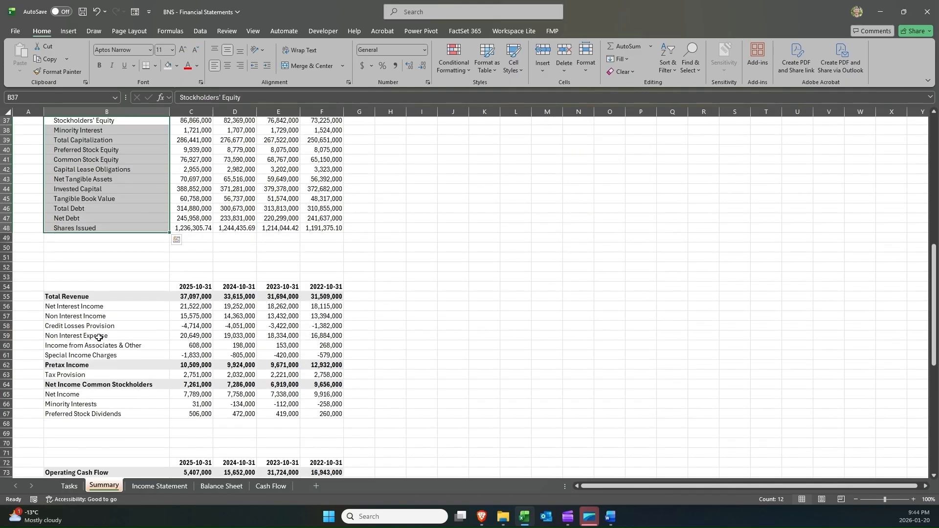
{"action": "left_click", "coordinate": [99, 306]}
{"action": "left_click_drag", "start_coordinate": [99, 307], "coordinate": [116, 356]}
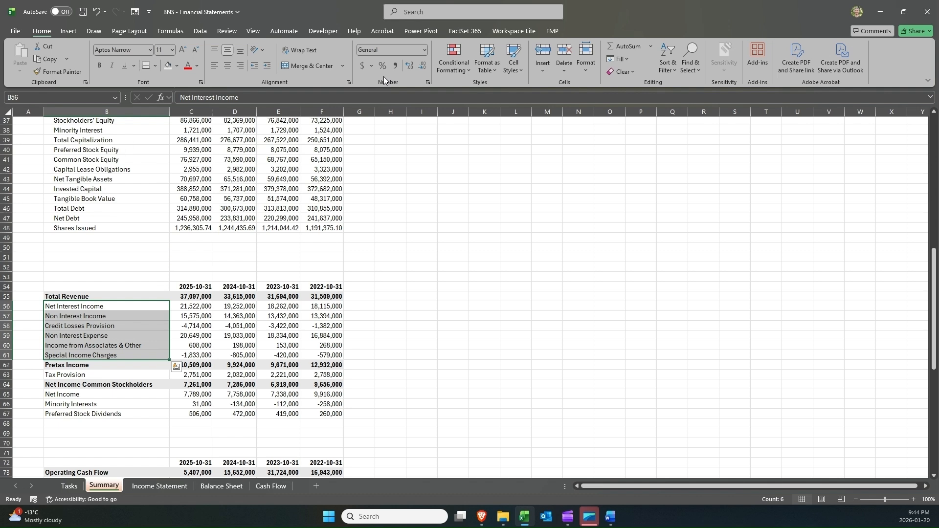
{"action": "left_click", "coordinate": [266, 65]}
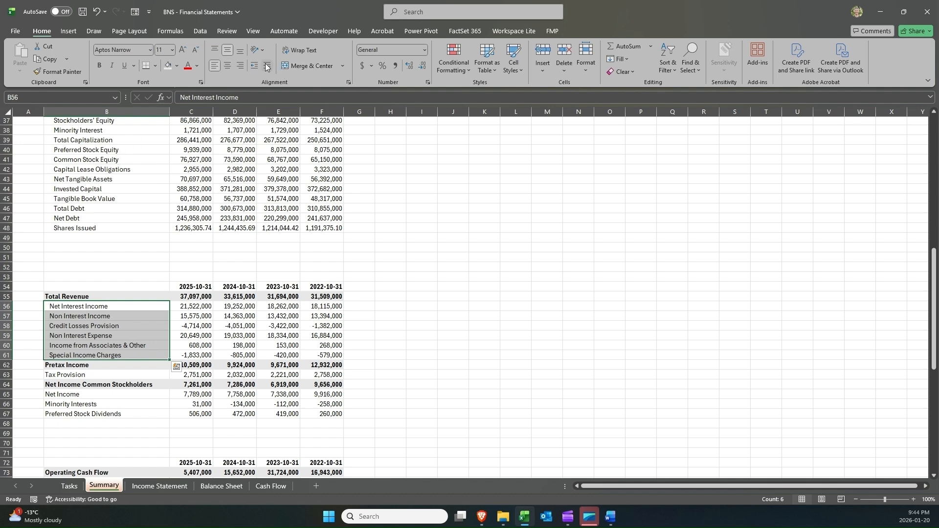
{"action": "left_click", "coordinate": [266, 66]}
Indent by two levels all remaining income statement and cash flow line items: B63, B65:B67, B74:B86, B88:B92, B94:B98 and B100:B102.
{"action": "scroll", "coordinate": [145, 227], "scroll_direction": "down", "scroll_amount": 5}
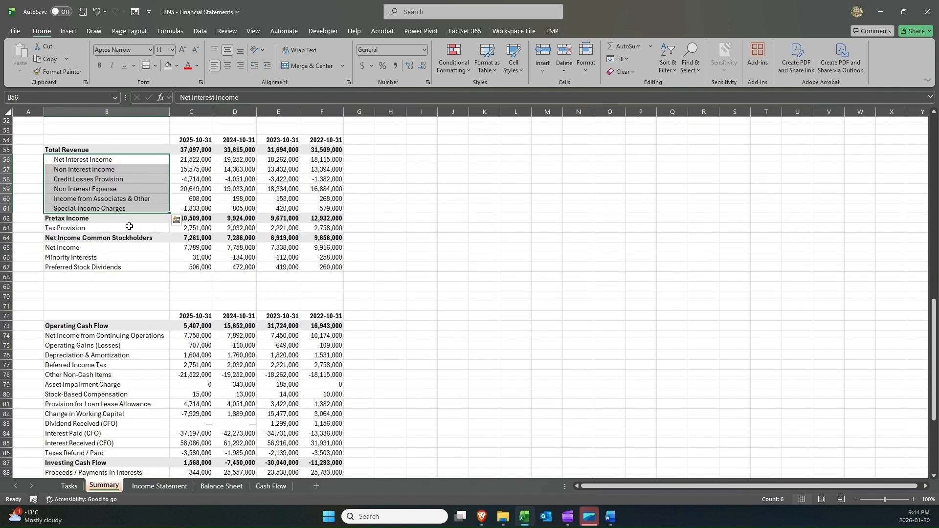
{"action": "left_click", "coordinate": [130, 226]}
{"action": "left_click_drag", "start_coordinate": [125, 249], "coordinate": [126, 264]}
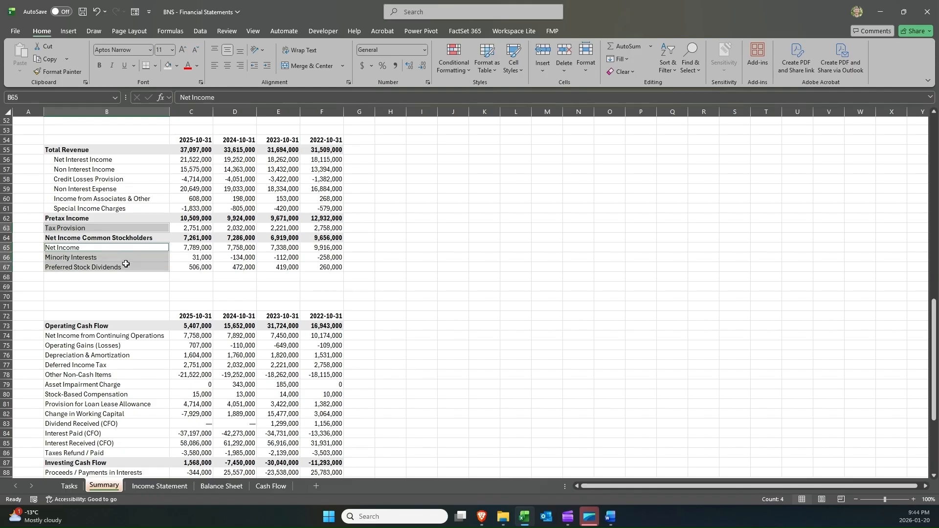
{"action": "scroll", "coordinate": [120, 252], "scroll_direction": "down", "scroll_amount": 2}
{"action": "scroll", "coordinate": [111, 235], "scroll_direction": "down", "scroll_amount": 2}
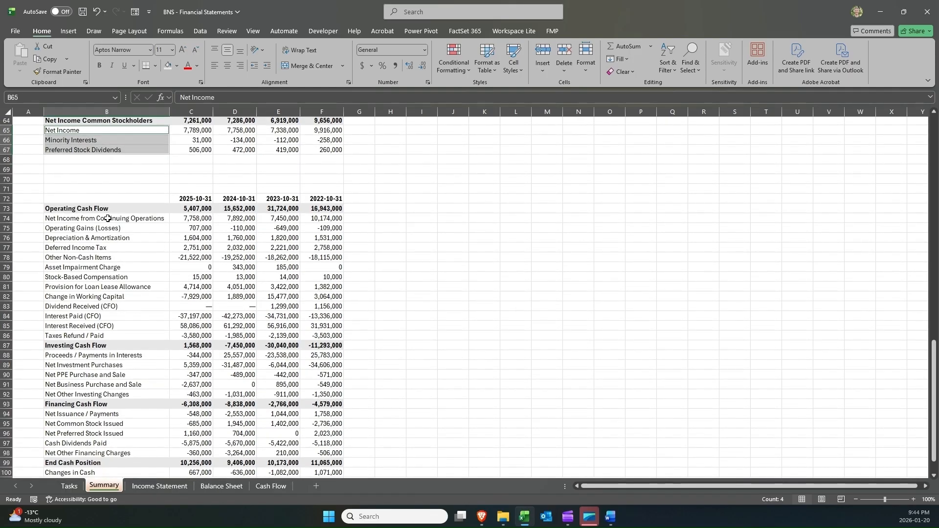
{"action": "left_click_drag", "start_coordinate": [107, 217], "coordinate": [96, 454]}
{"action": "scroll", "coordinate": [103, 387], "scroll_direction": "down", "scroll_amount": 4}
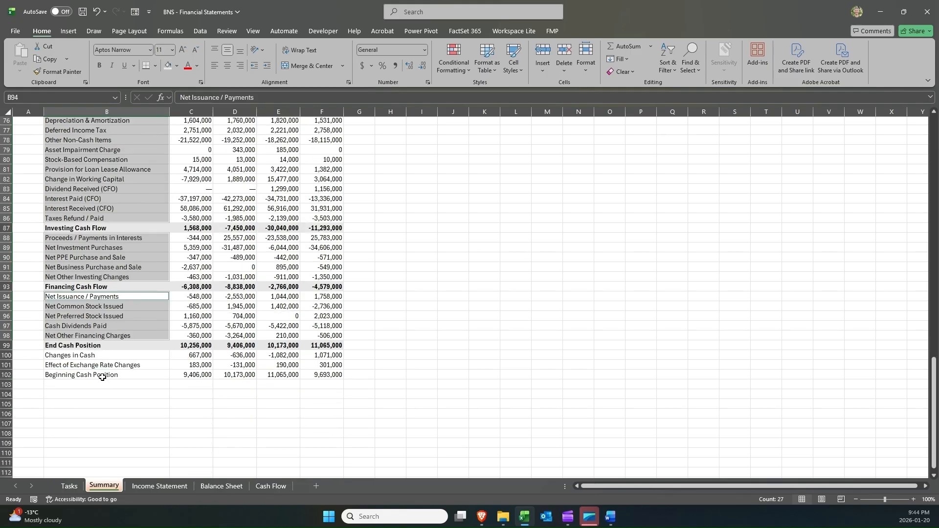
{"action": "left_click_drag", "start_coordinate": [104, 357], "coordinate": [104, 372]}
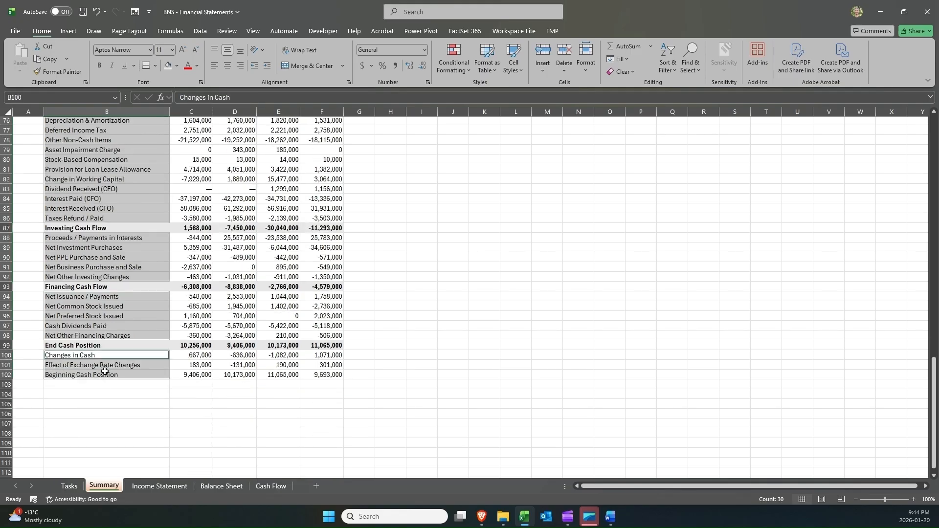
{"action": "left_click", "coordinate": [267, 67]}
{"action": "left_click", "coordinate": [267, 67]}
Delete the completed instruction on indenting line items from M12.
{"action": "scroll", "coordinate": [228, 225], "scroll_direction": "up", "scroll_amount": 5}
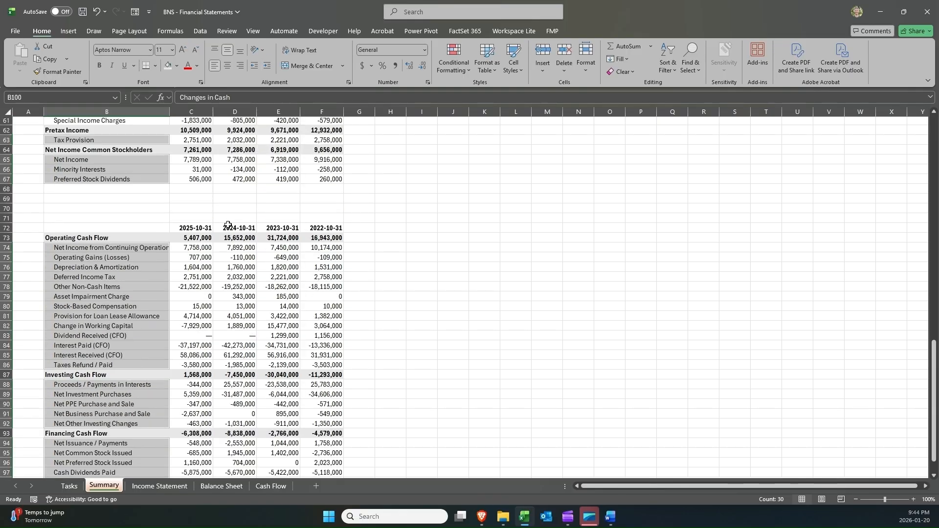
{"action": "scroll", "coordinate": [228, 225], "scroll_direction": "up", "scroll_amount": 18}
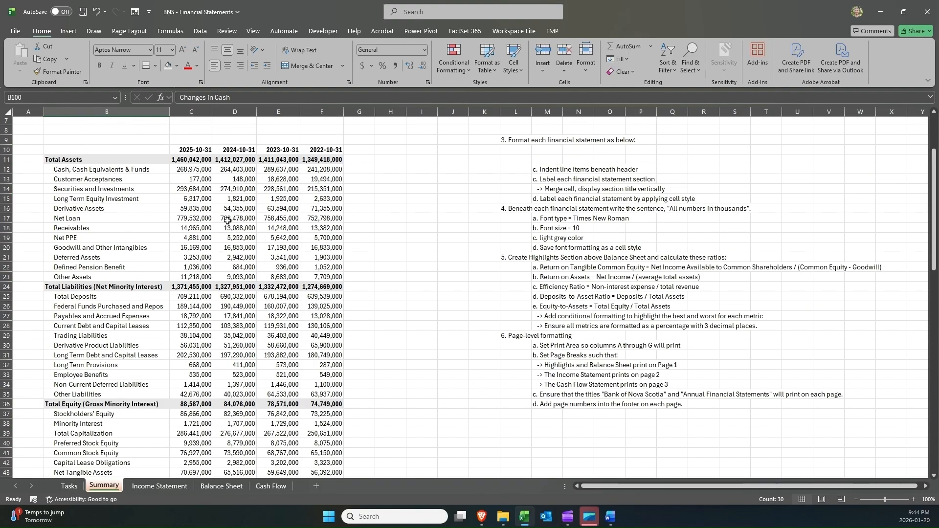
{"action": "scroll", "coordinate": [228, 221], "scroll_direction": "up", "scroll_amount": 2}
{"action": "left_click", "coordinate": [547, 258]}
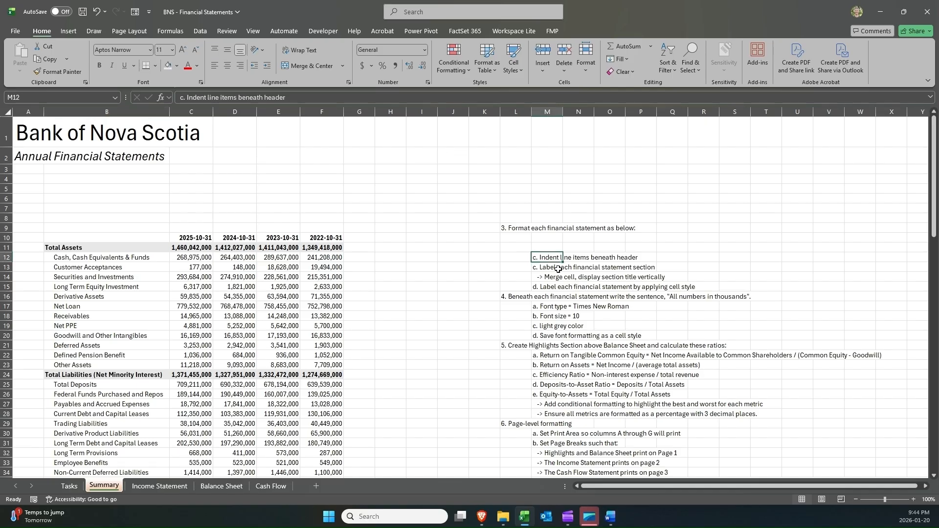
{"action": "key", "text": "Delete"}
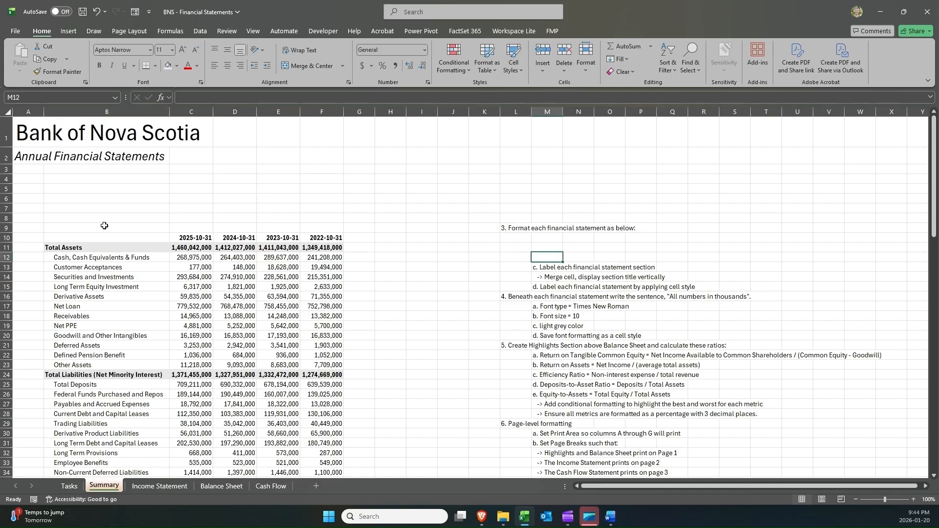
{"action": "left_click", "coordinate": [81, 266]}
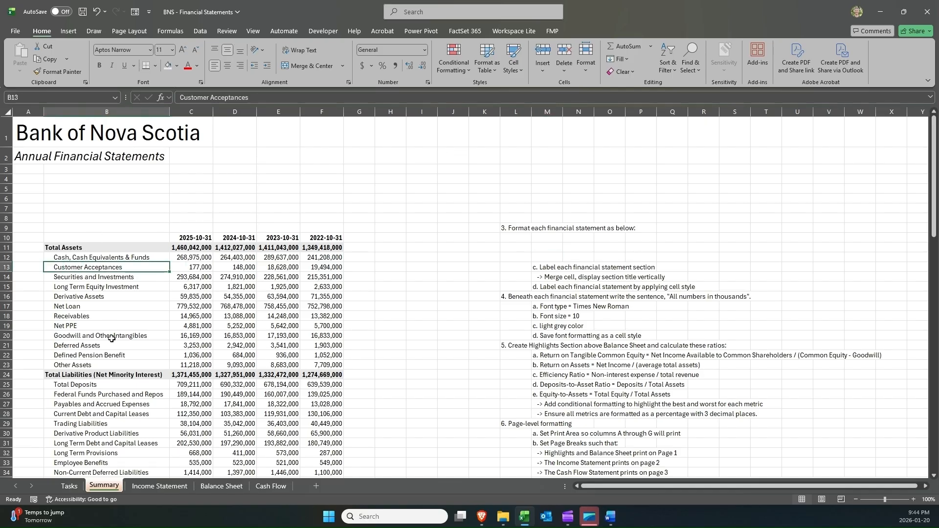
{"action": "left_click_drag", "start_coordinate": [110, 364], "coordinate": [108, 261]}
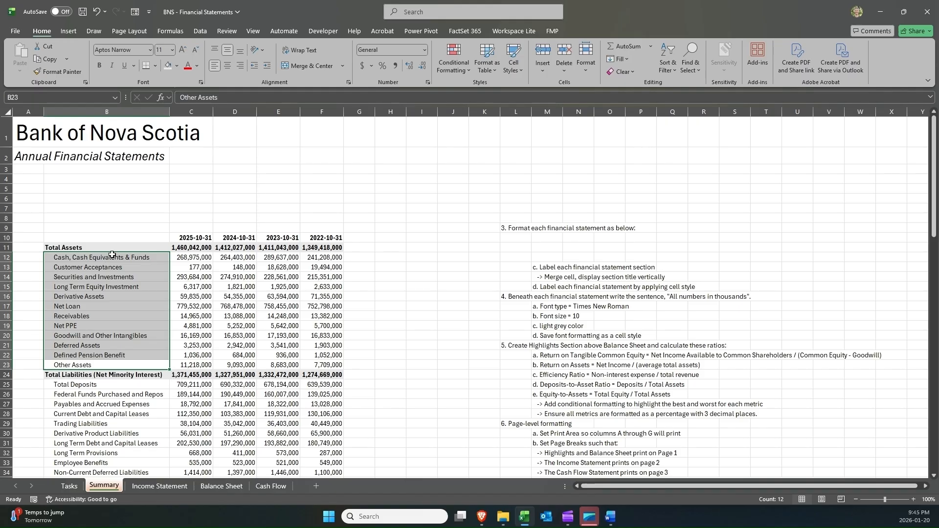
{"action": "left_click", "coordinate": [104, 247]}
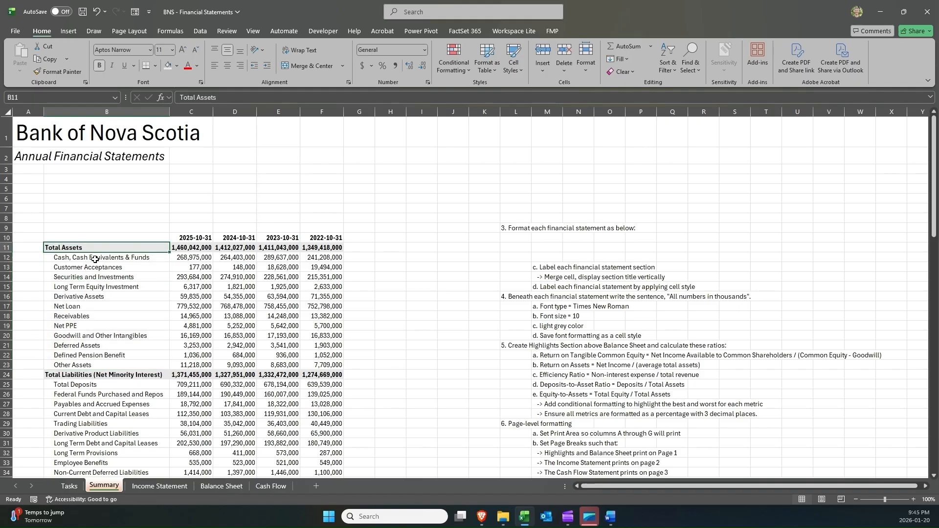
{"action": "left_click", "coordinate": [93, 258]}
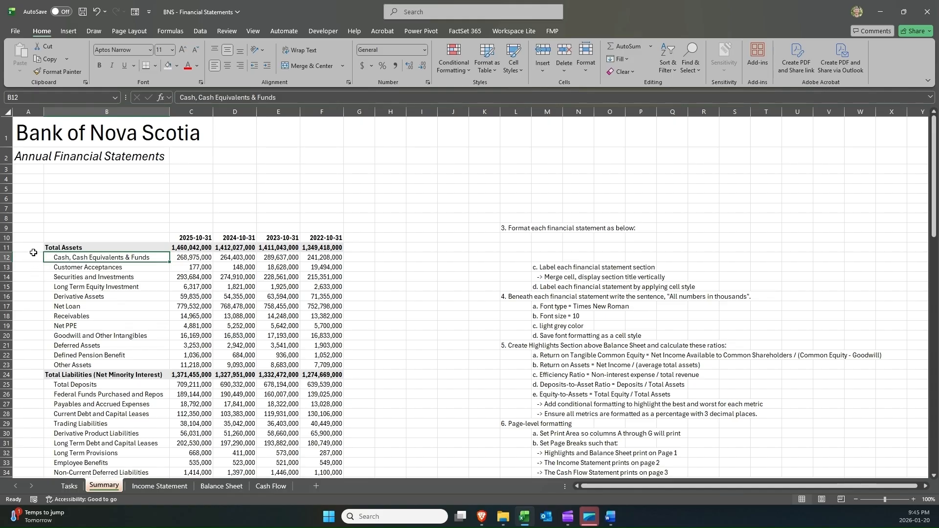
{"action": "left_click_drag", "start_coordinate": [34, 253], "coordinate": [31, 366]}
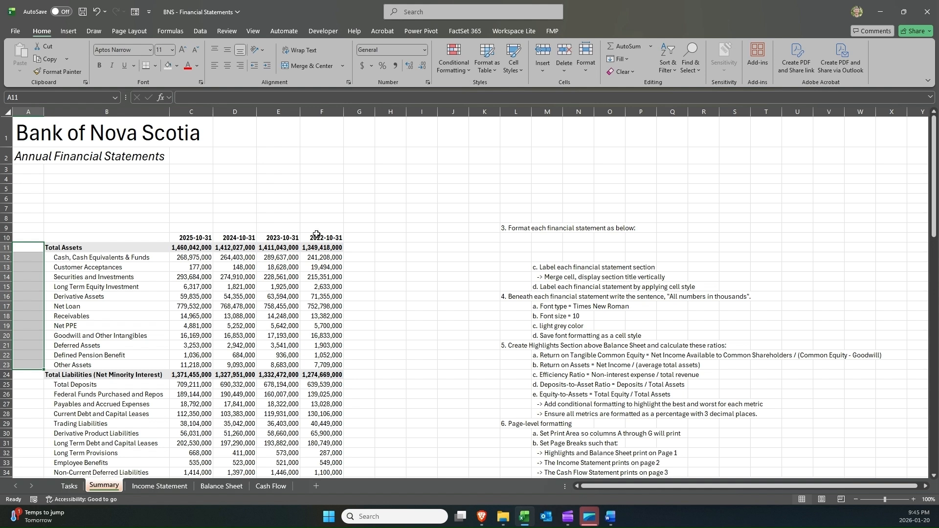
Merge and center the blank cells N3:O3 as a trial, and select the merged cell.
{"action": "mouse_move", "coordinate": [580, 167]}
{"action": "left_mouse_down"}
{"action": "mouse_move", "coordinate": [608, 173]}
{"action": "mouse_move", "coordinate": [587, 168]}
{"action": "mouse_move", "coordinate": [598, 168]}
{"action": "left_mouse_up"}
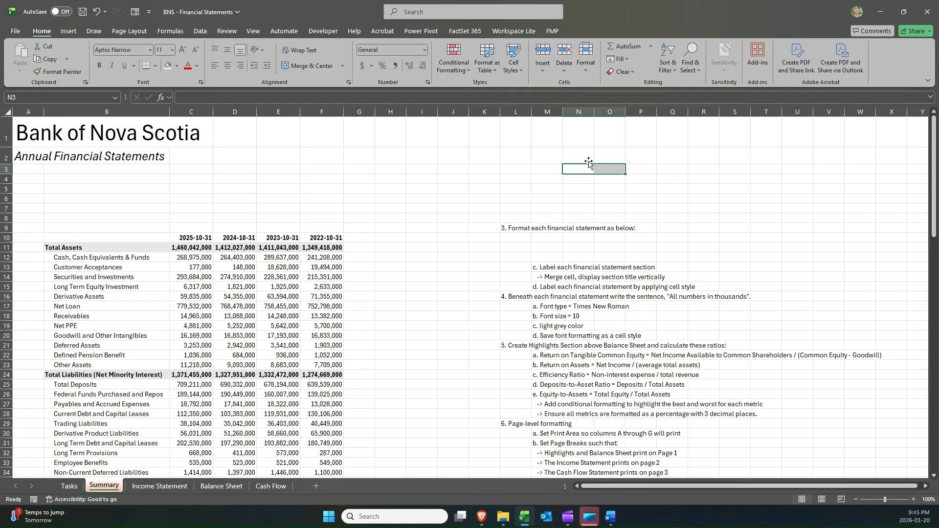
{"action": "left_click", "coordinate": [316, 60]}
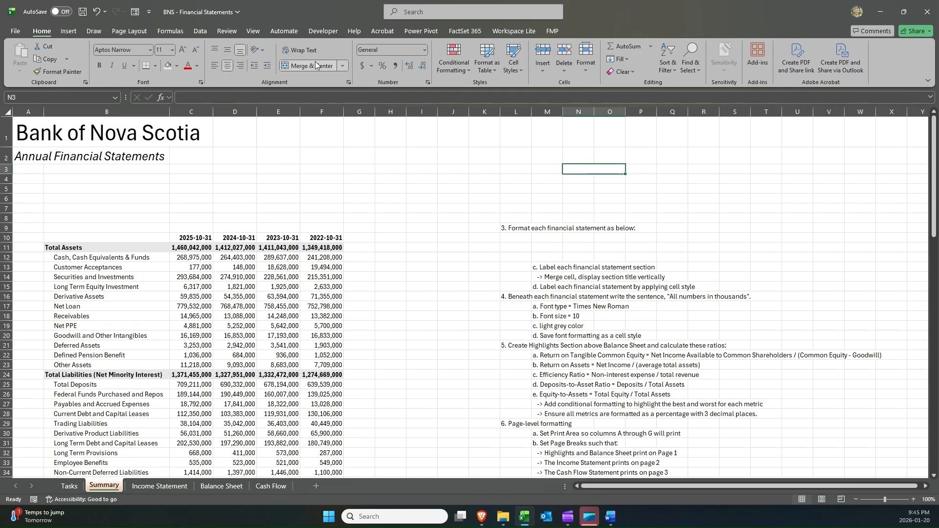
{"action": "left_click", "coordinate": [608, 156]}
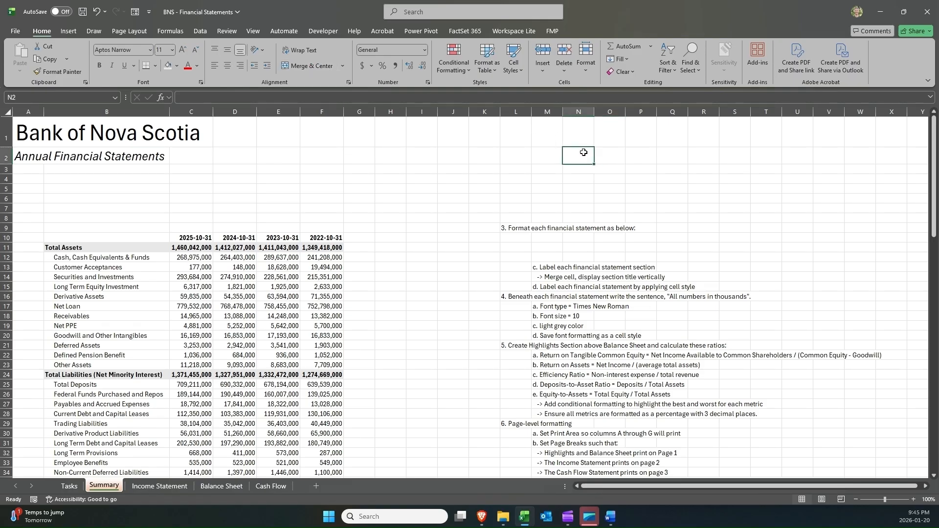
{"action": "left_click", "coordinate": [589, 167]}
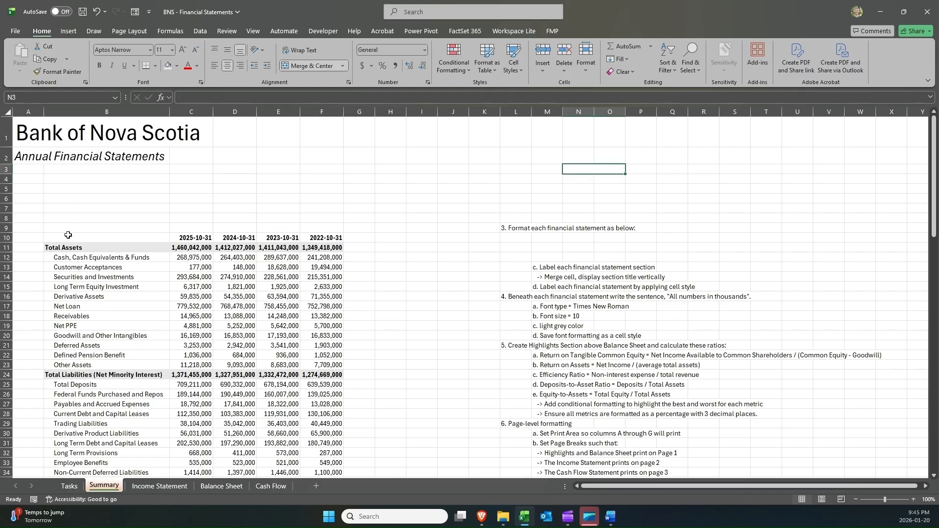
Merge and center A11:A23 beside the asset rows and enter the section label Assets.
{"action": "left_click", "coordinate": [27, 250]}
{"action": "left_click_drag", "start_coordinate": [26, 250], "coordinate": [23, 365]}
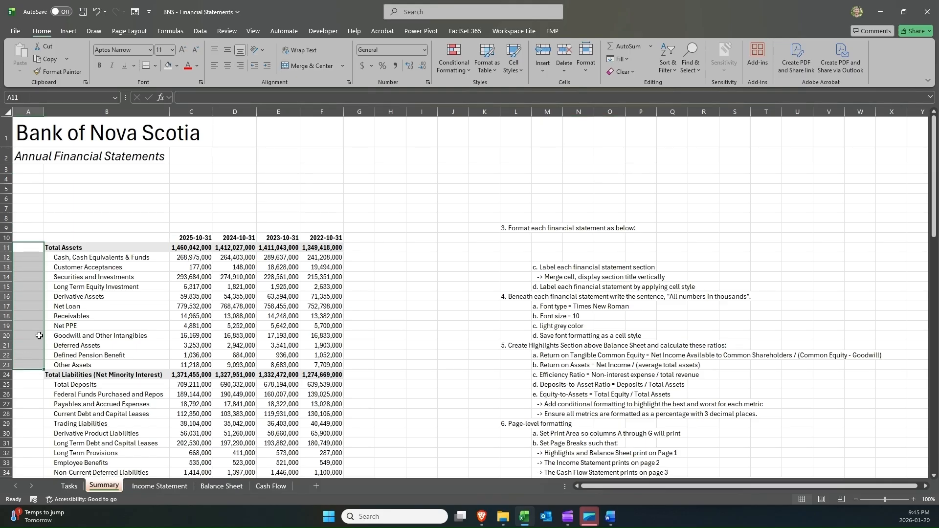
{"action": "left_click", "coordinate": [321, 66]}
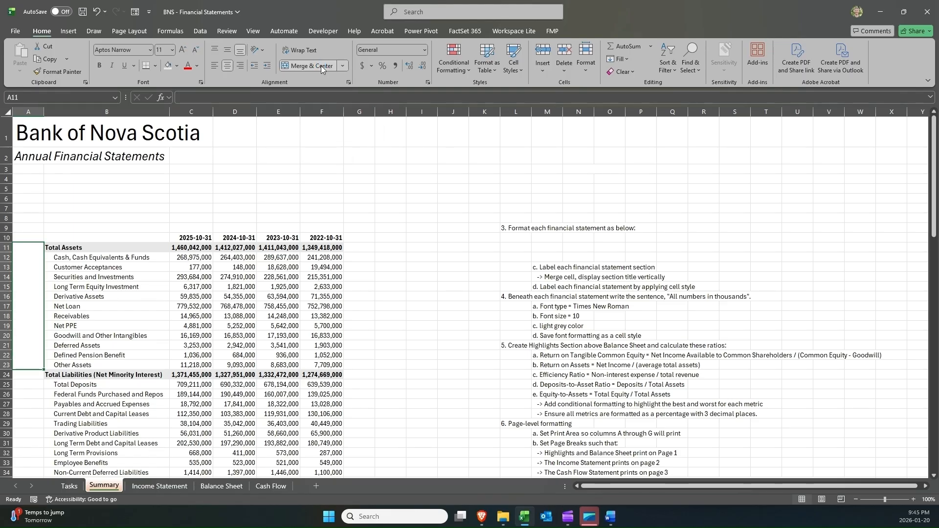
{"action": "type", "text": "Assets"}
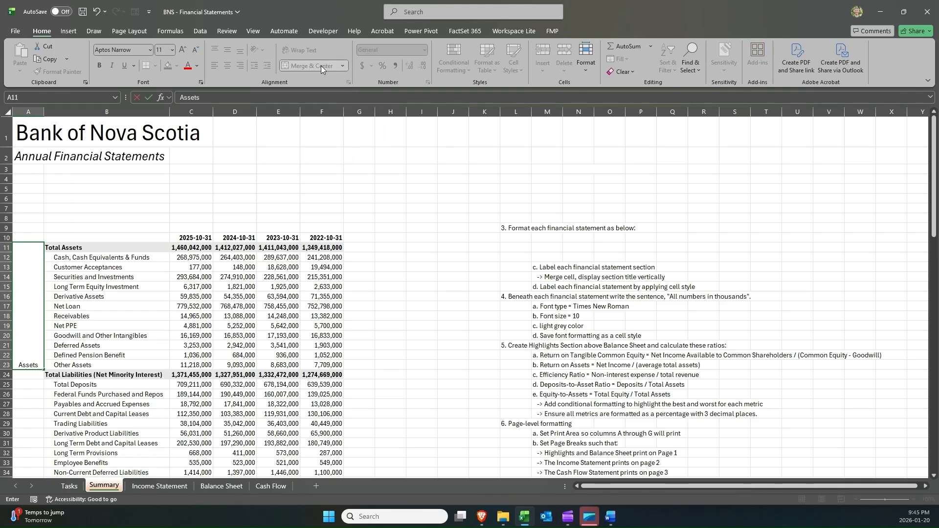
{"action": "key", "text": "ctrl+Return"}
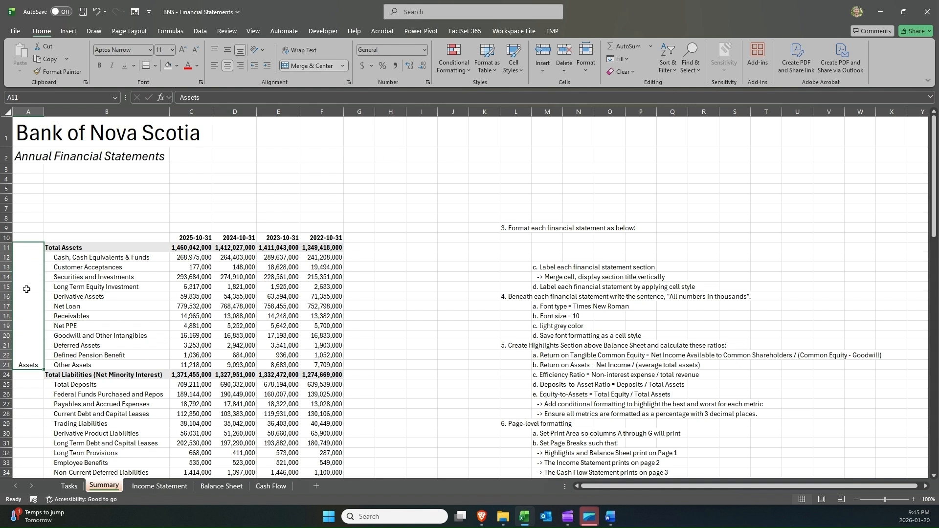
Middle-align the Assets section label in the merged cell A11:A23 and rotate its text up.
{"action": "left_click", "coordinate": [224, 51]}
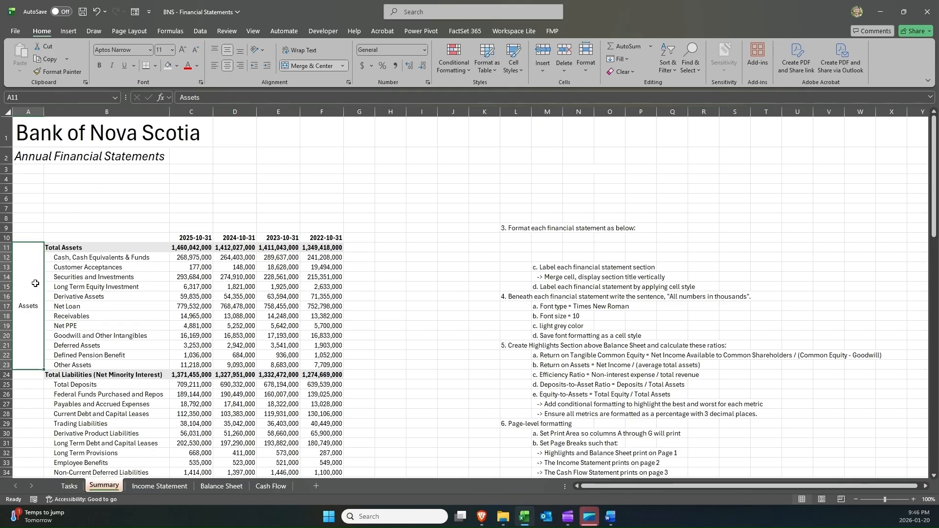
{"action": "left_click", "coordinate": [263, 45]}
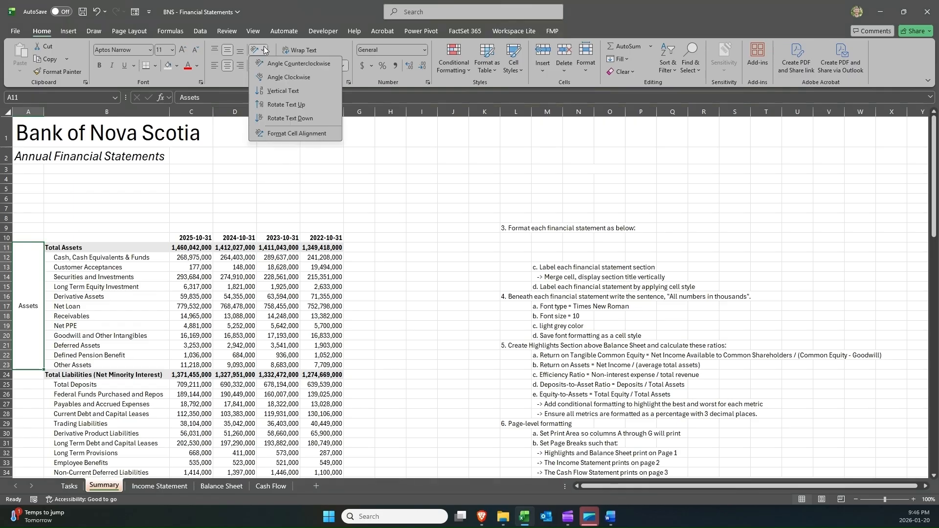
{"action": "left_click", "coordinate": [278, 104]}
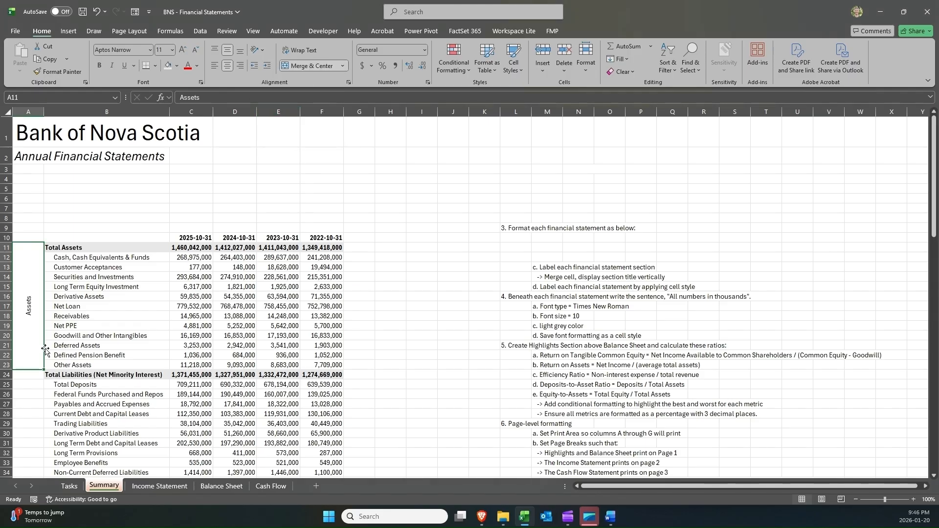
Merge and center A24:A35 beside the liability rows and enter the section label Liabilities.
{"action": "scroll", "coordinate": [52, 248], "scroll_direction": "down", "scroll_amount": 4}
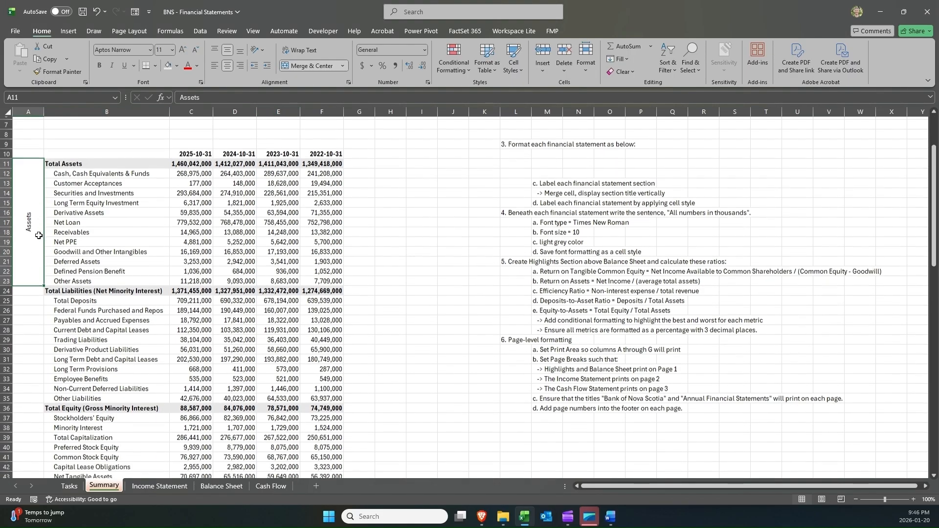
{"action": "left_click_drag", "start_coordinate": [33, 260], "coordinate": [33, 369]}
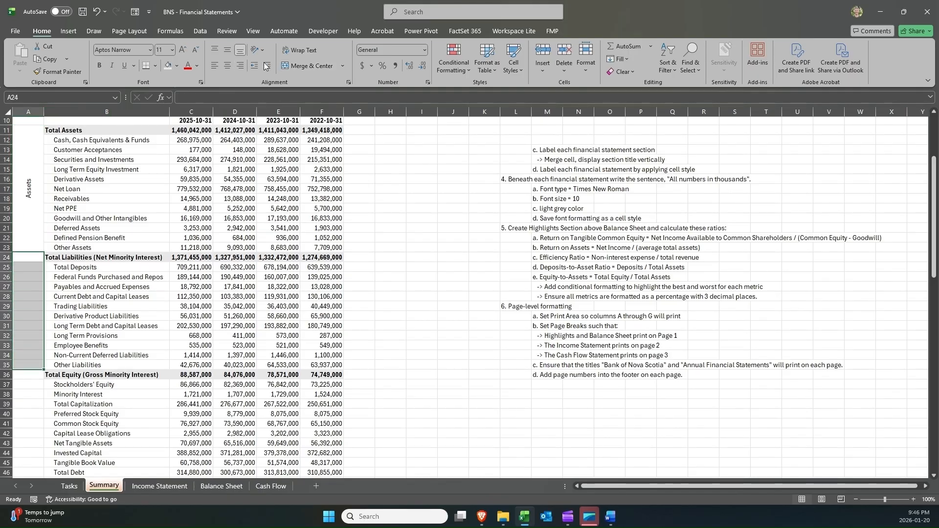
{"action": "left_click", "coordinate": [309, 66]}
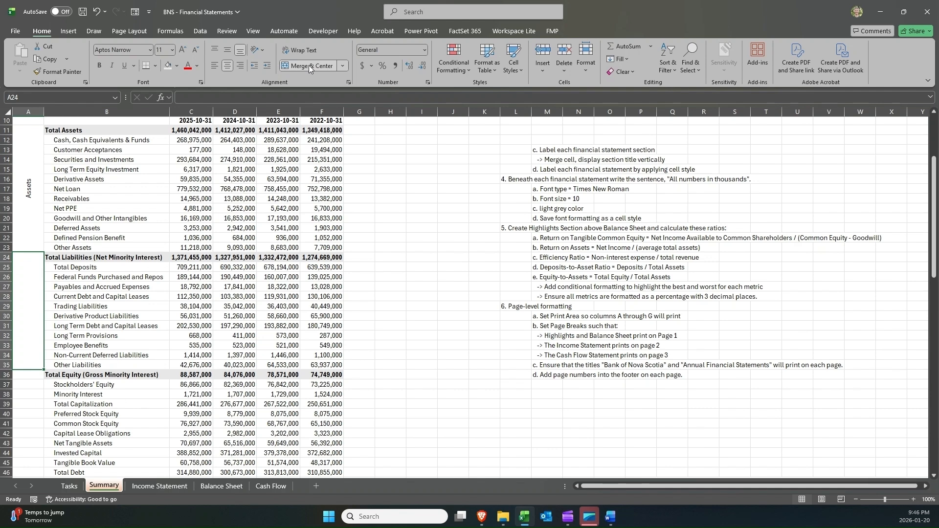
{"action": "type", "text": "Liab"}
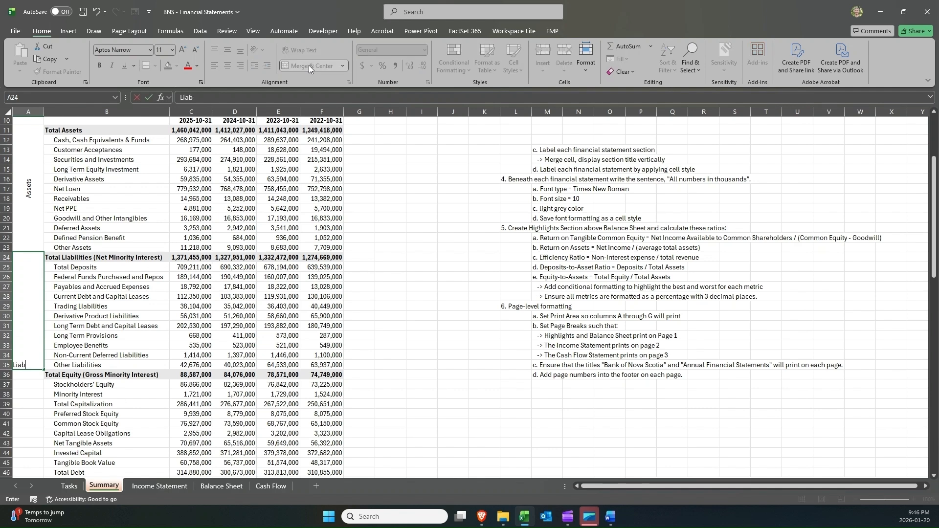
{"action": "type", "text": "ilities"}
{"action": "key", "text": "Return"}
Merge and center A36:A48 beside the equity rows and enter the section label Equity.
{"action": "scroll", "coordinate": [305, 80], "scroll_direction": "down", "scroll_amount": 1}
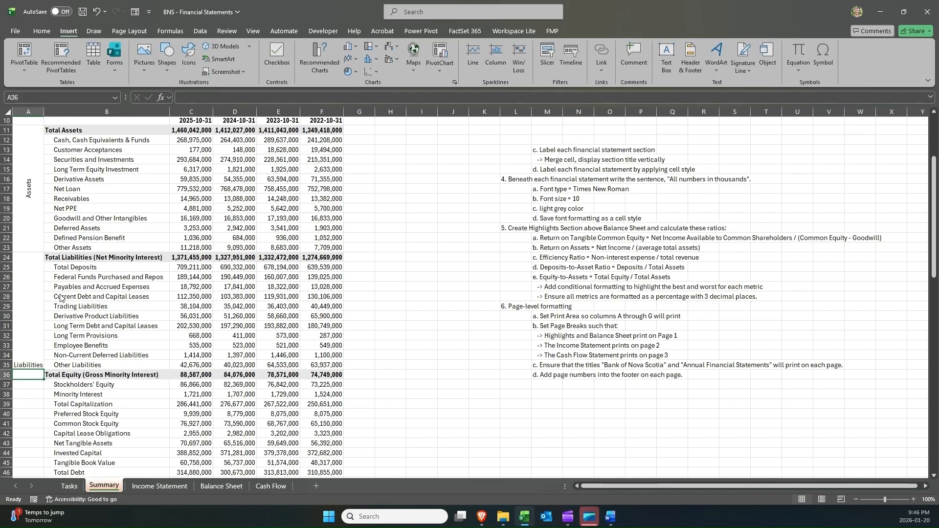
{"action": "scroll", "coordinate": [59, 299], "scroll_direction": "down", "scroll_amount": 3}
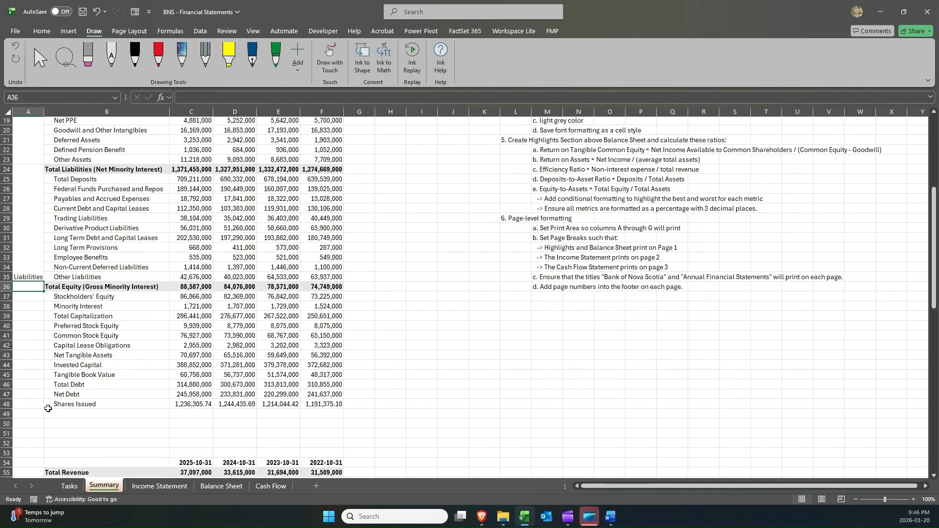
{"action": "left_click", "coordinate": [26, 403], "text": "shift"}
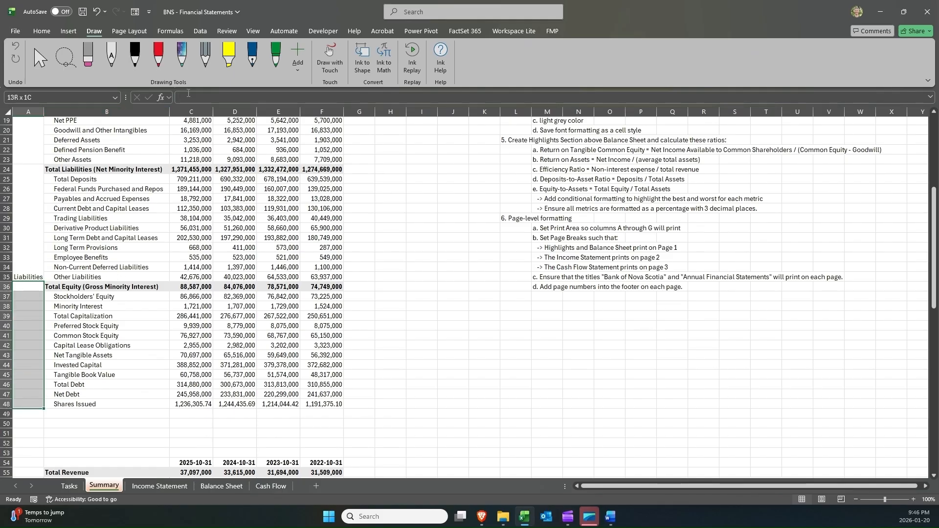
{"action": "left_click", "coordinate": [43, 32]}
{"action": "left_click", "coordinate": [302, 59]}
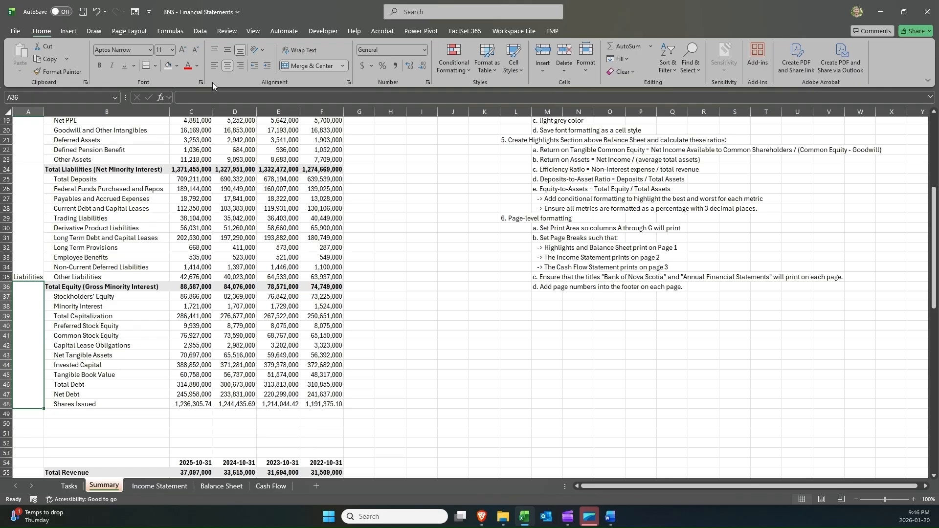
{"action": "type", "text": "Equity"}
{"action": "key", "text": "ctrl+Return"}
{"action": "key", "text": "Right"}
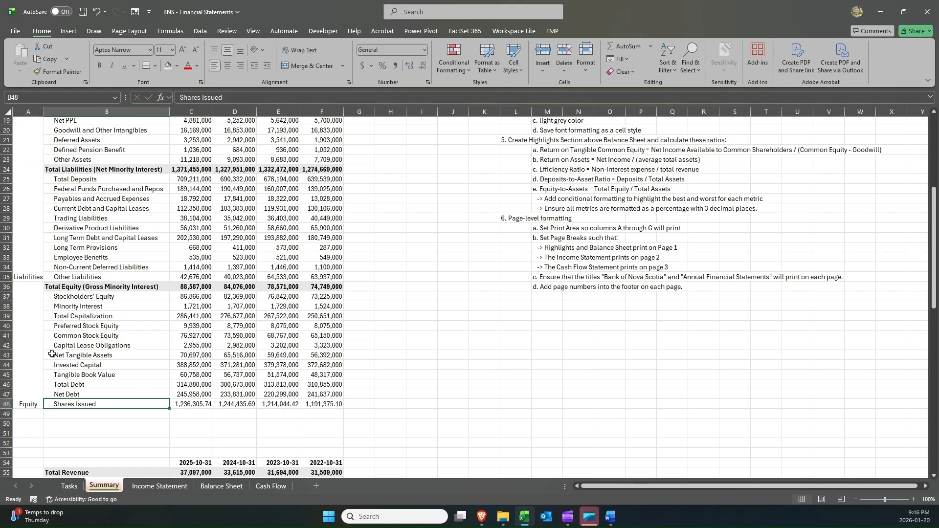
Check the income statement's grouping by summing the 2025 income items C56:C57 and the provision, expense and other items C58:C61.
{"action": "scroll", "coordinate": [53, 350], "scroll_direction": "down", "scroll_amount": 1}
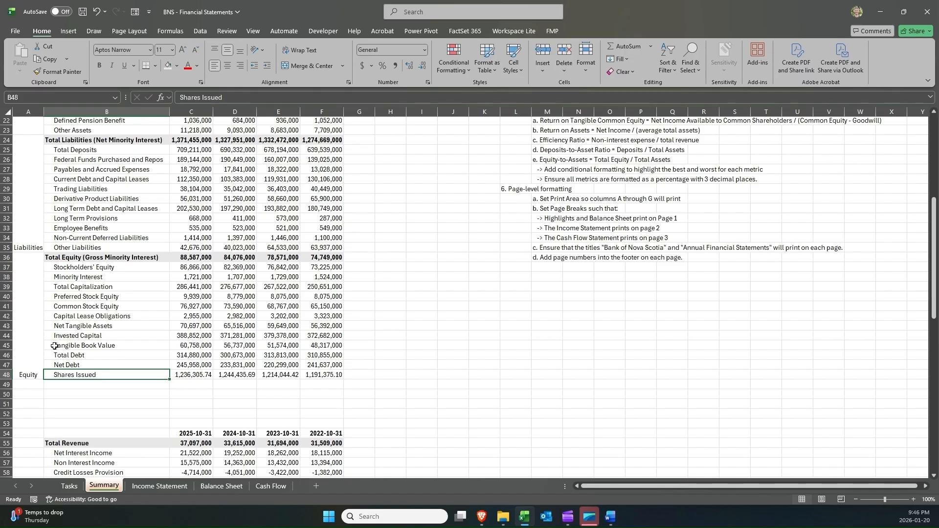
{"action": "scroll", "coordinate": [53, 346], "scroll_direction": "down", "scroll_amount": 4}
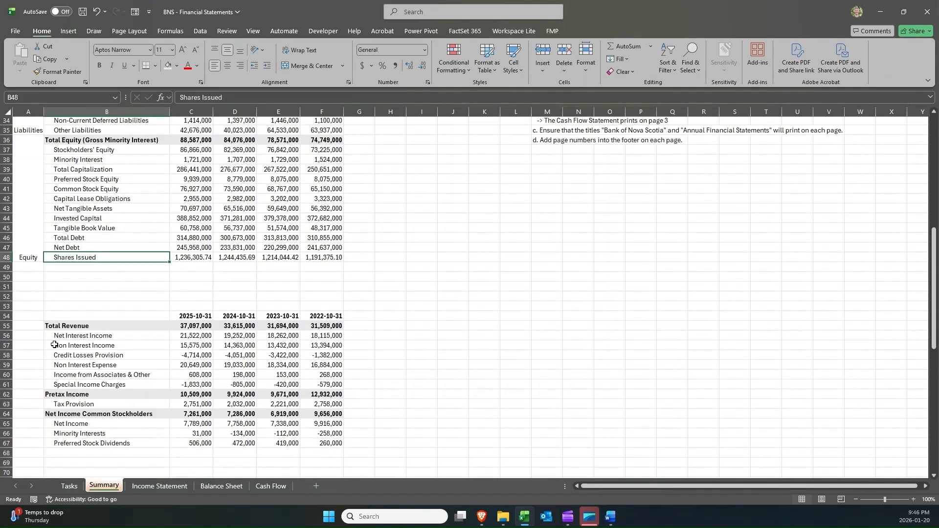
{"action": "scroll", "coordinate": [53, 344], "scroll_direction": "down", "scroll_amount": 1}
{"action": "left_click_drag", "start_coordinate": [27, 297], "coordinate": [27, 355]}
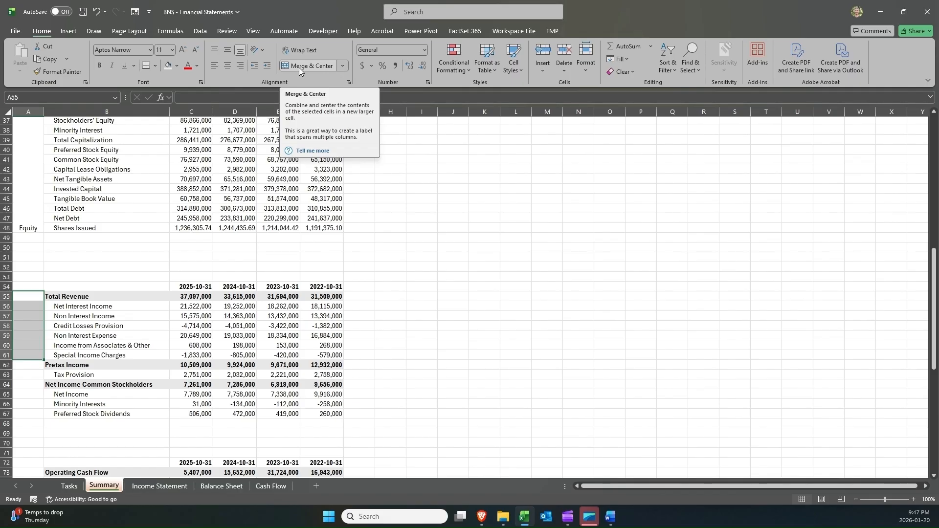
{"action": "scroll", "coordinate": [86, 248], "scroll_direction": "down", "scroll_amount": 1}
{"action": "scroll", "coordinate": [86, 248], "scroll_direction": "down", "scroll_amount": 5}
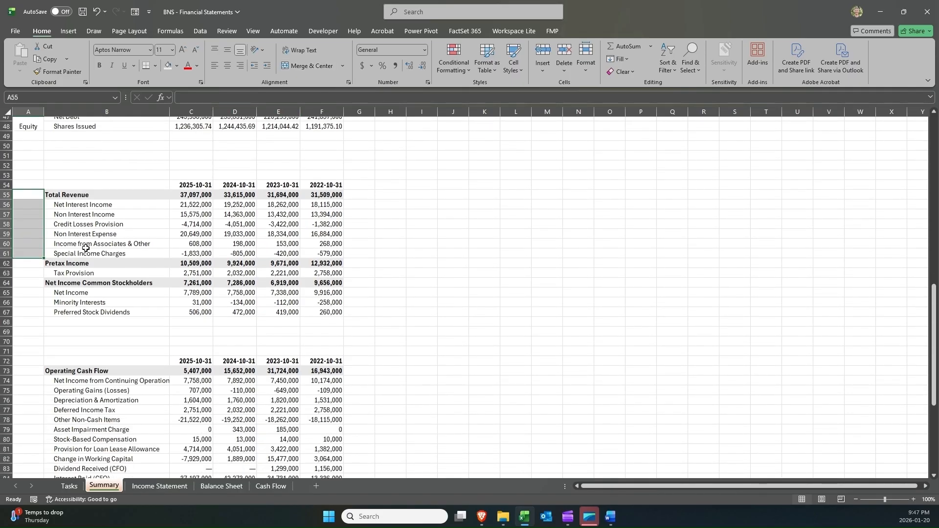
{"action": "scroll", "coordinate": [86, 248], "scroll_direction": "up", "scroll_amount": 3}
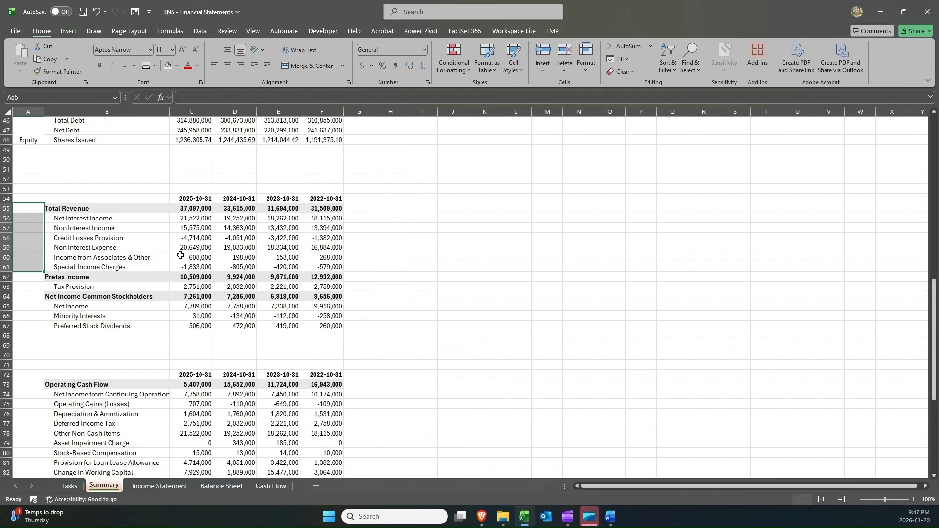
{"action": "left_click", "coordinate": [181, 216]}
{"action": "left_click_drag", "start_coordinate": [181, 215], "coordinate": [181, 237]}
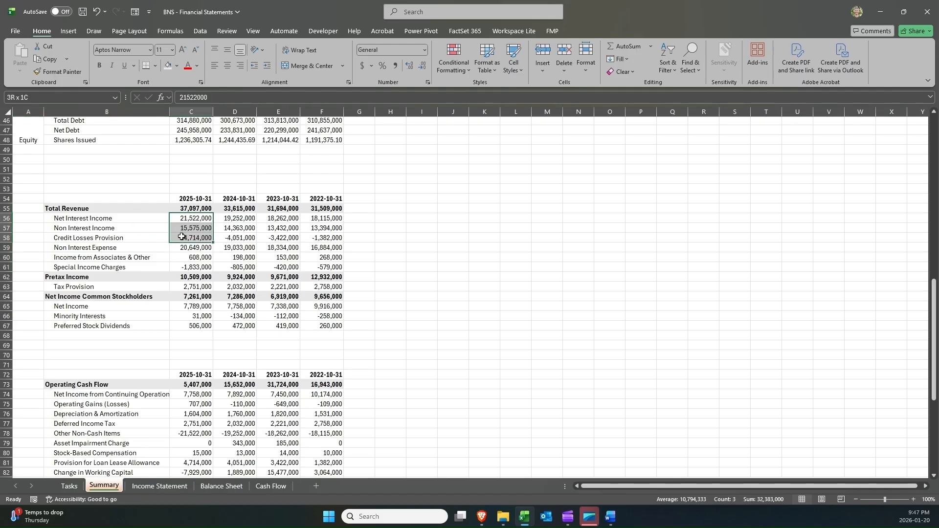
{"action": "left_click_drag", "start_coordinate": [181, 236], "coordinate": [181, 231]}
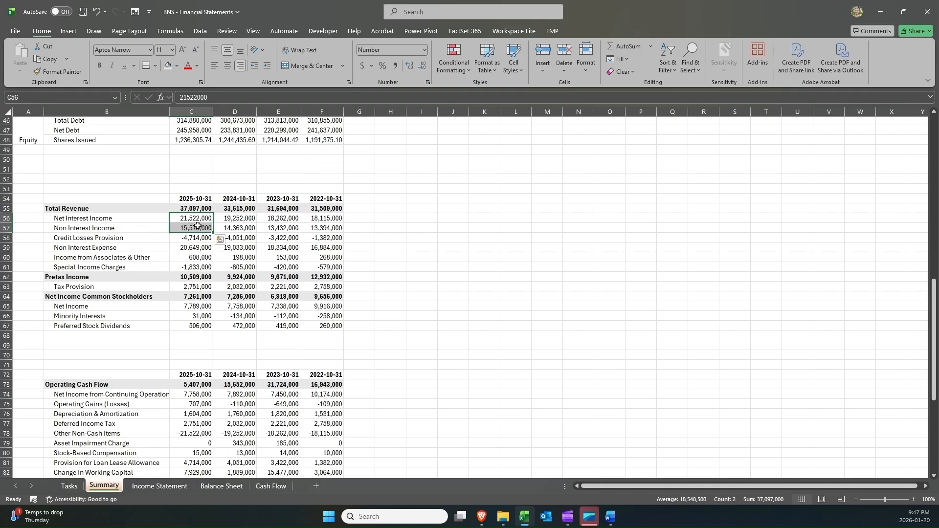
{"action": "left_click_drag", "start_coordinate": [184, 241], "coordinate": [186, 264]}
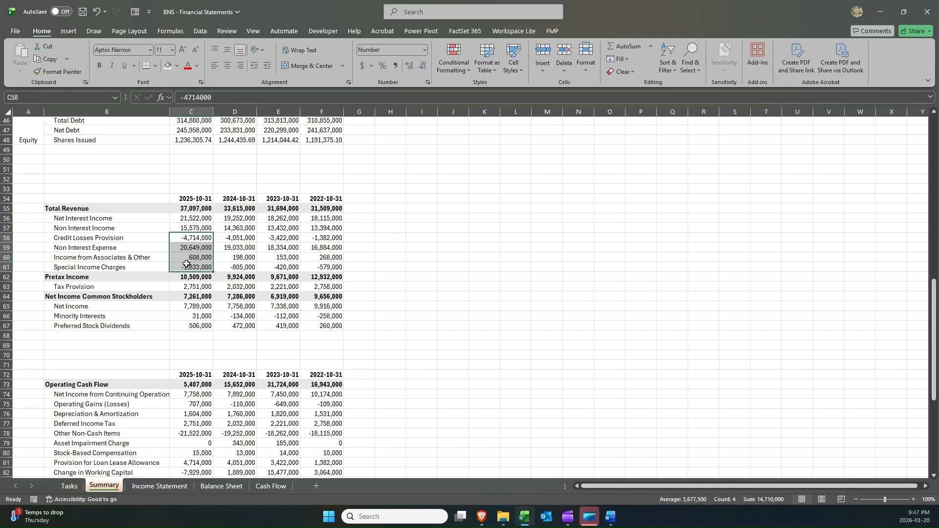
Merge and center A55:A61 beside the revenue and expense rows and enter the section label Revenues & Expenses.
{"action": "left_click_drag", "start_coordinate": [22, 209], "coordinate": [26, 268]}
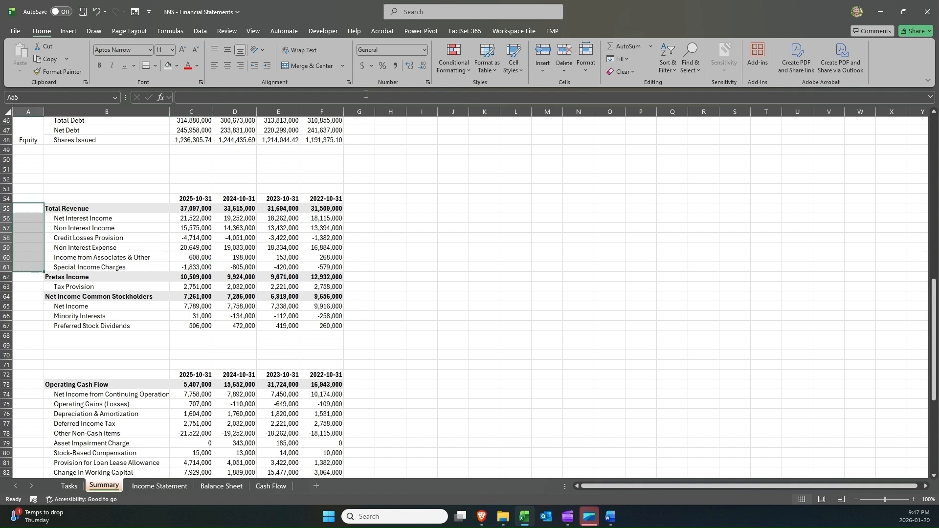
{"action": "left_click", "coordinate": [289, 69]}
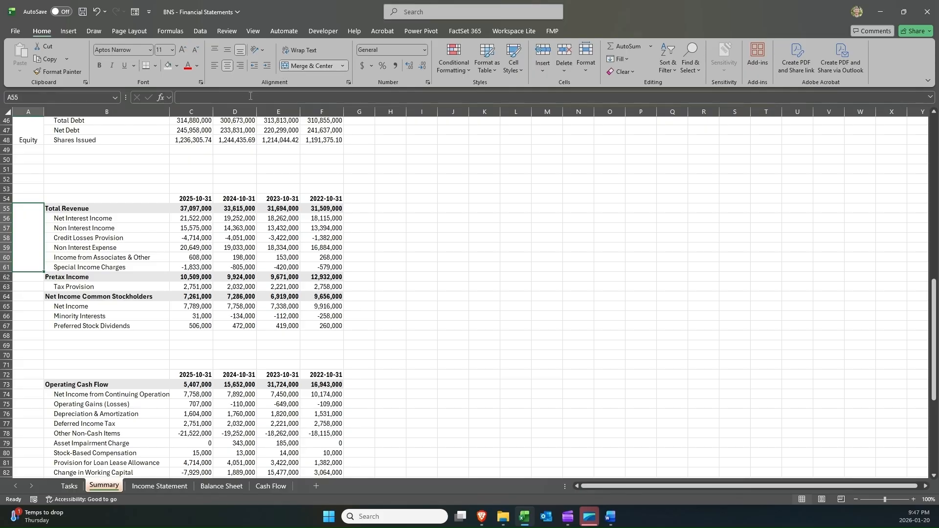
{"action": "type", "text": "Revenues & Ex"}
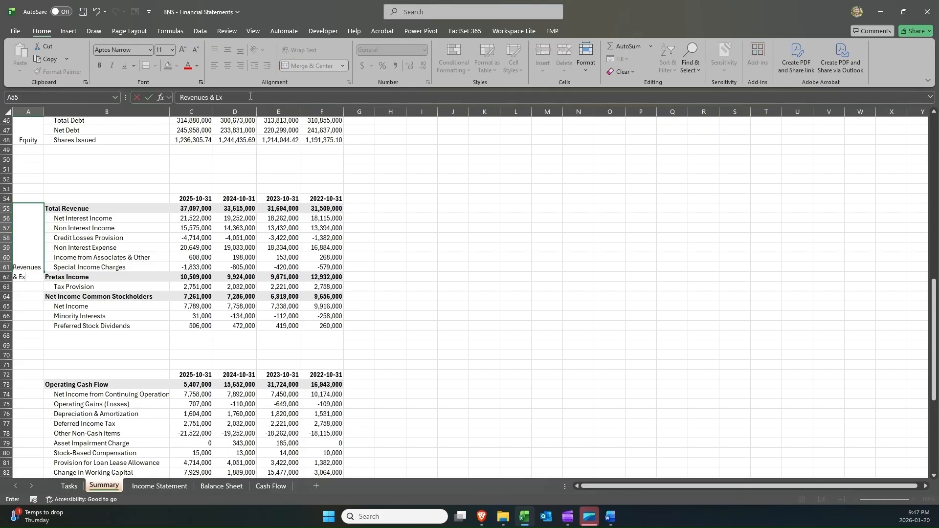
{"action": "type", "text": "penses"}
{"action": "key", "text": "Return"}
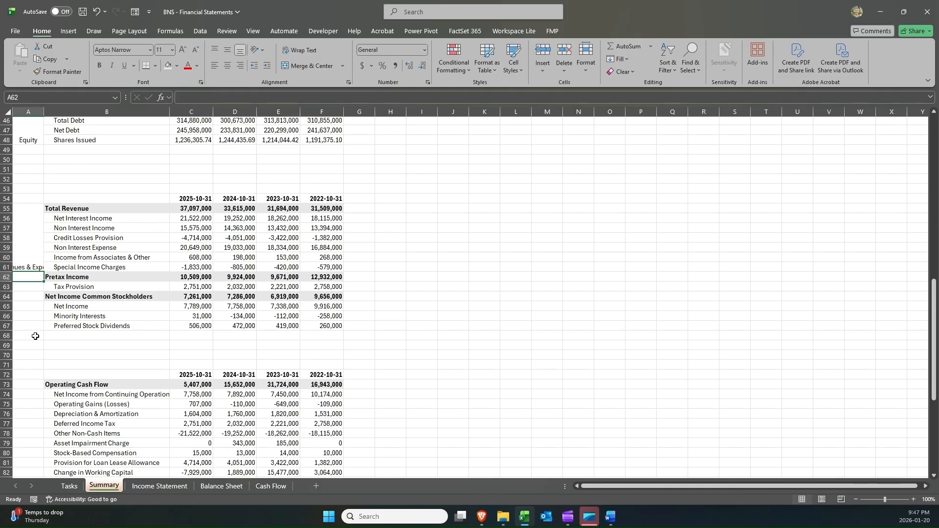
Merge and center A62:A67 beside the pretax and net income rows and enter the section label Earnings.
{"action": "left_click", "coordinate": [69, 277]}
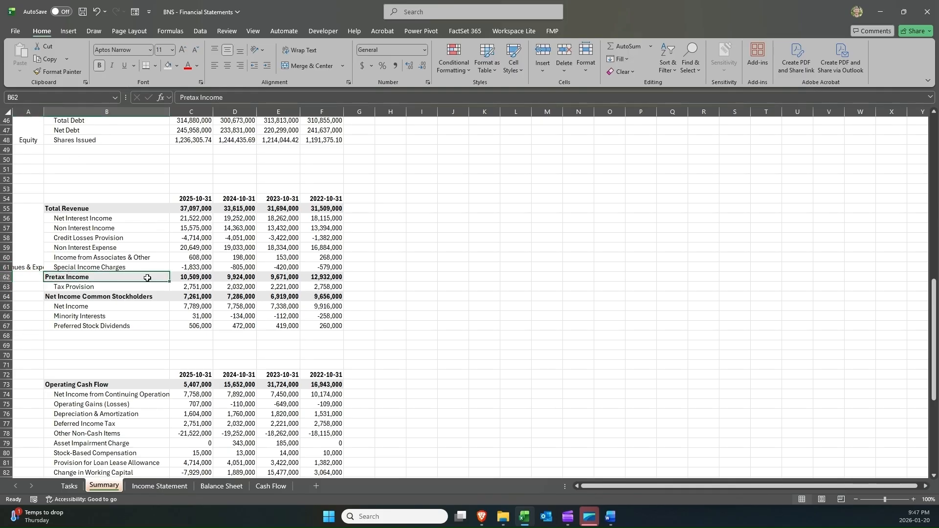
{"action": "left_click", "coordinate": [190, 276]}
{"action": "left_click", "coordinate": [110, 277]}
{"action": "left_click", "coordinate": [47, 294]}
{"action": "left_click", "coordinate": [26, 274]}
{"action": "left_click_drag", "start_coordinate": [26, 274], "coordinate": [27, 329]}
{"action": "left_click", "coordinate": [310, 62]}
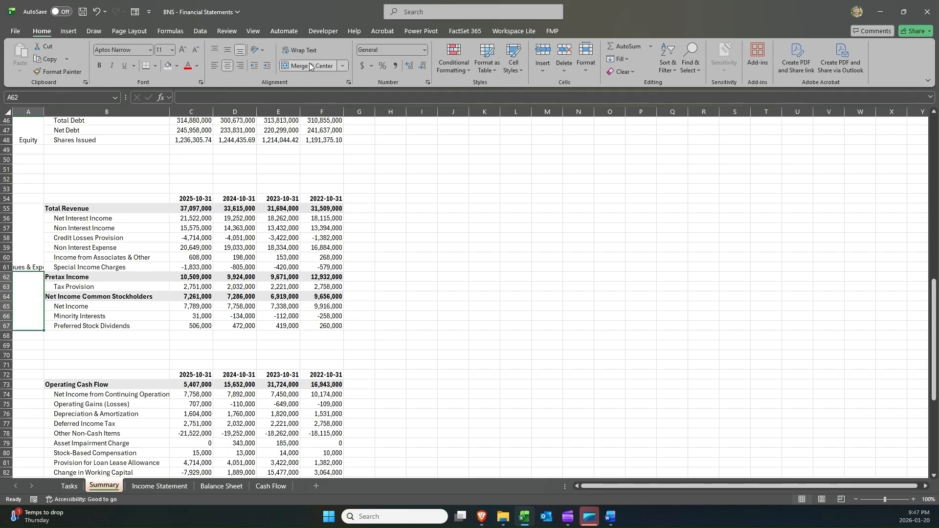
{"action": "type", "text": "Ear"}
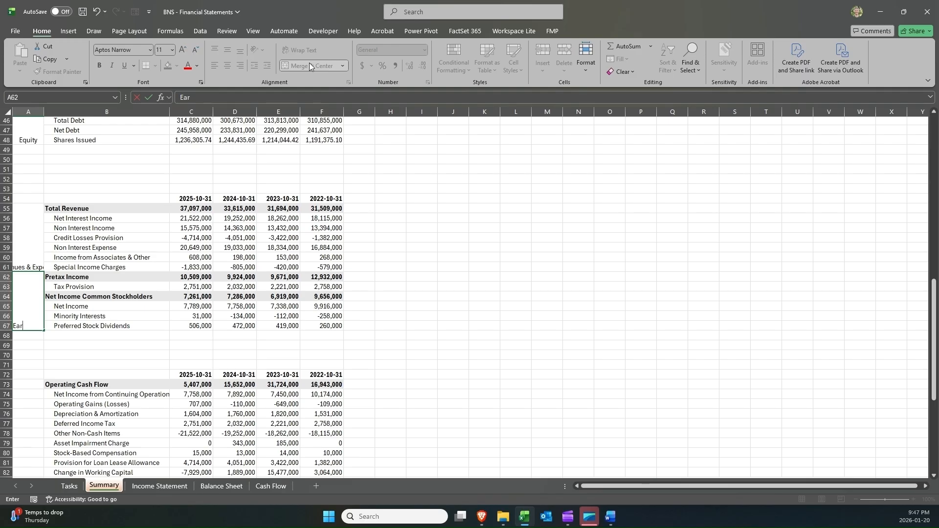
{"action": "type", "text": "nings"}
{"action": "key", "text": "Return"}
Merge and center A73:A86 beside the operating cash flow rows and enter the section label Operating.
{"action": "scroll", "coordinate": [100, 327], "scroll_direction": "down", "scroll_amount": 3}
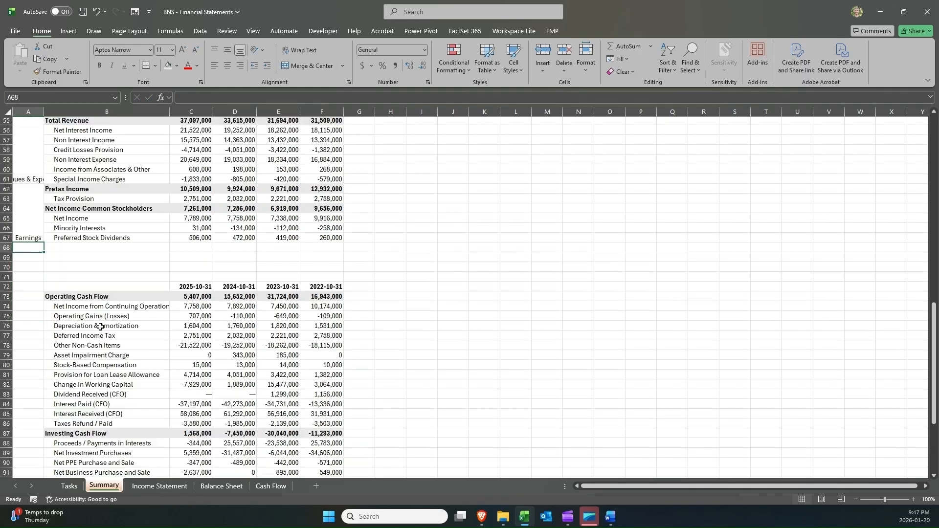
{"action": "scroll", "coordinate": [101, 327], "scroll_direction": "down", "scroll_amount": 1}
{"action": "left_click", "coordinate": [42, 270]}
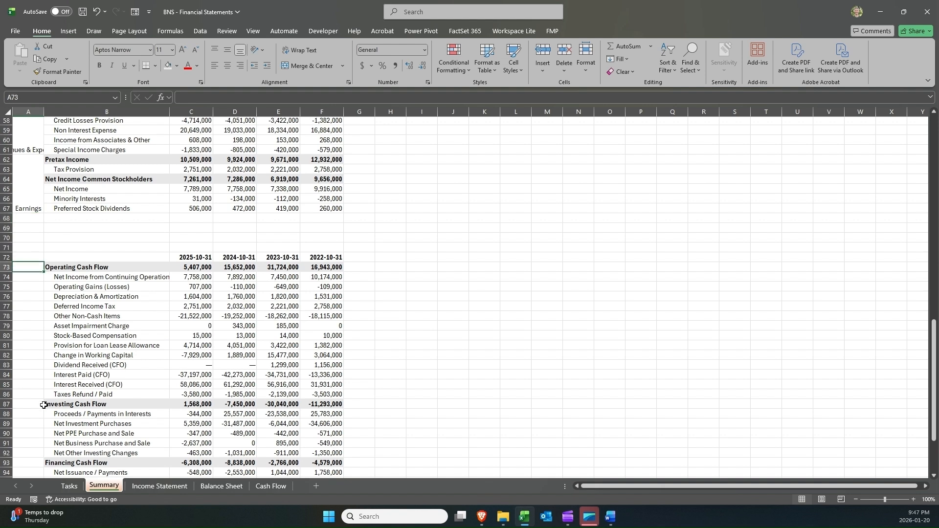
{"action": "left_click_drag", "start_coordinate": [39, 395], "coordinate": [39, 394]}
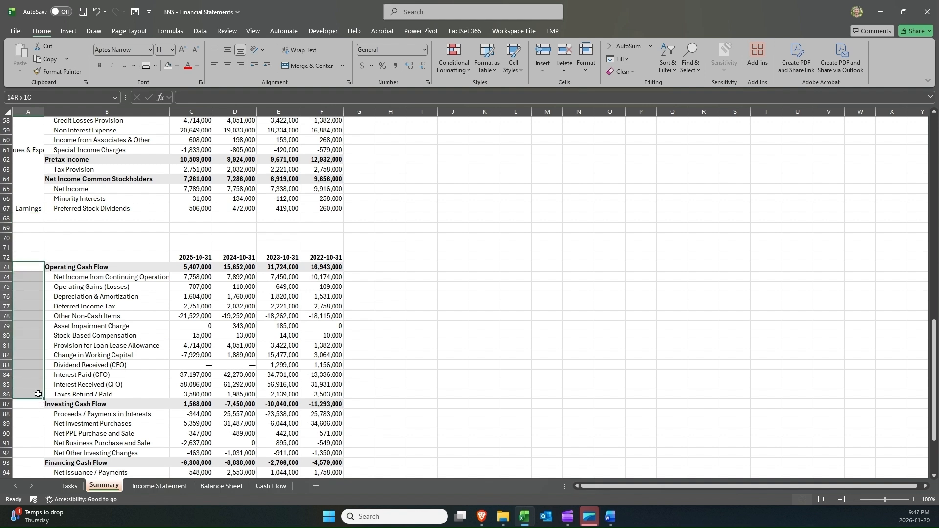
{"action": "left_click", "coordinate": [306, 62]}
{"action": "type", "text": "Opear"}
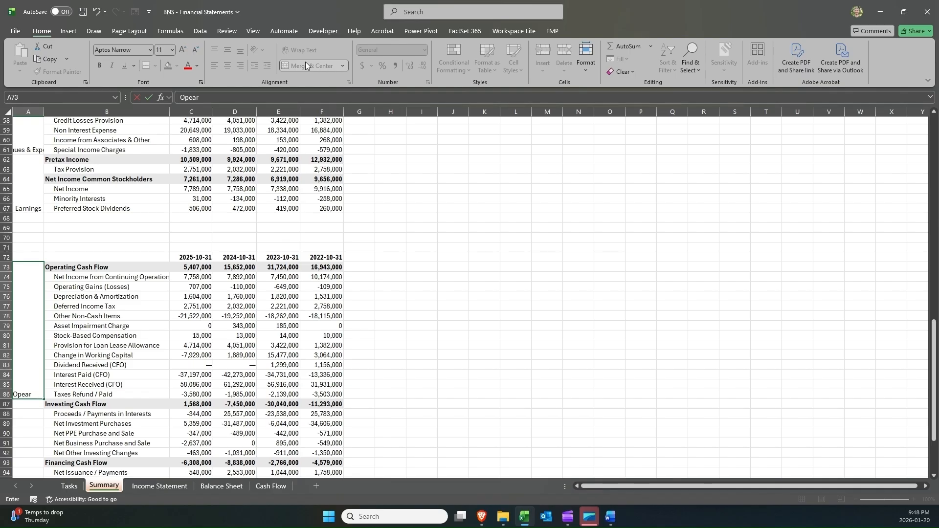
{"action": "key", "text": "BackSpace"}
{"action": "key", "text": "BackSpace"}
{"action": "type", "text": "rating Act"}
{"action": "key", "text": "BackSpace"}
{"action": "key", "text": "BackSpace"}
{"action": "key", "text": "BackSpace"}
{"action": "key", "text": "BackSpace"}
{"action": "key", "text": "Return"}
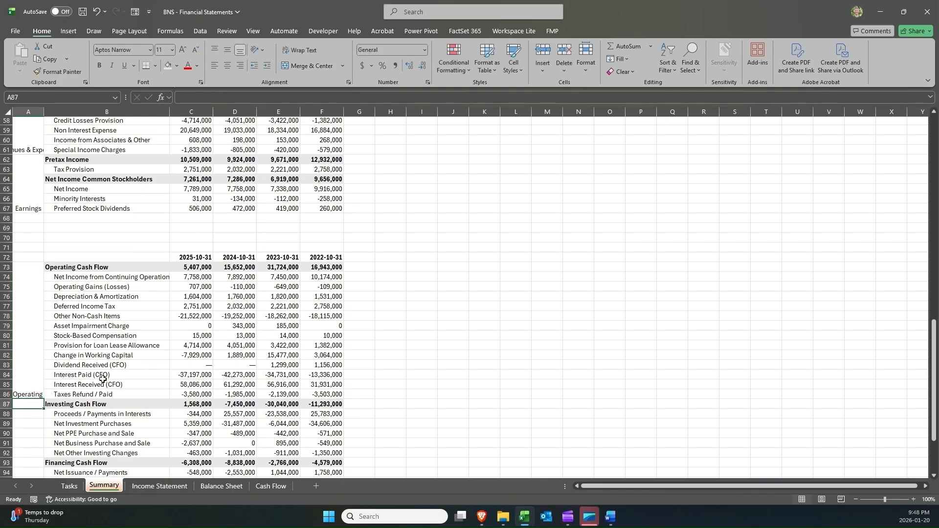
Merge and center A87:A92 beside the investing cash flow rows and enter the section label Investing.
{"action": "scroll", "coordinate": [76, 408], "scroll_direction": "down", "scroll_amount": 1}
{"action": "scroll", "coordinate": [76, 408], "scroll_direction": "down", "scroll_amount": 3}
{"action": "left_click", "coordinate": [35, 393], "text": "shift"}
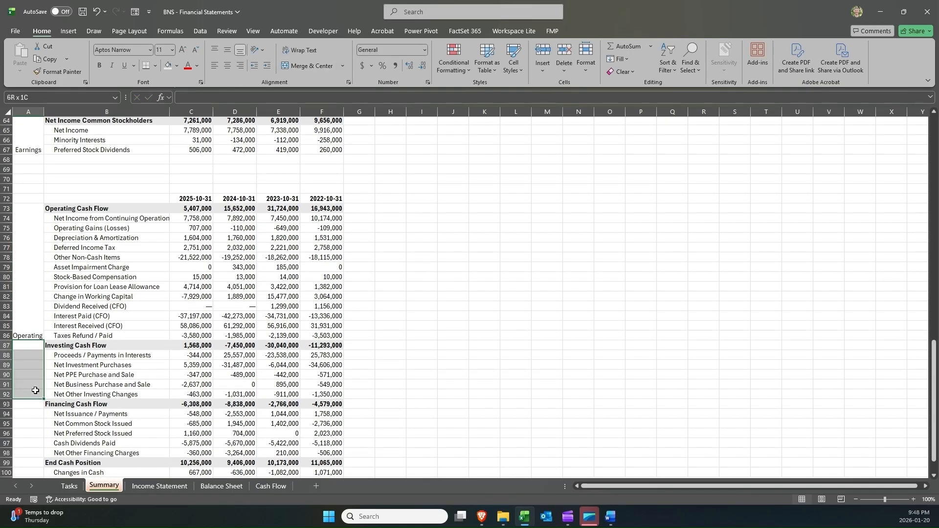
{"action": "left_click", "coordinate": [295, 70]}
{"action": "type", "text": "Investing"}
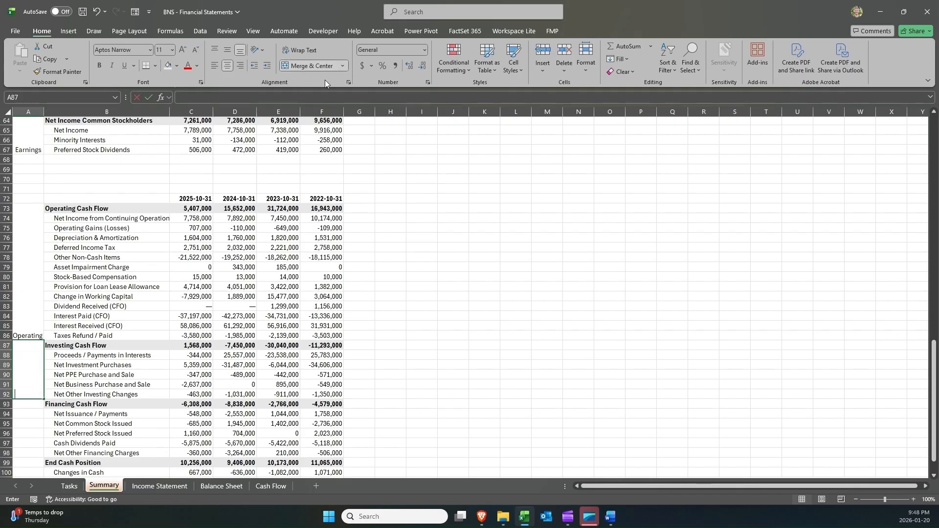
{"action": "key", "text": "Return"}
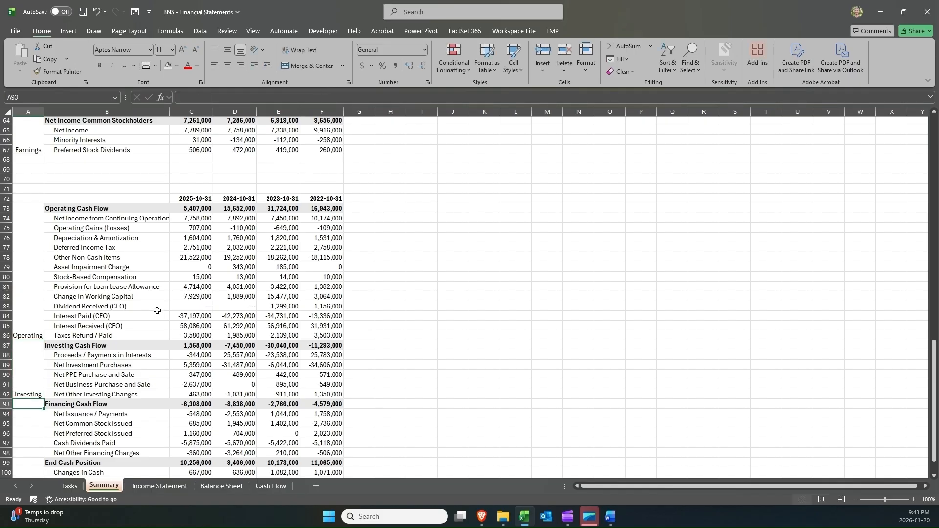
Merge and center A93:A98 beside the financing cash flow rows and enter the section label Financing.
{"action": "scroll", "coordinate": [157, 311], "scroll_direction": "down", "scroll_amount": 3}
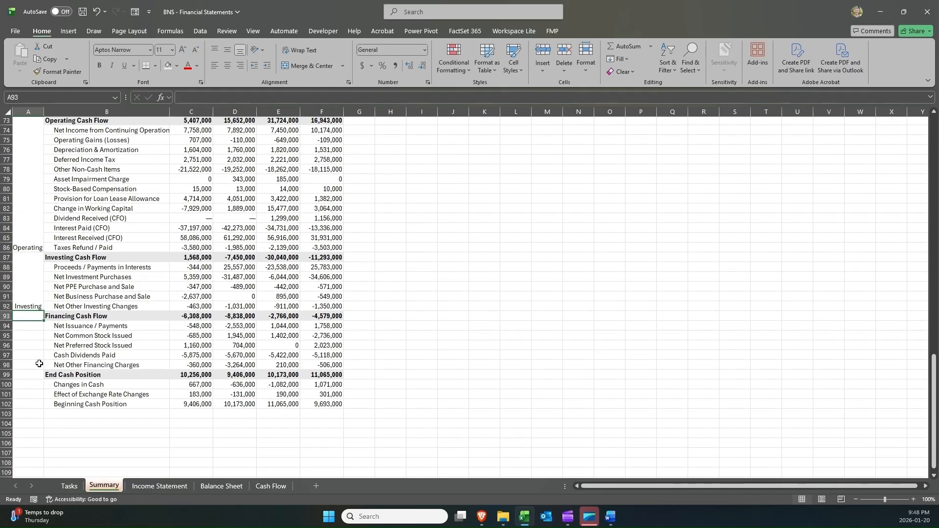
{"action": "left_click", "coordinate": [40, 364], "text": "shift"}
{"action": "left_click", "coordinate": [318, 62]}
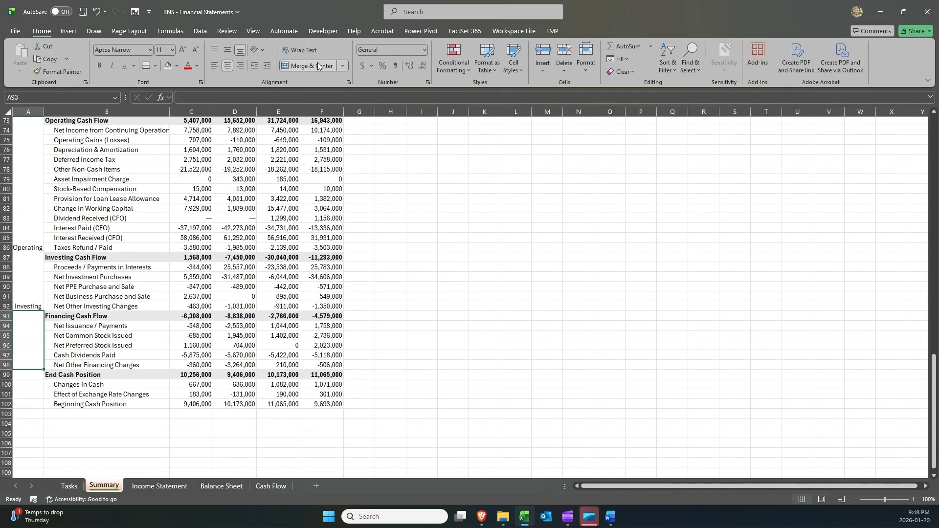
{"action": "type", "text": "Financing"}
{"action": "key", "text": "Return"}
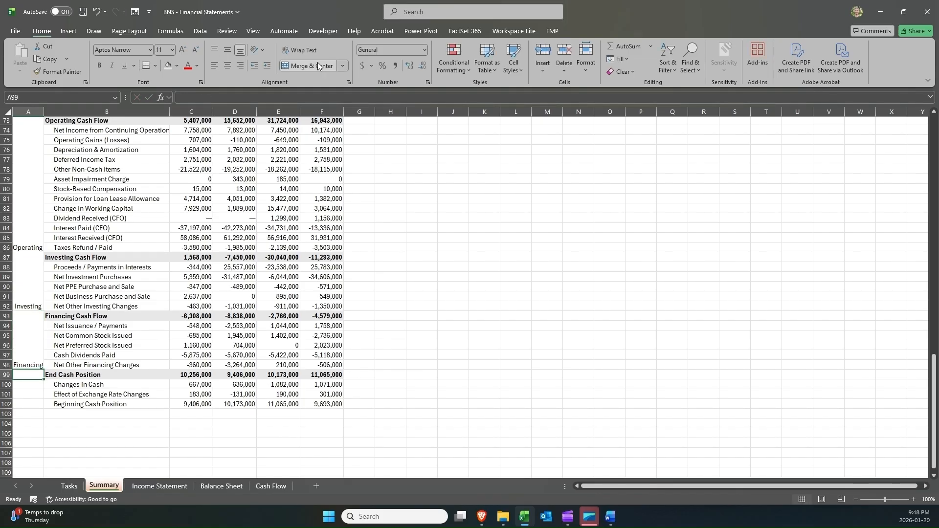
Merge and center A99:A102 beside the end cash position rows and enter the section label Net Changes.
{"action": "key", "text": "shift+Down"}
{"action": "key", "text": "shift+Down"}
{"action": "key", "text": "shift+Down"}
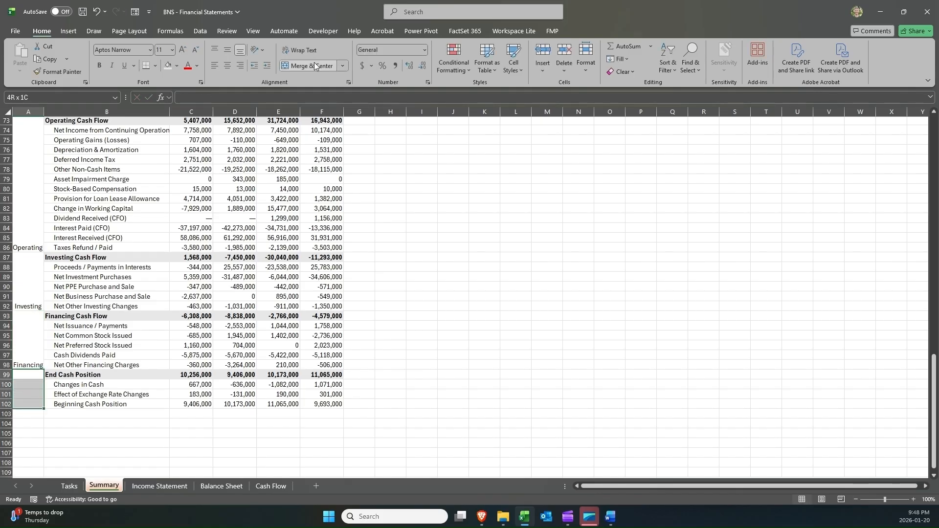
{"action": "left_click", "coordinate": [315, 65]}
{"action": "type", "text": "Net Changes"}
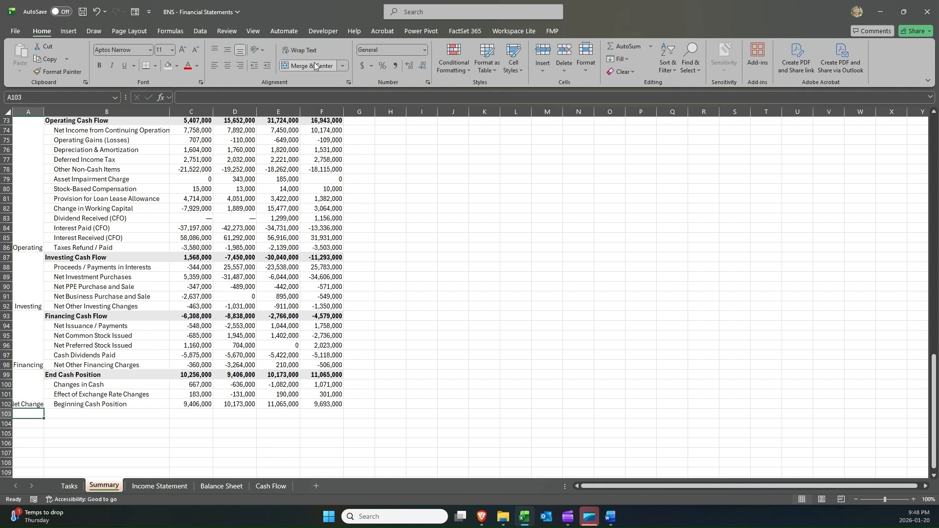
{"action": "key", "text": "ctrl+Return"}
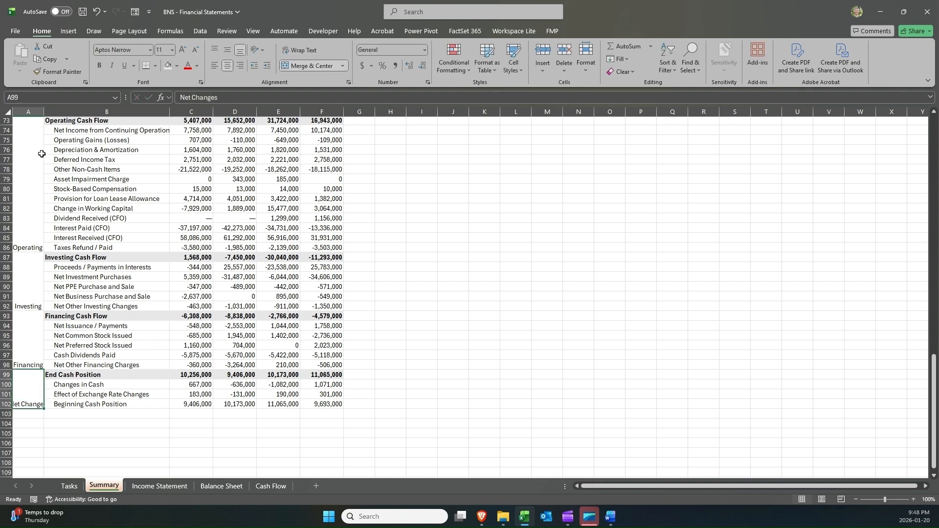
Middle-align all the merged section labels in column A, from Net Changes up to Assets, across the three statements.
{"action": "left_click", "coordinate": [34, 176], "text": "shift"}
{"action": "scroll", "coordinate": [58, 189], "scroll_direction": "up", "scroll_amount": 8}
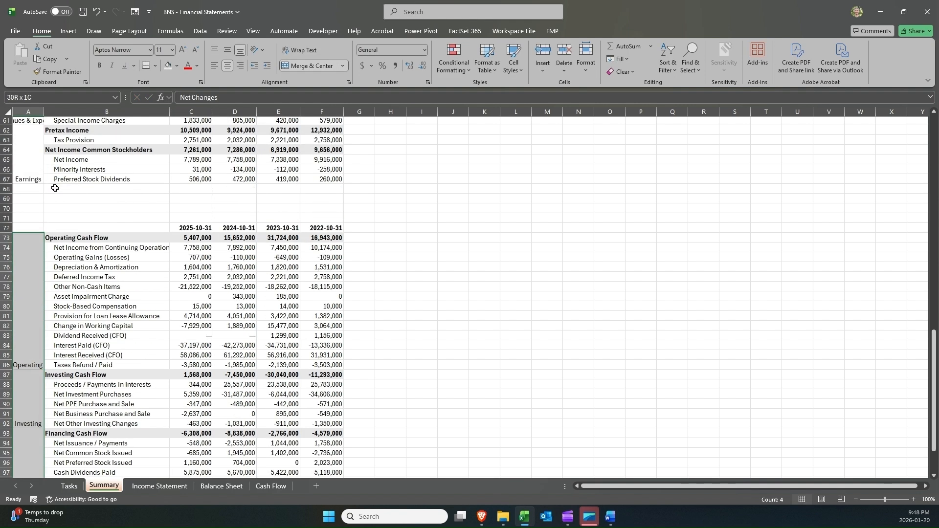
{"action": "left_click", "coordinate": [38, 213], "text": "ctrl"}
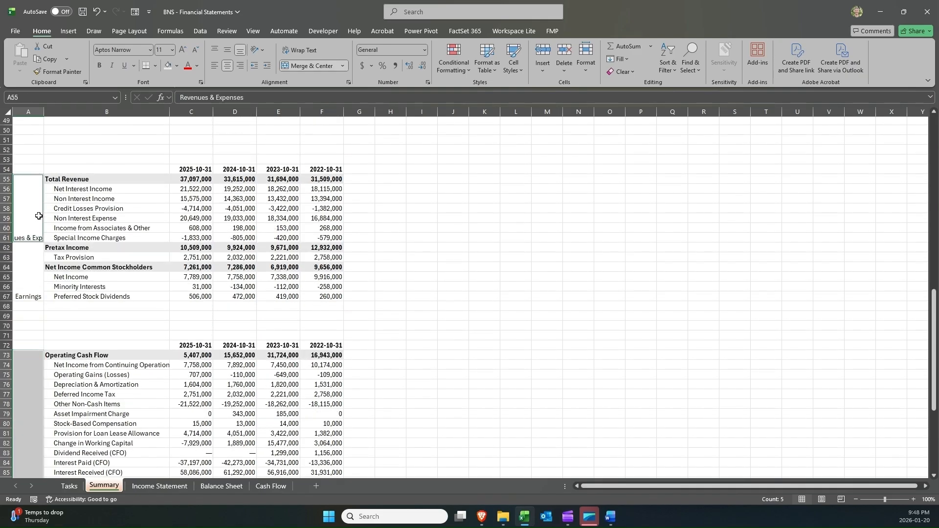
{"action": "left_click", "coordinate": [35, 252], "text": "ctrl"}
{"action": "scroll", "coordinate": [32, 240], "scroll_direction": "up", "scroll_amount": 5}
{"action": "left_click", "coordinate": [32, 234], "text": "ctrl"}
{"action": "scroll", "coordinate": [31, 234], "scroll_direction": "up", "scroll_amount": 1}
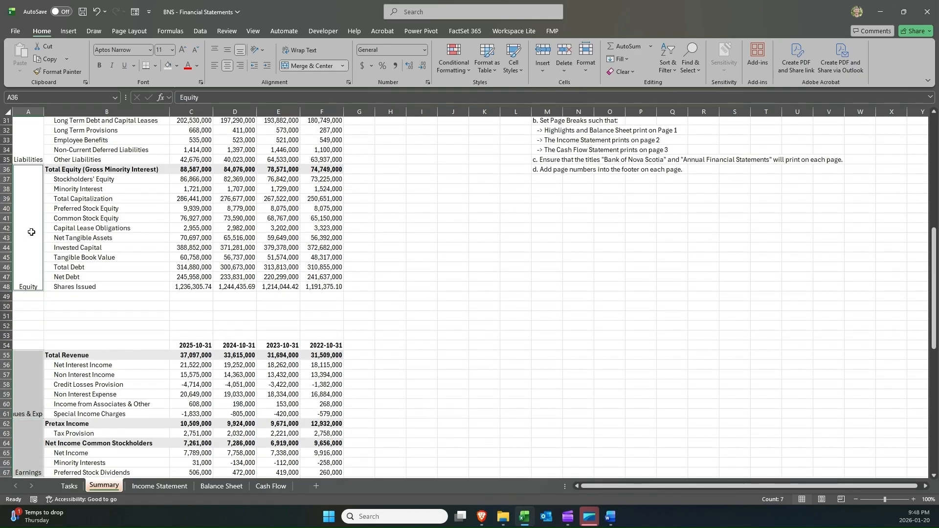
{"action": "left_click", "coordinate": [34, 164], "text": "ctrl"}
{"action": "scroll", "coordinate": [34, 168], "scroll_direction": "up", "scroll_amount": 6}
{"action": "scroll", "coordinate": [34, 171], "scroll_direction": "up", "scroll_amount": 1}
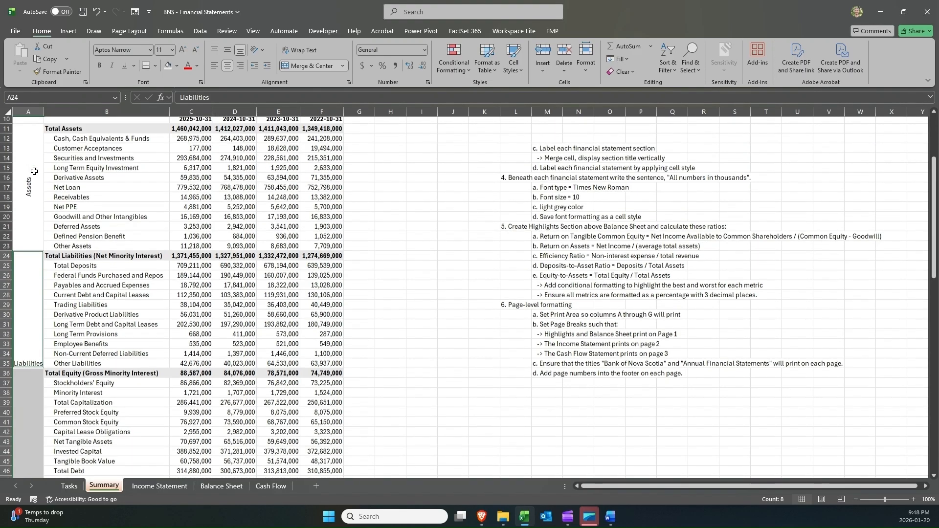
{"action": "left_click", "coordinate": [34, 171], "text": "ctrl"}
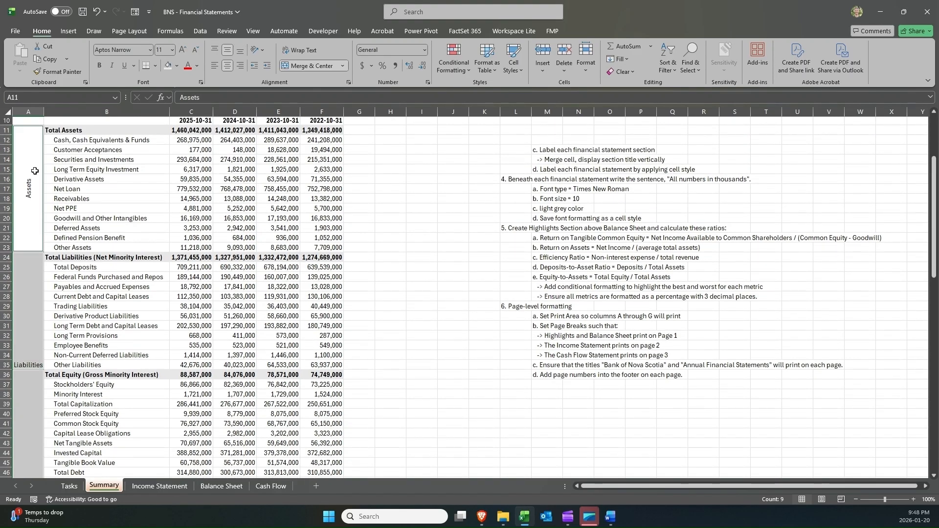
{"action": "left_click", "coordinate": [225, 52]}
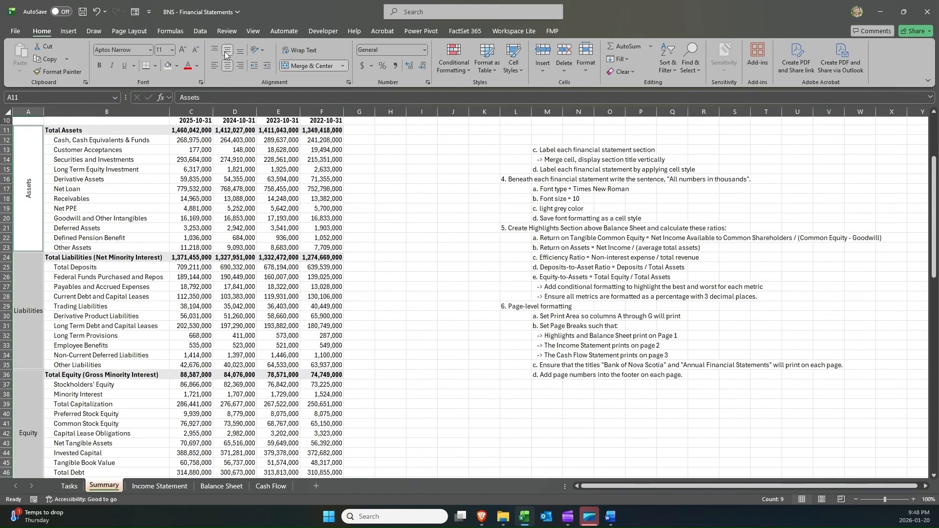
Rotate the text of all selected section labels up and fill their cells with light grey.
{"action": "left_click", "coordinate": [260, 52]}
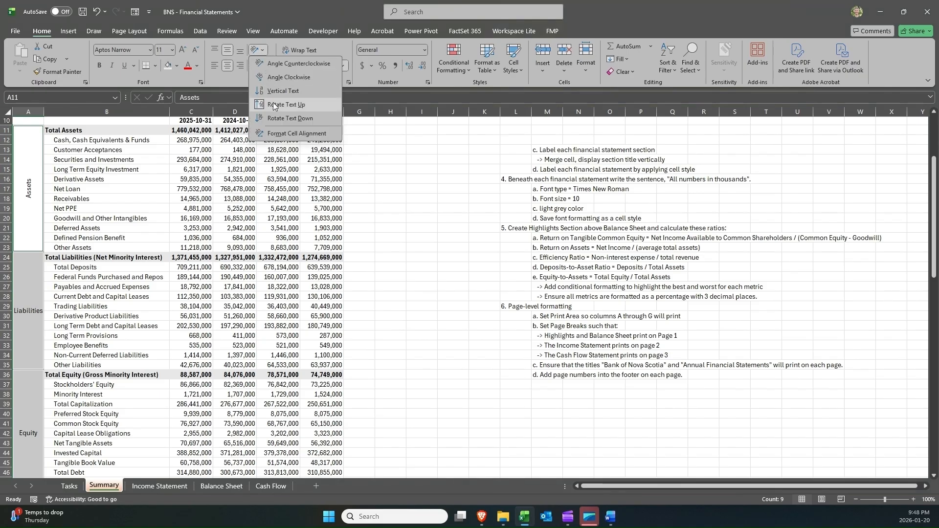
{"action": "left_click", "coordinate": [274, 103]}
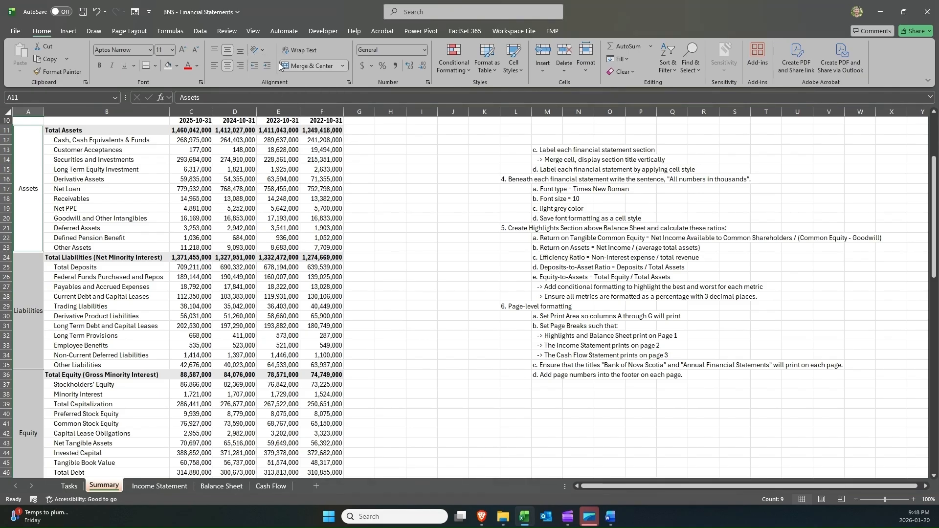
{"action": "left_click", "coordinate": [261, 50]}
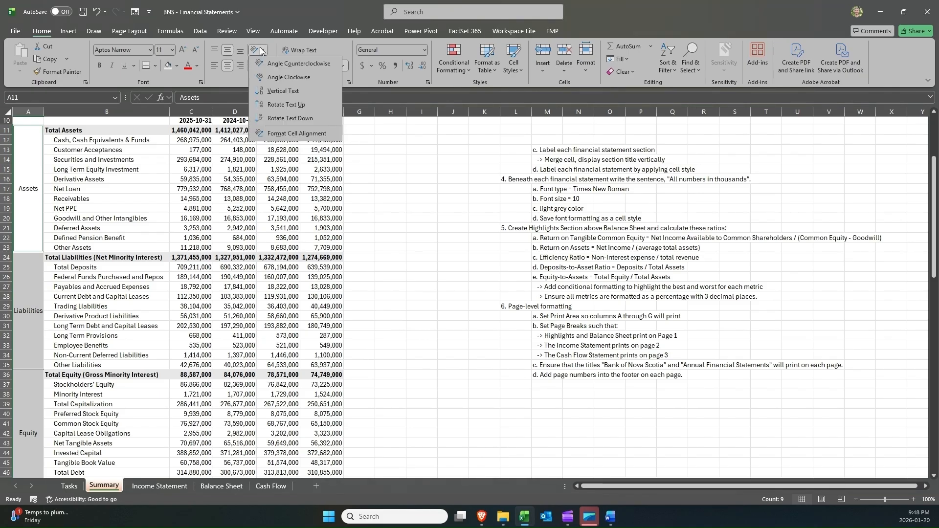
{"action": "left_click", "coordinate": [288, 102]}
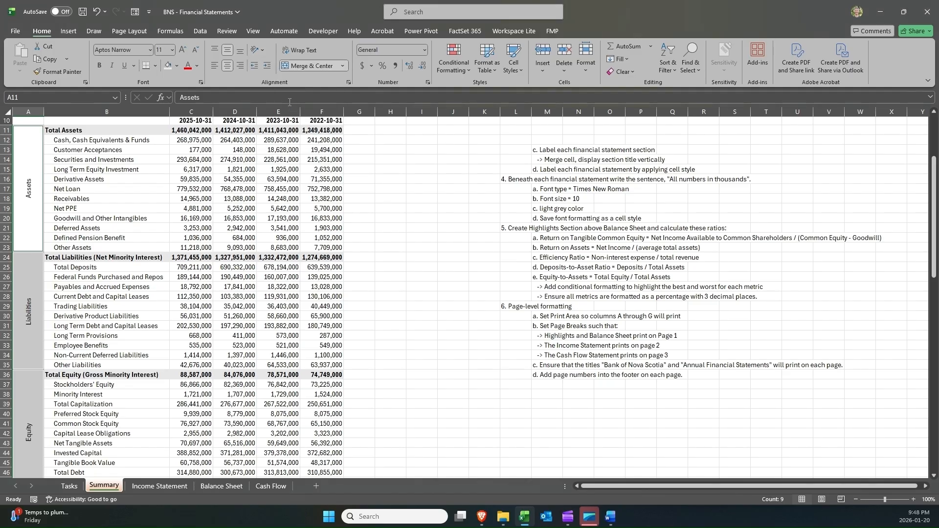
{"action": "left_click", "coordinate": [164, 65]}
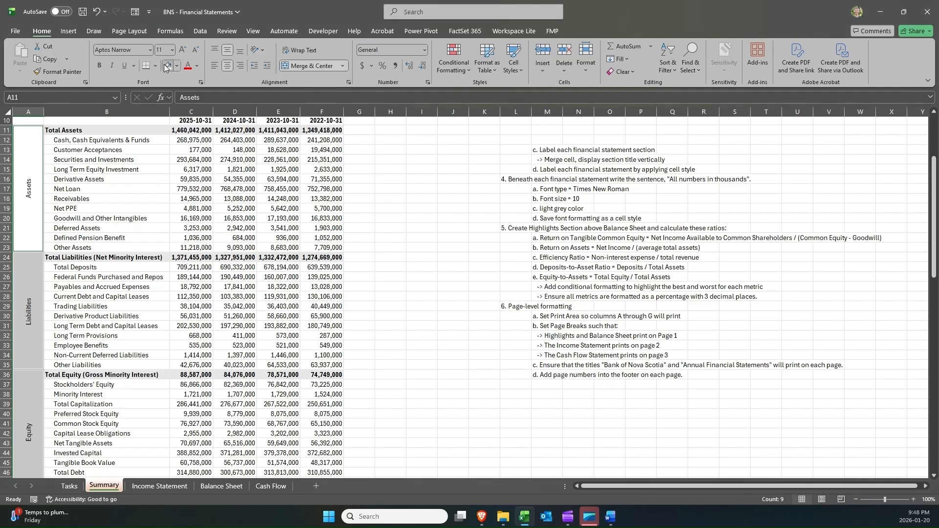
{"action": "double_click", "coordinate": [42, 110]}
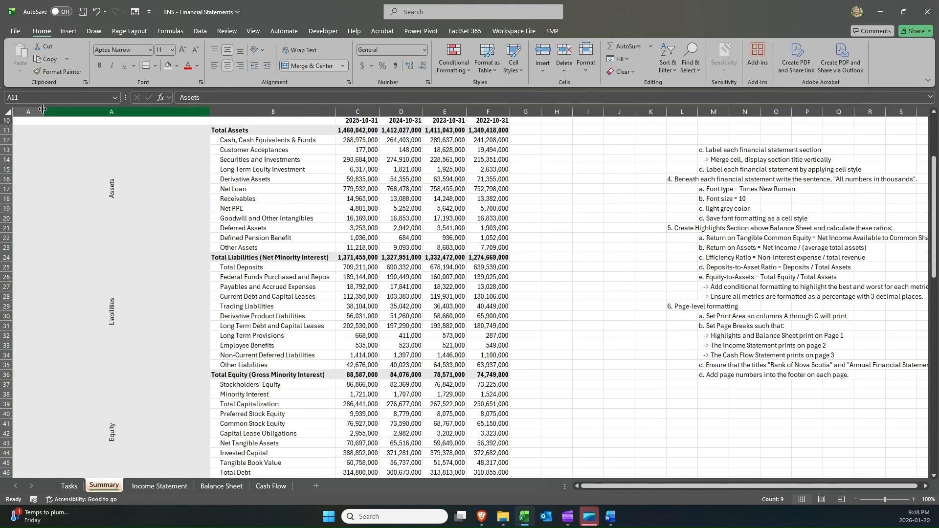
{"action": "key", "text": "ctrl+z"}
{"action": "key", "text": "ctrl+z"}
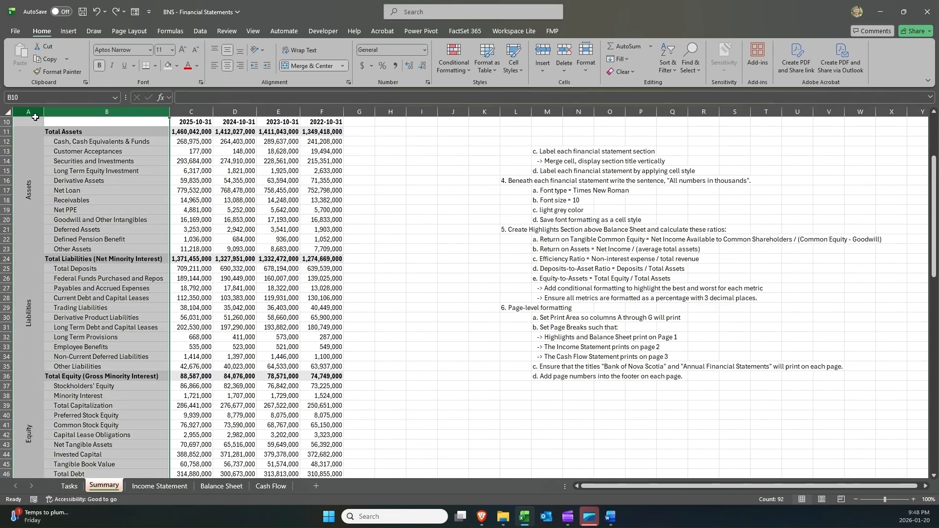
Narrow column A to just fit the vertical section labels and check them down the sheet.
{"action": "left_click", "coordinate": [37, 120]}
{"action": "left_click_drag", "start_coordinate": [43, 109], "coordinate": [25, 110]}
{"action": "left_click", "coordinate": [76, 168]}
{"action": "scroll", "coordinate": [83, 198], "scroll_direction": "down", "scroll_amount": 4}
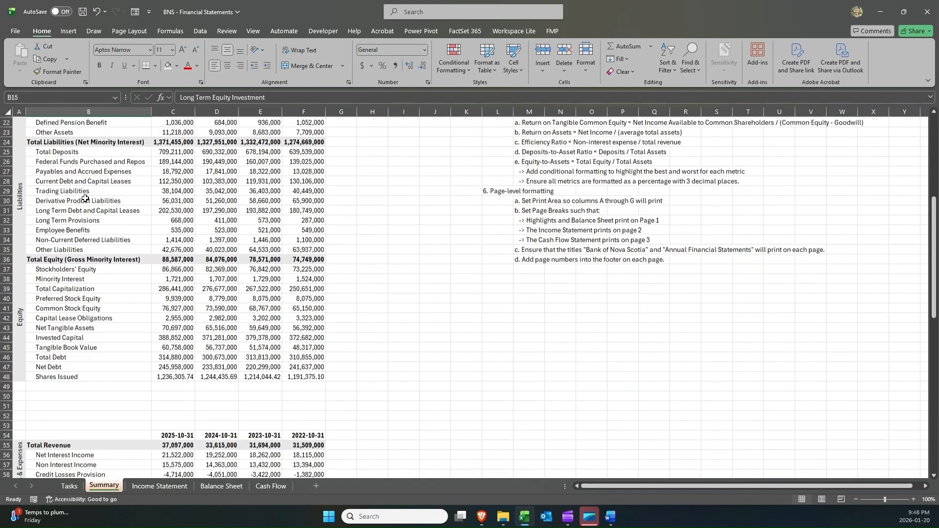
{"action": "scroll", "coordinate": [83, 198], "scroll_direction": "down", "scroll_amount": 5}
{"action": "scroll", "coordinate": [83, 198], "scroll_direction": "up", "scroll_amount": 10}
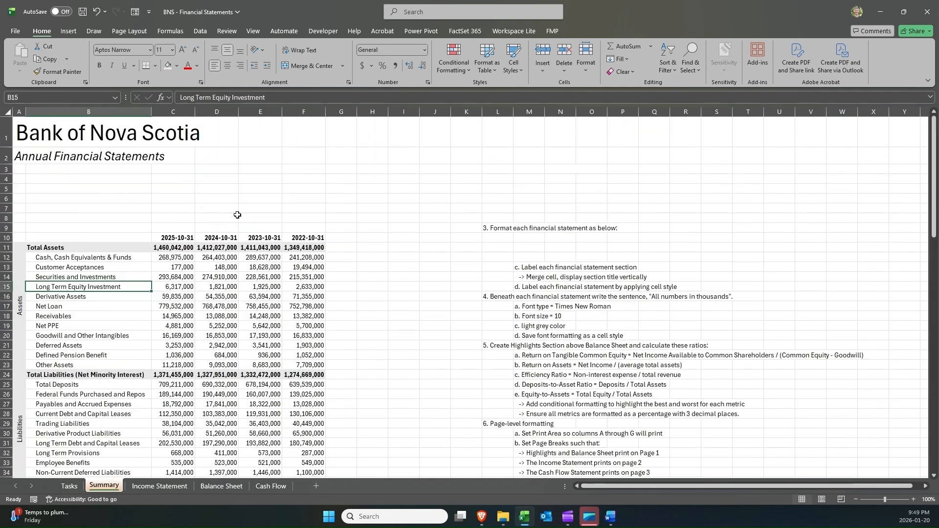
Delete the completed task notes about labeling and merging each statement section from M13:M14.
{"action": "left_click_drag", "start_coordinate": [519, 267], "coordinate": [521, 273]}
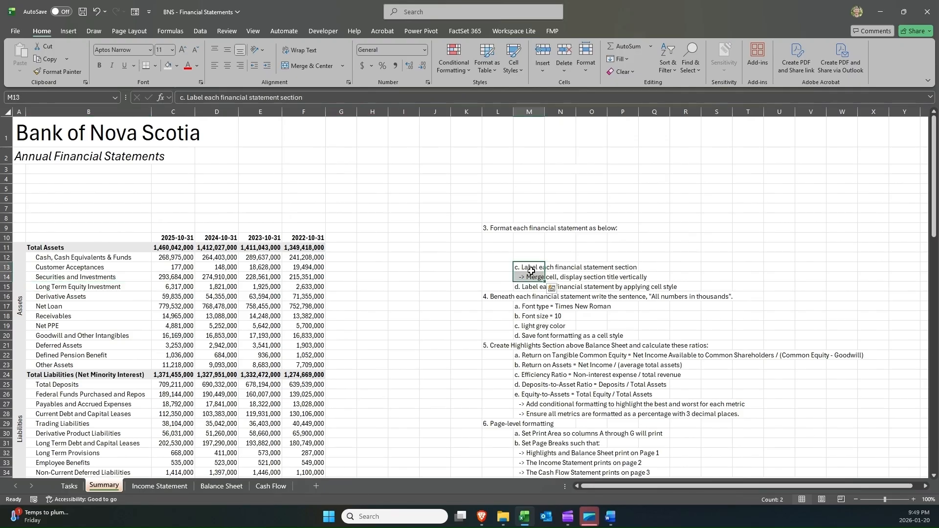
{"action": "key", "text": "Delete"}
{"action": "left_click", "coordinate": [511, 257]}
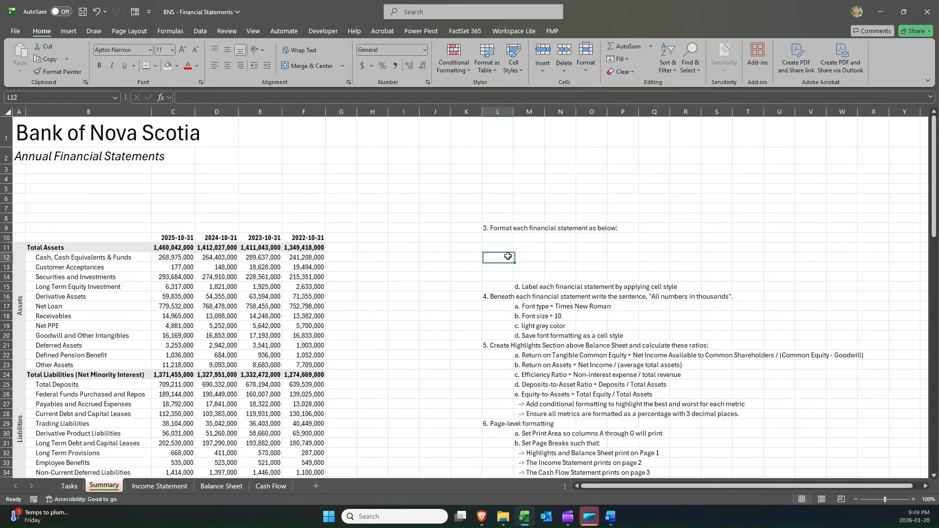
{"action": "left_click", "coordinate": [103, 219]}
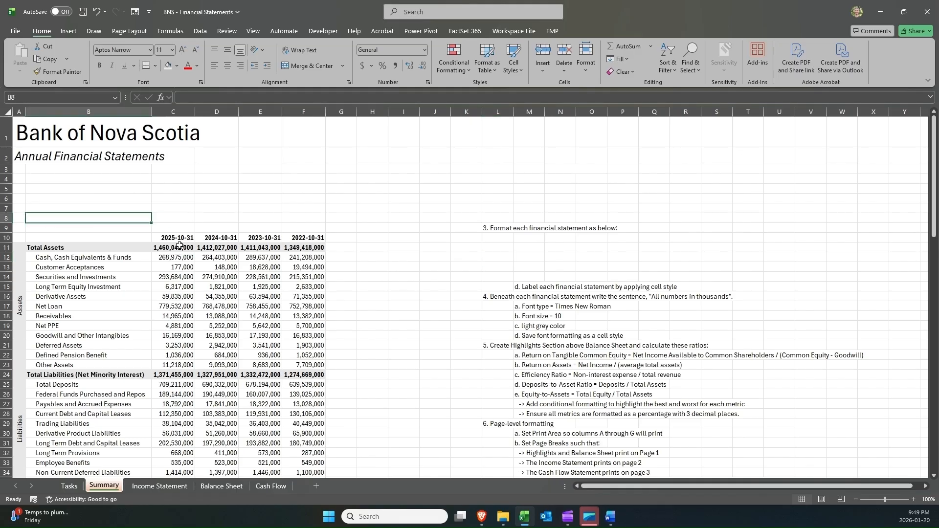
{"action": "left_click", "coordinate": [86, 227]}
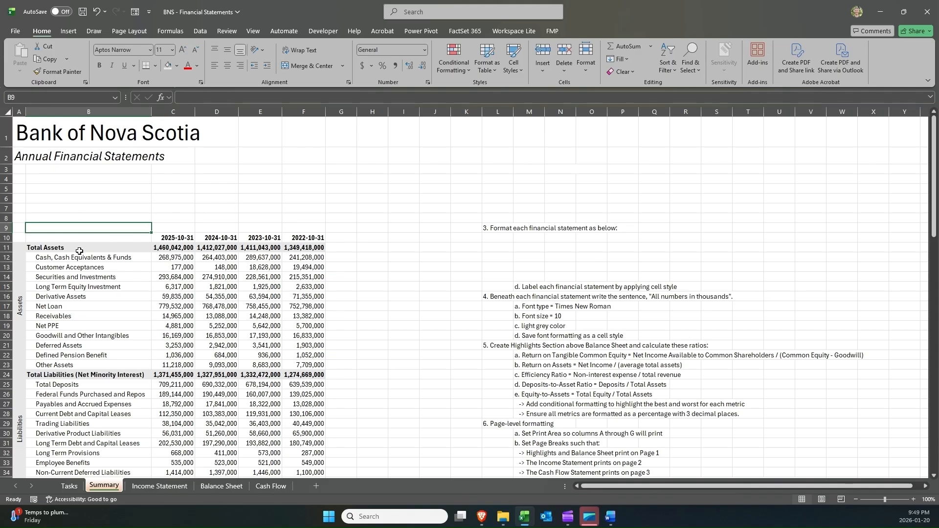
{"action": "left_click", "coordinate": [22, 269]}
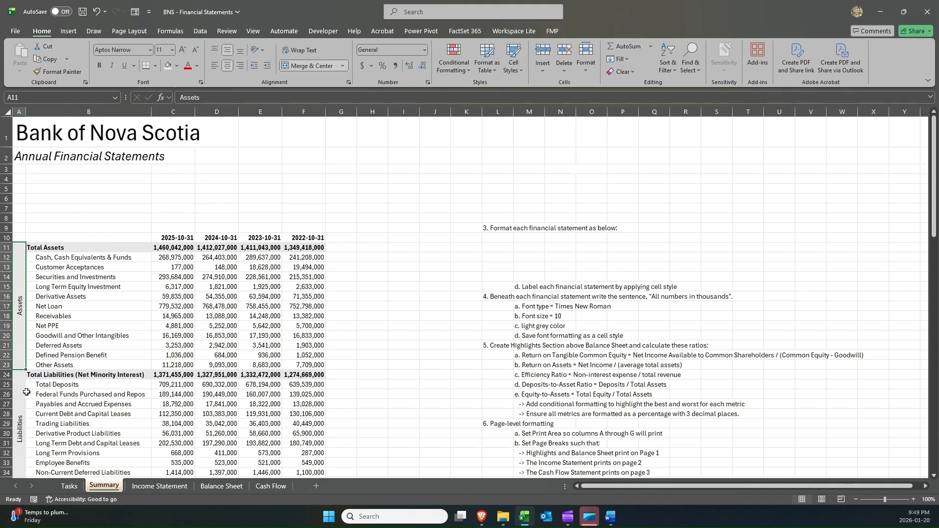
{"action": "left_click", "coordinate": [25, 392]}
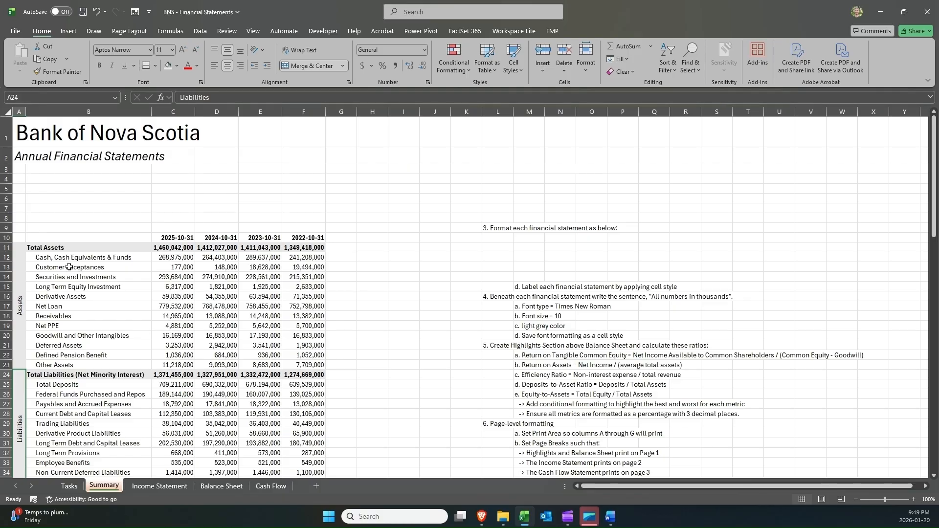
{"action": "left_click", "coordinate": [25, 229]}
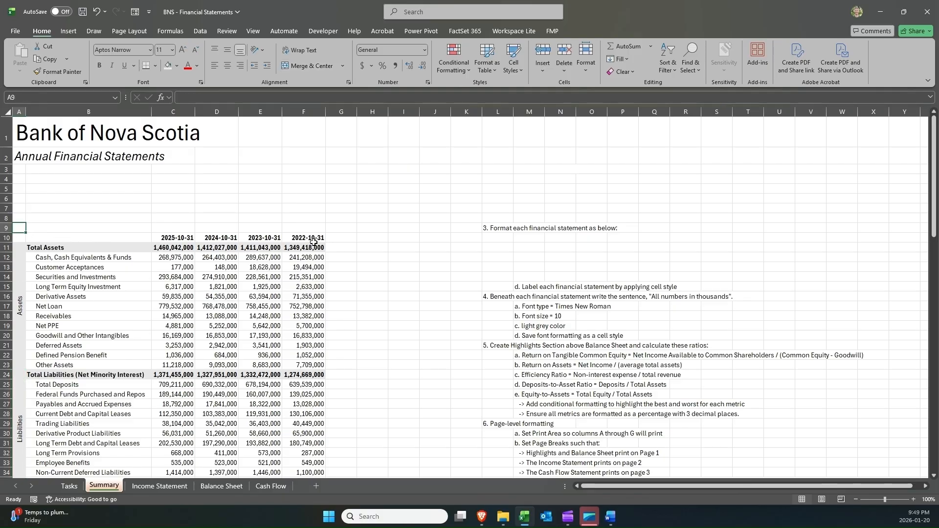
{"action": "left_click", "coordinate": [522, 288]}
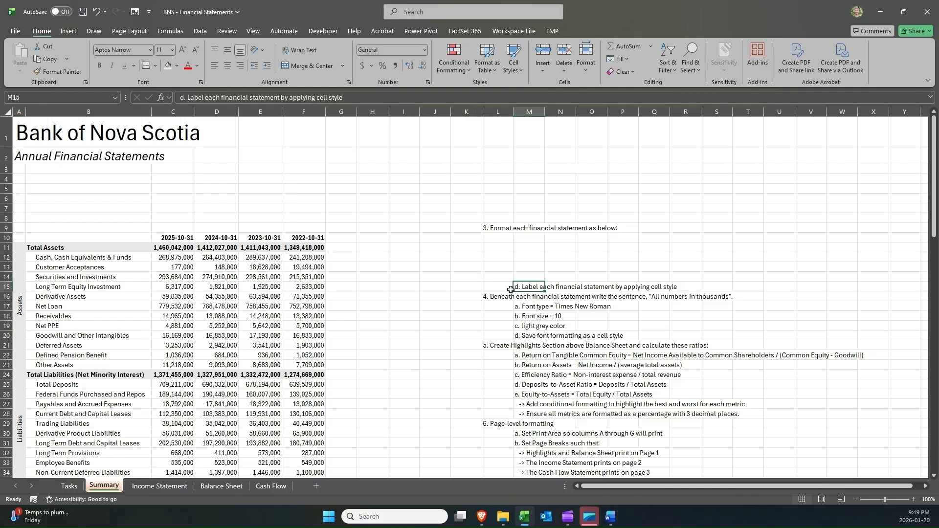
Enter the statement title Balance Sheet in A9, above the balance sheet's date row.
{"action": "left_click", "coordinate": [15, 224]}
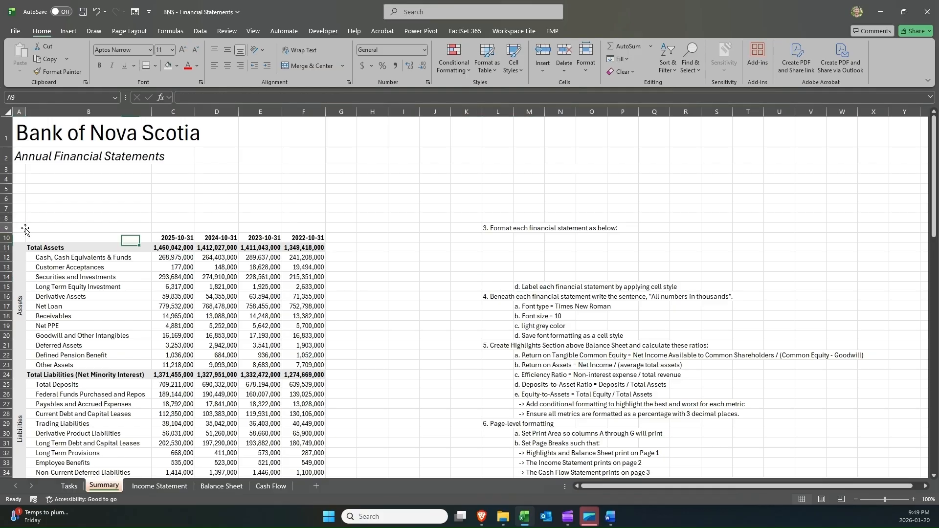
{"action": "type", "text": "B"}
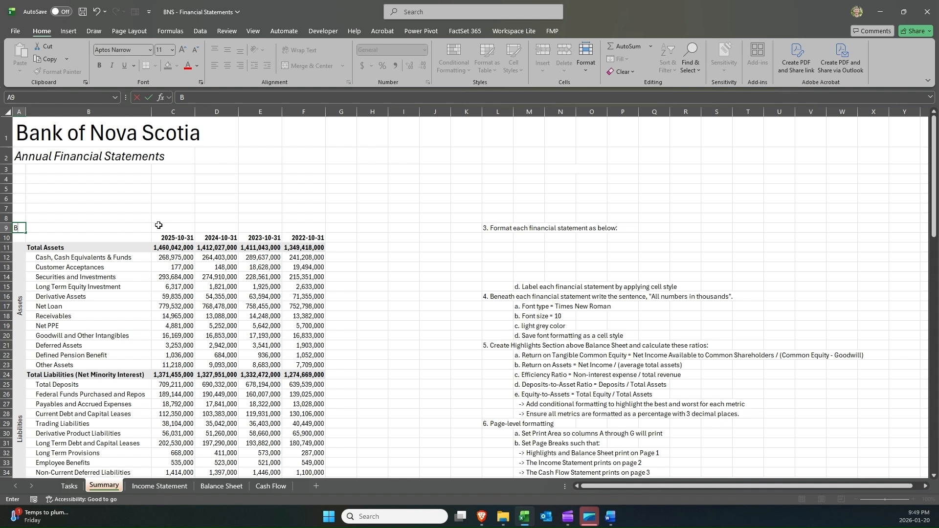
{"action": "type", "text": "alance Sheet"}
{"action": "key", "text": "ctrl+Return"}
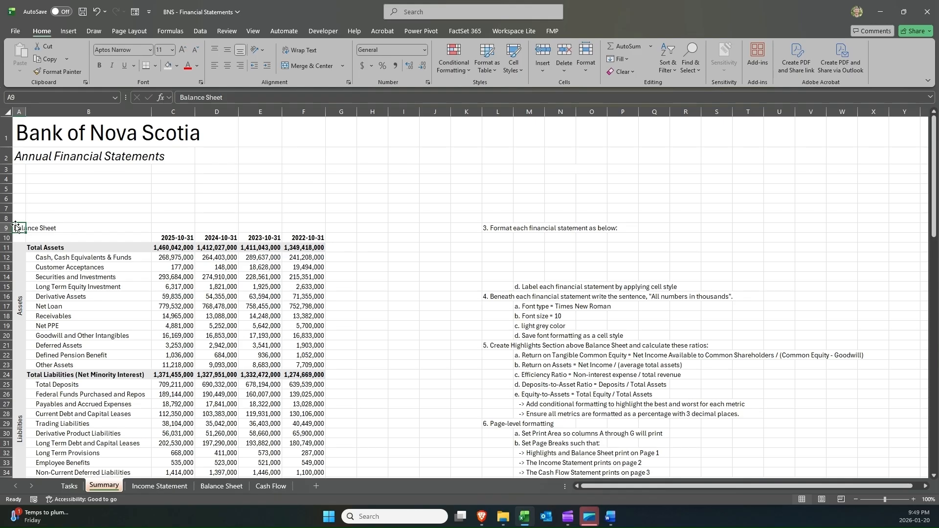
Apply the Heading 1 cell style to A9:F9 across the Balance Sheet title row.
{"action": "left_click_drag", "start_coordinate": [18, 227], "coordinate": [297, 228]}
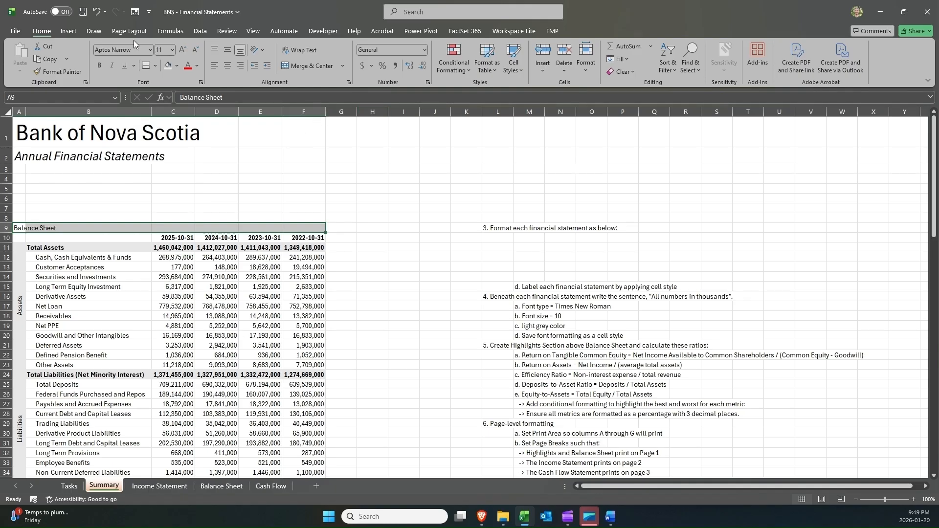
{"action": "left_click", "coordinate": [520, 69]}
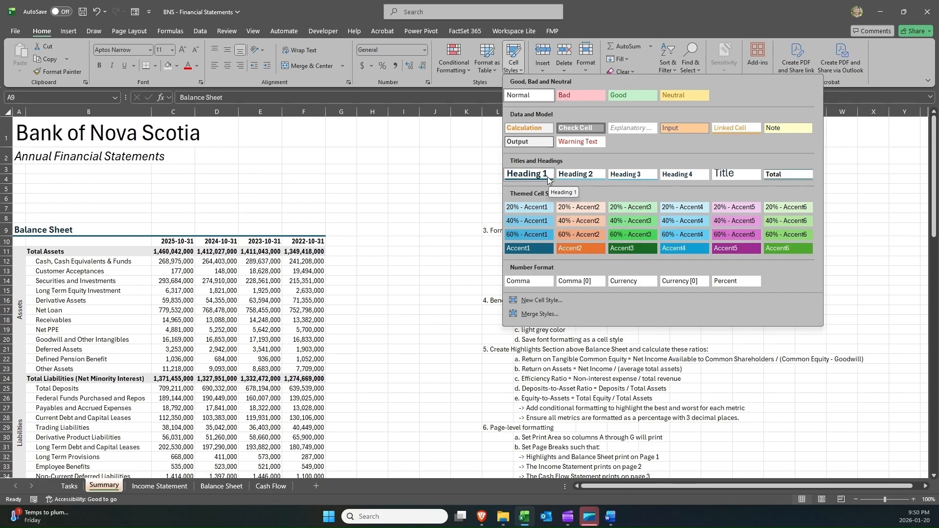
{"action": "left_click", "coordinate": [548, 177]}
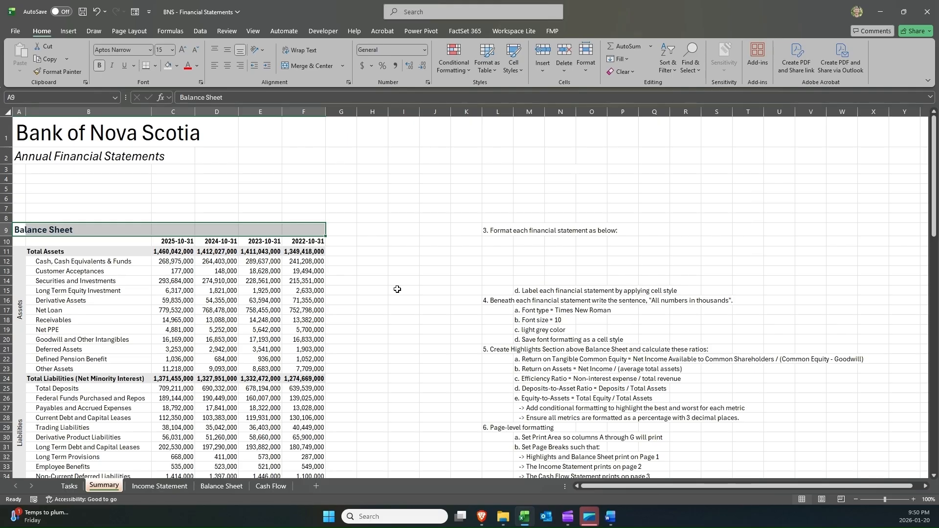
Set the Balance Sheet title's font color in A9 to the black theme color and select the title row A9:F9.
{"action": "left_click", "coordinate": [49, 251]}
{"action": "left_click", "coordinate": [21, 231]}
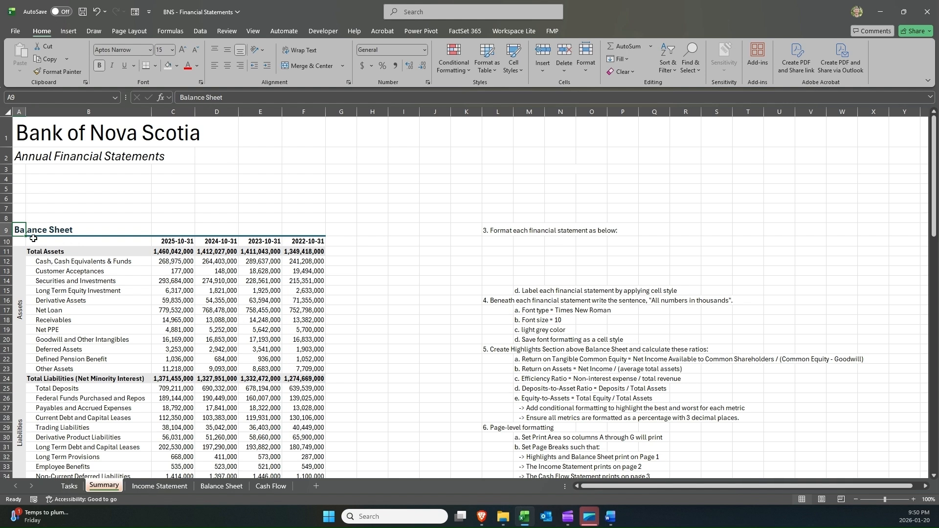
{"action": "left_click", "coordinate": [197, 66]}
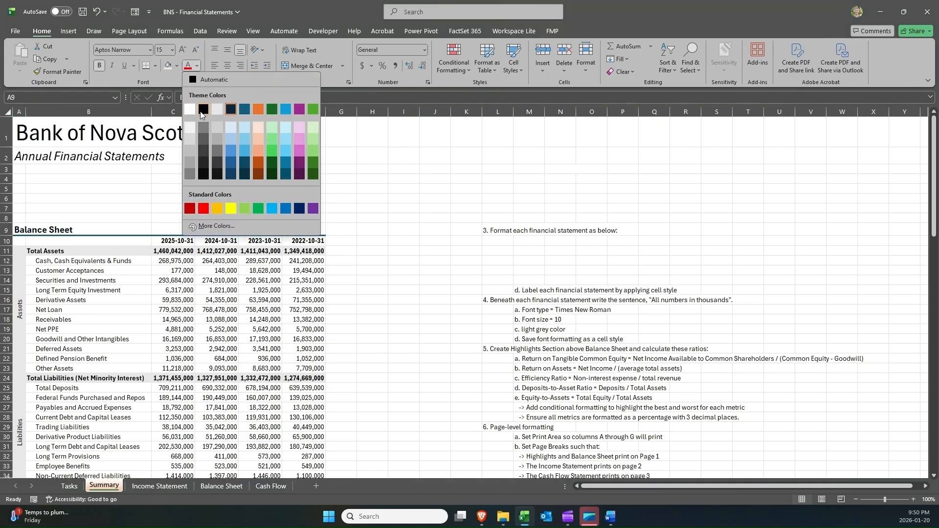
{"action": "left_click", "coordinate": [202, 110]}
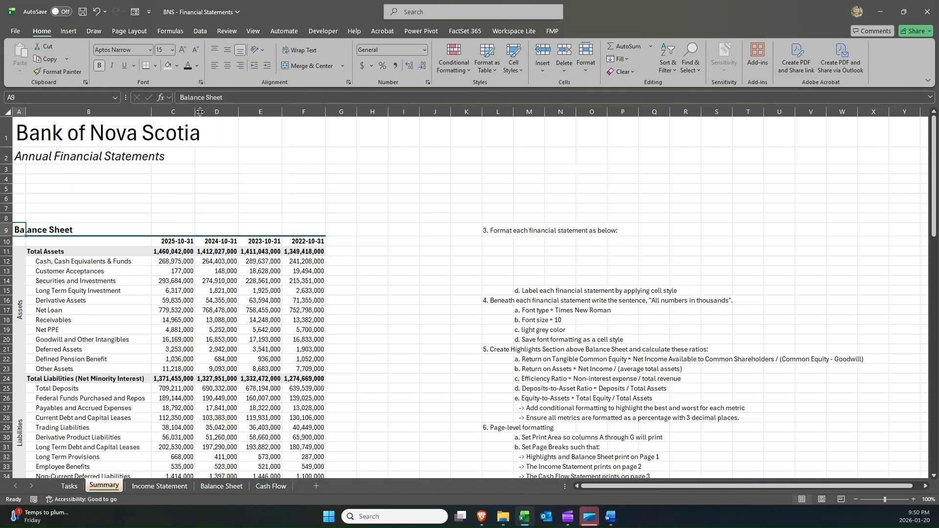
{"action": "left_click", "coordinate": [308, 232], "text": "shift"}
{"action": "right_click", "coordinate": [308, 231]}
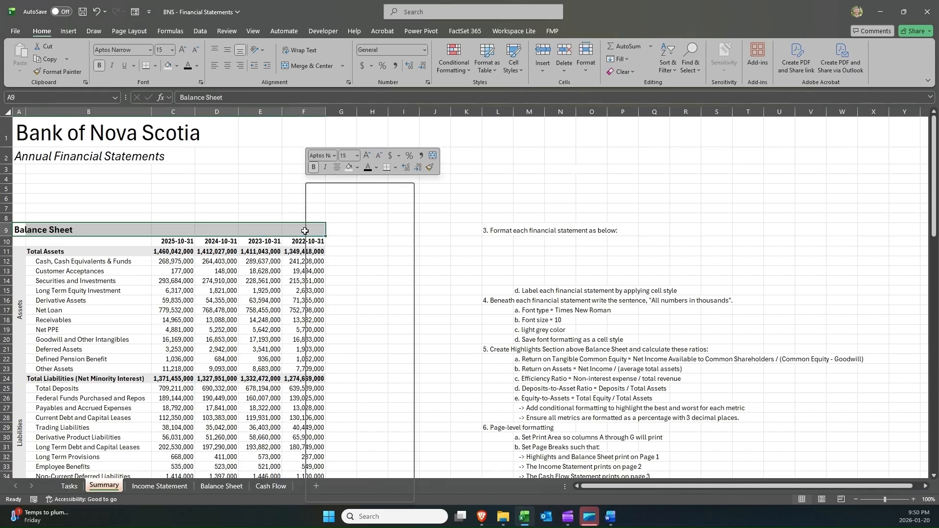
{"action": "left_click", "coordinate": [351, 423]}
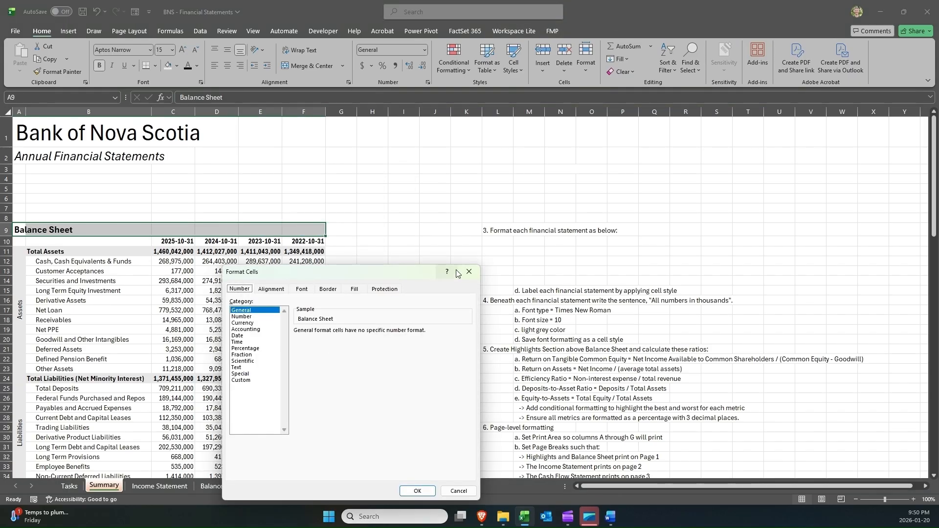
{"action": "left_click", "coordinate": [471, 274]}
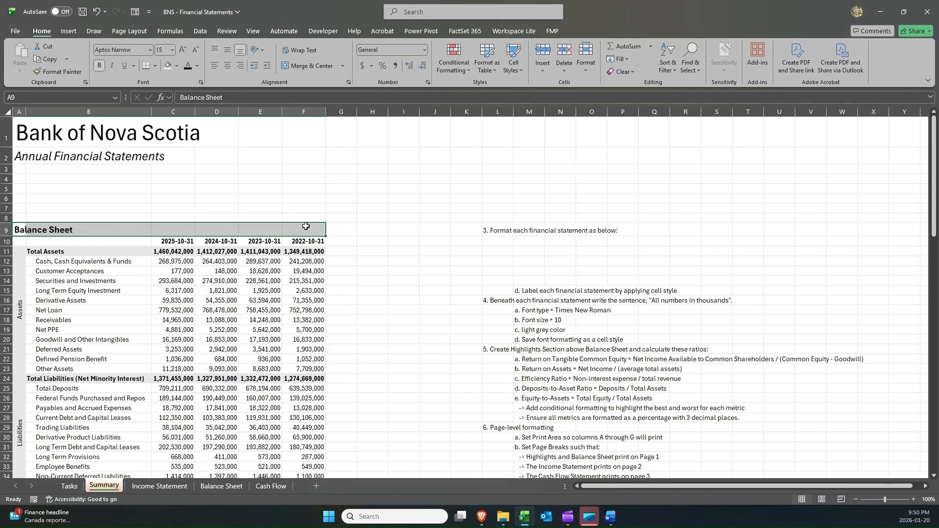
Change the bottom border of the Balance Sheet title row A9:F9 to the black theme color.
{"action": "right_click", "coordinate": [306, 226]}
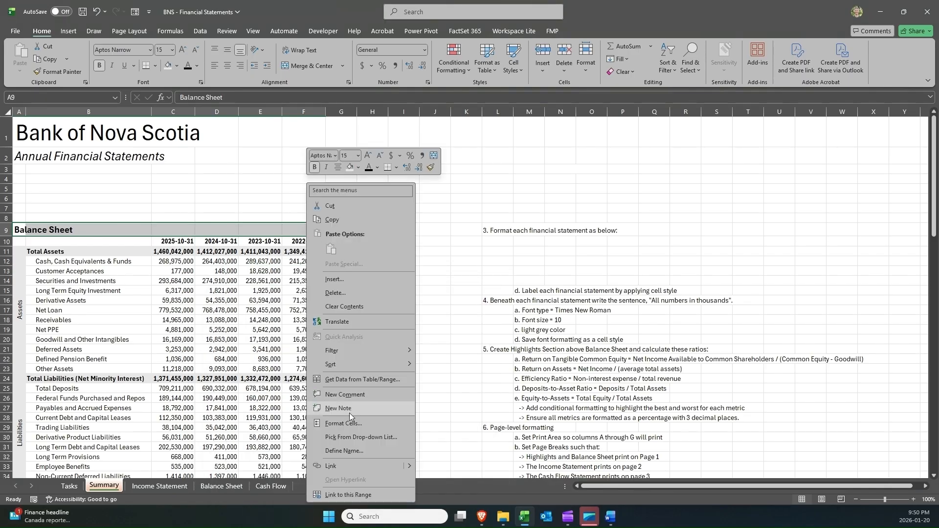
{"action": "left_click", "coordinate": [351, 423]}
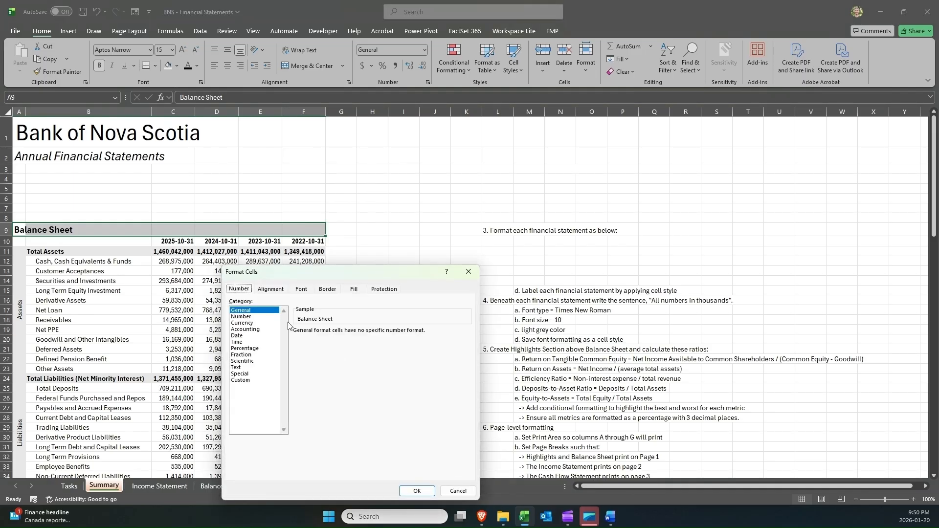
{"action": "left_click", "coordinate": [327, 290]}
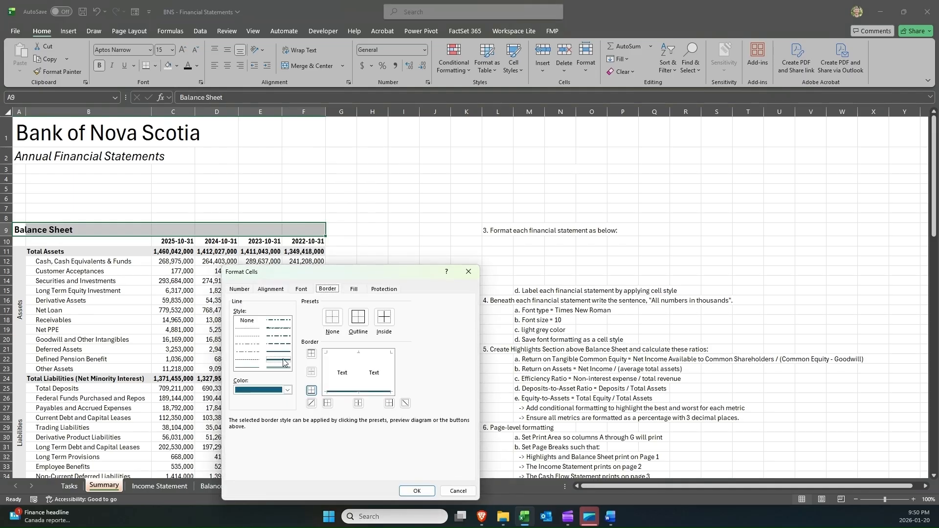
{"action": "left_click", "coordinate": [287, 390]}
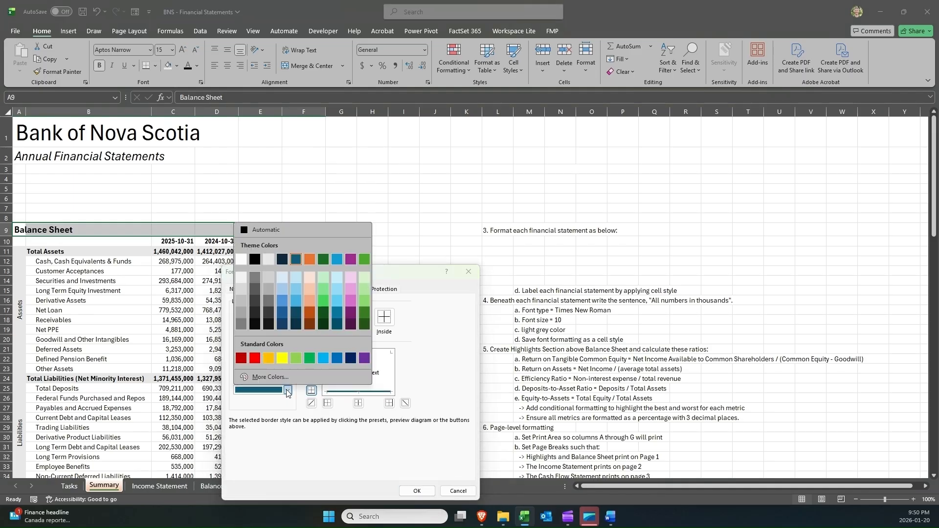
{"action": "left_click", "coordinate": [255, 260]}
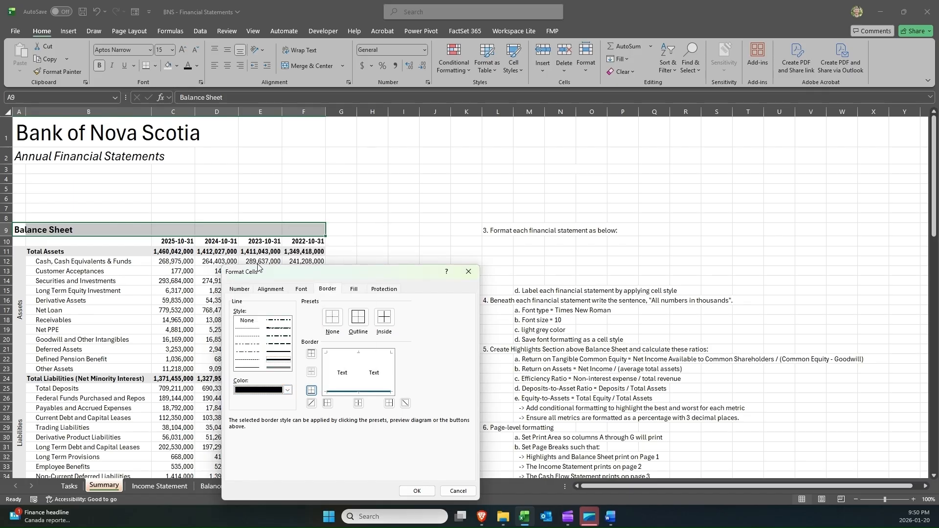
{"action": "left_click", "coordinate": [335, 393]}
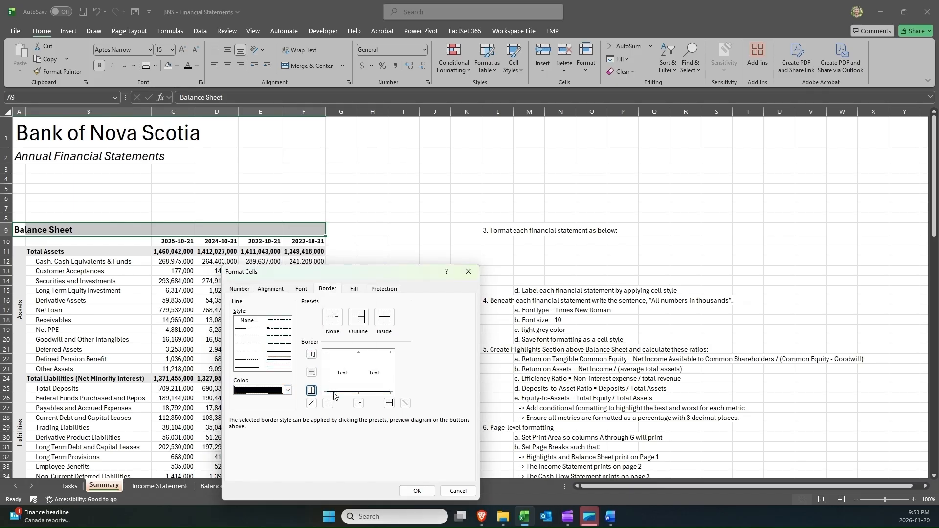
{"action": "left_click", "coordinate": [415, 492]}
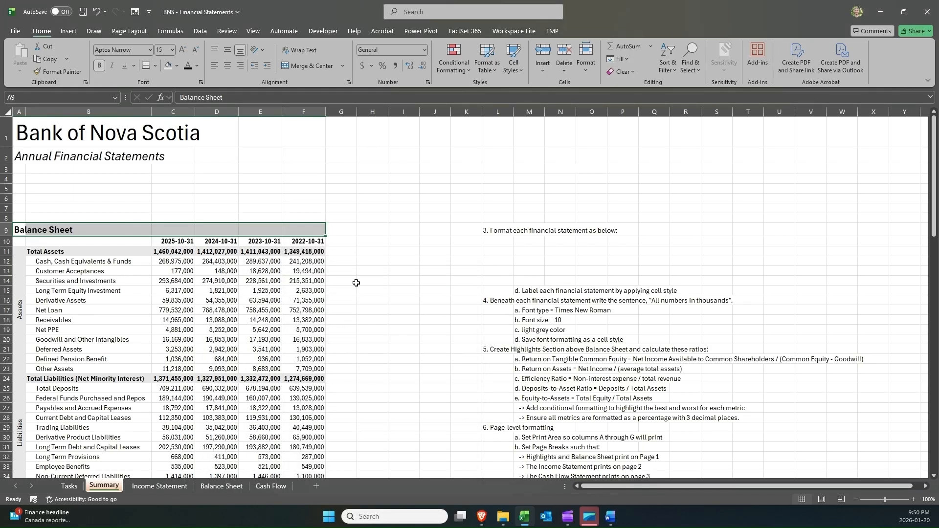
{"action": "left_click", "coordinate": [25, 228]}
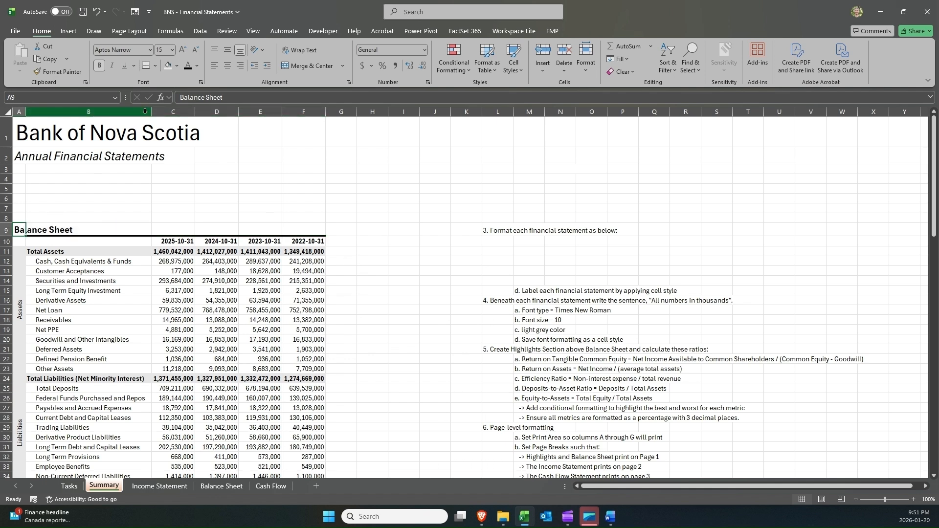
Increase the font size of the Balance Sheet heading in A9 to 18.
{"action": "left_click", "coordinate": [183, 49]}
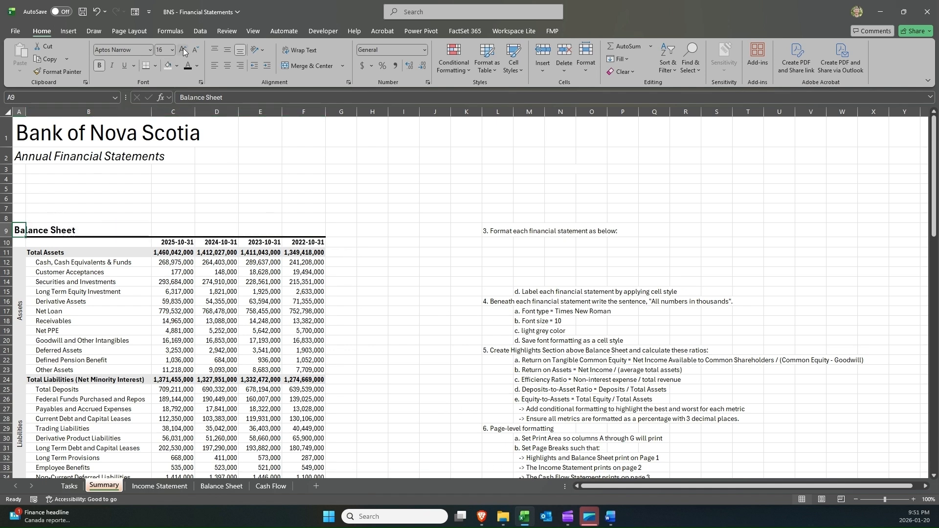
{"action": "left_click", "coordinate": [183, 50]}
{"action": "left_click", "coordinate": [222, 217]}
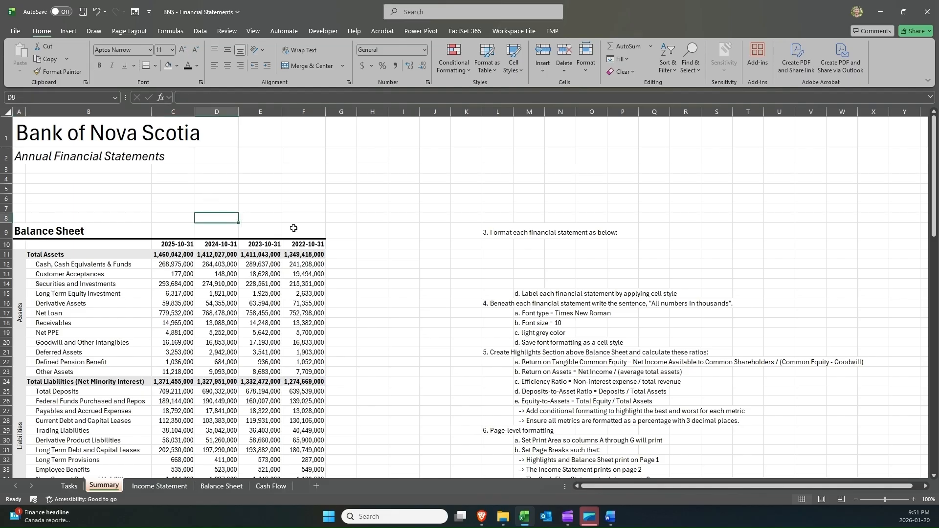
Enter the heading "Income Statement" in cell A53, directly above the income statement's date row.
{"action": "scroll", "coordinate": [290, 229], "scroll_direction": "down", "scroll_amount": 9}
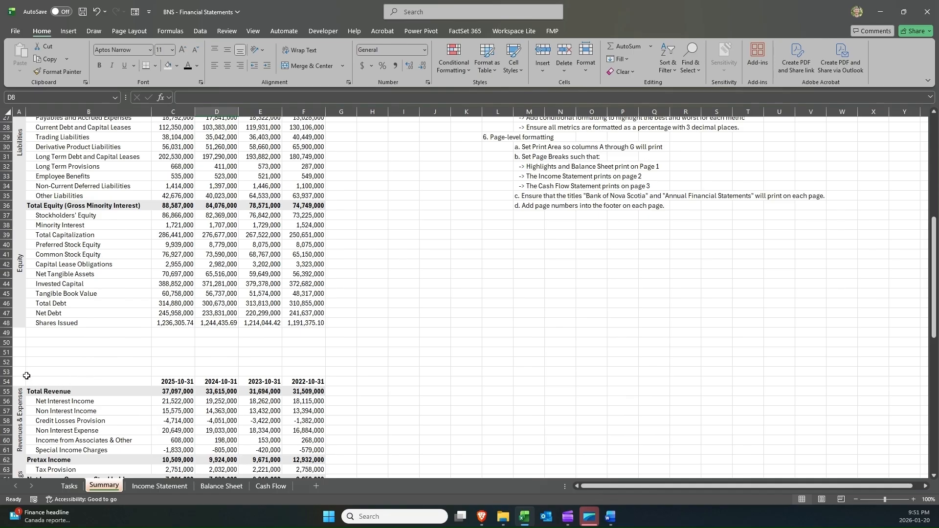
{"action": "left_click", "coordinate": [24, 371]}
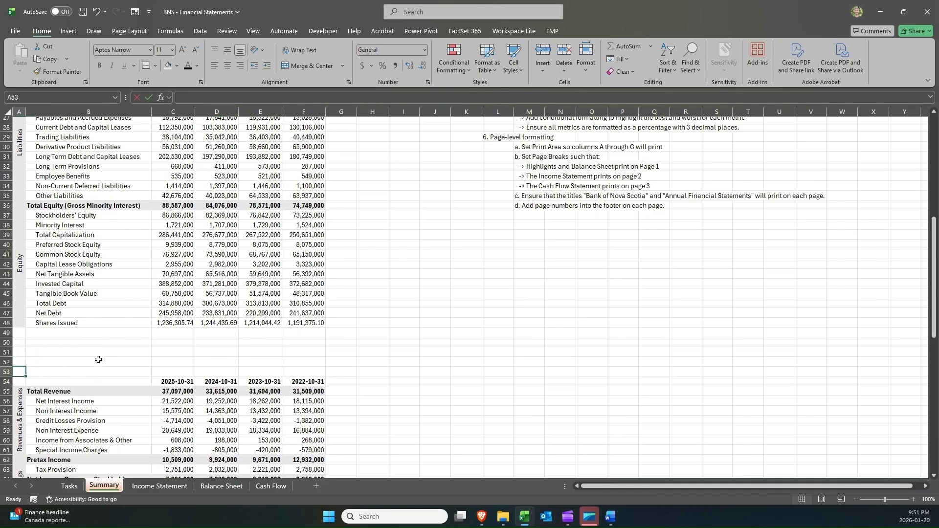
{"action": "type", "text": "Income Statem"}
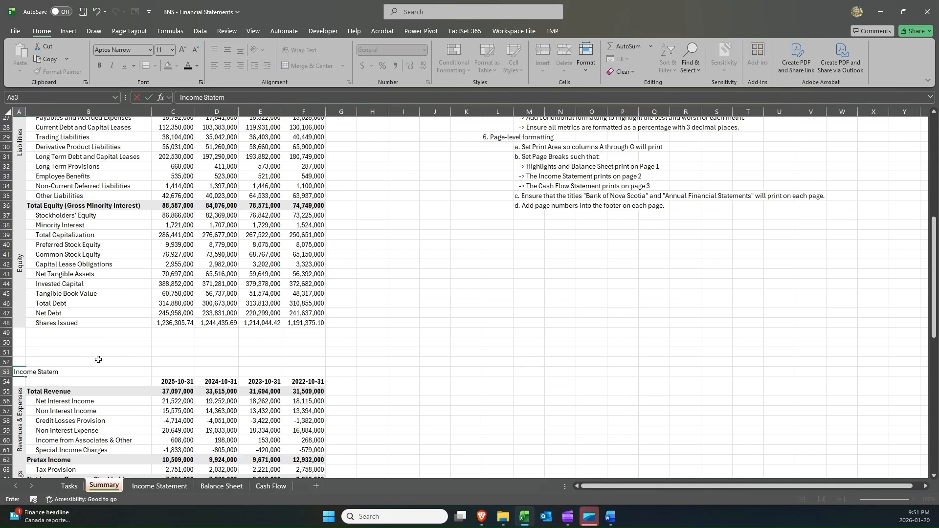
{"action": "type", "text": "ent"}
{"action": "key", "text": "ctrl+Return"}
Copy the formatting of the Balance Sheet heading row A9:F9 onto the Income Statement heading row A53:F53 with Format Painter.
{"action": "scroll", "coordinate": [65, 321], "scroll_direction": "up", "scroll_amount": 5}
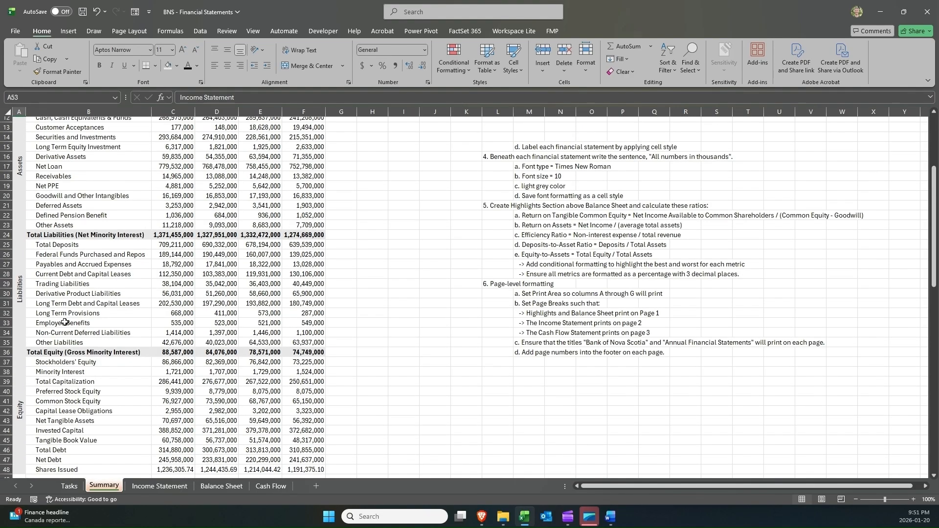
{"action": "scroll", "coordinate": [74, 289], "scroll_direction": "up", "scroll_amount": 3}
{"action": "left_click", "coordinate": [21, 168]}
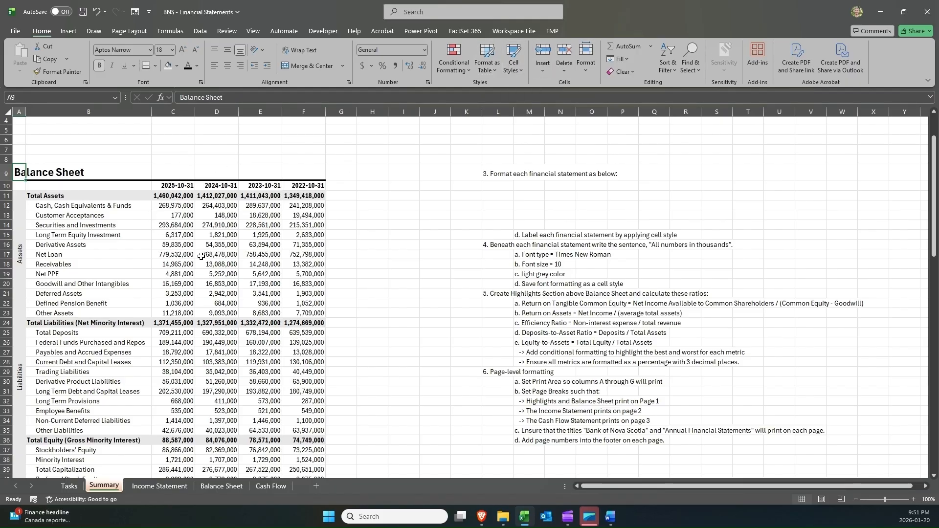
{"action": "scroll", "coordinate": [166, 243], "scroll_direction": "down", "scroll_amount": 1}
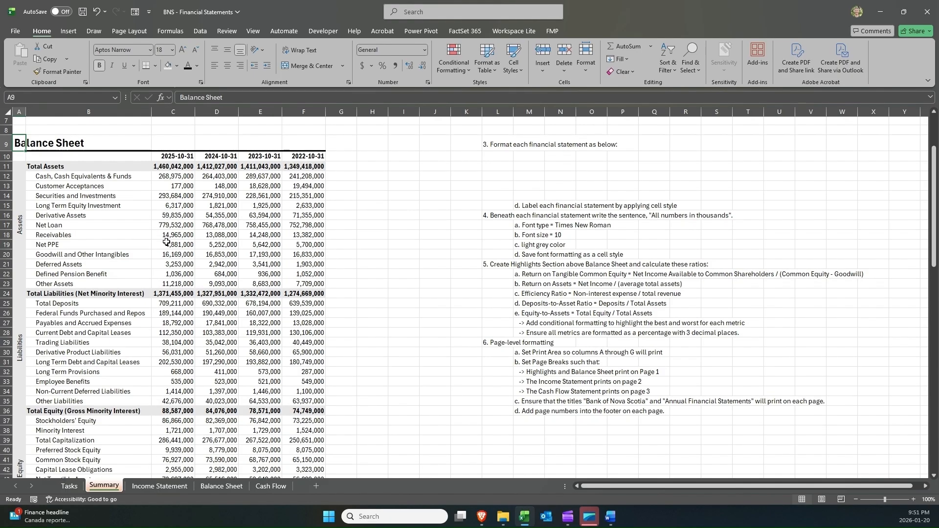
{"action": "left_click", "coordinate": [319, 145], "text": "shift"}
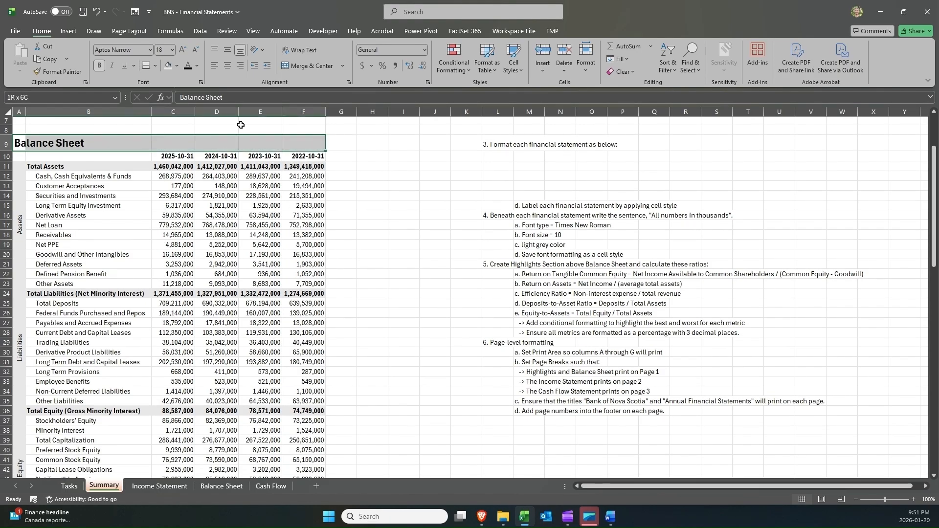
{"action": "left_click", "coordinate": [81, 72]}
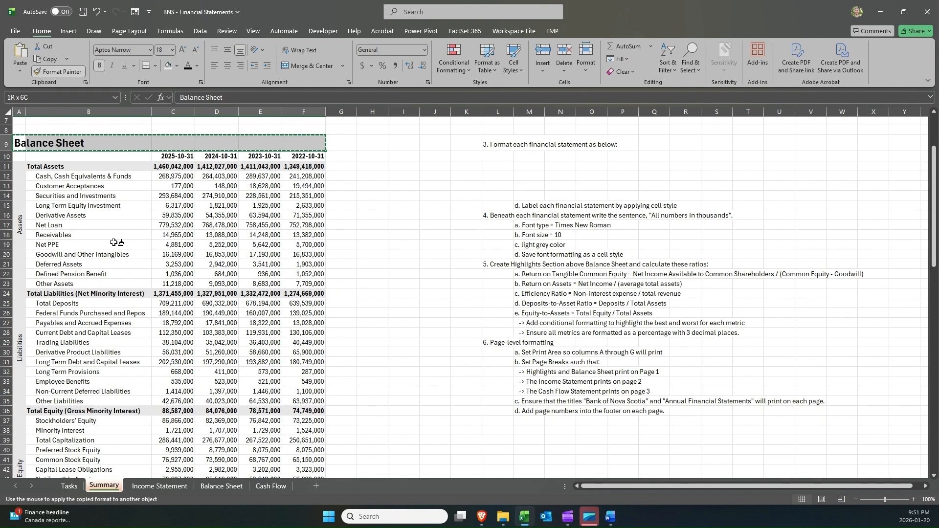
{"action": "scroll", "coordinate": [108, 254], "scroll_direction": "down", "scroll_amount": 6}
{"action": "scroll", "coordinate": [108, 253], "scroll_direction": "down", "scroll_amount": 1}
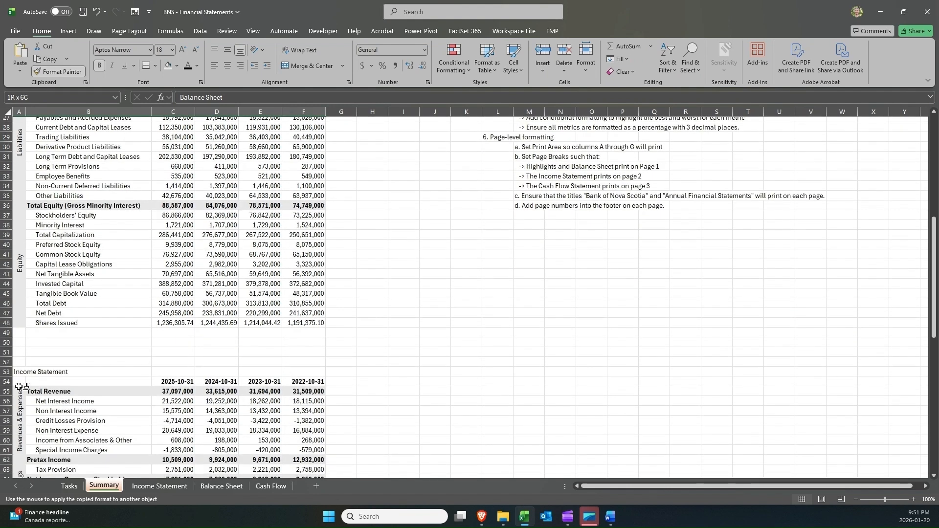
{"action": "mouse_move", "coordinate": [22, 372]}
{"action": "left_mouse_down"}
{"action": "mouse_move", "coordinate": [338, 372]}
{"action": "mouse_move", "coordinate": [324, 370]}
{"action": "left_mouse_up"}
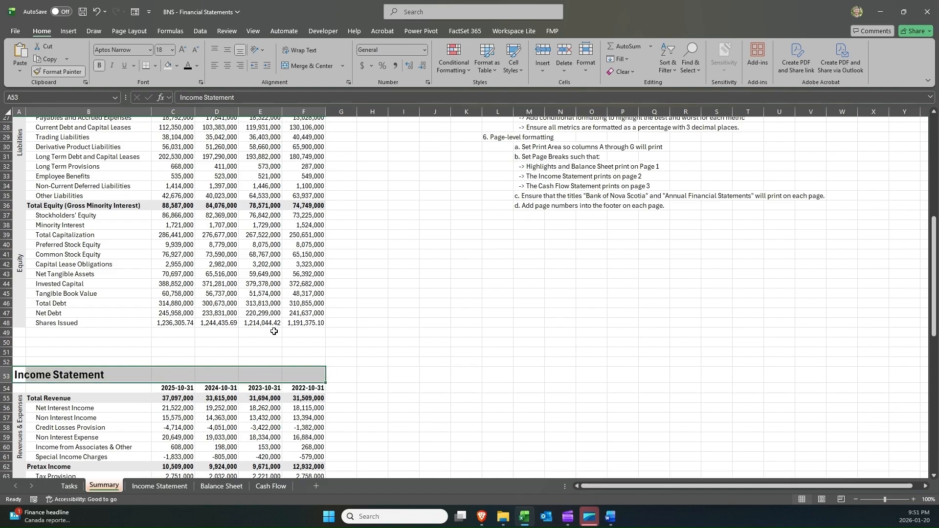
{"action": "left_click", "coordinate": [216, 313]}
Enter the heading "Cash Flow Statement" in cell A71, directly above the cash flow date row.
{"action": "scroll", "coordinate": [216, 313], "scroll_direction": "down", "scroll_amount": 5}
{"action": "scroll", "coordinate": [216, 313], "scroll_direction": "down", "scroll_amount": 2}
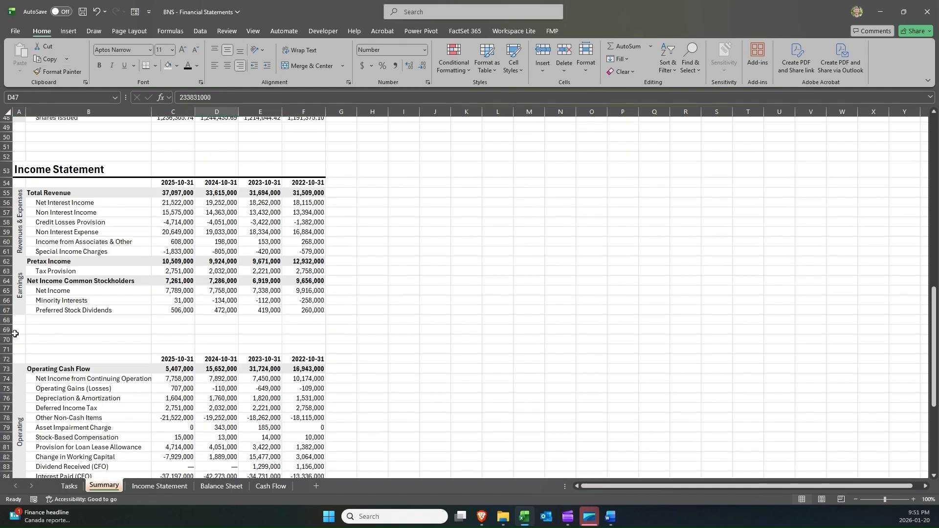
{"action": "left_click", "coordinate": [17, 346]}
{"action": "type", "text": "Ca"}
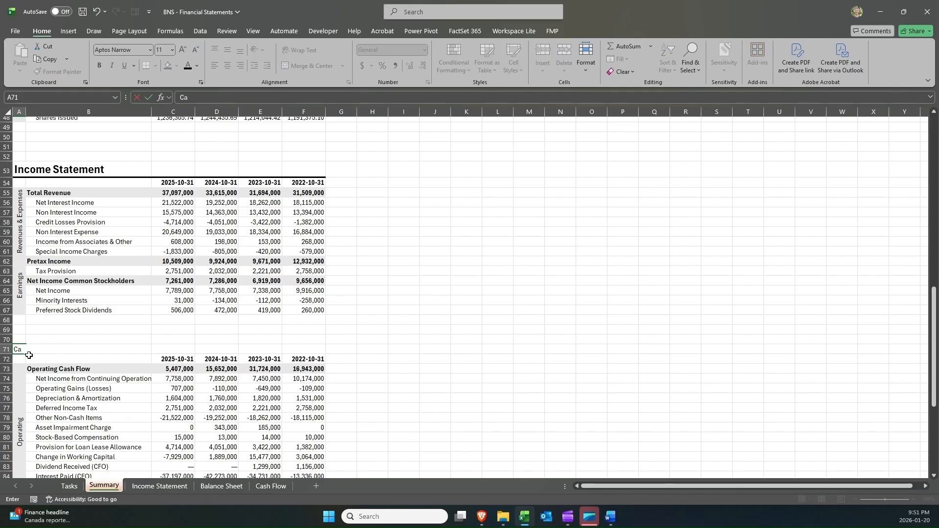
{"action": "type", "text": "sh Flow State"}
{"action": "type", "text": "ment"}
{"action": "key", "text": "Return"}
Copy the formatting of the Income Statement heading row A53:F53 onto the Cash Flow Statement heading row A71:F71 with Format Painter.
{"action": "left_click_drag", "start_coordinate": [22, 164], "coordinate": [309, 172]}
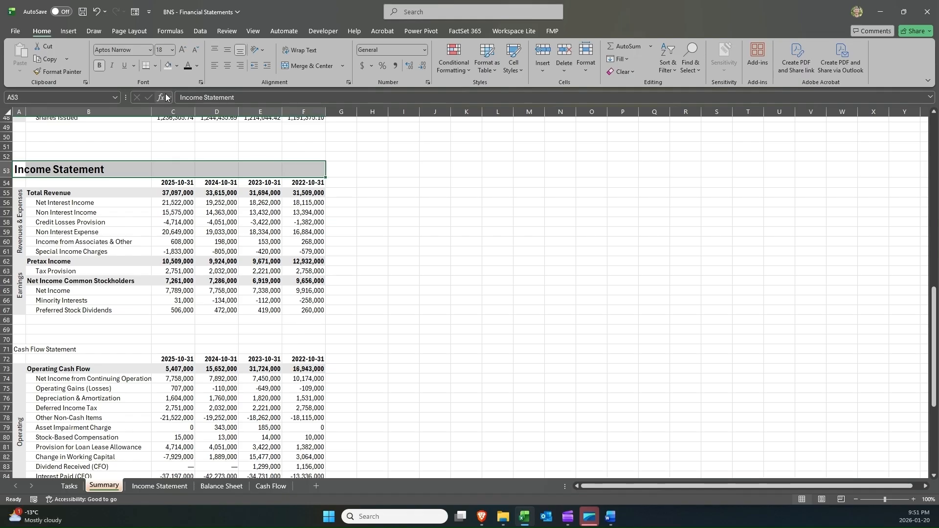
{"action": "left_click", "coordinate": [78, 73]}
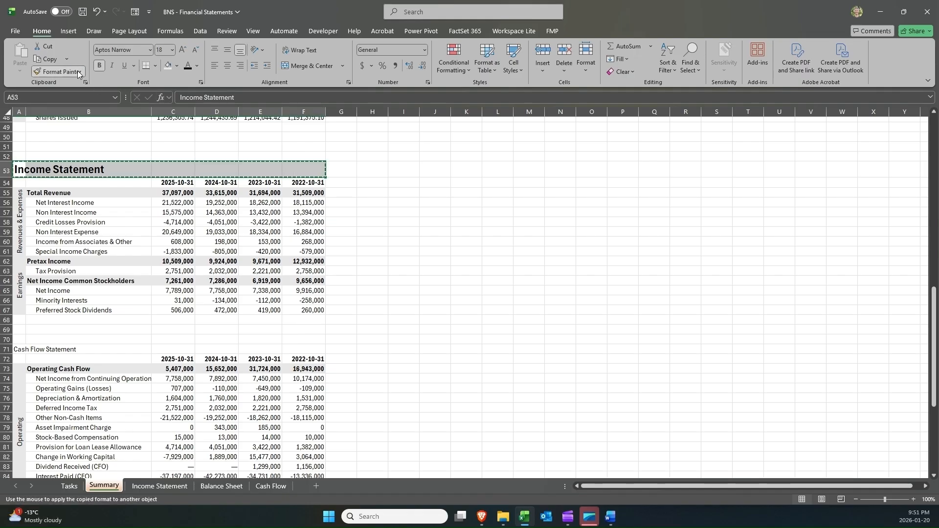
{"action": "left_click_drag", "start_coordinate": [18, 348], "coordinate": [303, 351]}
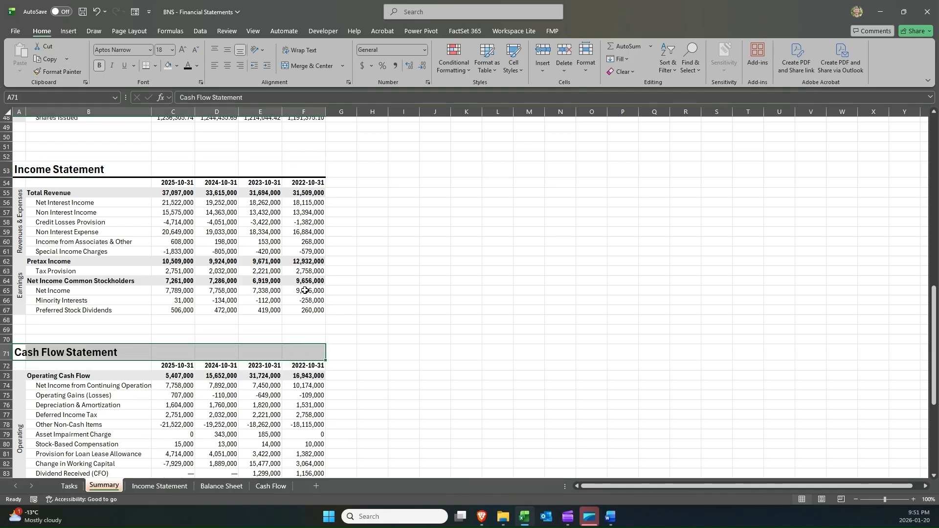
{"action": "left_click", "coordinate": [303, 291]}
Delete the completed task notes about labelling each statement (M15) and formatting each financial statement (L9).
{"action": "scroll", "coordinate": [436, 286], "scroll_direction": "up", "scroll_amount": 5}
{"action": "scroll", "coordinate": [436, 285], "scroll_direction": "up", "scroll_amount": 11}
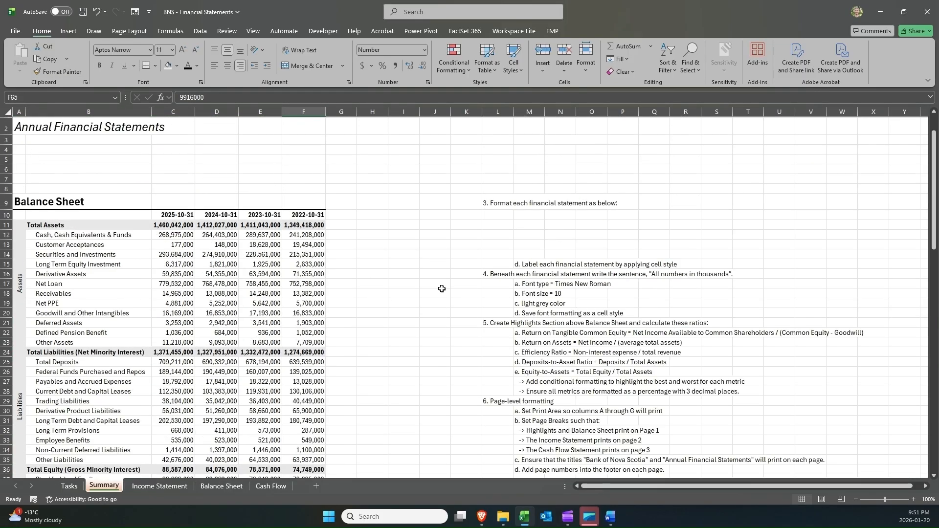
{"action": "left_click", "coordinate": [532, 293]}
{"action": "key", "text": "Delete"}
{"action": "key", "text": "Left"}
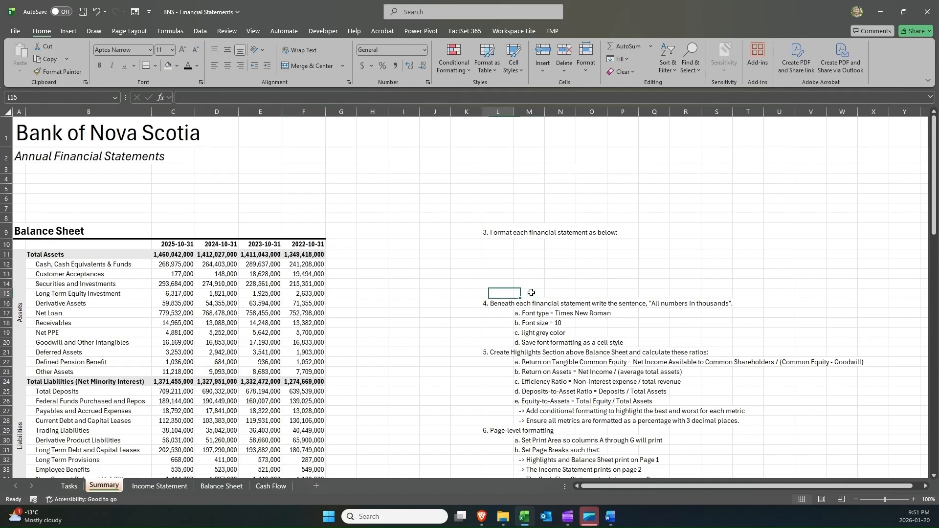
{"action": "key", "text": "ctrl+Up"}
{"action": "key", "text": "Delete"}
{"action": "left_click", "coordinate": [511, 295]}
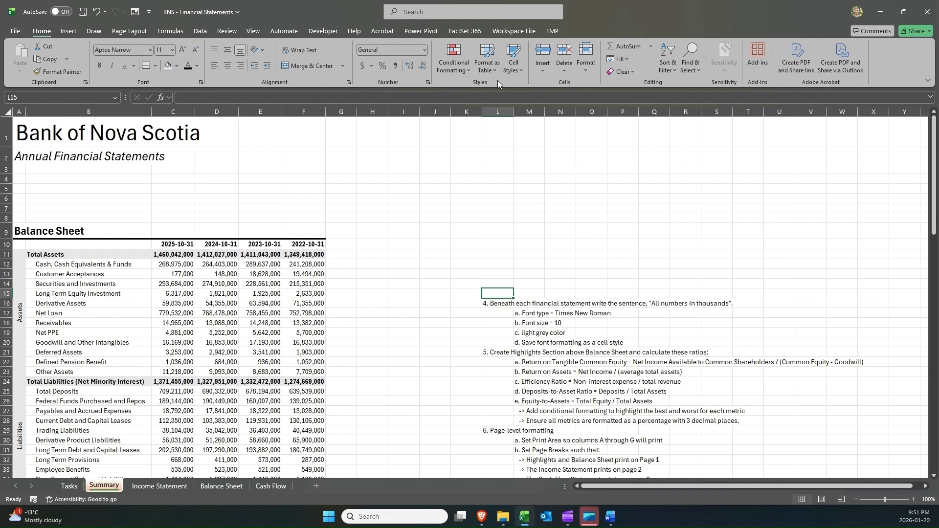
{"action": "left_click", "coordinate": [518, 71]}
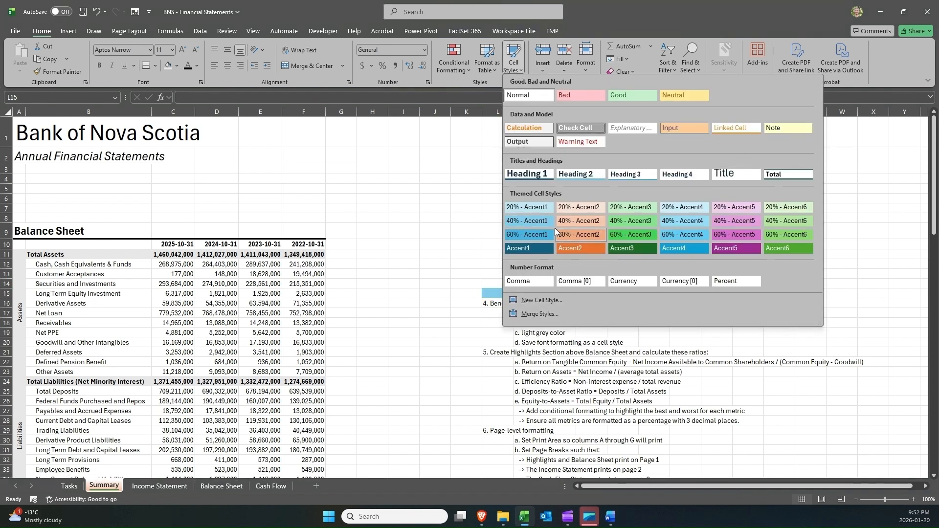
{"action": "left_click", "coordinate": [448, 300]}
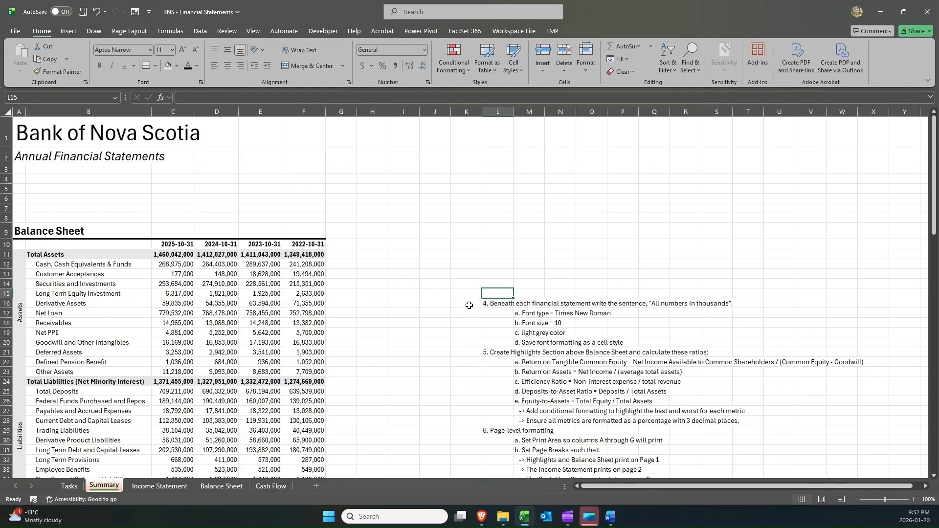
Switch to the browser to check the number-units note above the balance sheet on Yahoo Finance, and return to the workbook.
{"action": "left_click", "coordinate": [501, 301]}
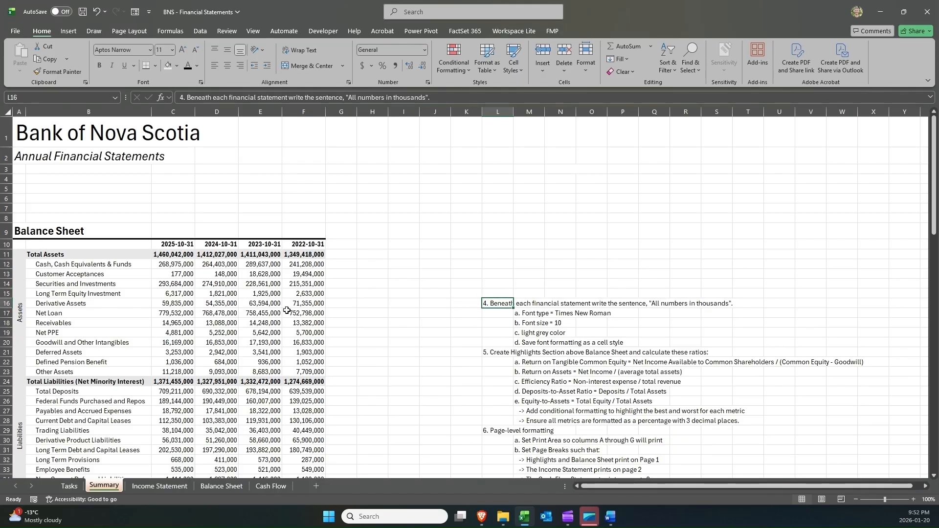
{"action": "scroll", "coordinate": [168, 330], "scroll_direction": "down", "scroll_amount": 4}
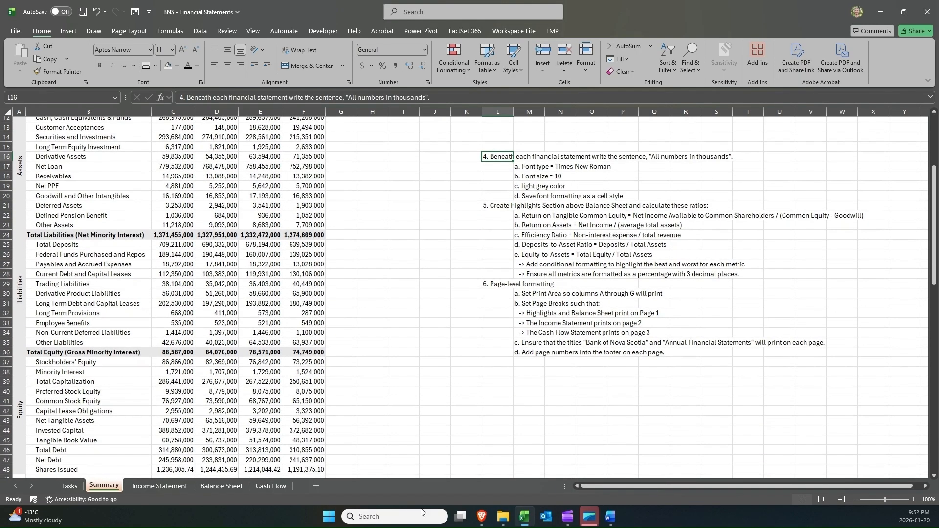
{"action": "left_click", "coordinate": [477, 524]}
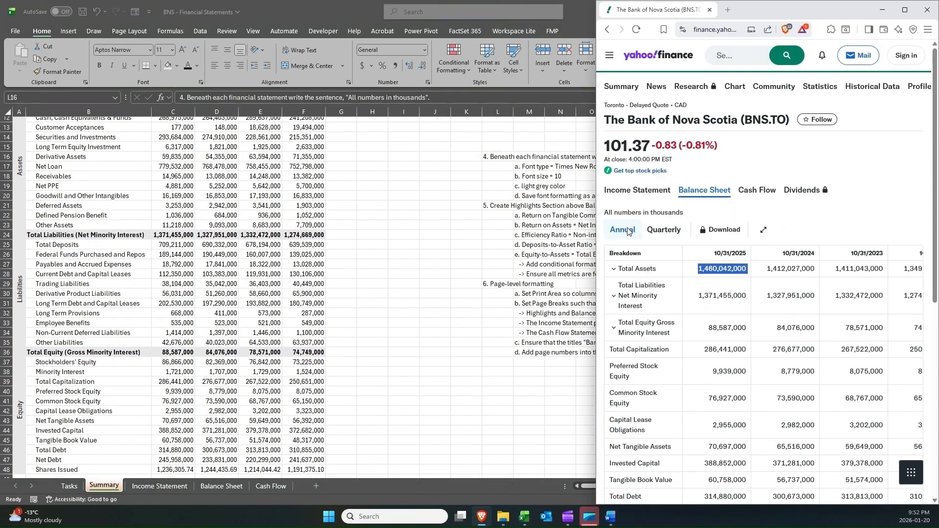
{"action": "left_click_drag", "start_coordinate": [629, 212], "coordinate": [677, 210]}
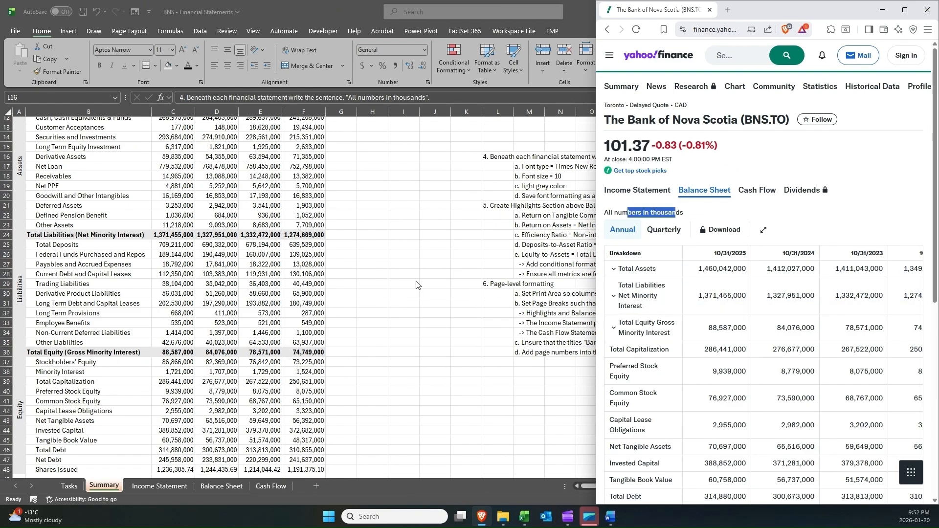
{"action": "key", "text": "alt+Tab"}
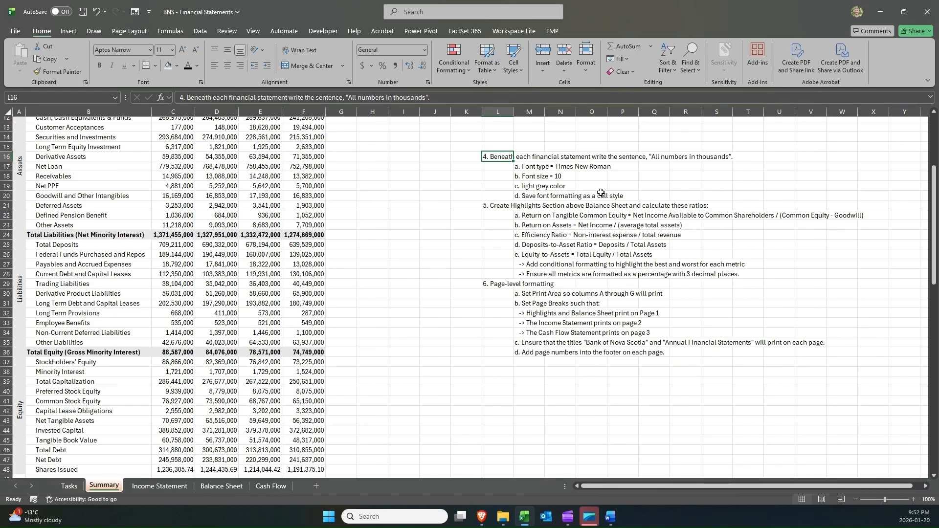
Enter "All numbers are in thousands" in cell B50 beneath the balance sheet and remove the cell's indent.
{"action": "scroll", "coordinate": [162, 339], "scroll_direction": "down", "scroll_amount": 5}
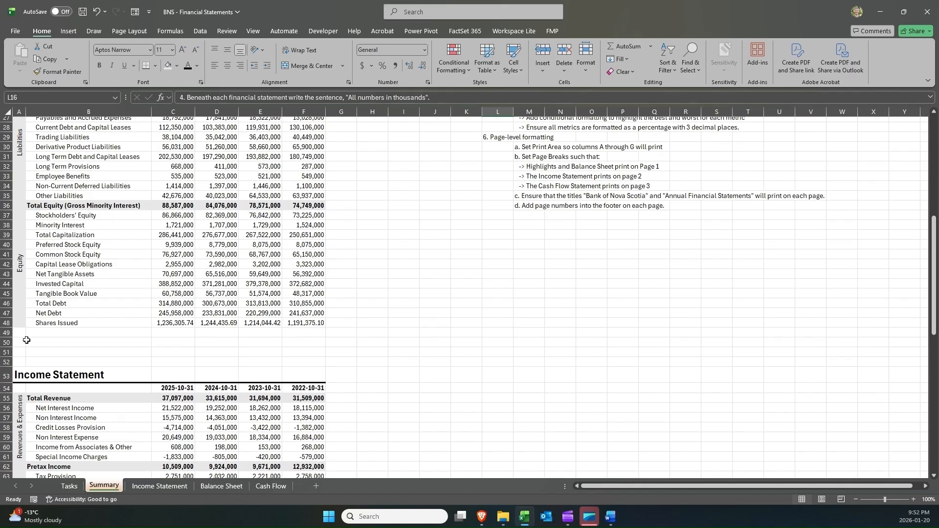
{"action": "left_click", "coordinate": [47, 341]}
{"action": "type", "text": "All n"}
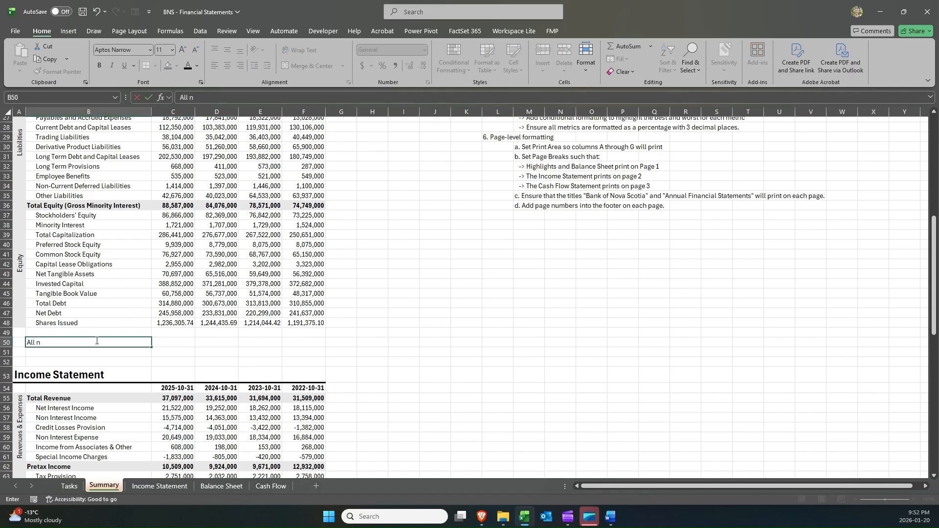
{"action": "type", "text": "umbers are in thousan"}
{"action": "key", "text": "BackSpace"}
{"action": "type", "text": "ands"}
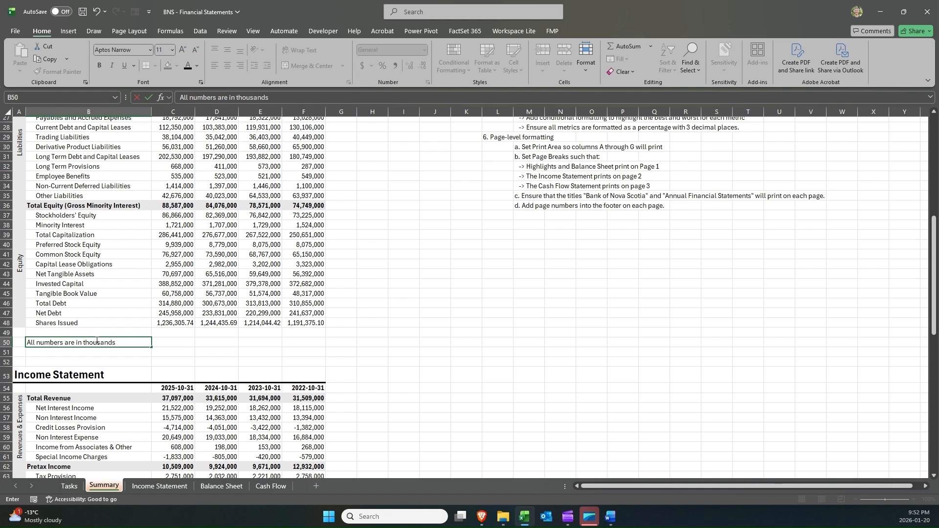
{"action": "key", "text": "ctrl+Return"}
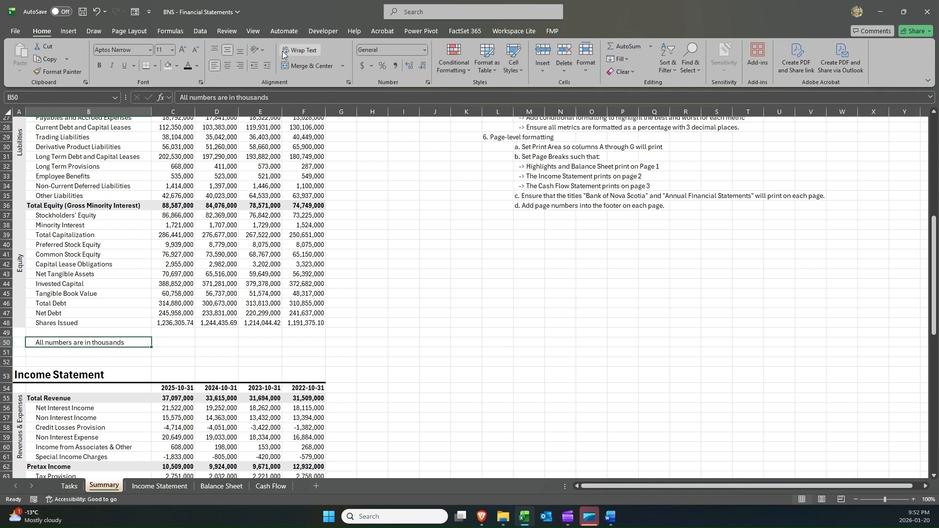
{"action": "left_click", "coordinate": [255, 66]}
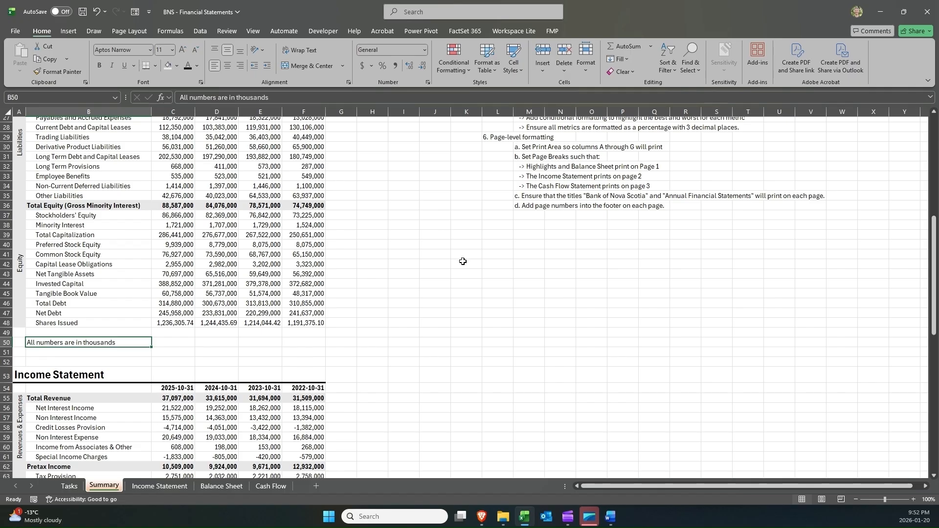
Set the units note in cell B50 to Times New Roman, font size 10.
{"action": "scroll", "coordinate": [430, 273], "scroll_direction": "up", "scroll_amount": 6}
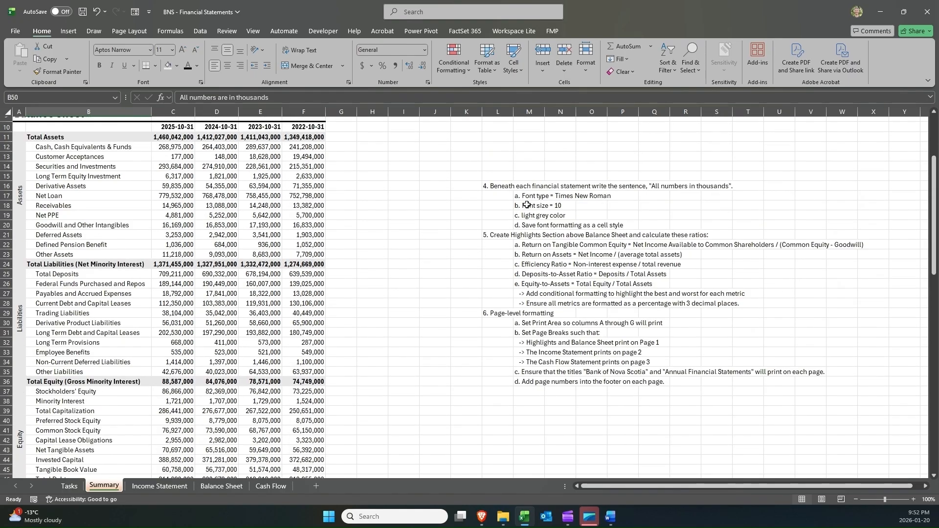
{"action": "scroll", "coordinate": [207, 315], "scroll_direction": "down", "scroll_amount": 4}
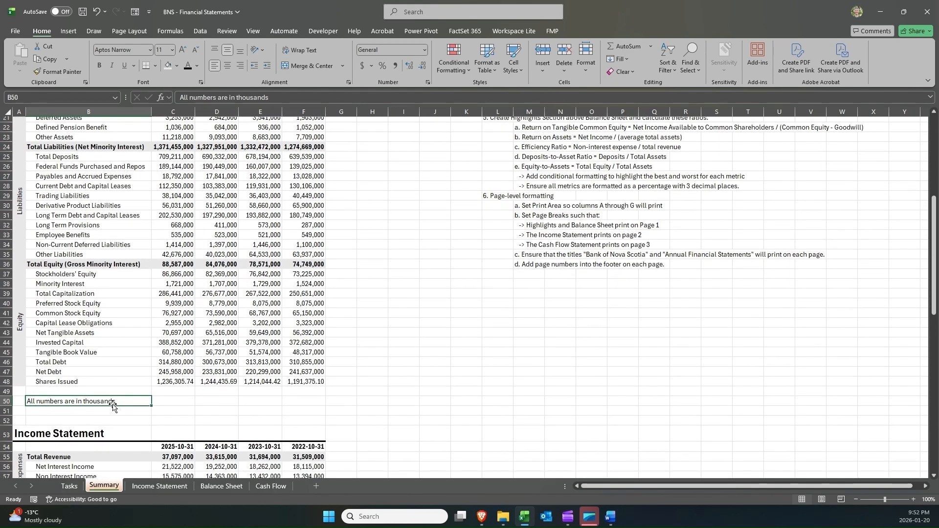
{"action": "scroll", "coordinate": [504, 265], "scroll_direction": "up", "scroll_amount": 4}
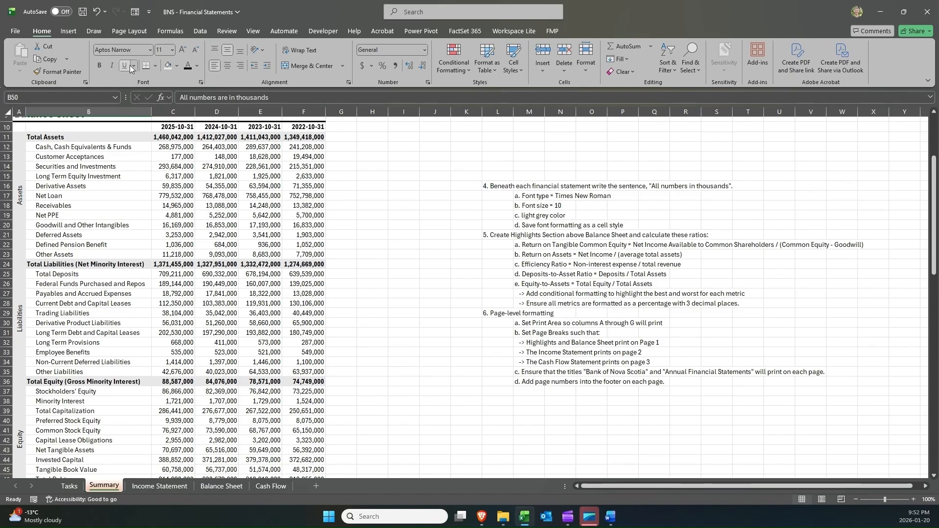
{"action": "left_click", "coordinate": [141, 50]}
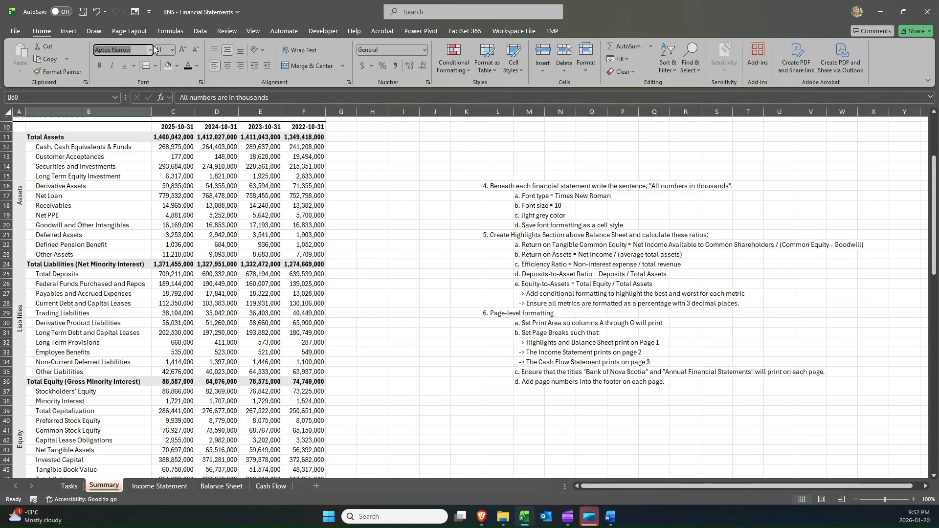
{"action": "type", "text": "Times New Roman"}
{"action": "key", "text": "Return"}
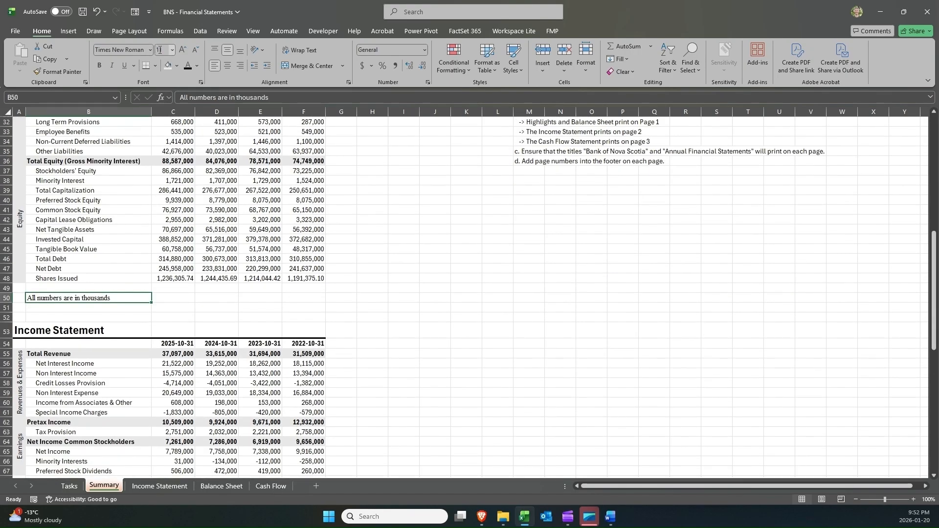
{"action": "left_click", "coordinate": [159, 50]}
{"action": "type", "text": "10"}
{"action": "key", "text": "Return"}
Change the font colour of the units note in cell B50 to grey (White, Background 1, Darker 50%).
{"action": "scroll", "coordinate": [571, 302], "scroll_direction": "up", "scroll_amount": 6}
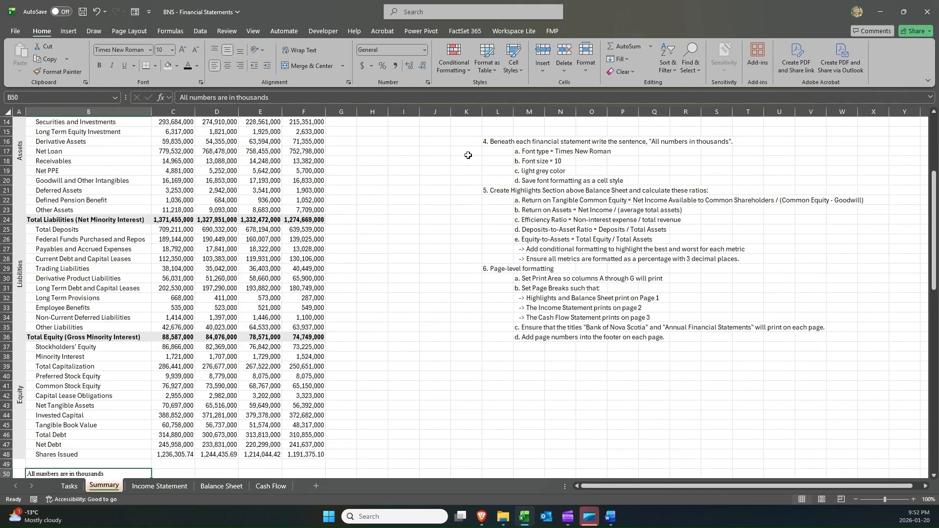
{"action": "left_click", "coordinate": [197, 66]}
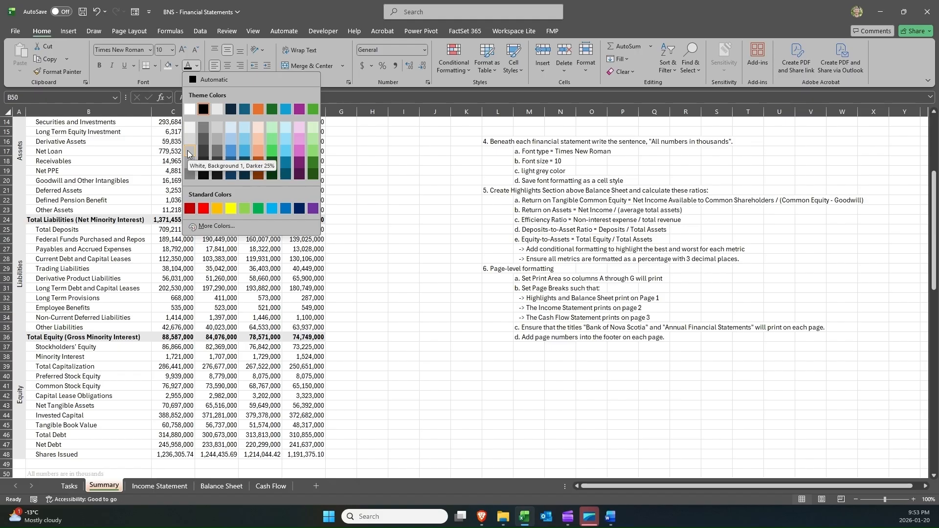
{"action": "left_click", "coordinate": [217, 127]}
{"action": "scroll", "coordinate": [68, 361], "scroll_direction": "down", "scroll_amount": 2}
{"action": "scroll", "coordinate": [68, 361], "scroll_direction": "down", "scroll_amount": 1}
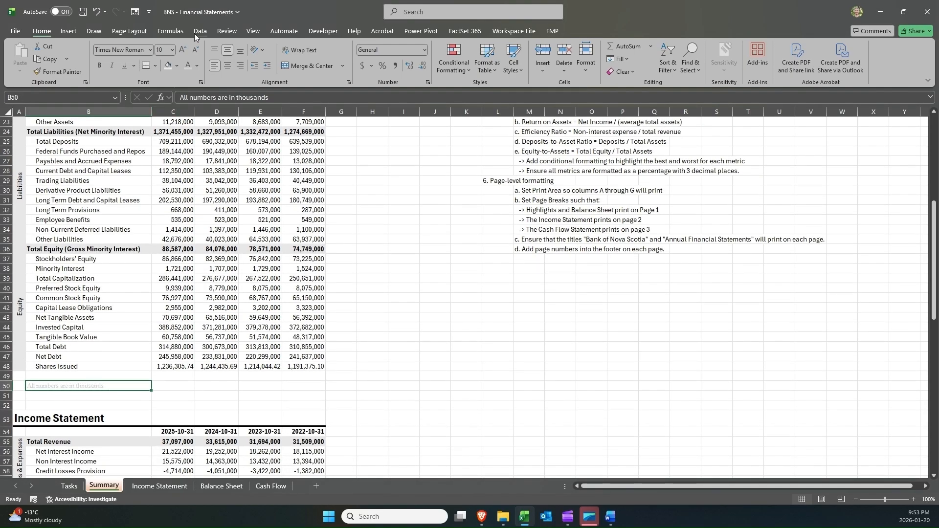
{"action": "left_click", "coordinate": [196, 65]}
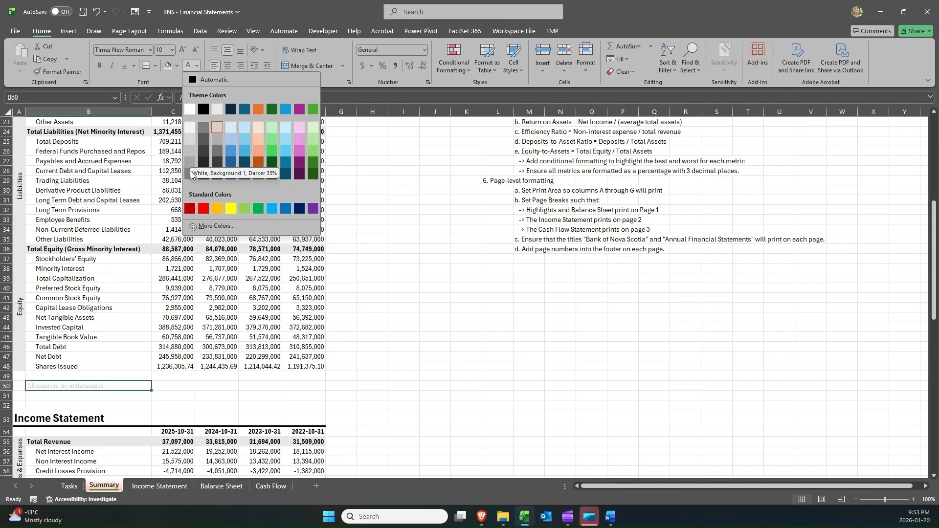
{"action": "left_click", "coordinate": [190, 174]}
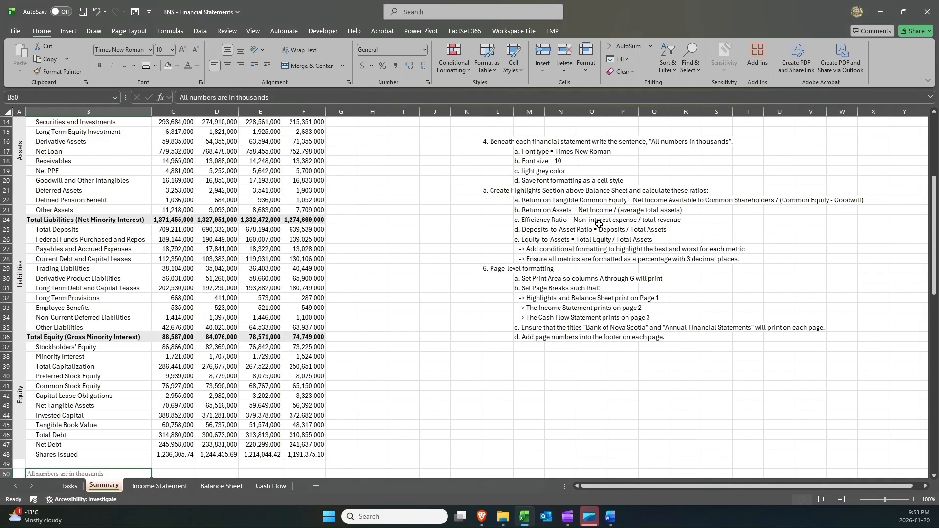
Save the formatting of the units note in cell B50 as a new cell style named "Thousands disclaimer".
{"action": "scroll", "coordinate": [602, 230], "scroll_direction": "up", "scroll_amount": 4}
{"action": "left_click", "coordinate": [529, 208]}
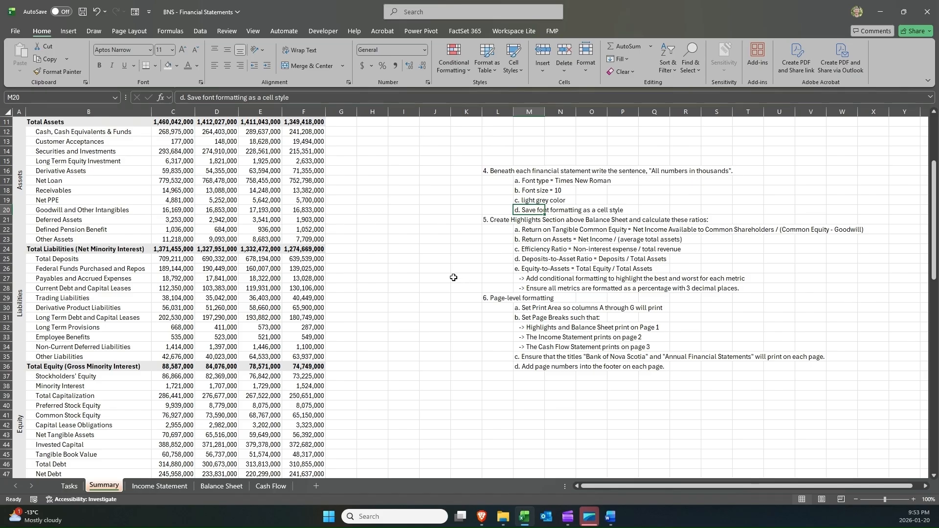
{"action": "scroll", "coordinate": [245, 343], "scroll_direction": "down", "scroll_amount": 3}
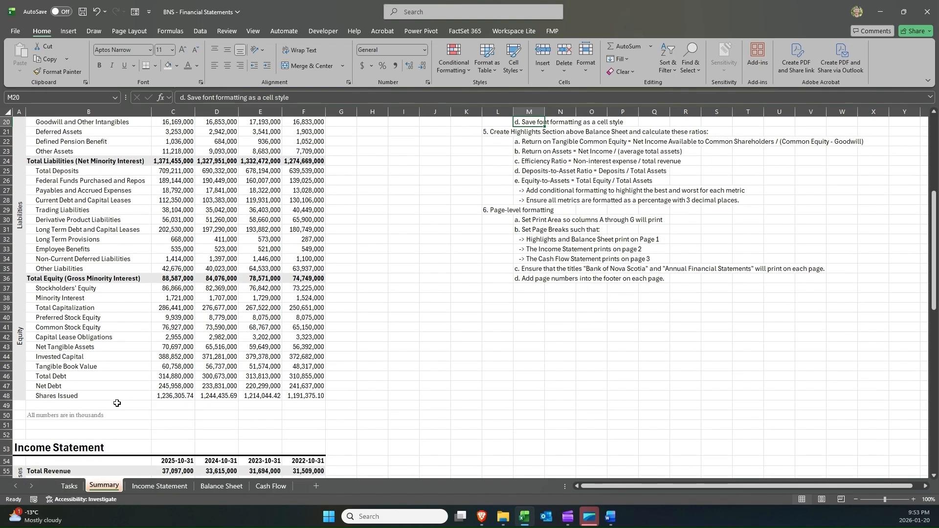
{"action": "left_click", "coordinate": [55, 417]}
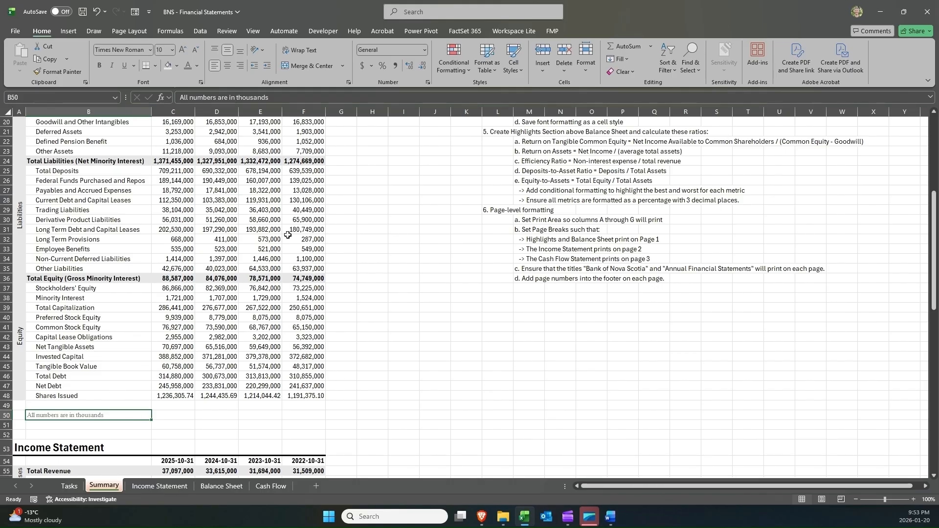
{"action": "left_click", "coordinate": [514, 59]}
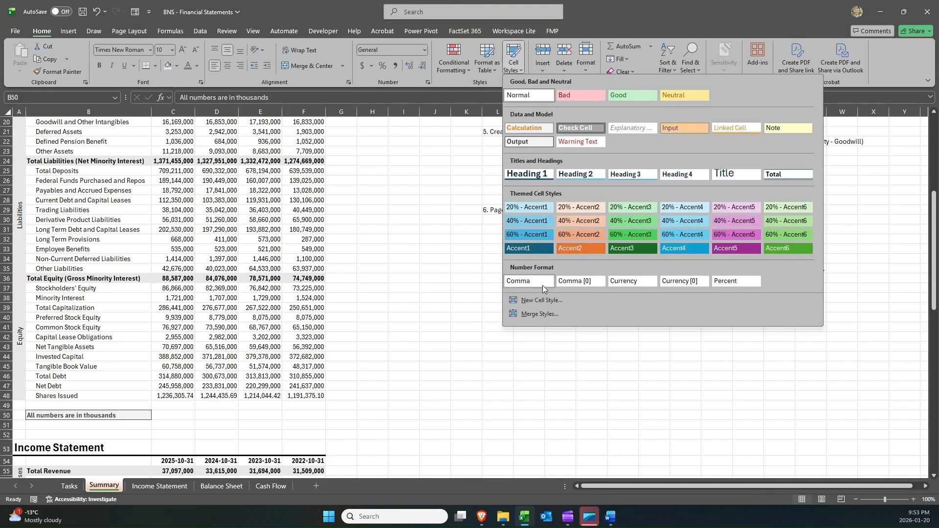
{"action": "left_click", "coordinate": [542, 301]}
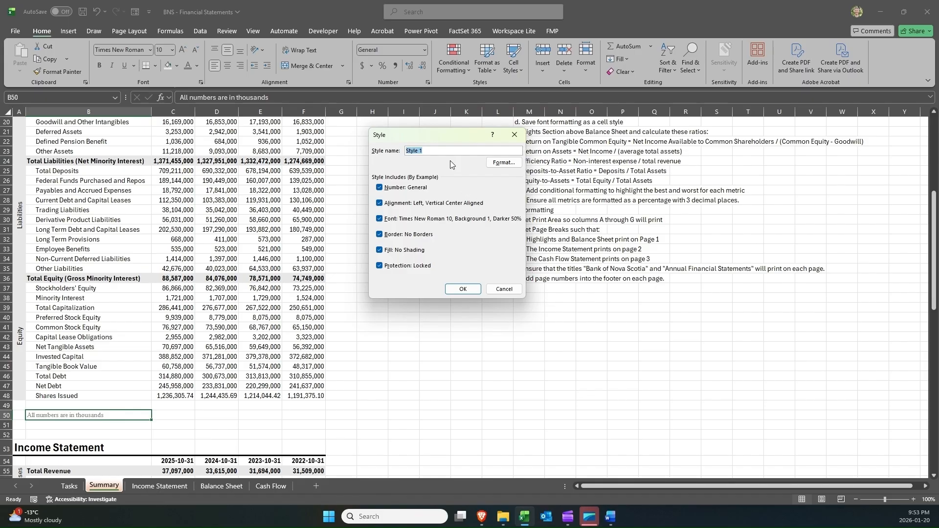
{"action": "type", "text": "Ths"}
{"action": "type", "text": "Thousands disclaimer"}
{"action": "left_click", "coordinate": [461, 290]}
Check the available cell styles for the custom "Thousands disclaimer" style without applying it.
{"action": "scroll", "coordinate": [188, 280], "scroll_direction": "down", "scroll_amount": 5}
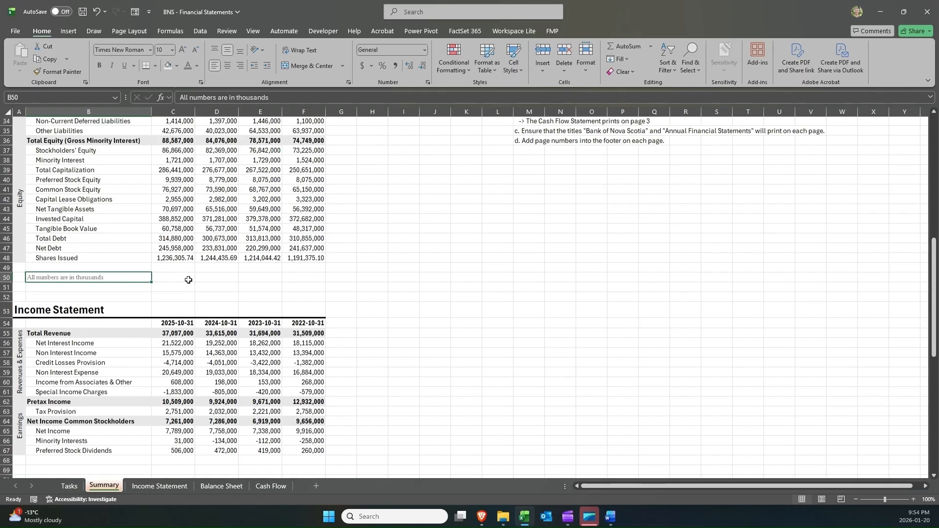
{"action": "scroll", "coordinate": [189, 279], "scroll_direction": "down", "scroll_amount": 2}
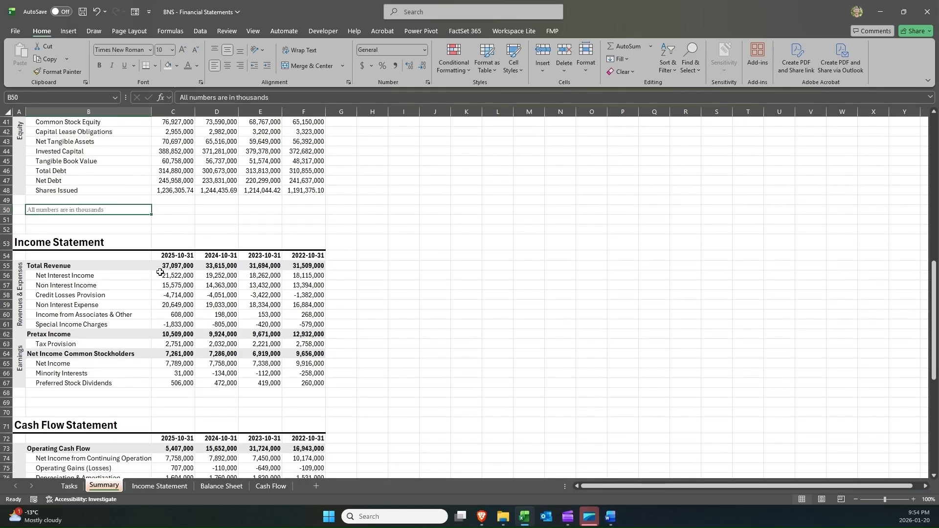
{"action": "left_click", "coordinate": [96, 293]}
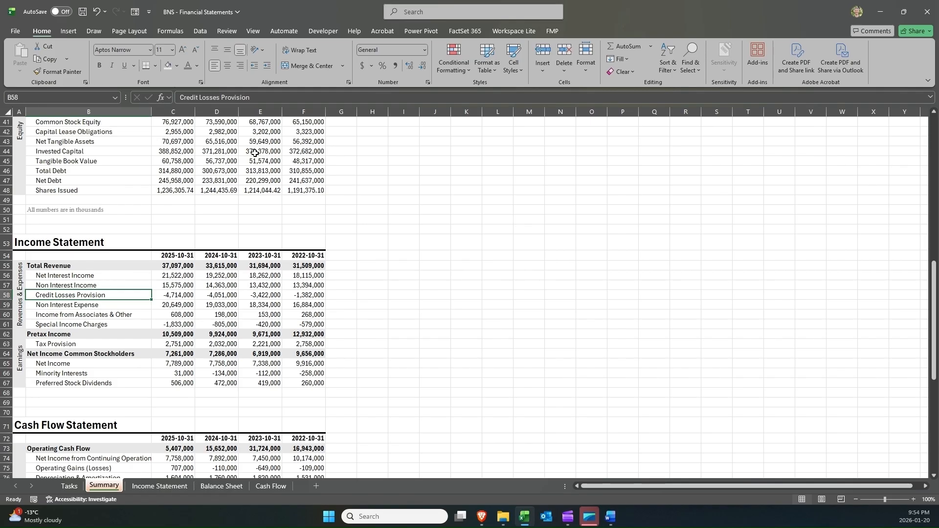
{"action": "left_click", "coordinate": [515, 72]}
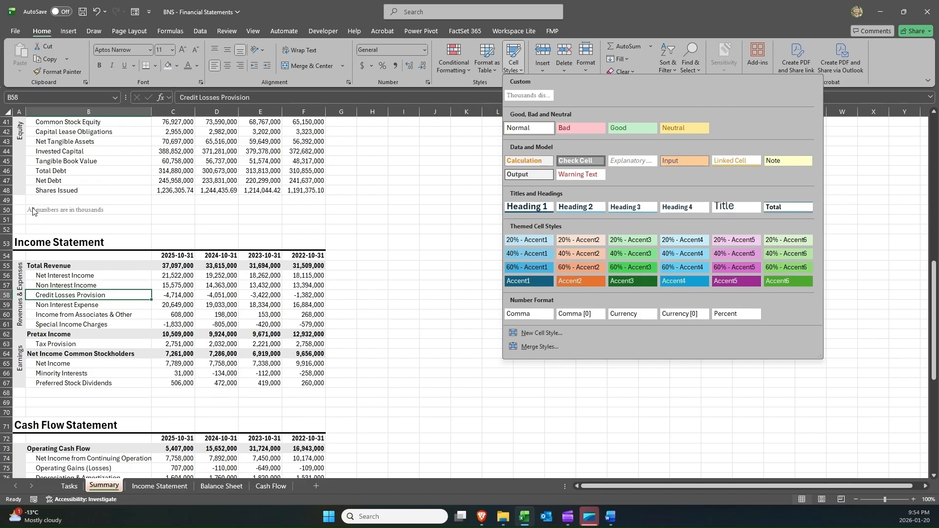
{"action": "left_click", "coordinate": [63, 218]}
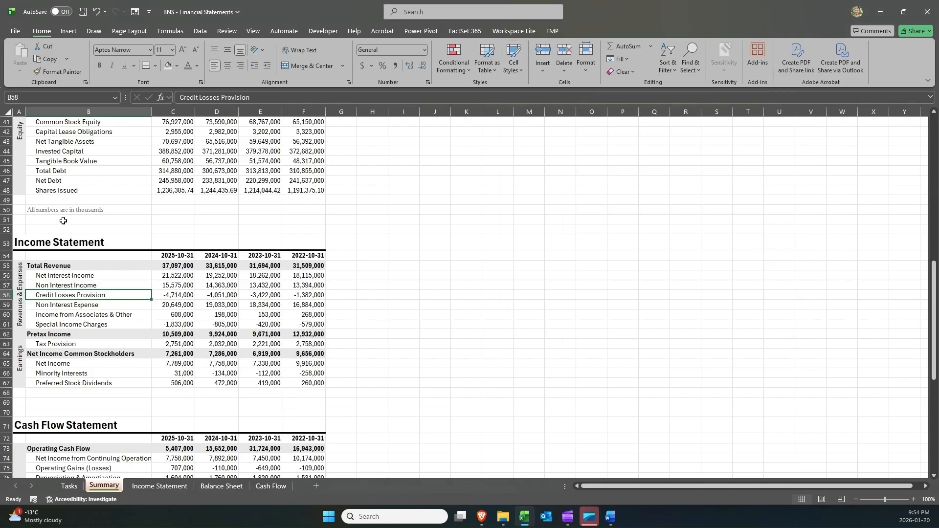
Copy the units note from cell B50 into B69 beneath the Income Statement and B104 beneath the Cash Flow Statement.
{"action": "left_click", "coordinate": [63, 210]}
{"action": "key", "text": "ctrl+c"}
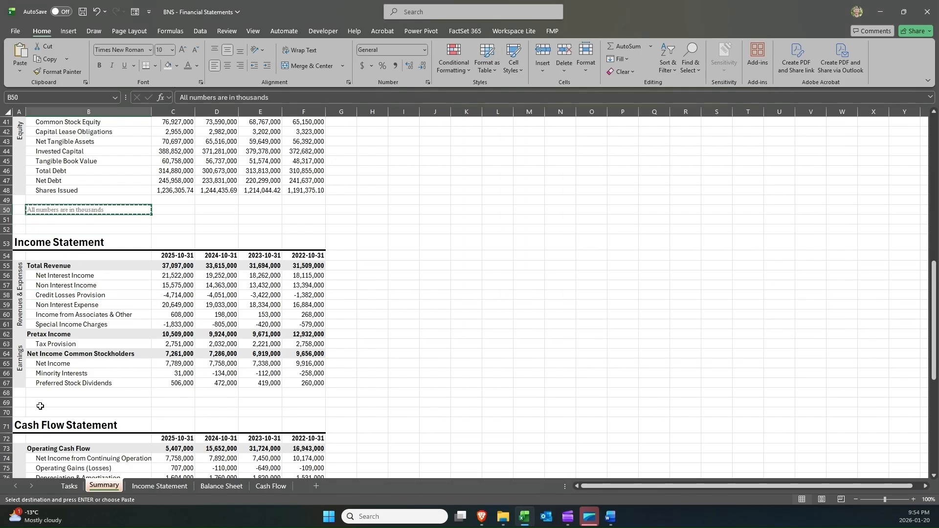
{"action": "left_click", "coordinate": [42, 403]}
{"action": "key", "text": "ctrl+v"}
{"action": "scroll", "coordinate": [45, 380], "scroll_direction": "down", "scroll_amount": 11}
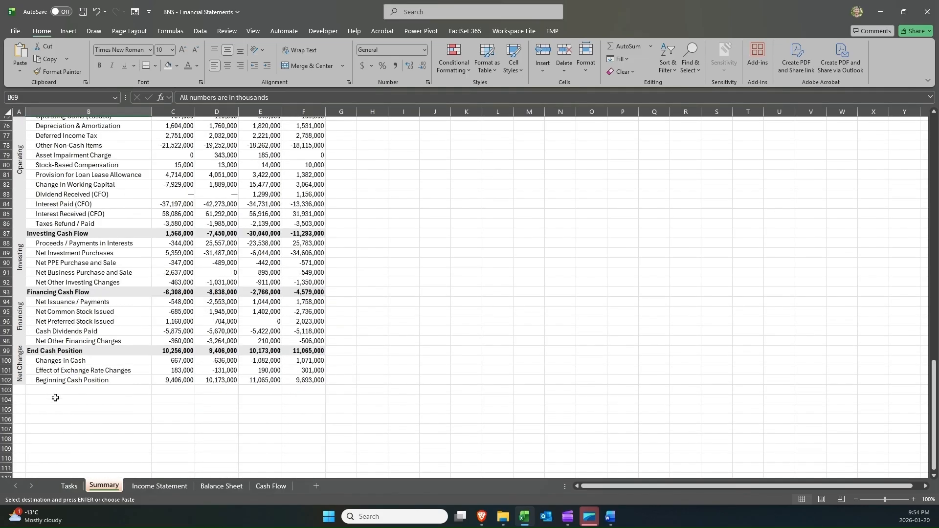
{"action": "left_click", "coordinate": [57, 399]}
{"action": "key", "text": "ctrl+v"}
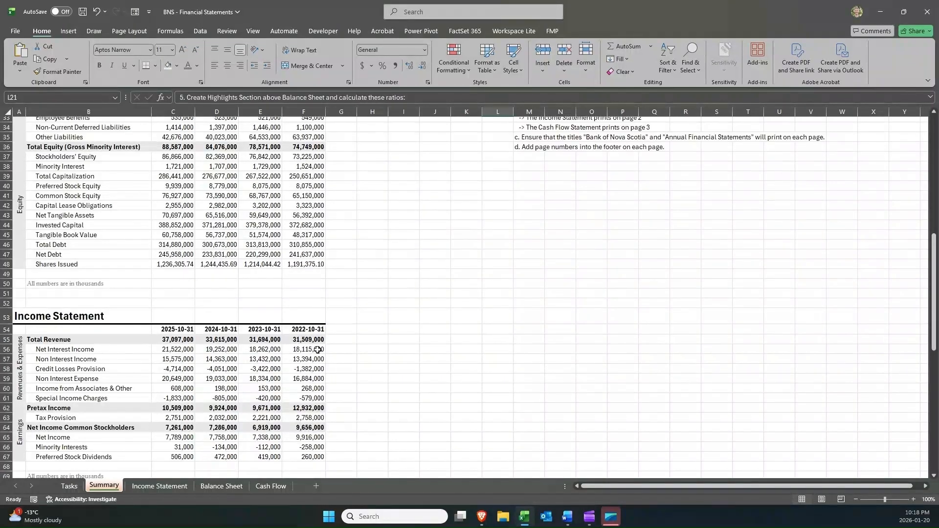
Review the ratios listed in the task notes and insert eight blank rows at row 4, above the Balance Sheet.
{"action": "scroll", "coordinate": [318, 351], "scroll_direction": "up", "scroll_amount": 11}
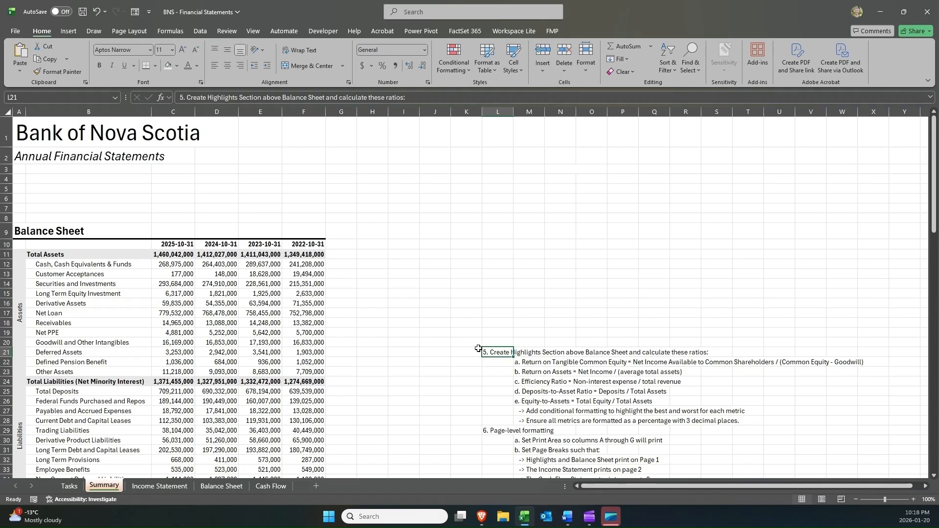
{"action": "left_click", "coordinate": [416, 323]}
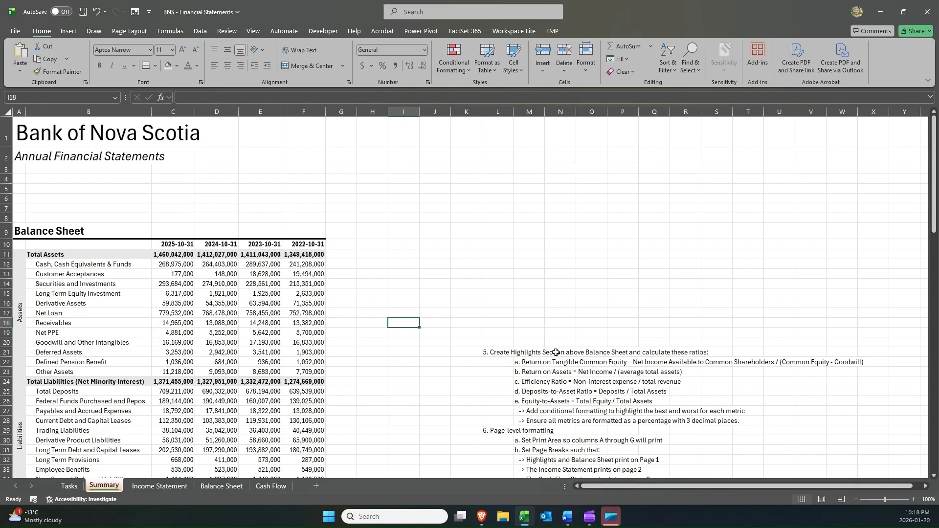
{"action": "left_click_drag", "start_coordinate": [533, 362], "coordinate": [535, 399]}
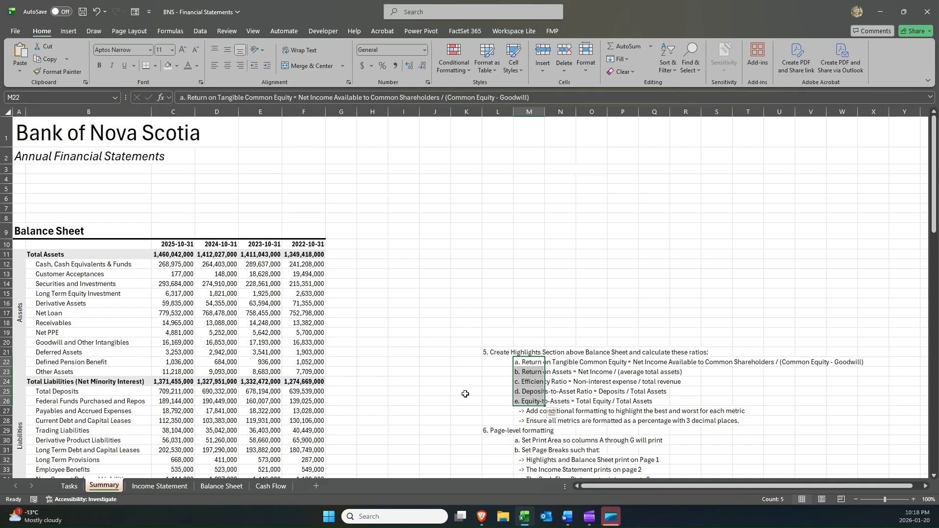
{"action": "left_click", "coordinate": [28, 182]}
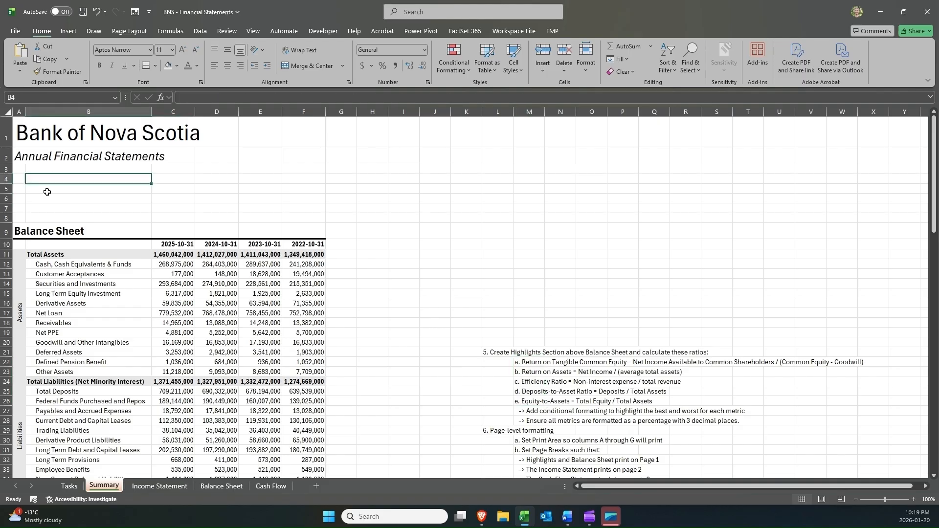
{"action": "left_click", "coordinate": [7, 191]}
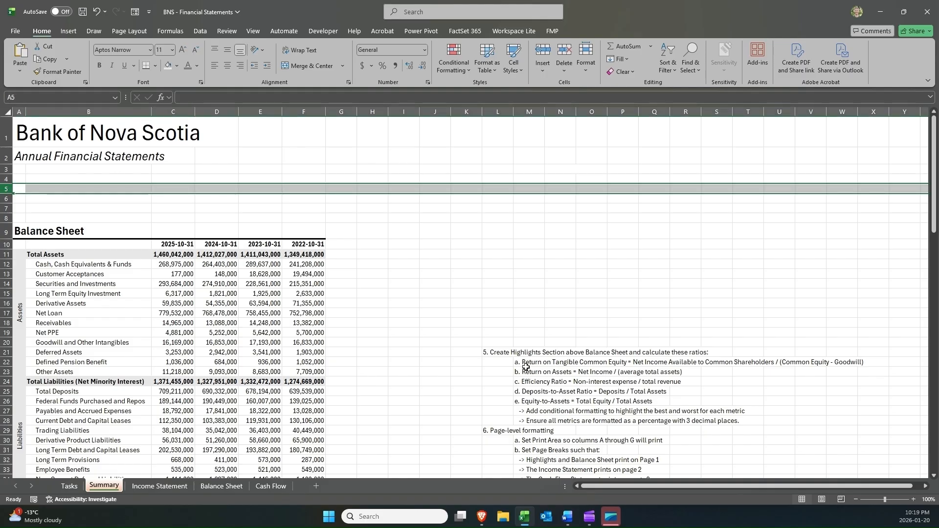
{"action": "left_click_drag", "start_coordinate": [526, 365], "coordinate": [526, 399]}
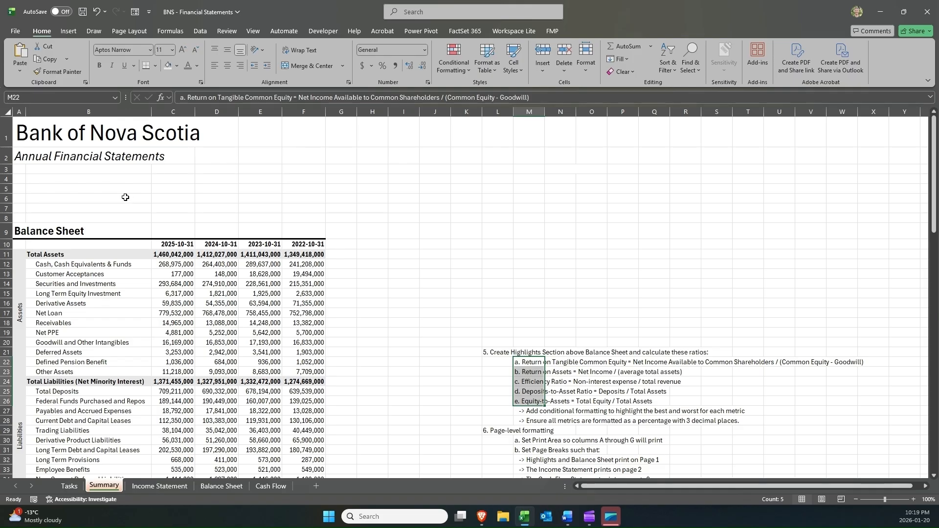
{"action": "left_click_drag", "start_coordinate": [108, 173], "coordinate": [116, 216]}
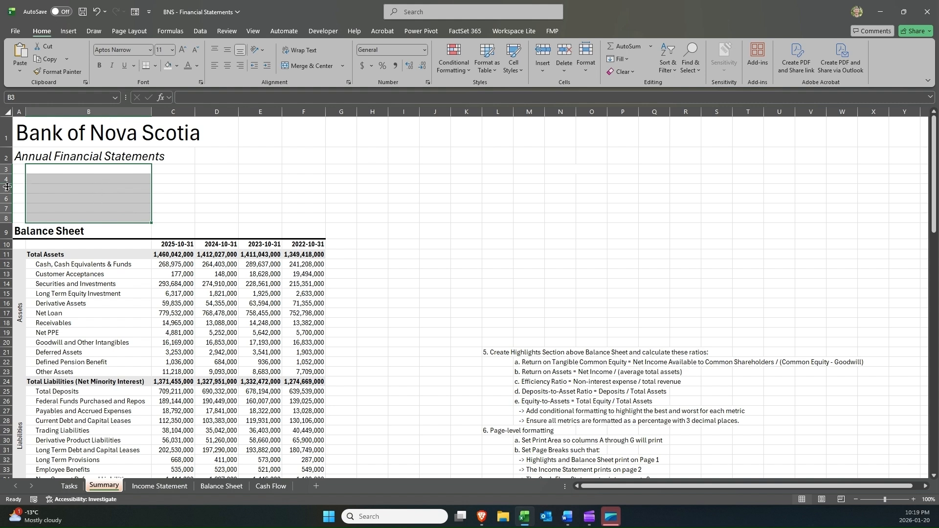
{"action": "left_click_drag", "start_coordinate": [2, 179], "coordinate": [4, 257]}
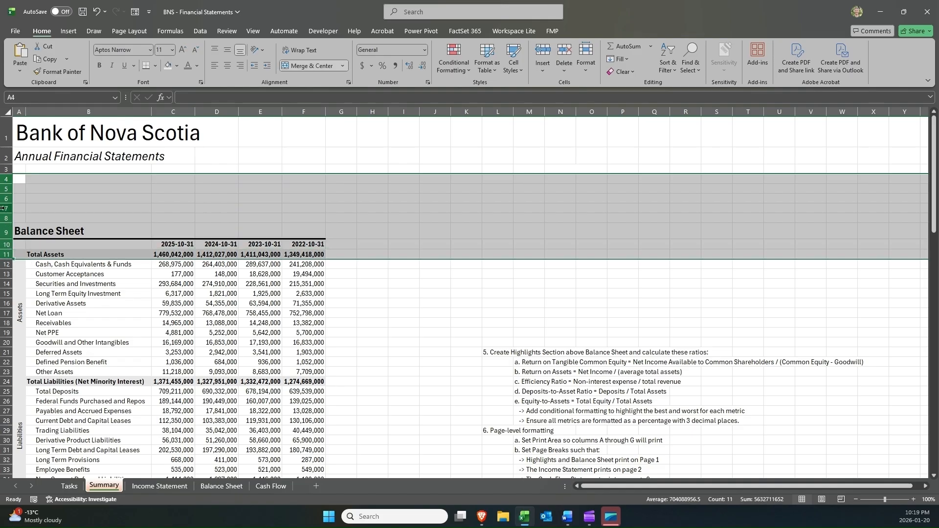
{"action": "right_click", "coordinate": [3, 208]}
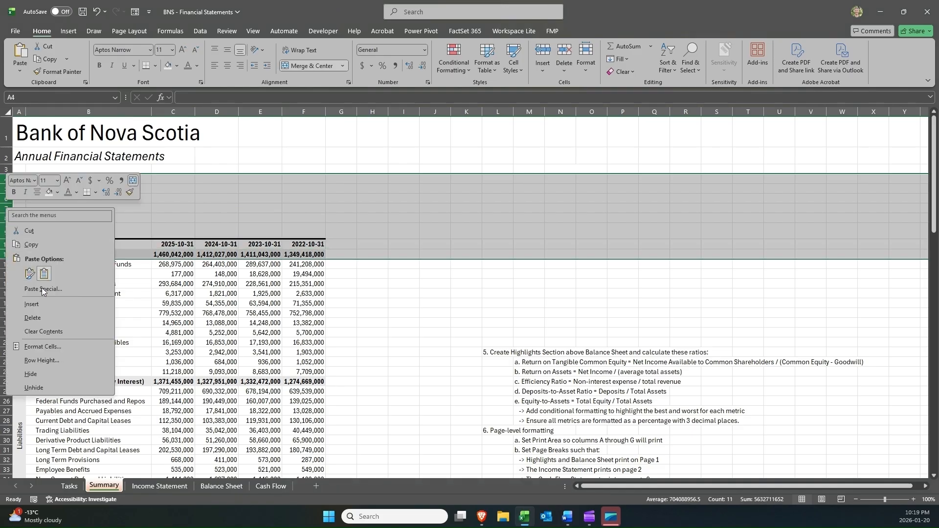
{"action": "left_click", "coordinate": [43, 304]}
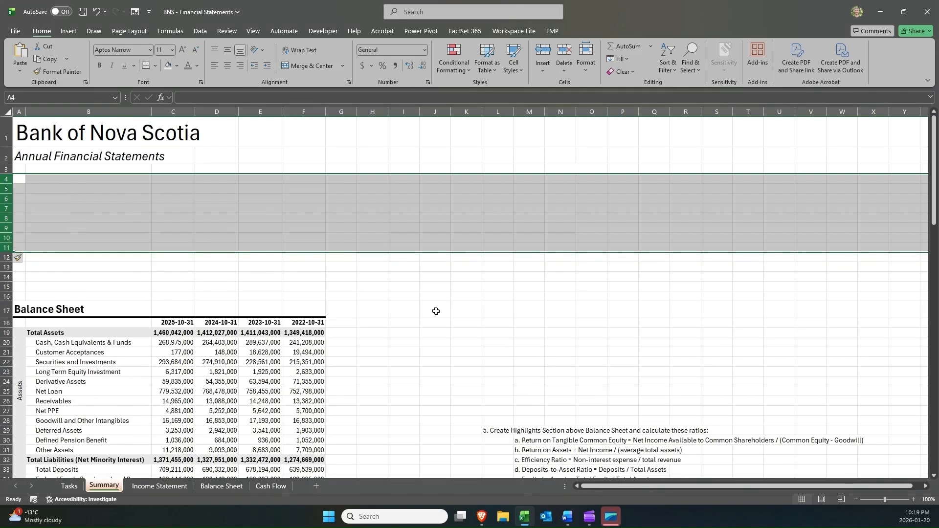
Move the remaining task notes for tasks 5 and 6 from L29:M44 up to the area starting at cell K4.
{"action": "scroll", "coordinate": [436, 313], "scroll_direction": "down", "scroll_amount": 1}
{"action": "left_click", "coordinate": [492, 397]}
{"action": "scroll", "coordinate": [501, 395], "scroll_direction": "down", "scroll_amount": 1}
{"action": "scroll", "coordinate": [501, 395], "scroll_direction": "down", "scroll_amount": 1}
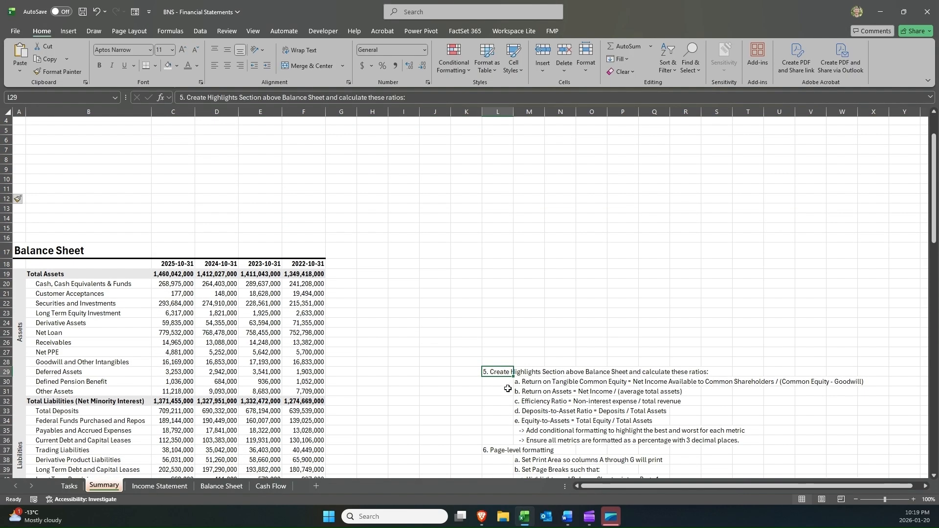
{"action": "left_click_drag", "start_coordinate": [494, 343], "coordinate": [537, 403]}
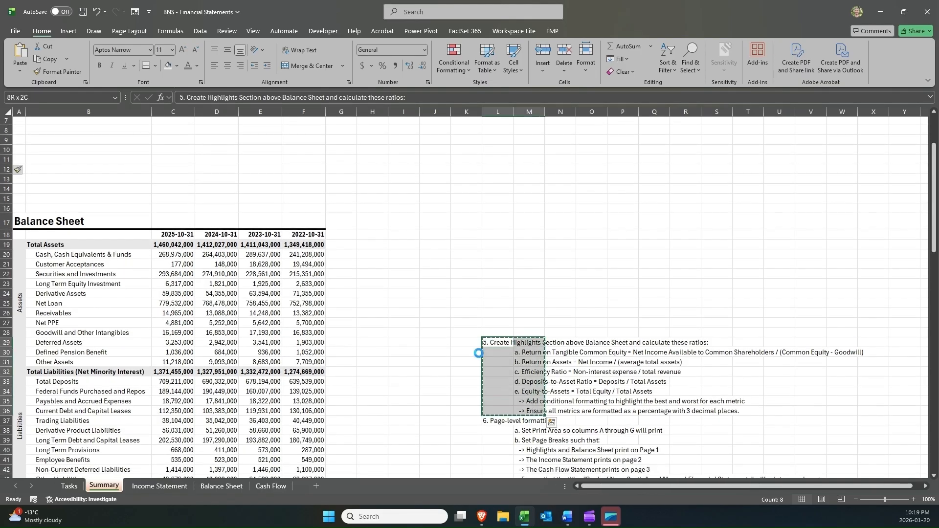
{"action": "key", "text": "ctrl+c"}
{"action": "scroll", "coordinate": [453, 311], "scroll_direction": "up", "scroll_amount": 2}
{"action": "scroll", "coordinate": [471, 232], "scroll_direction": "down", "scroll_amount": 6}
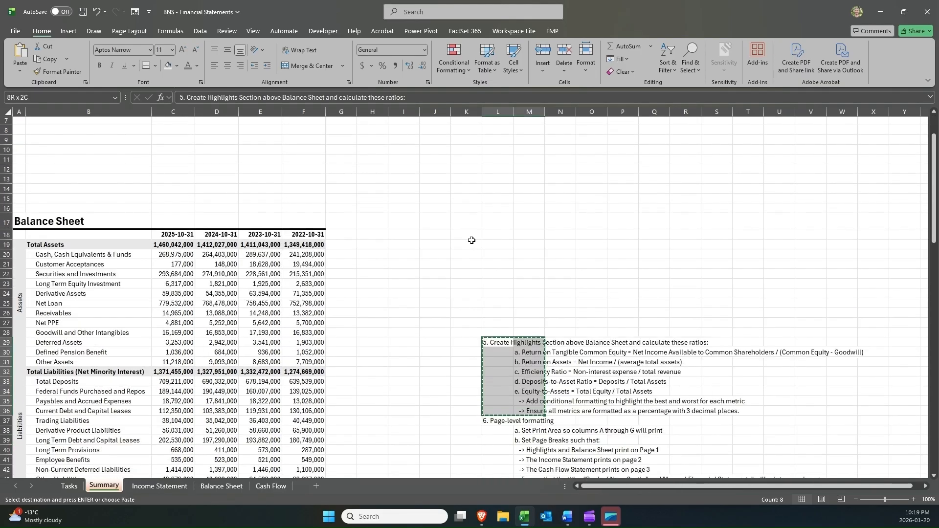
{"action": "left_click_drag", "start_coordinate": [492, 255], "coordinate": [529, 396]}
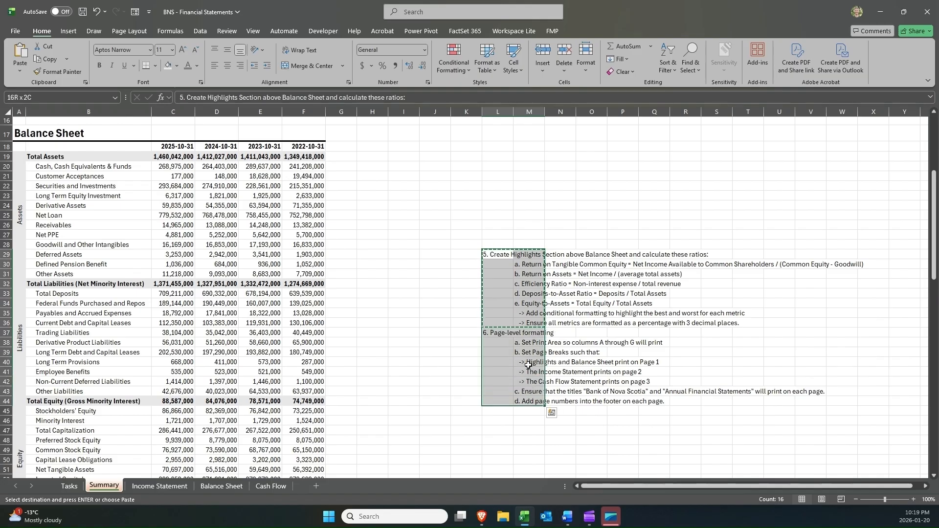
{"action": "scroll", "coordinate": [490, 231], "scroll_direction": "up", "scroll_amount": 6}
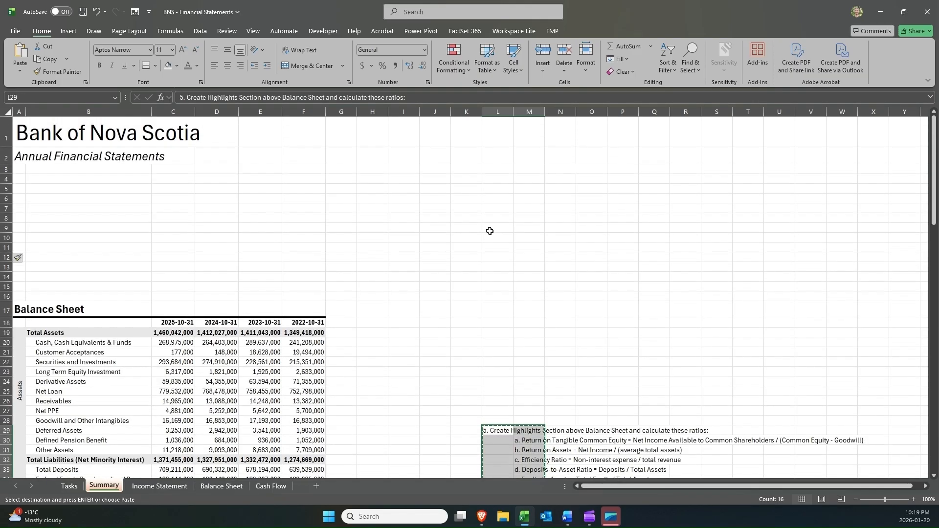
{"action": "left_click", "coordinate": [467, 179]}
{"action": "key", "text": "ctrl+v"}
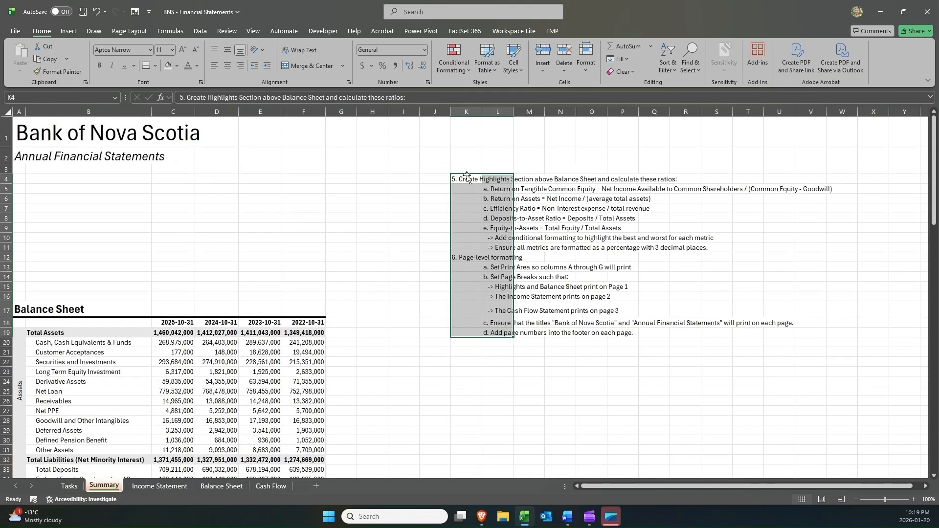
Copy the Balance Sheet heading and date row from A17:F18 into the blank rows starting at A4.
{"action": "left_click", "coordinate": [21, 309]}
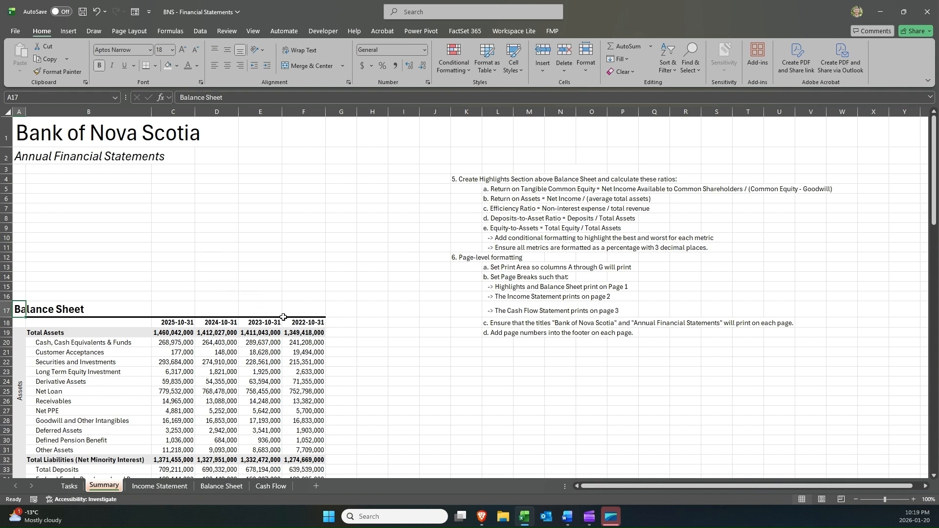
{"action": "left_click", "coordinate": [297, 324], "text": "shift"}
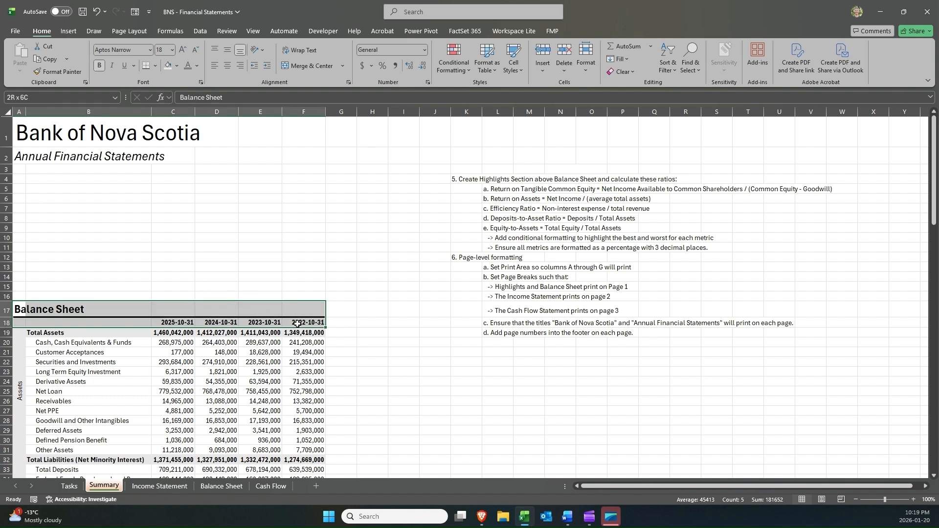
{"action": "key", "text": "ctrl+c"}
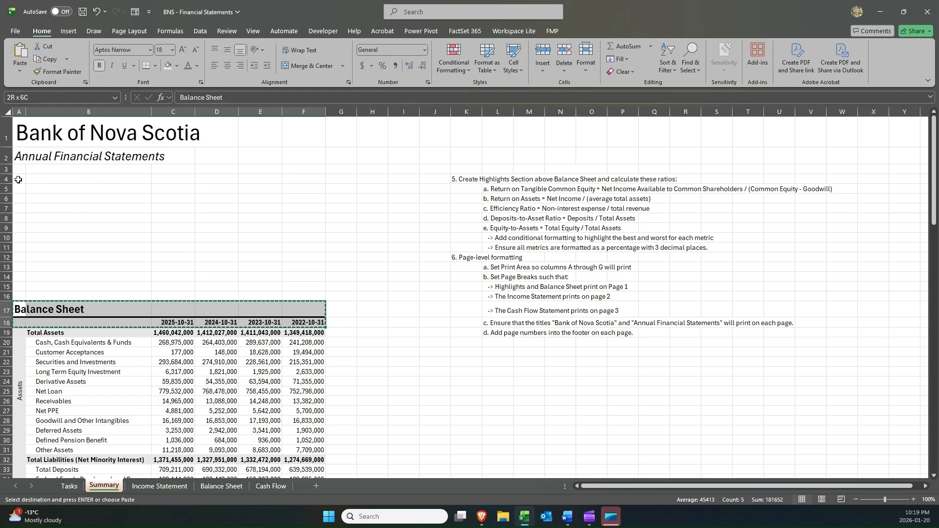
{"action": "left_click", "coordinate": [18, 180]}
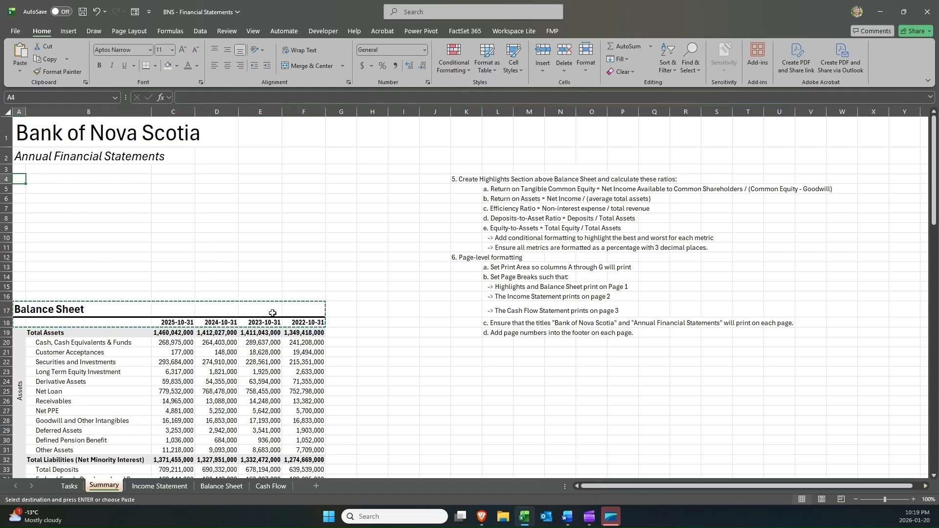
{"action": "key", "text": "ctrl+v"}
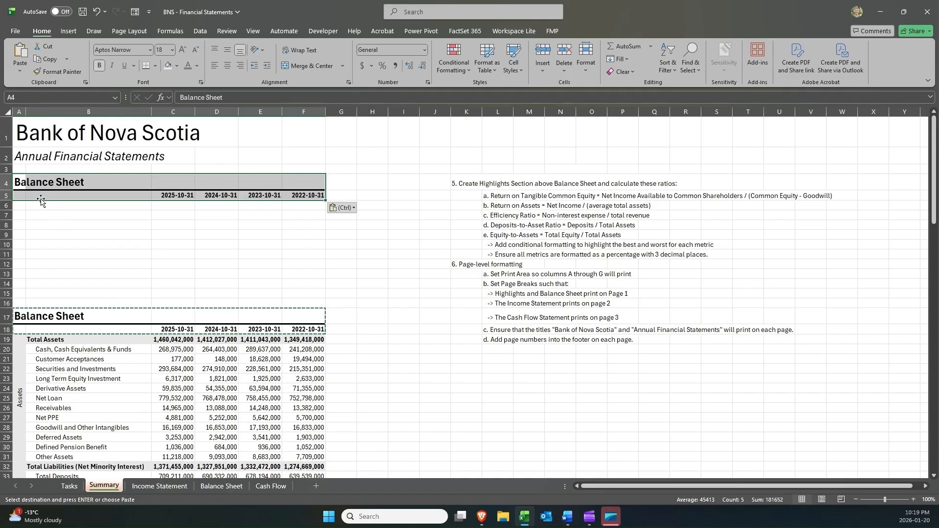
Change the copied heading in cell A4 to "Highlights".
{"action": "left_click", "coordinate": [25, 187]}
{"action": "left_click", "coordinate": [225, 98]}
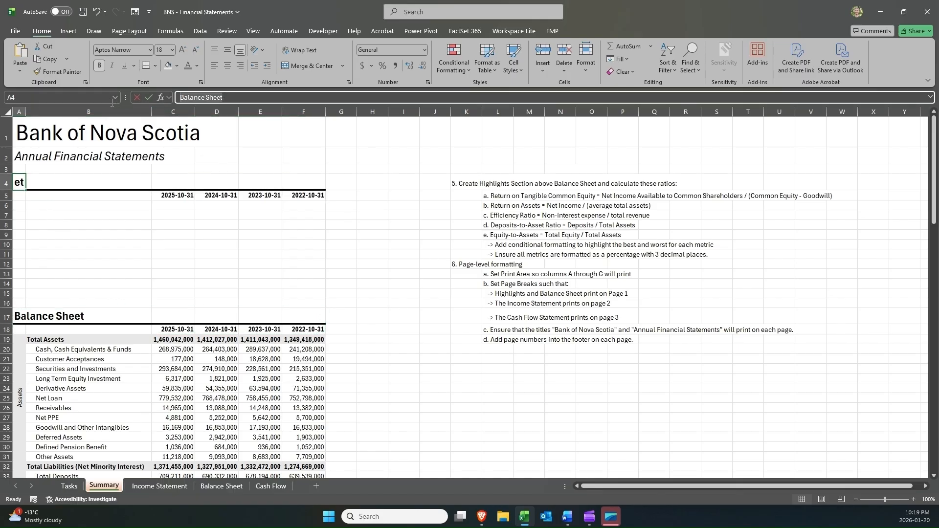
{"action": "type", "text": "Highli"}
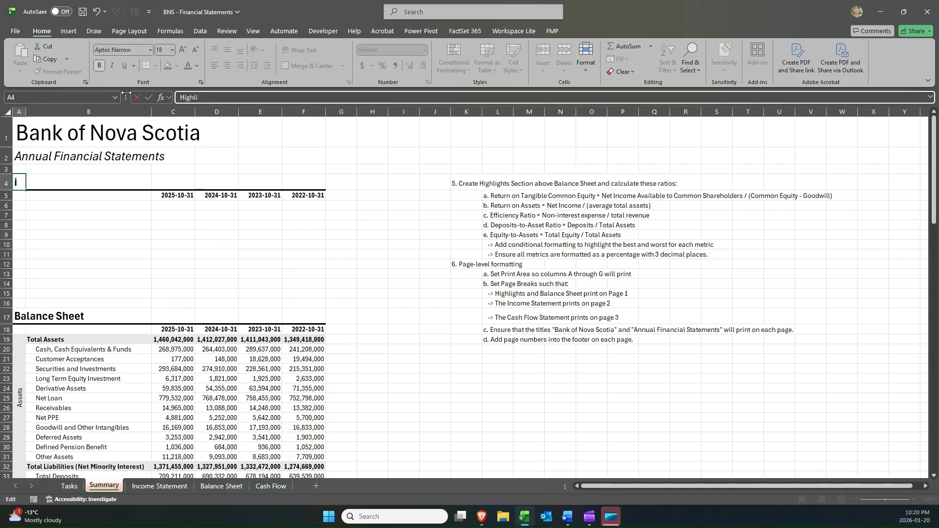
{"action": "type", "text": "ghts"}
{"action": "key", "text": "Return"}
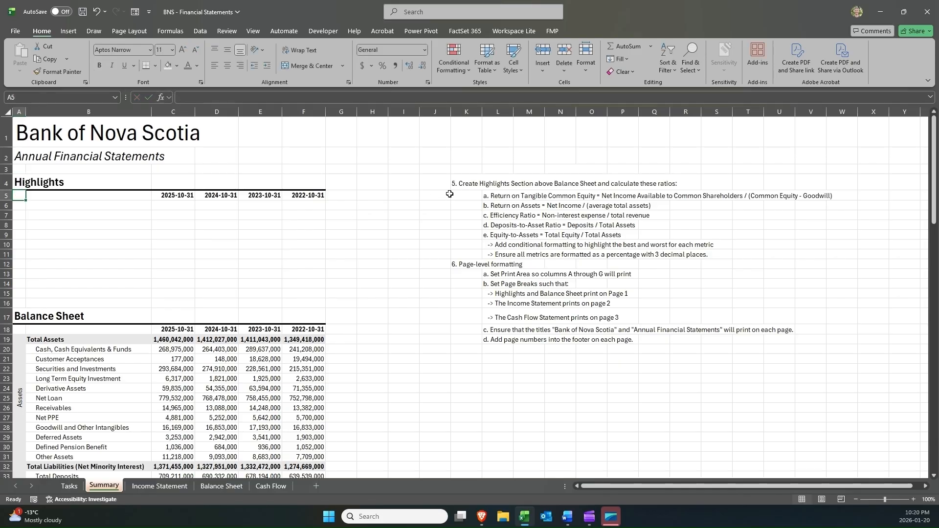
Enter the ratio labels "Return on Tangible Common Equity" in A6 and "Return on Assets" in A7.
{"action": "left_click", "coordinate": [528, 182]}
{"action": "left_click", "coordinate": [491, 196]}
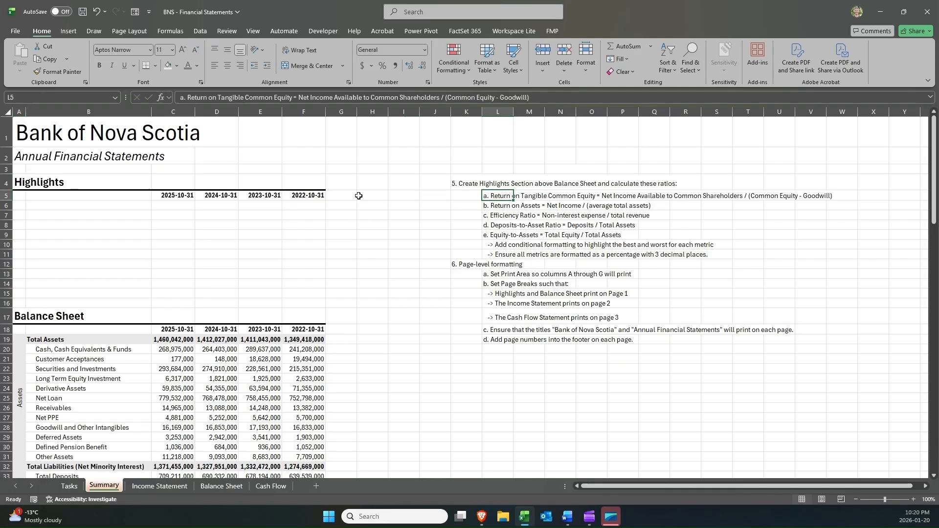
{"action": "left_click", "coordinate": [23, 206]}
{"action": "type", "text": "Return on T"}
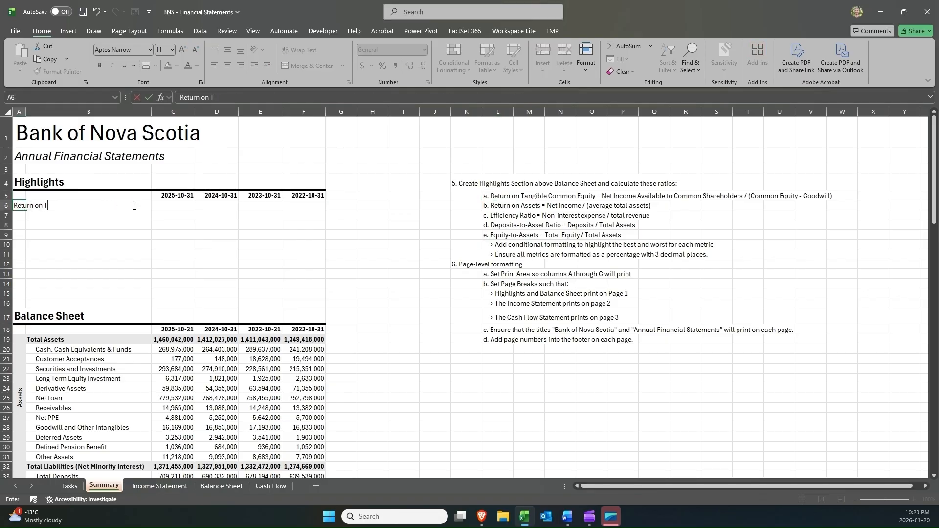
{"action": "type", "text": "angible Common Equity"}
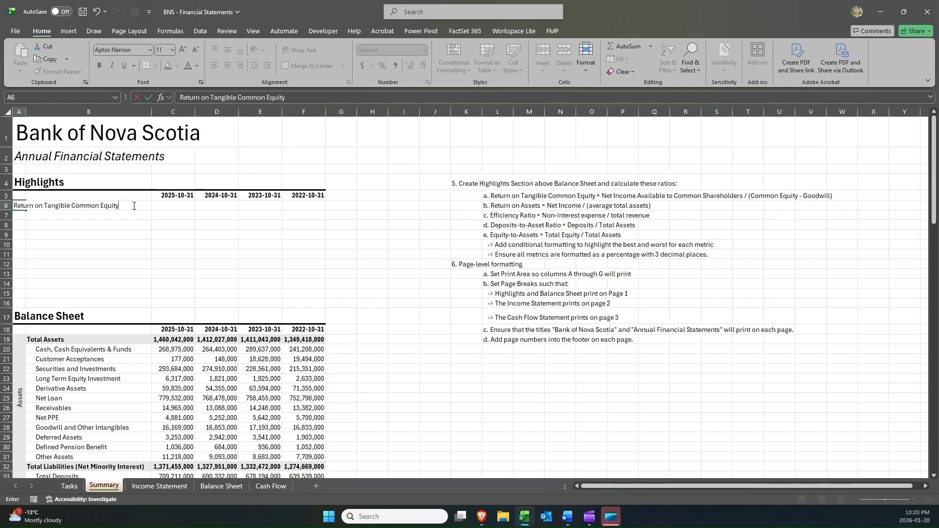
{"action": "key", "text": "Return"}
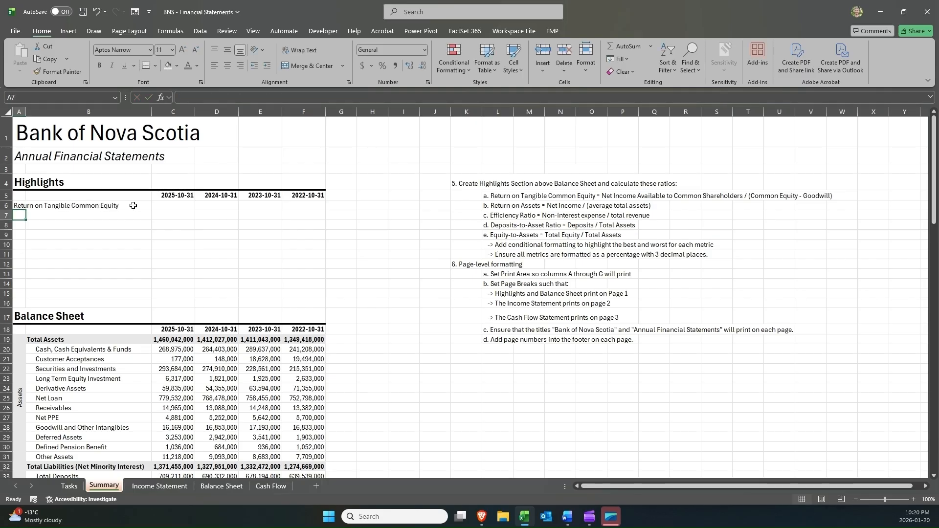
{"action": "type", "text": "Return on As"}
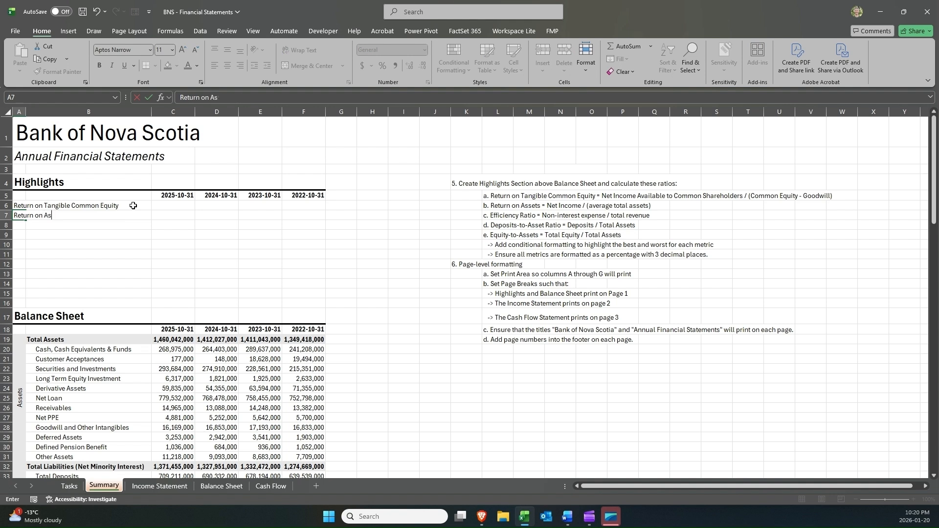
{"action": "type", "text": "sets"}
{"action": "key", "text": "Return"}
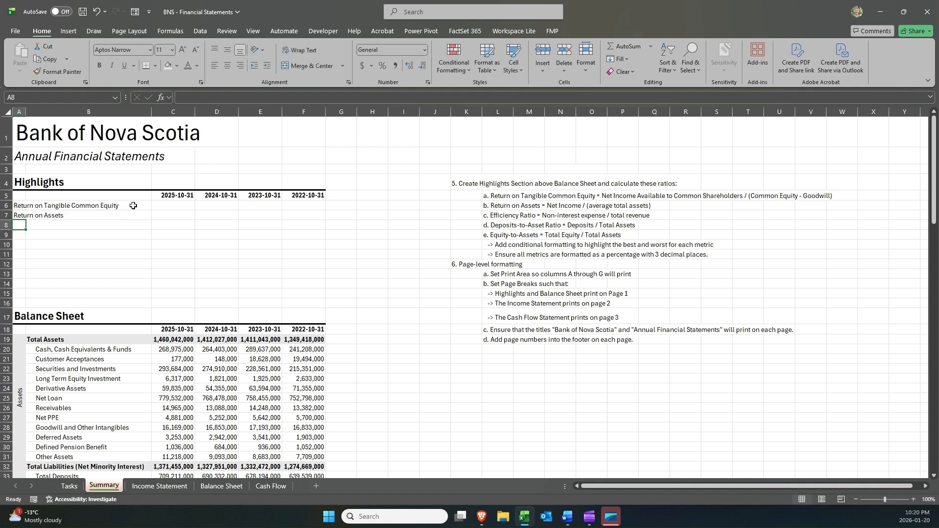
Enter the ratio labels "Efficiency Ratio", "Deposits-to-Assets" and "Equity-to-Assets" in cells A8 to A10.
{"action": "type", "text": "Efficien"}
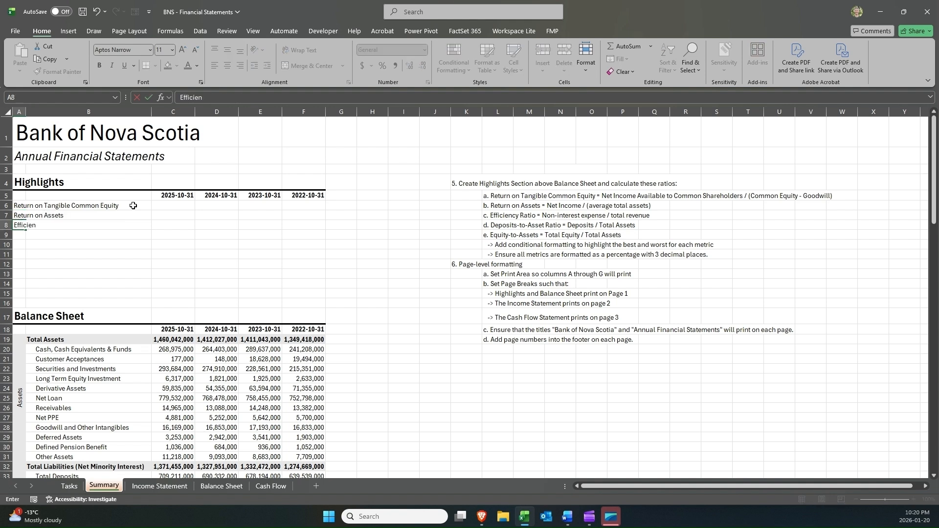
{"action": "type", "text": "cy Ratio"}
{"action": "key", "text": "Return"}
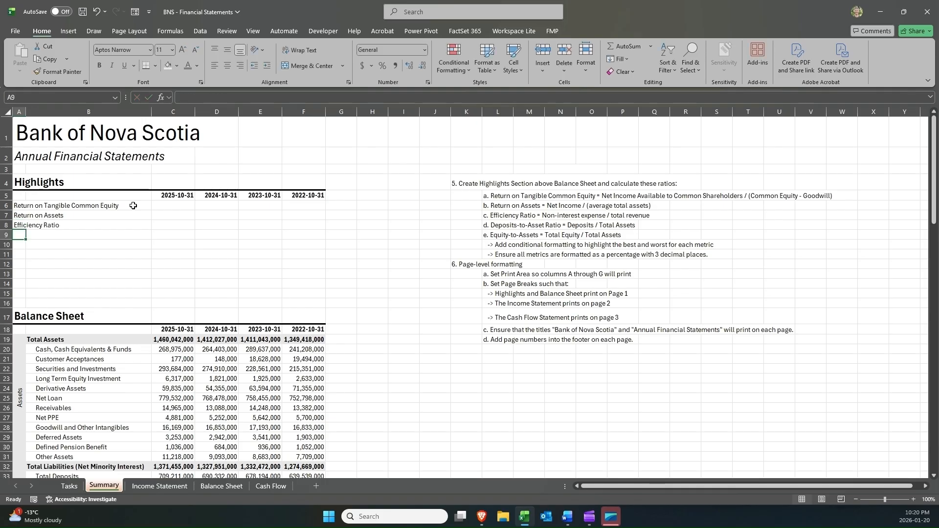
{"action": "type", "text": "Deposits-"}
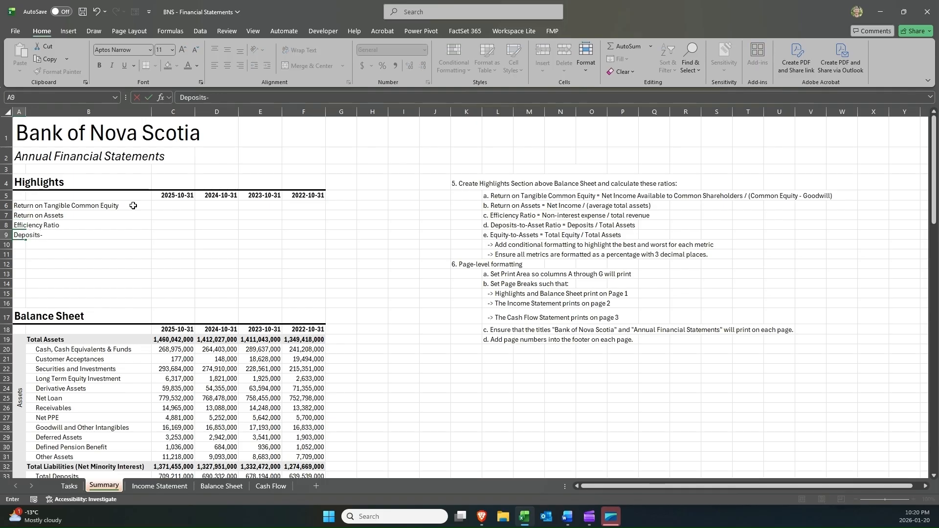
{"action": "type", "text": "to-Assets"}
{"action": "key", "text": "Return"}
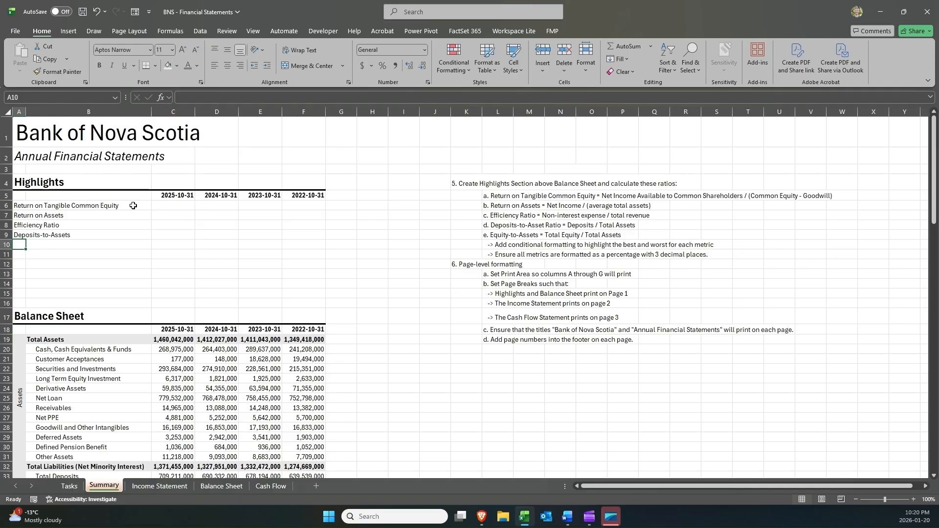
{"action": "type", "text": "Equity-"}
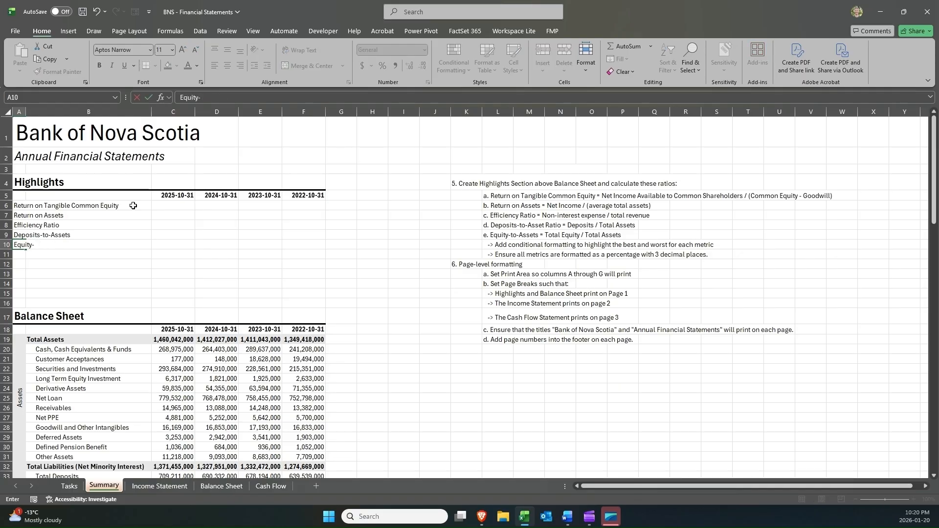
{"action": "type", "text": "to-Assets"}
{"action": "key", "text": "Tab"}
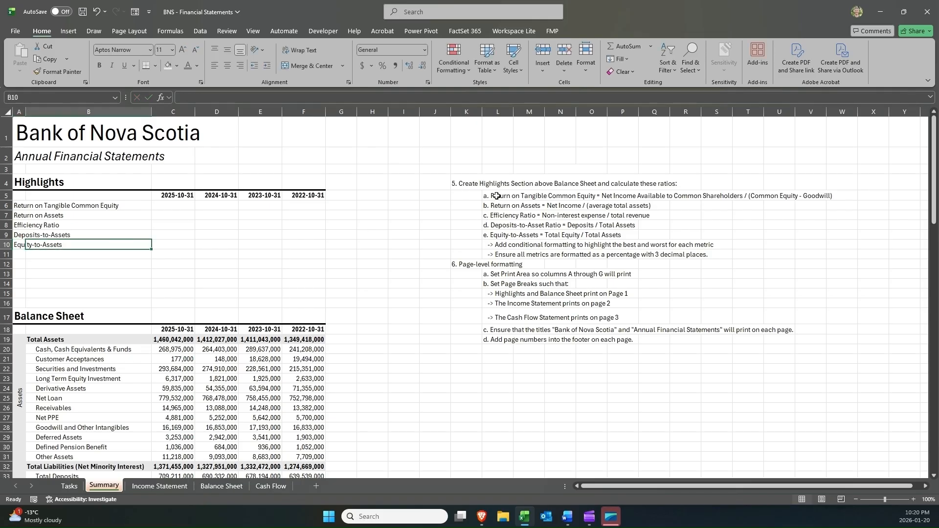
Move the whole block of task notes down two rows so that it starts in cell K6.
{"action": "mouse_move", "coordinate": [496, 196]}
{"action": "left_mouse_down"}
{"action": "mouse_move", "coordinate": [495, 236]}
{"action": "mouse_move", "coordinate": [491, 191]}
{"action": "left_mouse_up"}
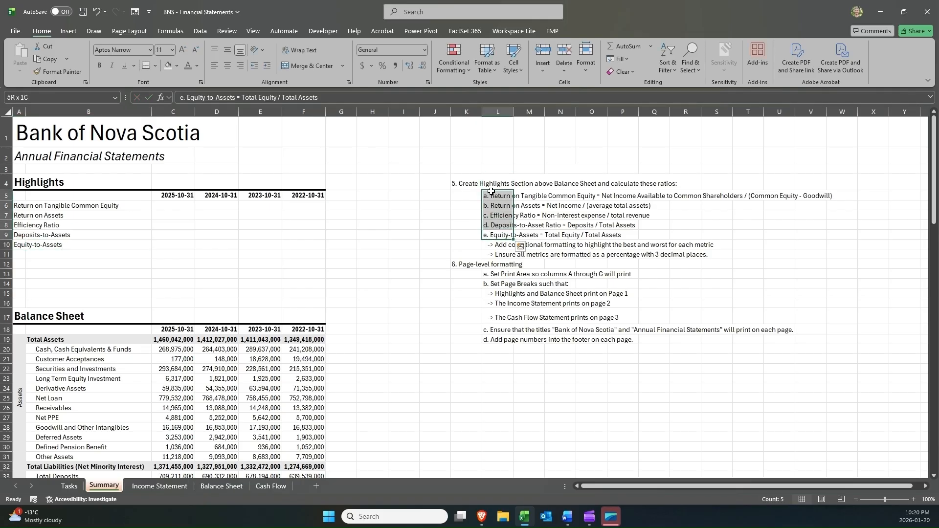
{"action": "left_click_drag", "start_coordinate": [19, 206], "coordinate": [19, 235]}
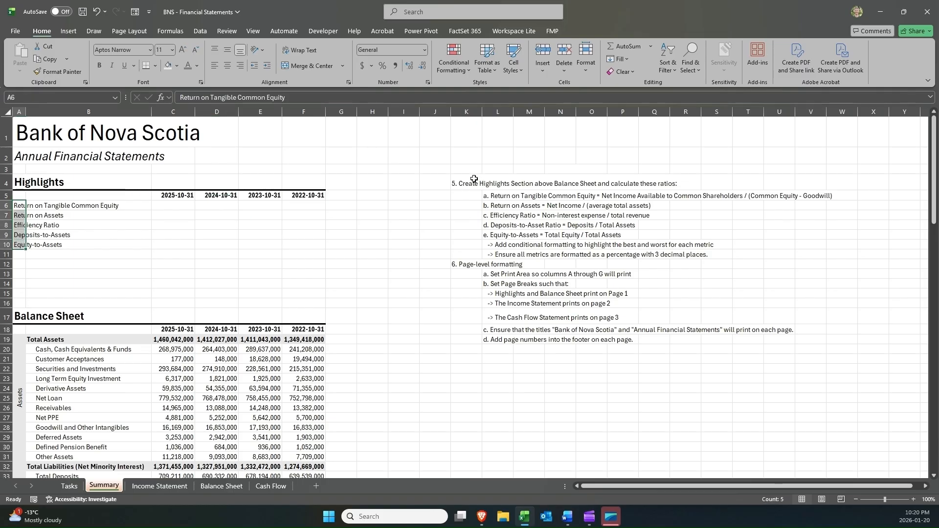
{"action": "left_click", "coordinate": [455, 182]}
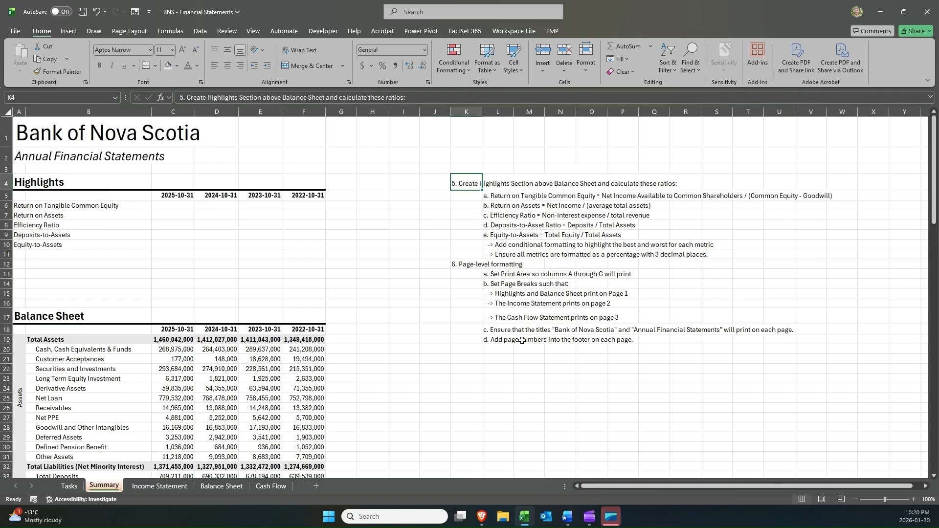
{"action": "left_click", "coordinate": [508, 339], "text": "shift"}
{"action": "left_click_drag", "start_coordinate": [512, 320], "coordinate": [508, 337]}
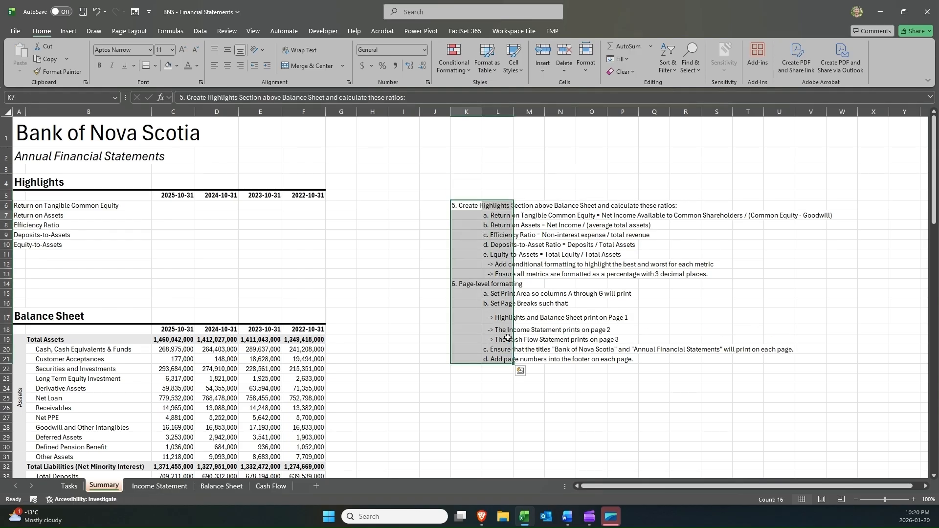
{"action": "key", "text": "Down"}
{"action": "key", "text": "Right"}
{"action": "key", "text": "Left"}
{"action": "key", "text": "Up"}
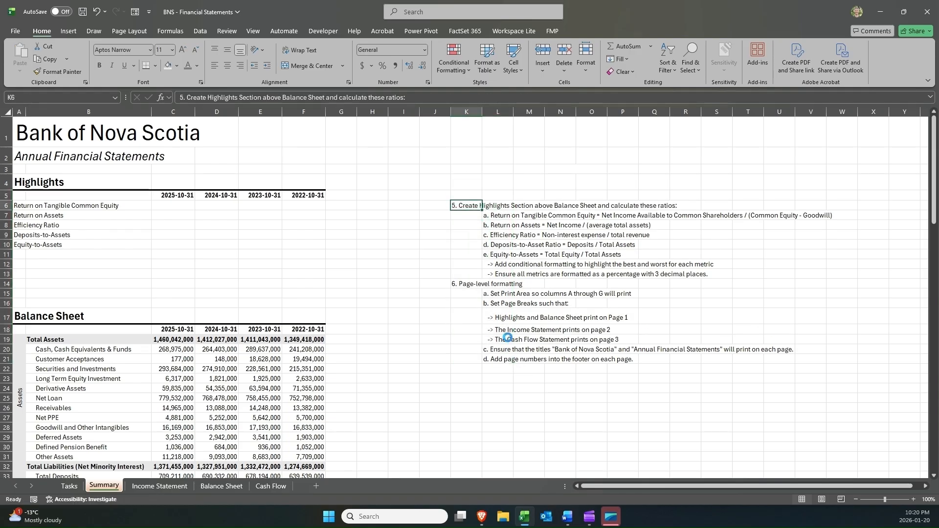
Remove the task 5 heading from K6 and move the ratio notes in L7:L13 up to L6, level with the Highlights labels.
{"action": "key", "text": "Right"}
{"action": "key", "text": "Down"}
{"action": "key", "text": "shift+Down"}
{"action": "key", "text": "shift+Down"}
{"action": "key", "text": "shift+Down"}
{"action": "key", "text": "shift+Down"}
{"action": "key", "text": "shift+Down"}
{"action": "key", "text": "shift+Down"}
{"action": "key", "text": "ctrl+c"}
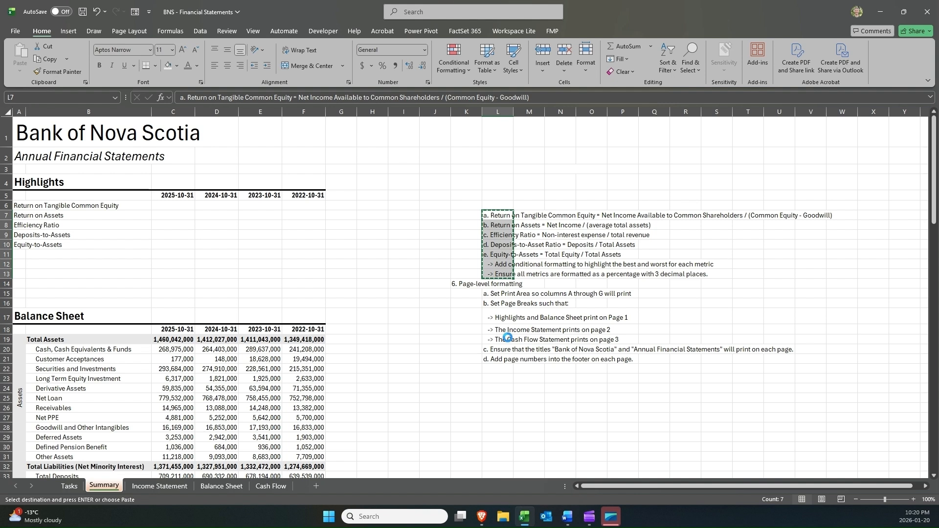
{"action": "key", "text": "Up"}
{"action": "key", "text": "ctrl+v"}
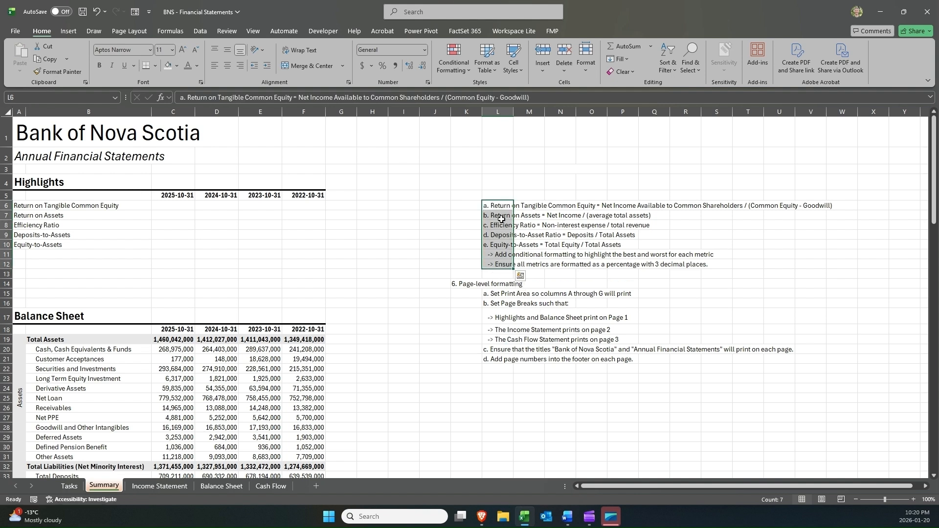
Calculate the 2025 Return on Tangible Common Equity in C6 with the formula =C72/(C49-C28).
{"action": "left_click", "coordinate": [490, 206]}
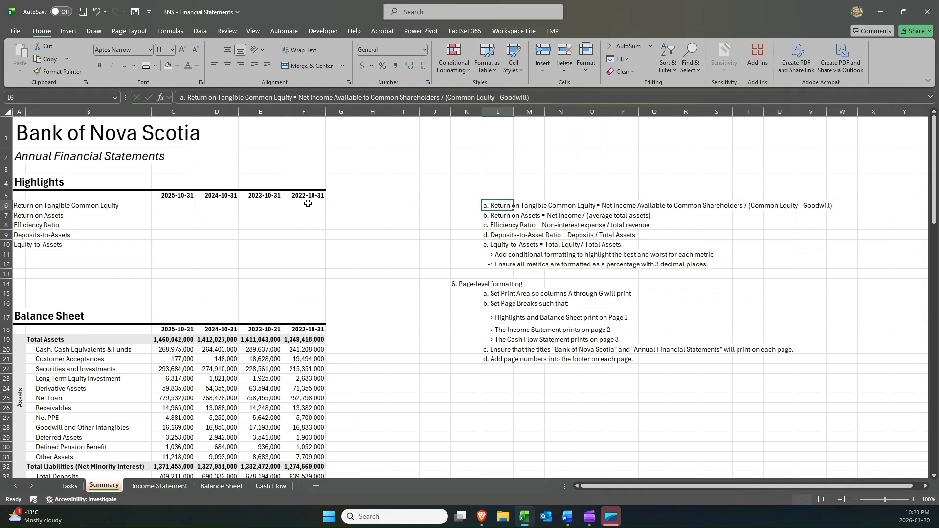
{"action": "left_click", "coordinate": [182, 207]}
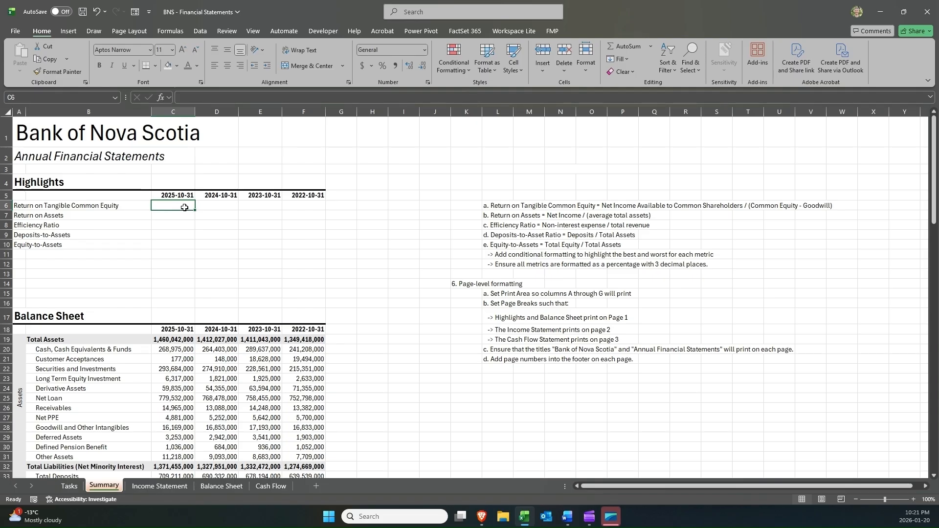
{"action": "type", "text": "="}
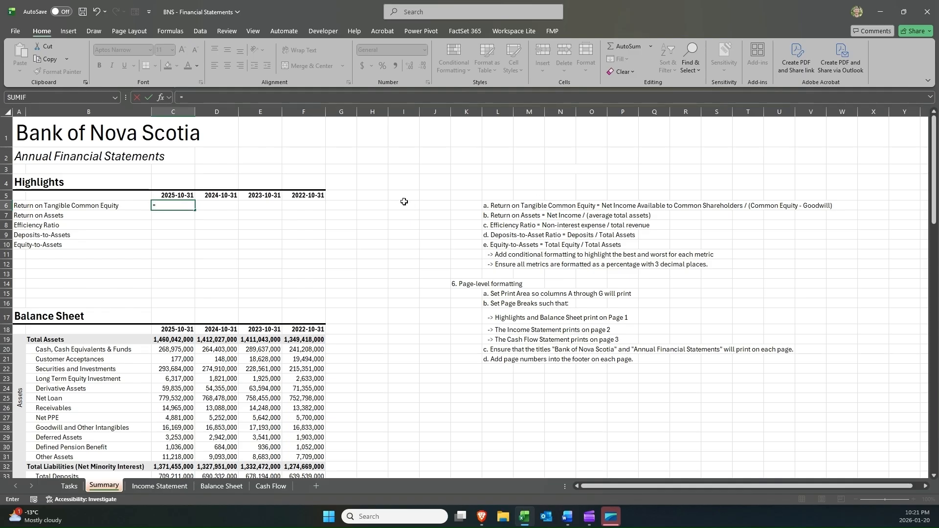
{"action": "scroll", "coordinate": [195, 267], "scroll_direction": "down", "scroll_amount": 10}
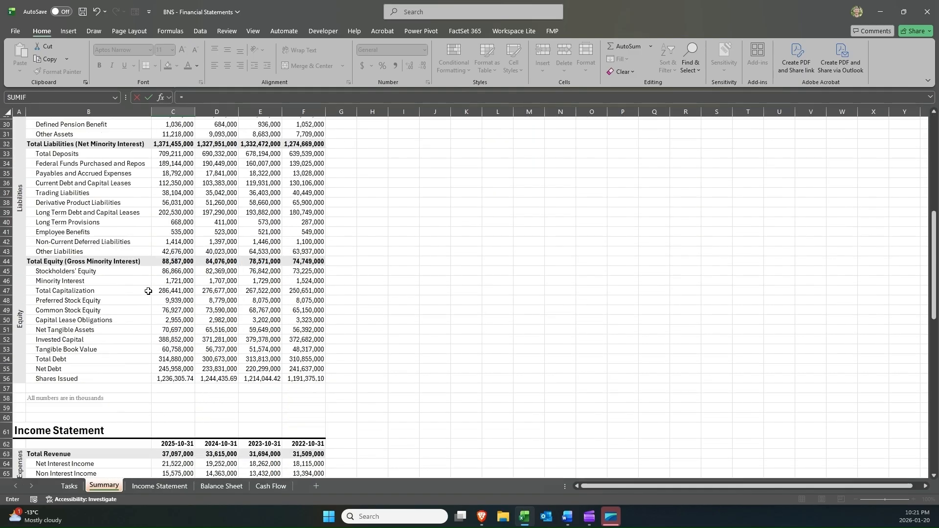
{"action": "scroll", "coordinate": [148, 291], "scroll_direction": "down", "scroll_amount": 6}
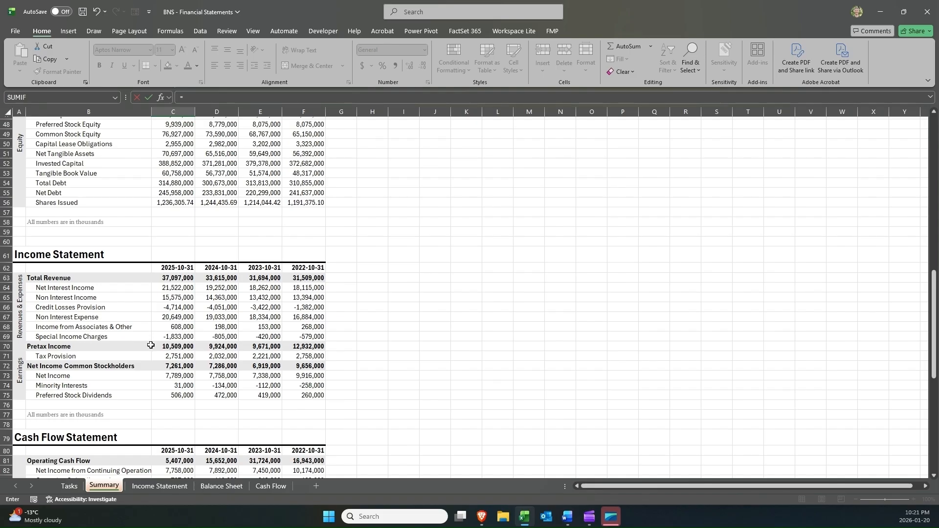
{"action": "left_click", "coordinate": [172, 367]}
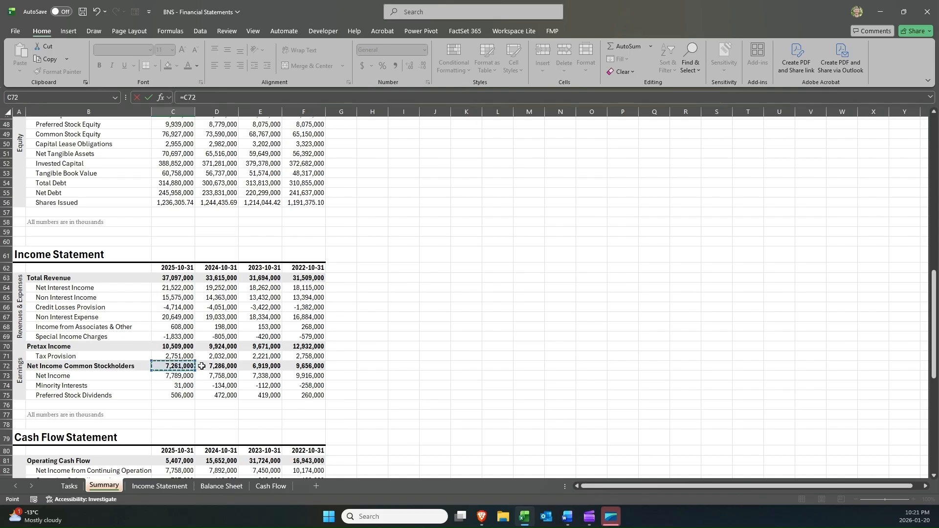
{"action": "type", "text": "/("}
{"action": "scroll", "coordinate": [132, 211], "scroll_direction": "up", "scroll_amount": 4}
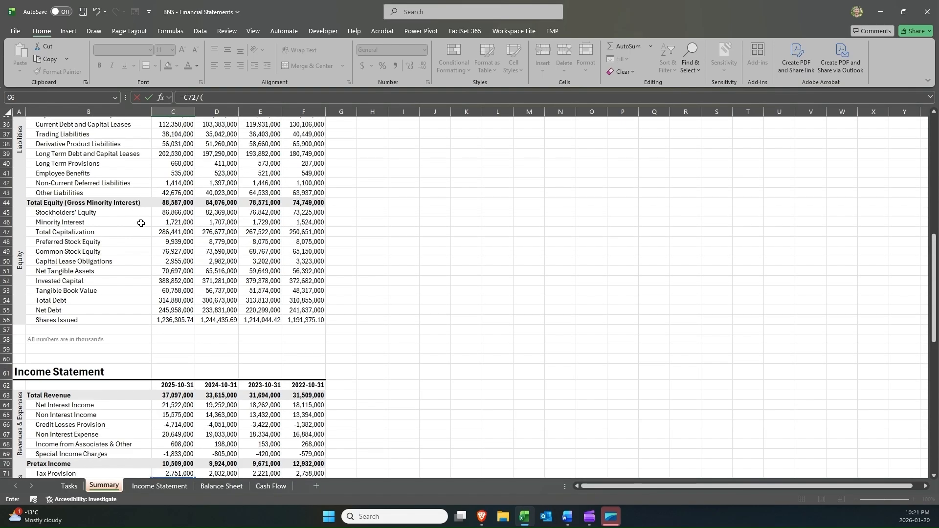
{"action": "left_click", "coordinate": [167, 252]}
{"action": "type", "text": "-"}
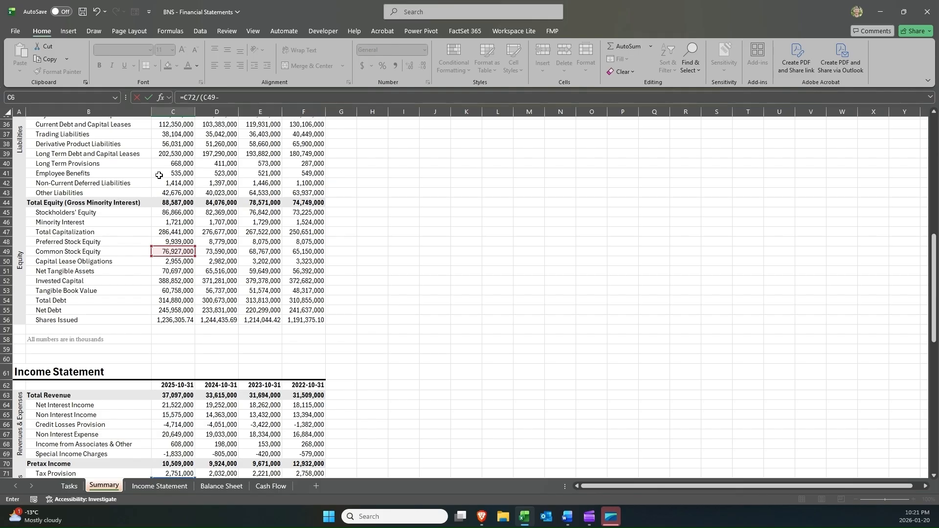
{"action": "scroll", "coordinate": [159, 175], "scroll_direction": "up", "scroll_amount": 4}
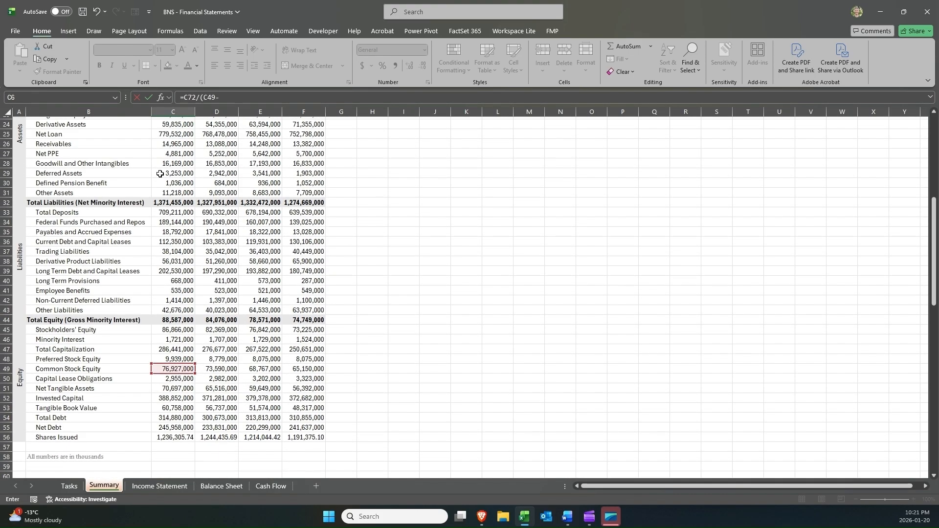
{"action": "left_click", "coordinate": [171, 164]}
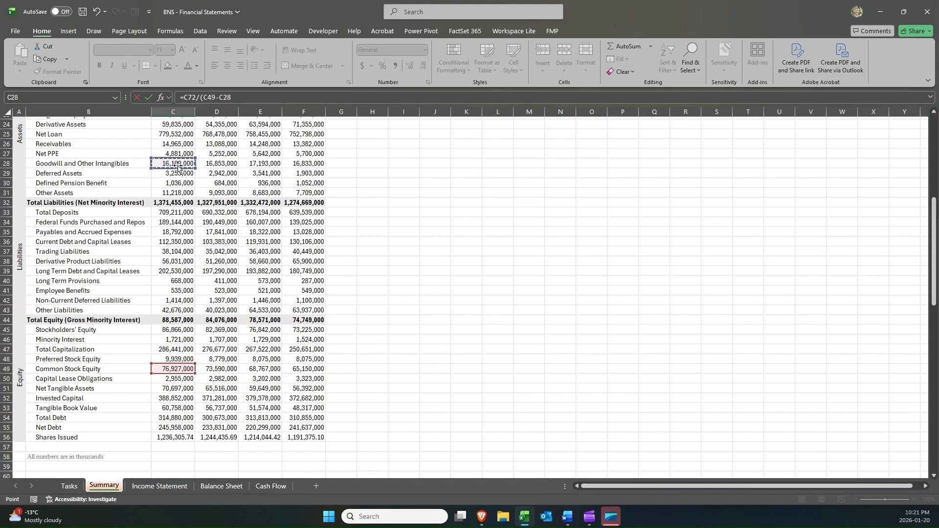
{"action": "type", "text": ")"}
{"action": "key", "text": "Return"}
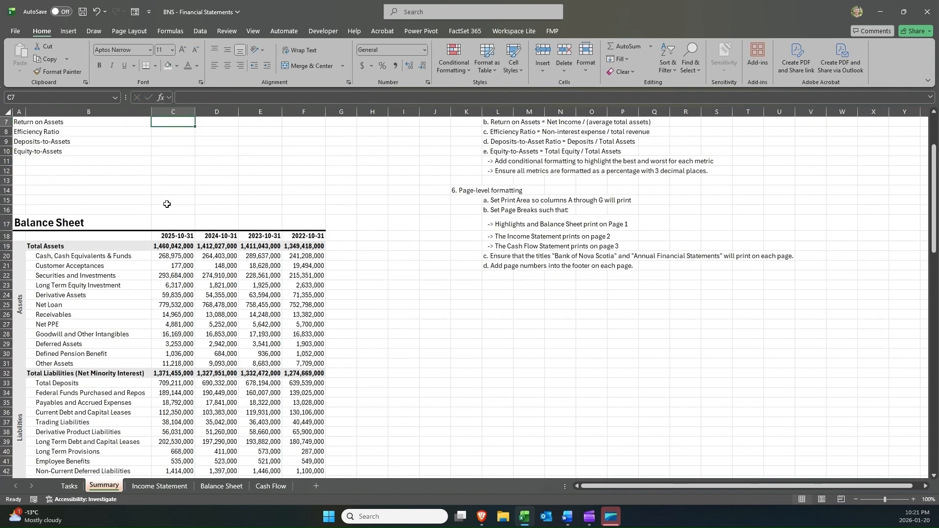
{"action": "left_click", "coordinate": [181, 205]}
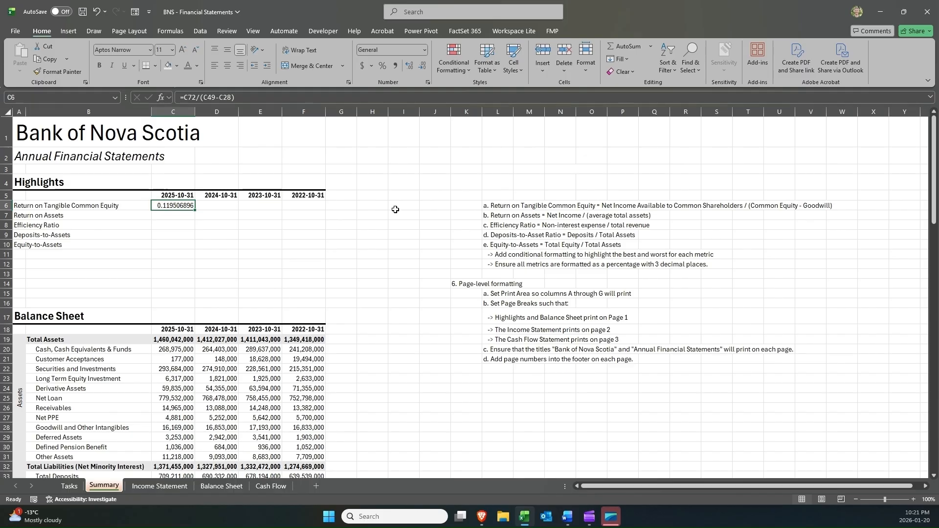
Calculate the 2025 Return on Assets in C7 as Net Income over average Total Assets, using =C73/(AVERAGE(C19:D19)).
{"action": "scroll", "coordinate": [250, 250], "scroll_direction": "down", "scroll_amount": 9}
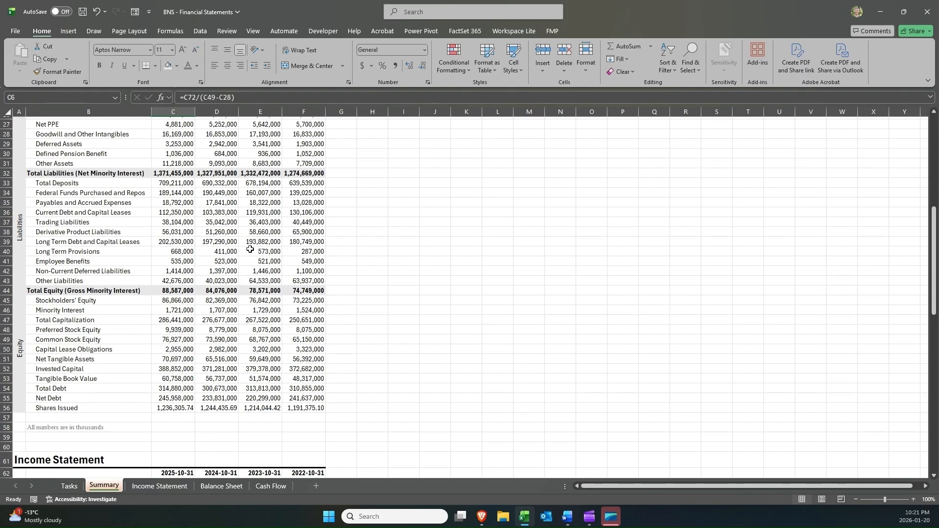
{"action": "scroll", "coordinate": [250, 250], "scroll_direction": "up", "scroll_amount": 9}
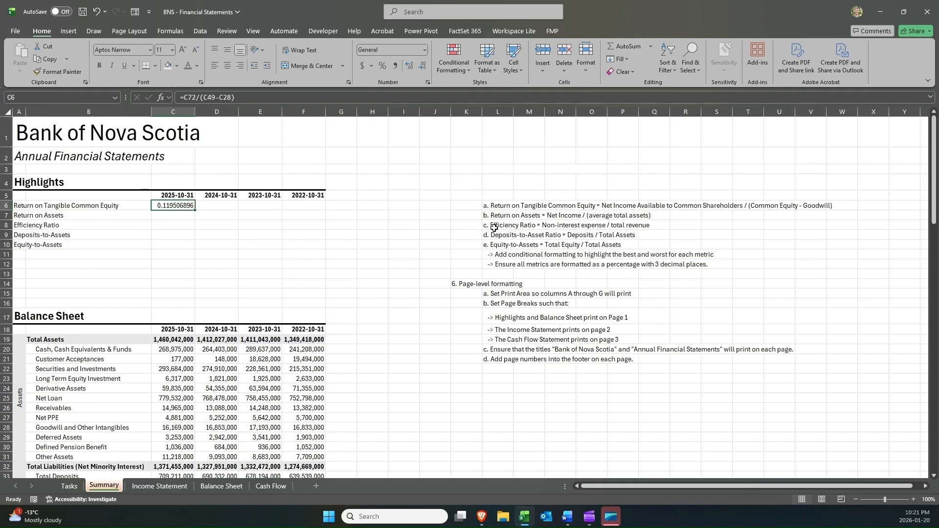
{"action": "left_click", "coordinate": [497, 216]}
{"action": "left_click", "coordinate": [189, 215]}
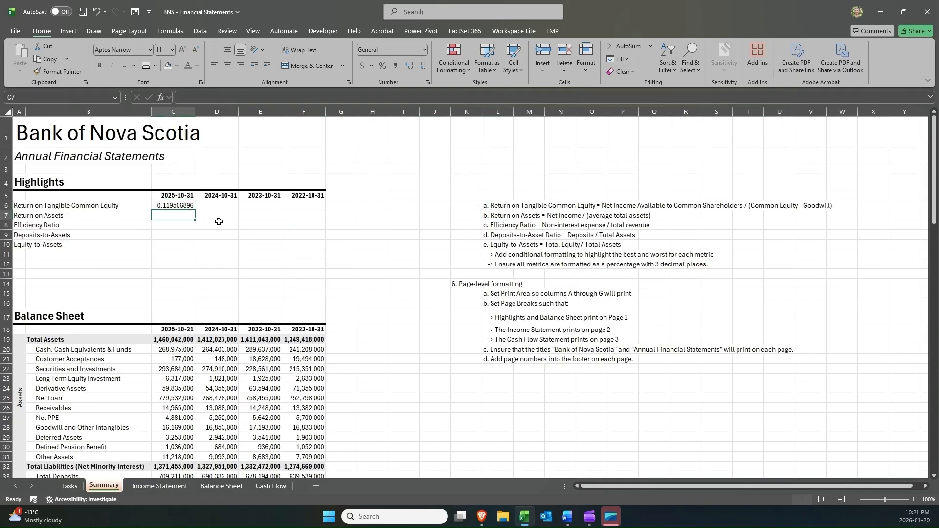
{"action": "type", "text": "="}
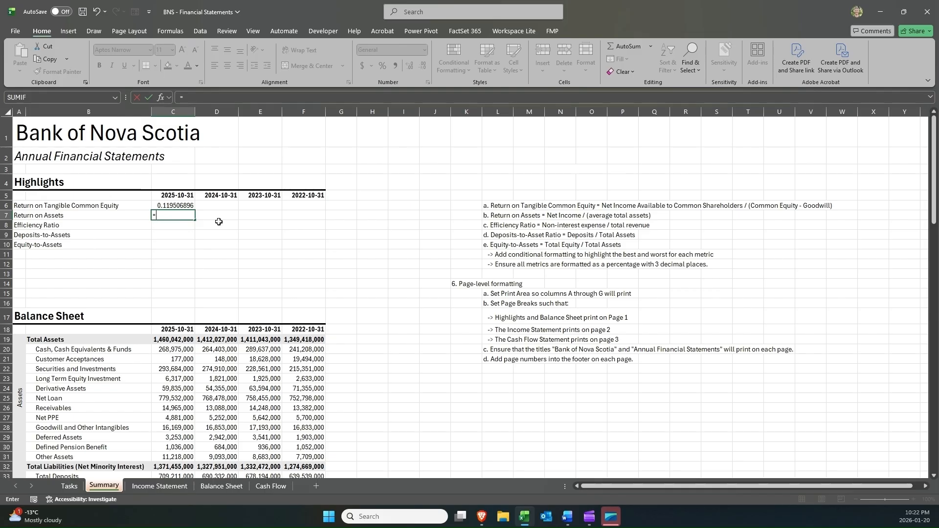
{"action": "scroll", "coordinate": [181, 329], "scroll_direction": "down", "scroll_amount": 14}
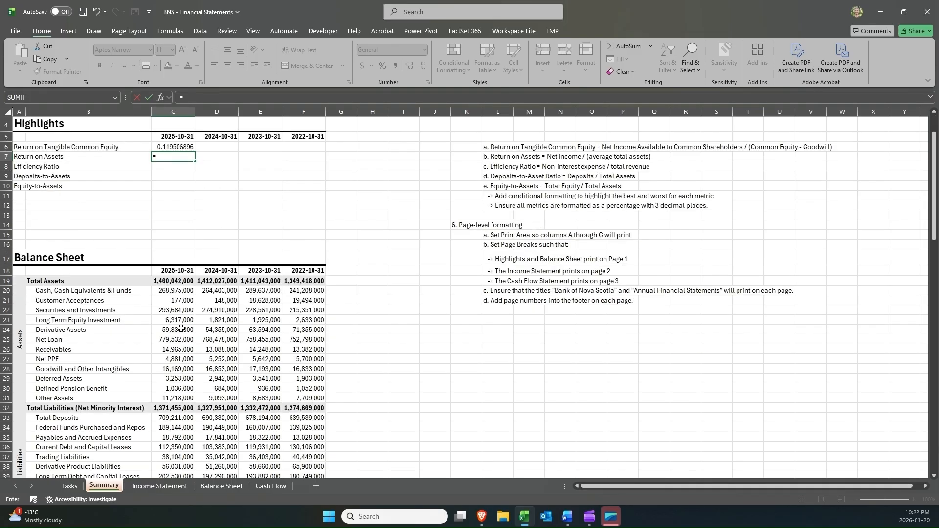
{"action": "scroll", "coordinate": [180, 329], "scroll_direction": "down", "scroll_amount": 2}
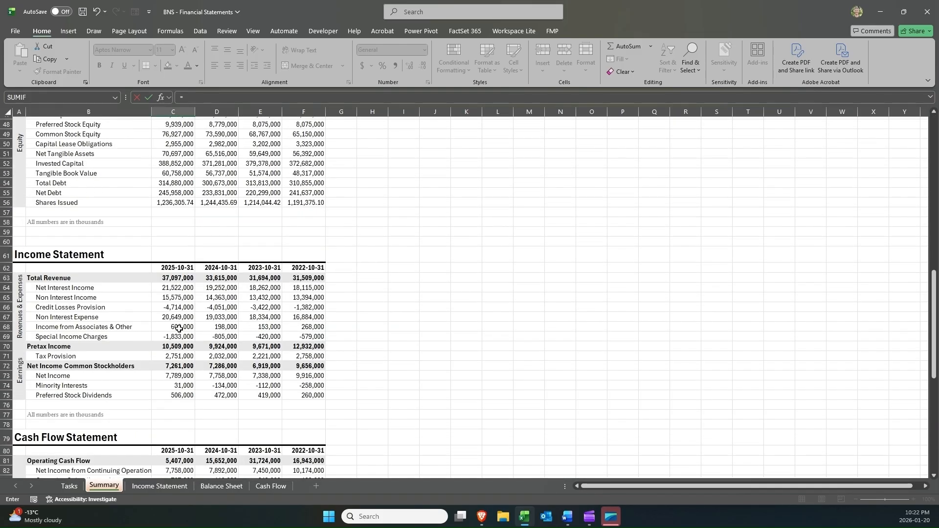
{"action": "left_click", "coordinate": [167, 375]}
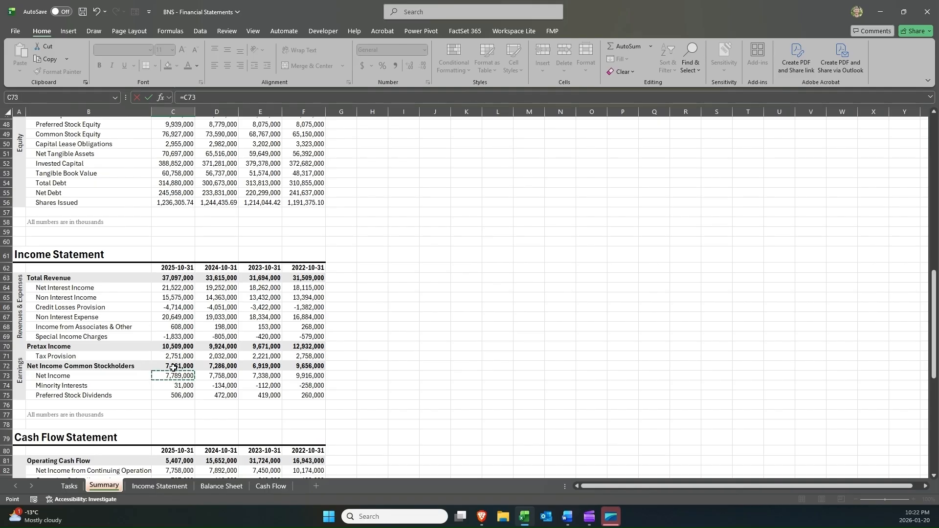
{"action": "type", "text": "/(average"}
{"action": "key", "text": "Tab"}
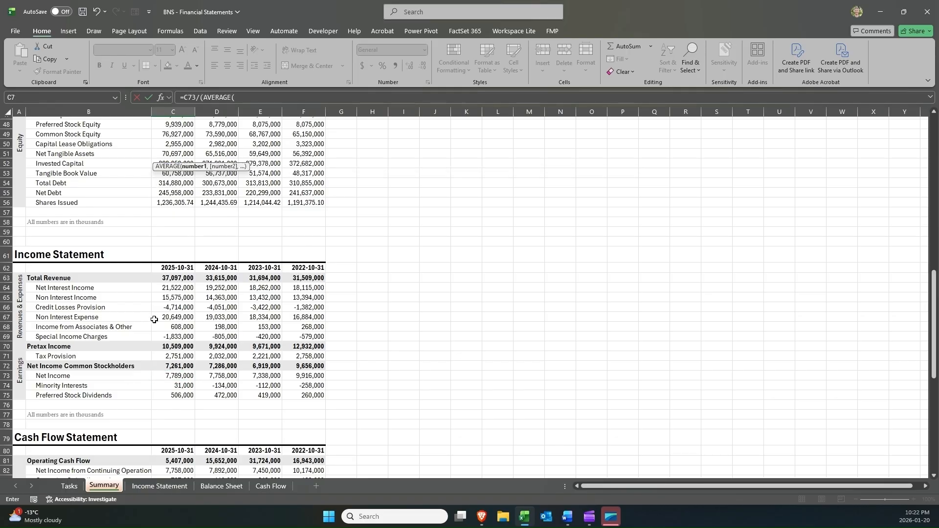
{"action": "scroll", "coordinate": [154, 319], "scroll_direction": "up", "scroll_amount": 4}
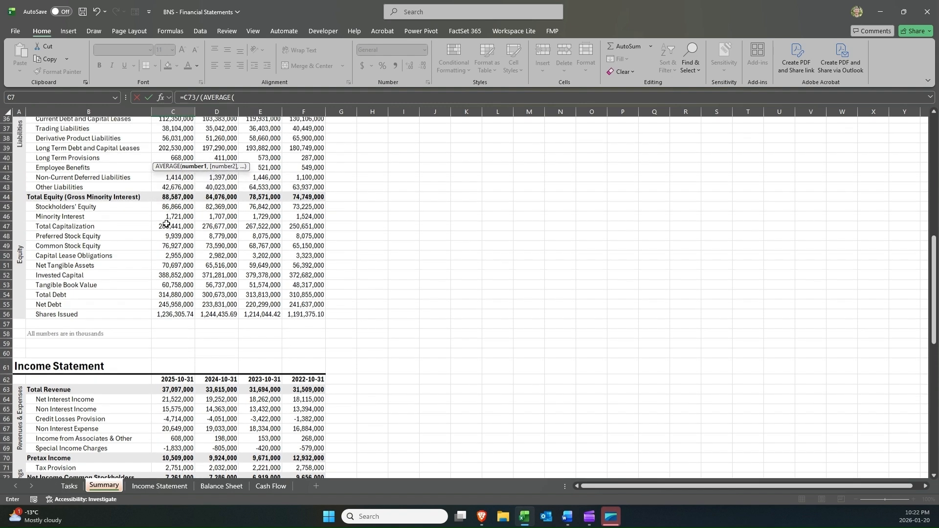
{"action": "scroll", "coordinate": [166, 224], "scroll_direction": "up", "scroll_amount": 7}
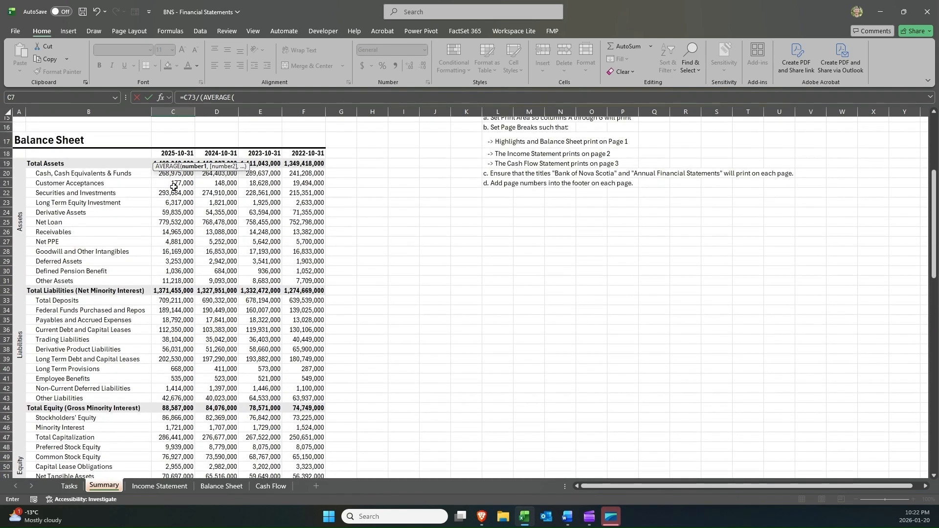
{"action": "scroll", "coordinate": [174, 187], "scroll_direction": "up", "scroll_amount": 1}
{"action": "left_click_drag", "start_coordinate": [174, 192], "coordinate": [199, 191]}
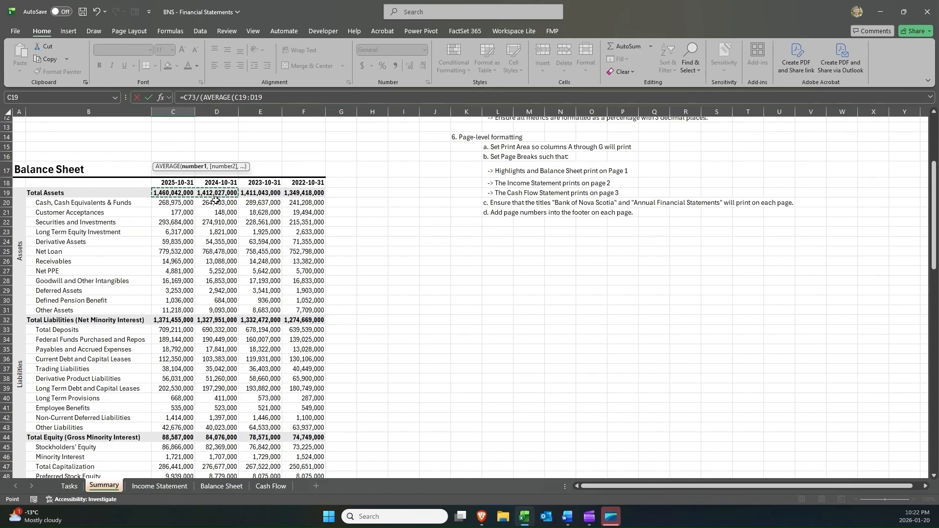
{"action": "type", "text": ")"}
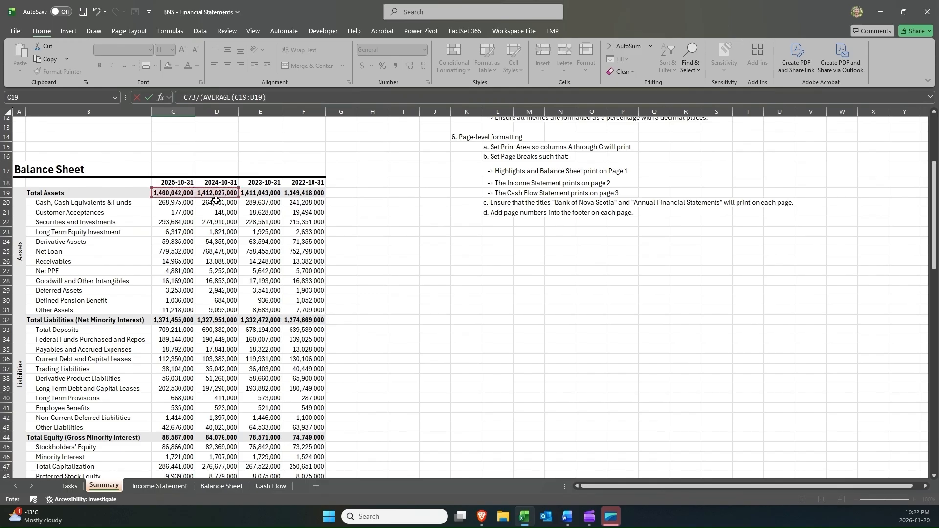
{"action": "type", "text": ")"}
{"action": "key", "text": "Return"}
Calculate the 2025 Efficiency Ratio in C8 as Non Interest Expense over Total Revenue, using =C67/C63.
{"action": "scroll", "coordinate": [215, 200], "scroll_direction": "up", "scroll_amount": 4}
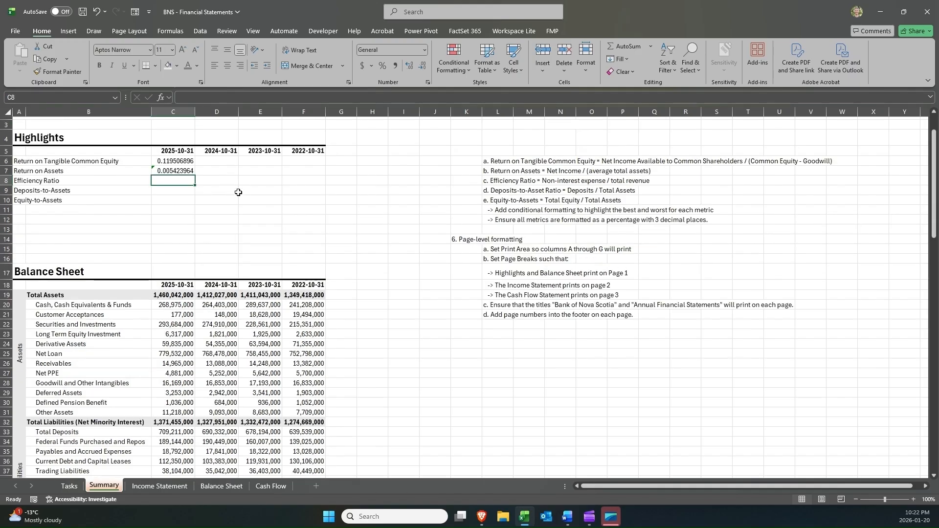
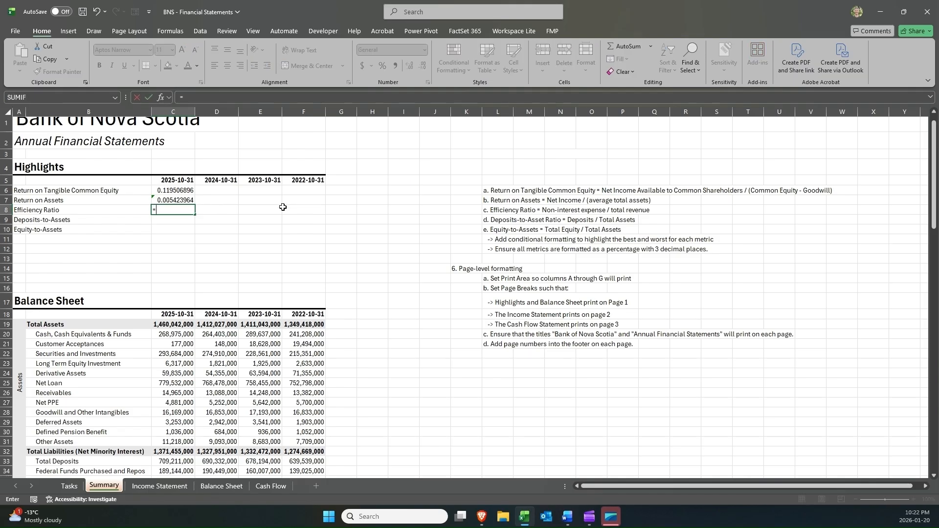
{"action": "scroll", "coordinate": [165, 346], "scroll_direction": "down", "scroll_amount": 6}
{"action": "scroll", "coordinate": [165, 345], "scroll_direction": "down", "scroll_amount": 3}
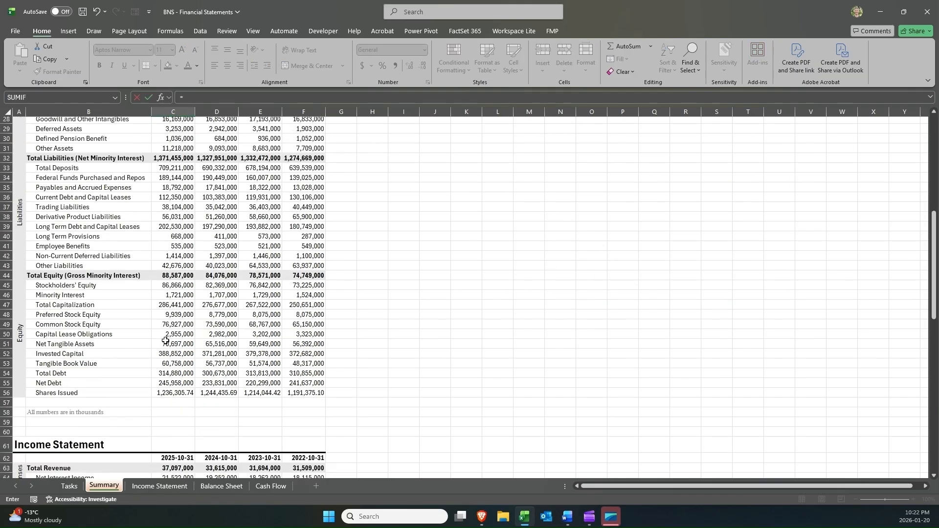
{"action": "scroll", "coordinate": [166, 341], "scroll_direction": "down", "scroll_amount": 3}
{"action": "left_click", "coordinate": [167, 418]}
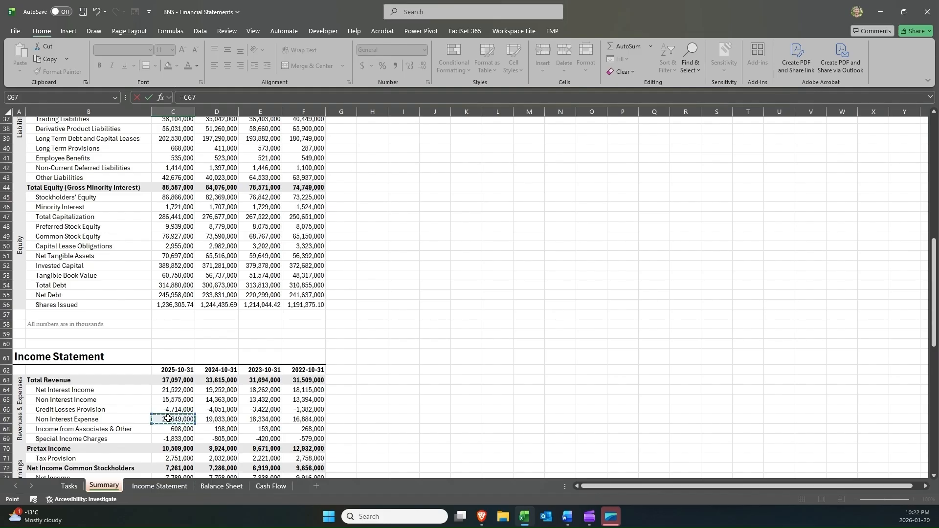
{"action": "type", "text": "/"}
{"action": "left_click", "coordinate": [181, 380]}
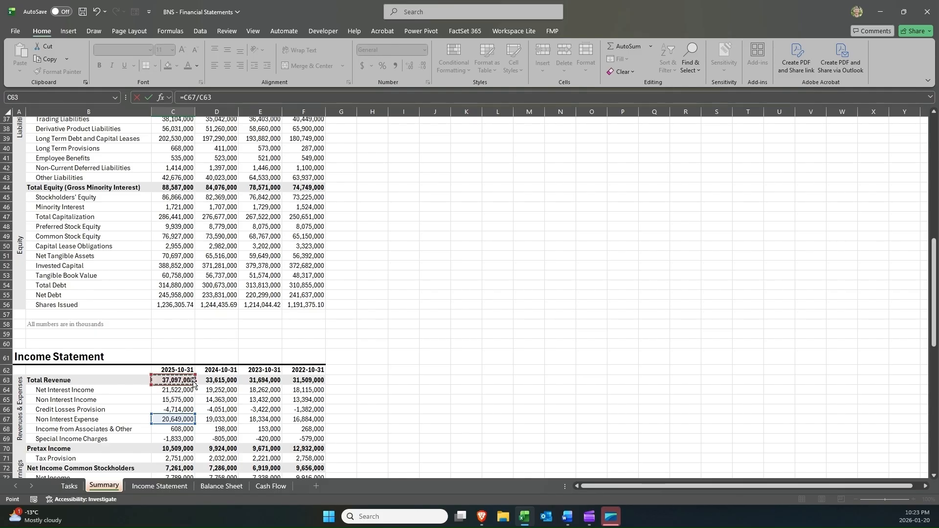
{"action": "key", "text": "Return"}
Calculate the 2025 Deposits-to-Assets ratio in C9 as Total Deposits over Total Assets, using =C33/C19.
{"action": "scroll", "coordinate": [218, 315], "scroll_direction": "up", "scroll_amount": 3}
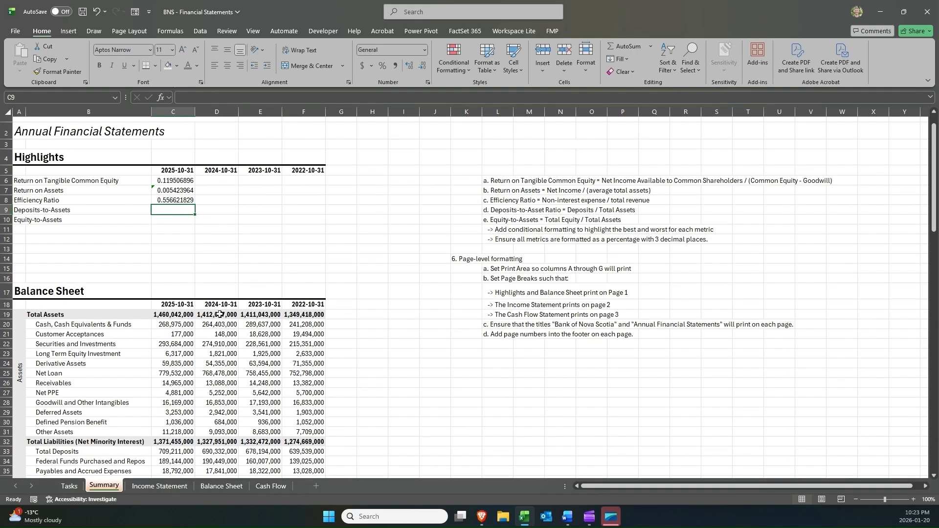
{"action": "left_click", "coordinate": [490, 221]}
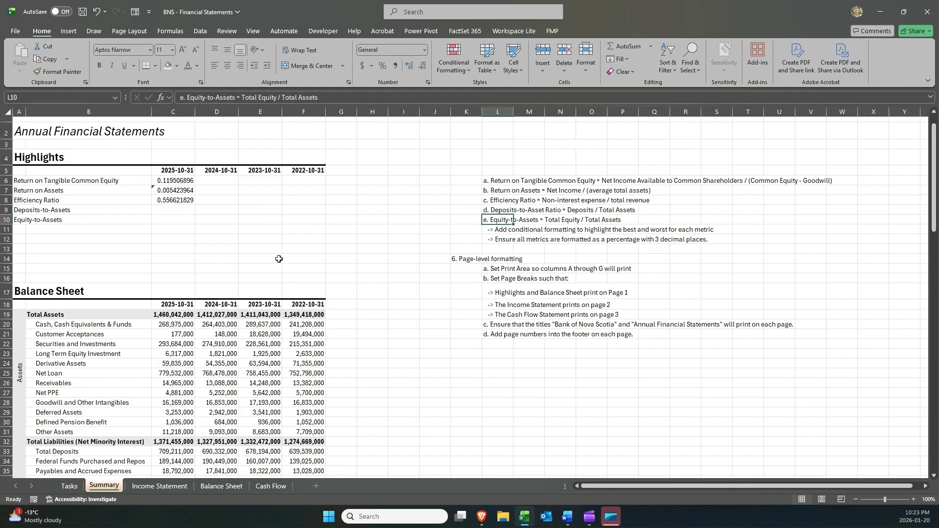
{"action": "left_click", "coordinate": [169, 213]}
{"action": "left_click", "coordinate": [505, 210]}
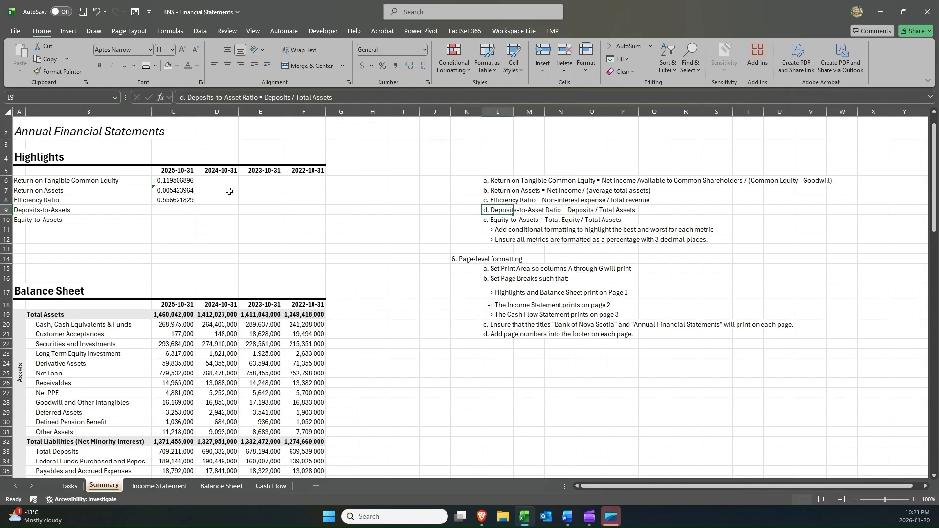
{"action": "left_click", "coordinate": [181, 211]}
{"action": "type", "text": "="}
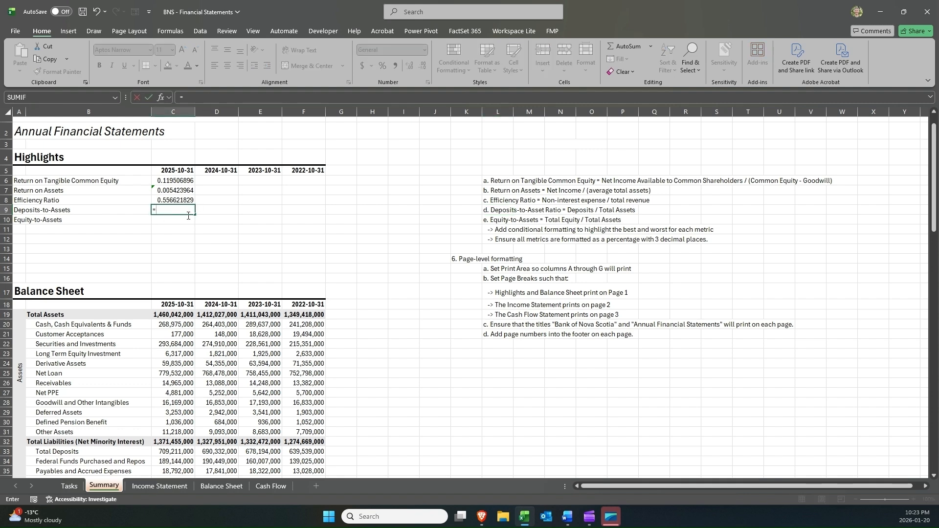
{"action": "scroll", "coordinate": [187, 293], "scroll_direction": "down", "scroll_amount": 5}
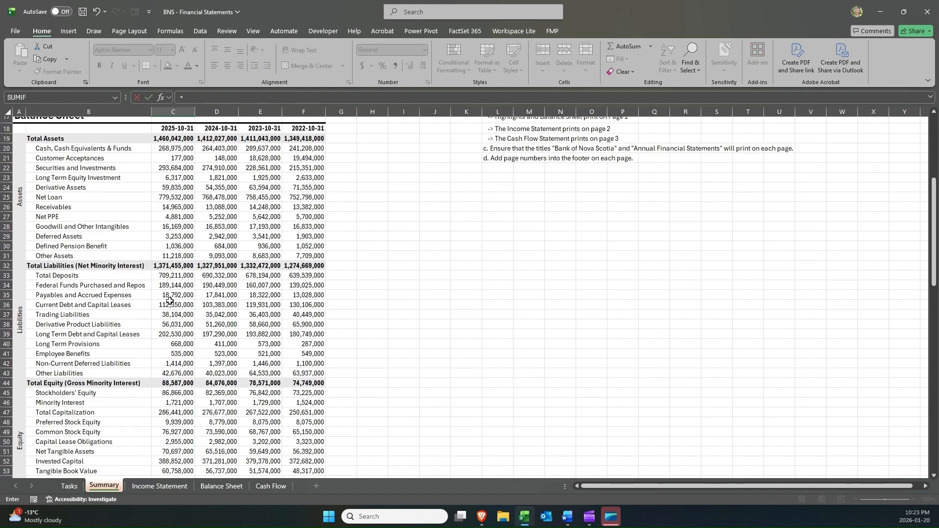
{"action": "left_click", "coordinate": [163, 278]}
{"action": "type", "text": "/"}
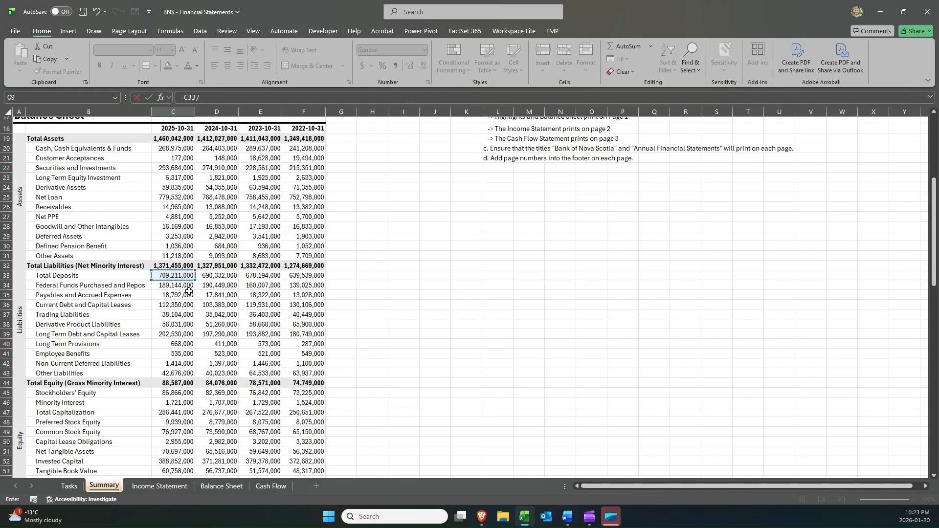
{"action": "left_click", "coordinate": [179, 139]}
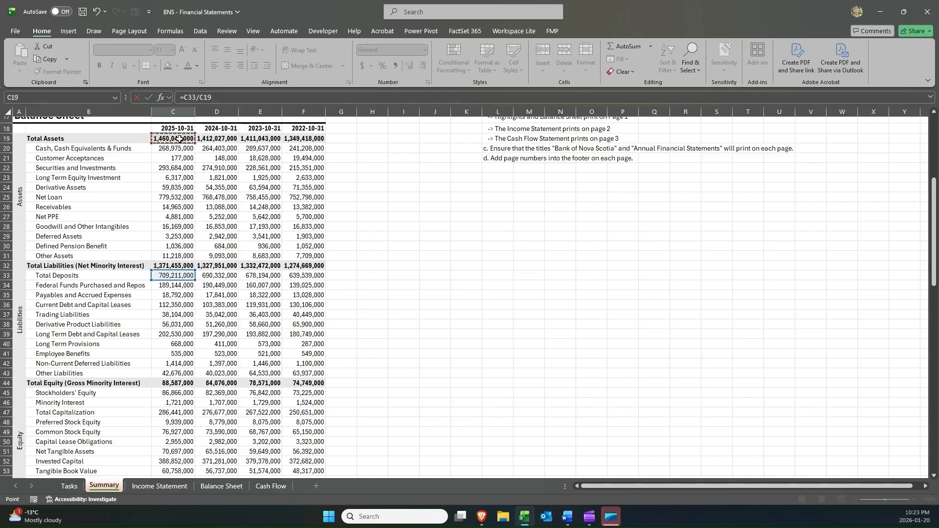
{"action": "key", "text": "Return"}
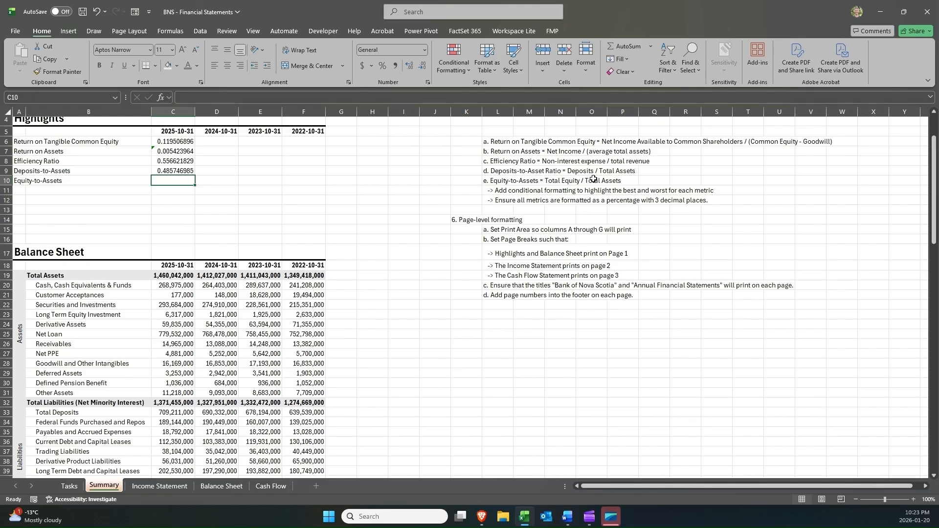
Calculate the 2025 Equity-to-Assets ratio in C10 as Total Equity over Total Assets, using =C44/C19.
{"action": "type", "text": "="}
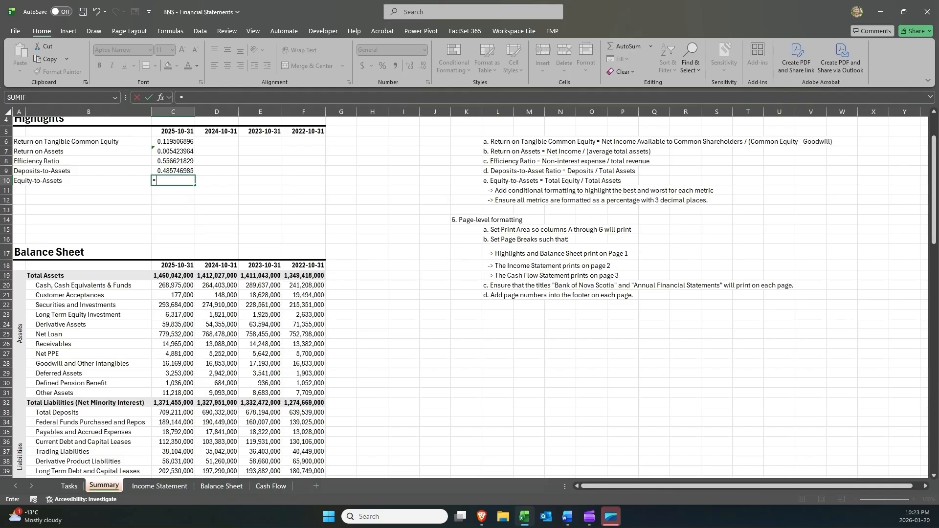
{"action": "scroll", "coordinate": [185, 327], "scroll_direction": "down", "scroll_amount": 5}
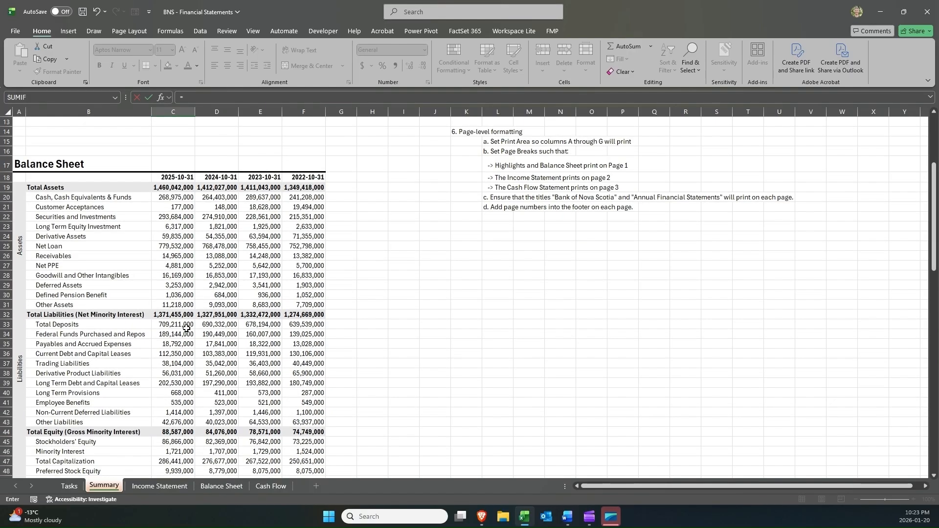
{"action": "scroll", "coordinate": [185, 327], "scroll_direction": "down", "scroll_amount": 1}
{"action": "left_click", "coordinate": [174, 345]}
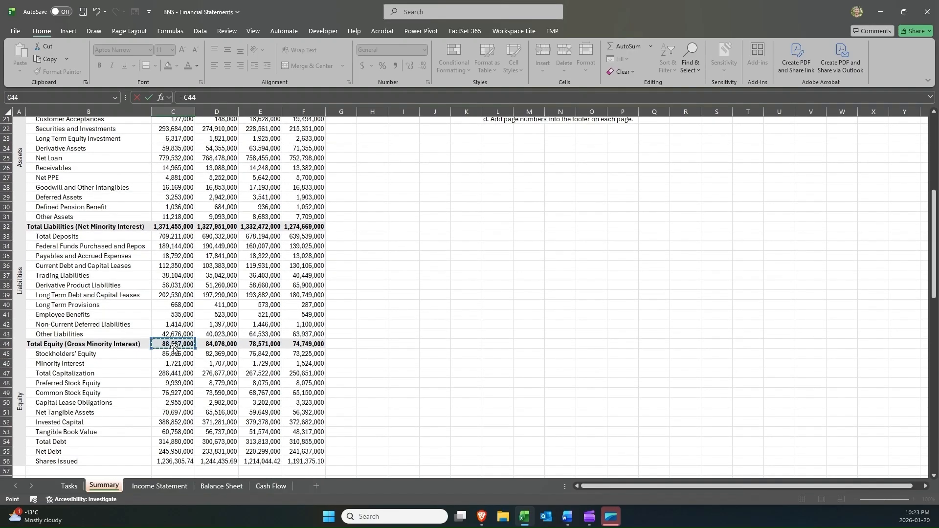
{"action": "type", "text": "/"}
{"action": "scroll", "coordinate": [179, 254], "scroll_direction": "up", "scroll_amount": 3}
{"action": "left_click", "coordinate": [180, 196]}
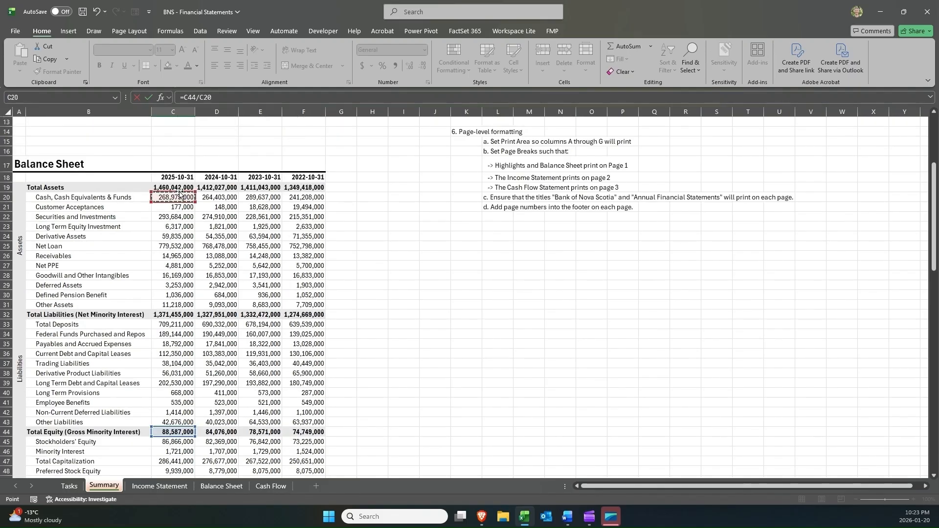
{"action": "left_click", "coordinate": [187, 190]}
{"action": "key", "text": "Return"}
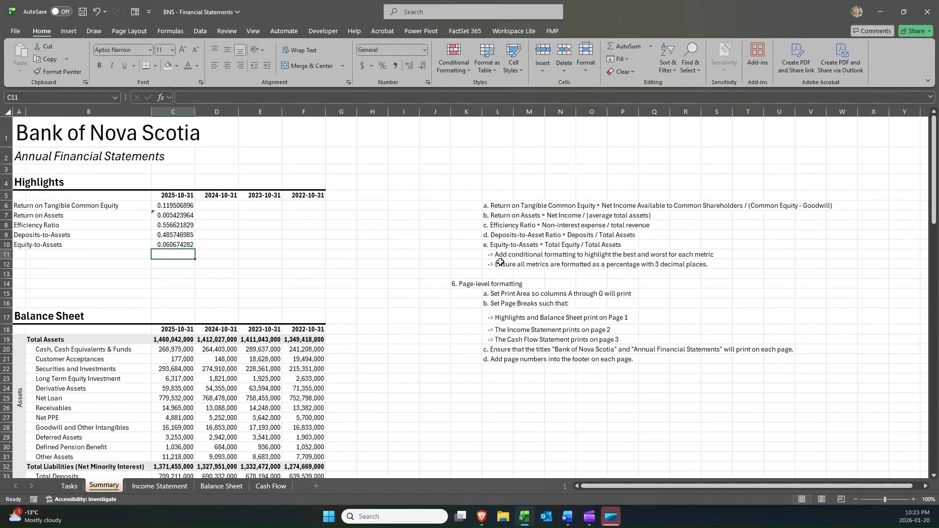
Format the 2025 Highlights ratios in C6:C10 as percentages with 3 decimal places.
{"action": "left_click_drag", "start_coordinate": [499, 264], "coordinate": [718, 264]}
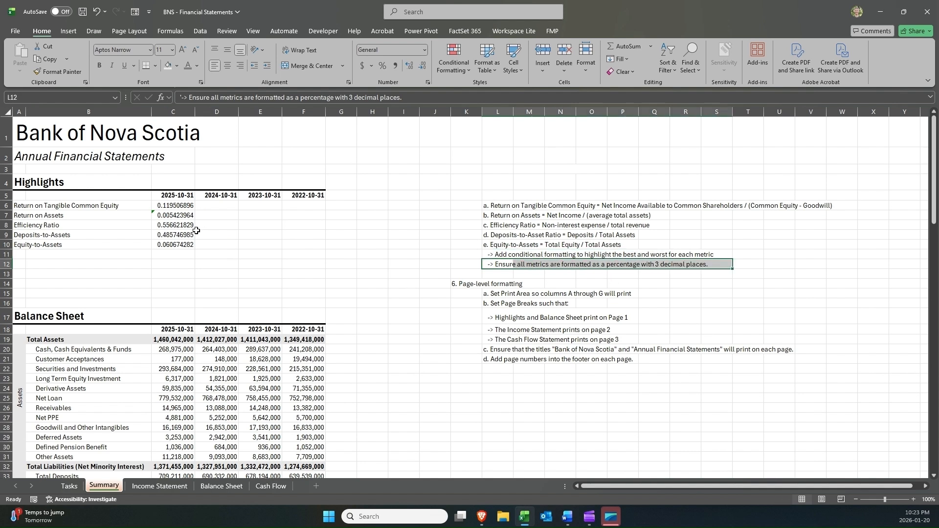
{"action": "left_click_drag", "start_coordinate": [179, 205], "coordinate": [176, 244]}
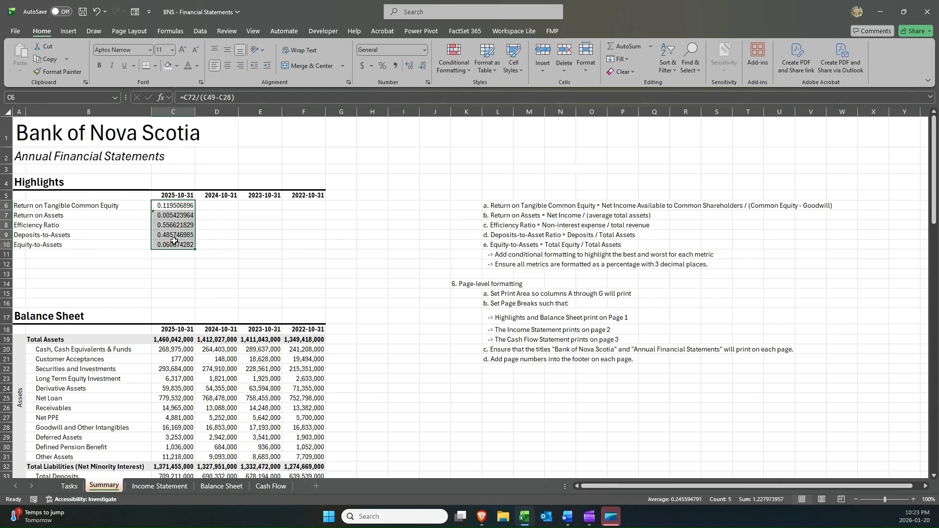
{"action": "left_click", "coordinate": [382, 66]}
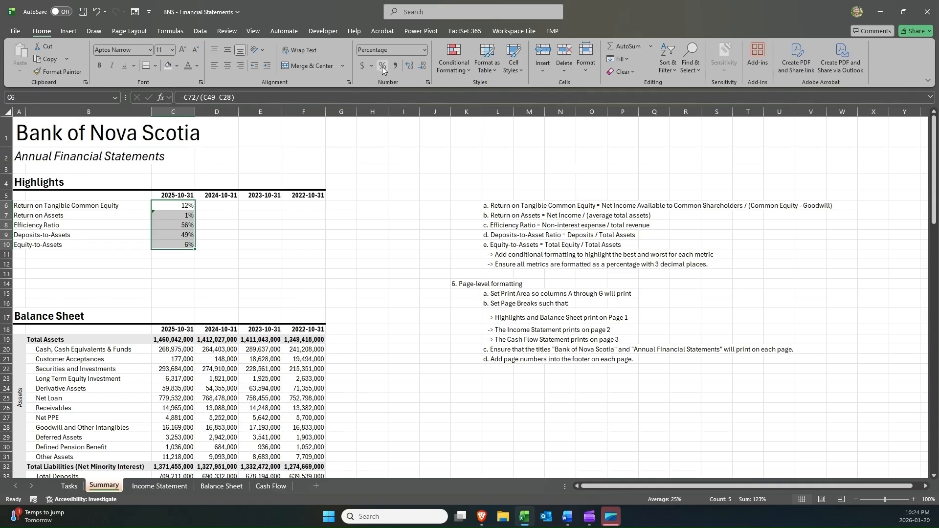
{"action": "left_click", "coordinate": [407, 67]}
{"action": "left_click", "coordinate": [408, 67]}
{"action": "left_click", "coordinate": [407, 67]}
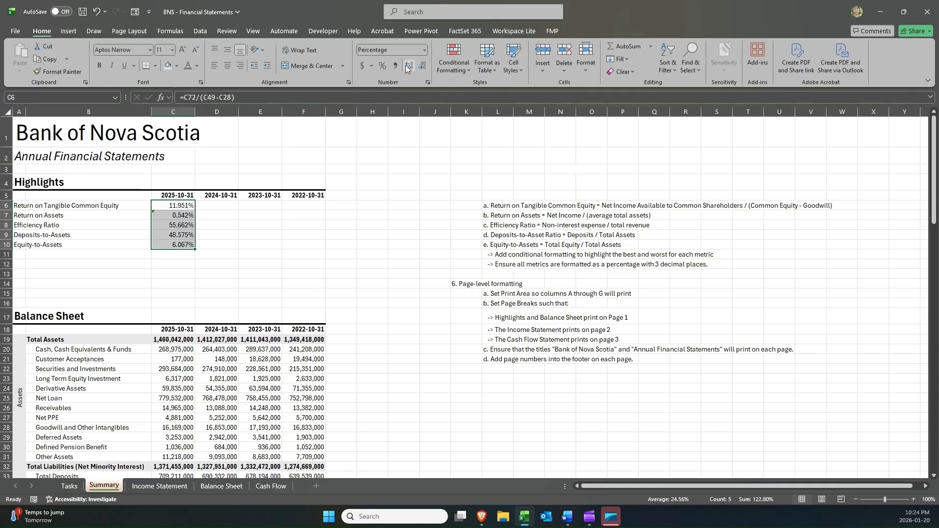
{"action": "left_click", "coordinate": [419, 69]}
{"action": "left_click", "coordinate": [420, 70]}
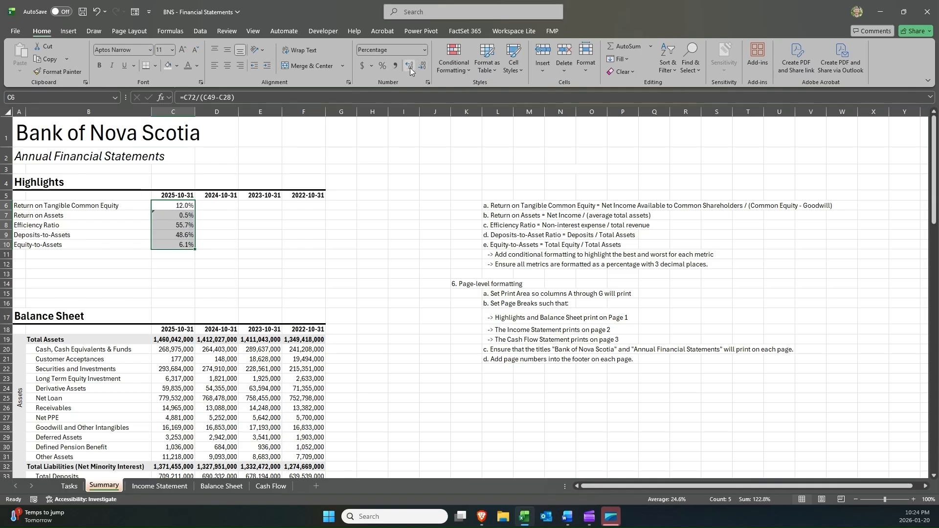
{"action": "left_click", "coordinate": [410, 67]}
{"action": "left_click", "coordinate": [410, 68]}
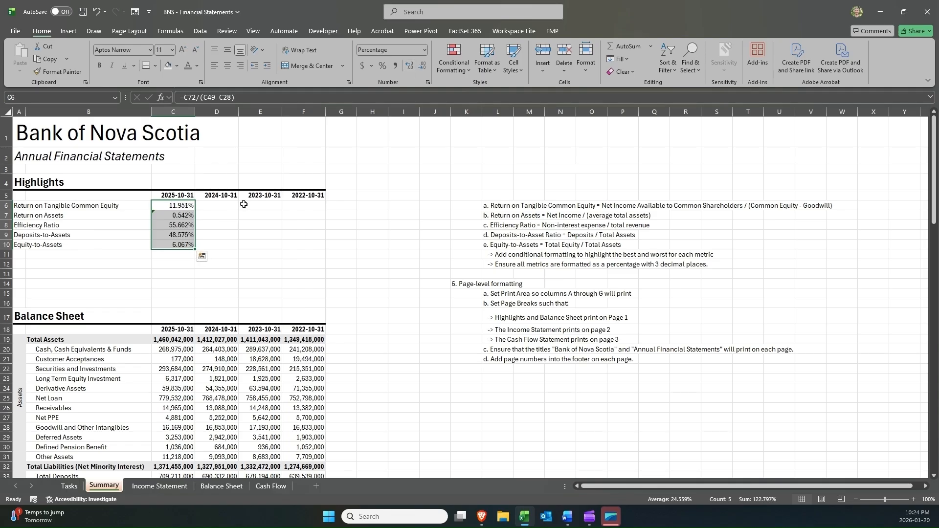
Copy the 2025 ratio formulas in C6:C10 across to the 2024, 2023 and 2022 columns, D6:F10.
{"action": "key", "text": "ctrl+c"}
{"action": "left_click", "coordinate": [224, 202]}
{"action": "left_click_drag", "start_coordinate": [223, 202], "coordinate": [299, 205]}
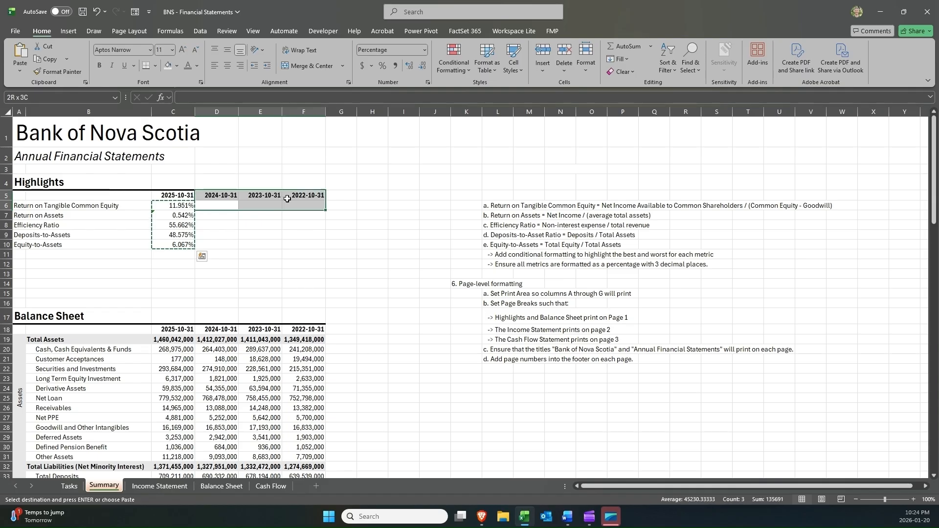
{"action": "key", "text": "ctrl+v"}
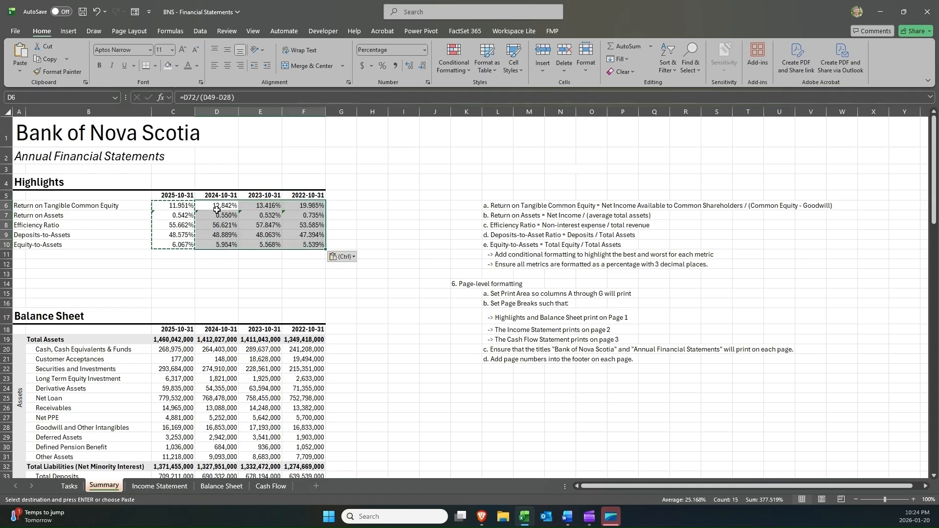
{"action": "left_click", "coordinate": [490, 254]}
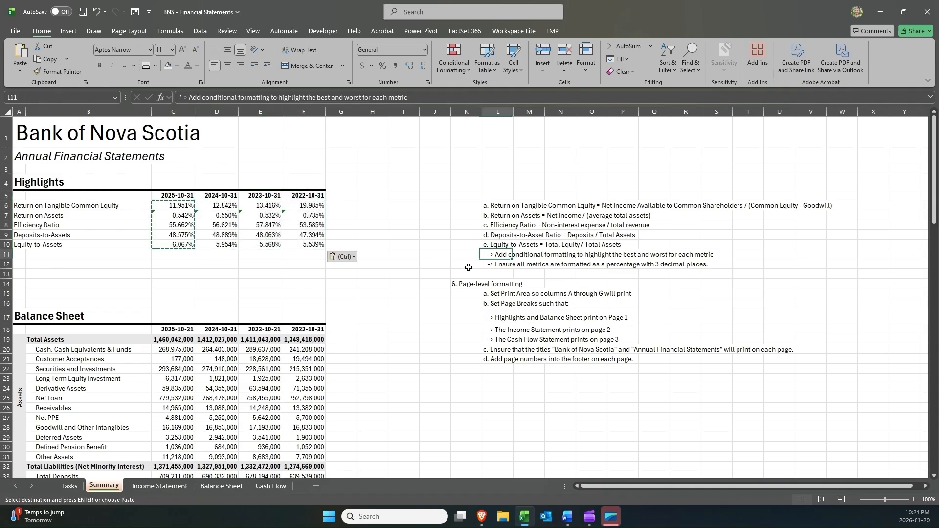
{"action": "left_click", "coordinate": [183, 206]}
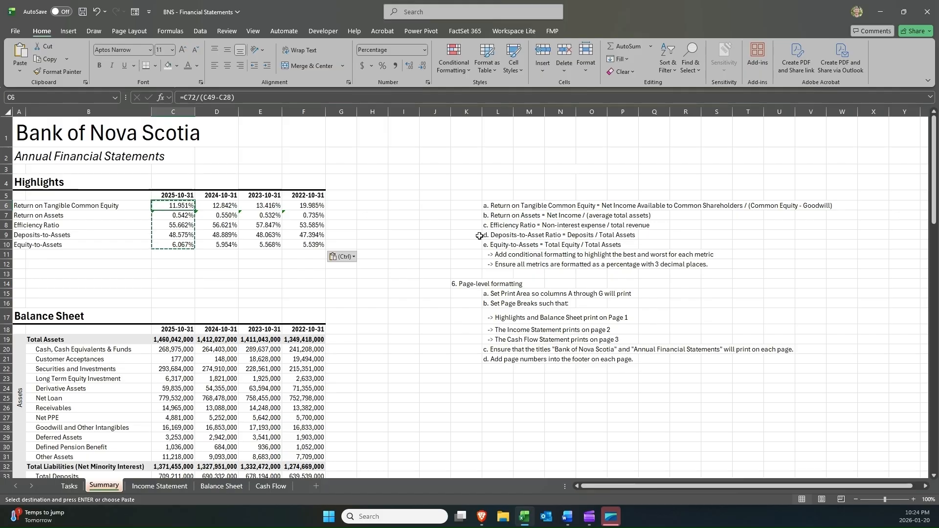
{"action": "left_click", "coordinate": [495, 257]}
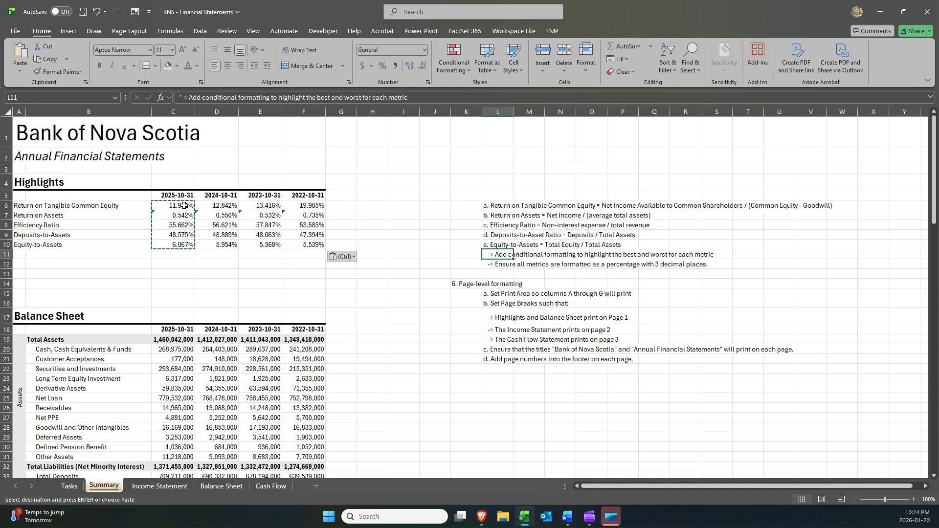
{"action": "left_click_drag", "start_coordinate": [184, 205], "coordinate": [310, 205]}
{"action": "left_click", "coordinate": [343, 205]}
{"action": "key", "text": "Escape"}
{"action": "left_click", "coordinate": [308, 206]}
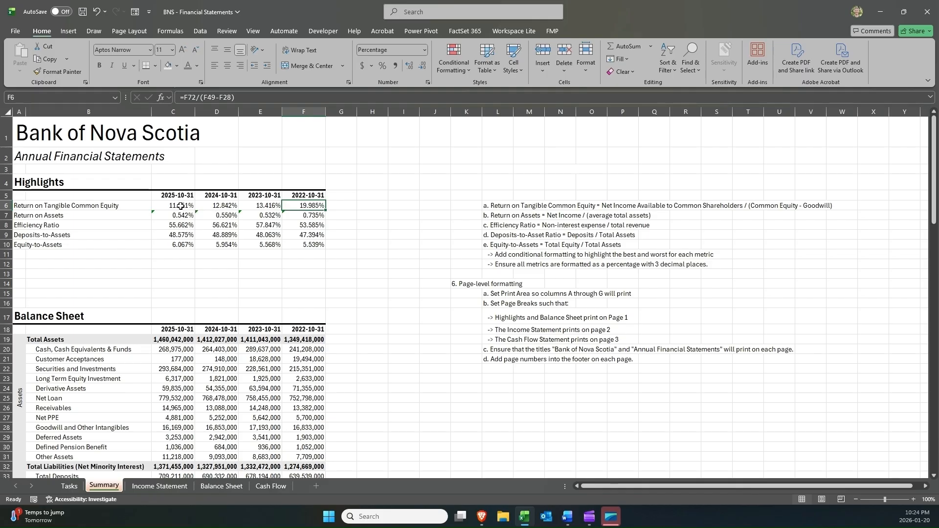
Add a Top 10 Items conditional format to C6:F6 that marks the top 1 value with Green Fill with Dark Green Text.
{"action": "left_click_drag", "start_coordinate": [181, 206], "coordinate": [299, 206]}
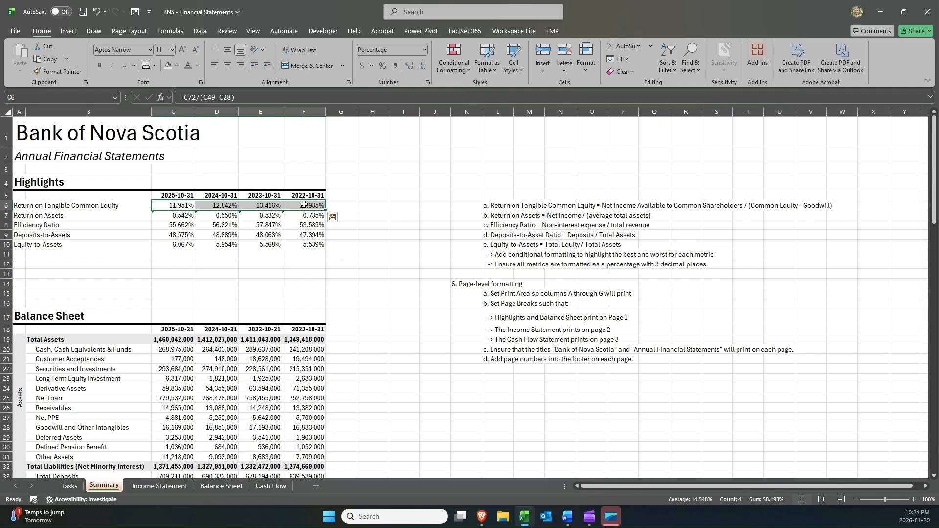
{"action": "left_click", "coordinate": [453, 60]}
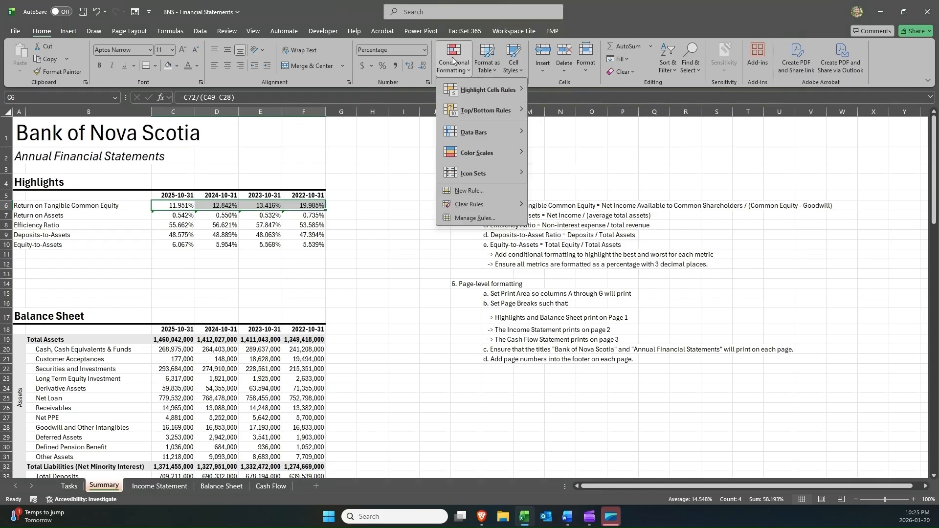
{"action": "mouse_move", "coordinate": [471, 87]}
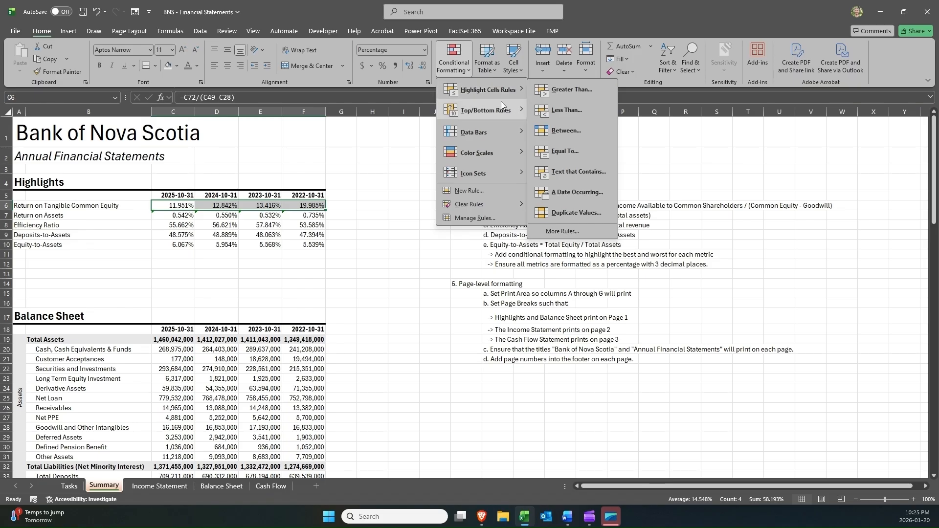
{"action": "mouse_move", "coordinate": [501, 106]}
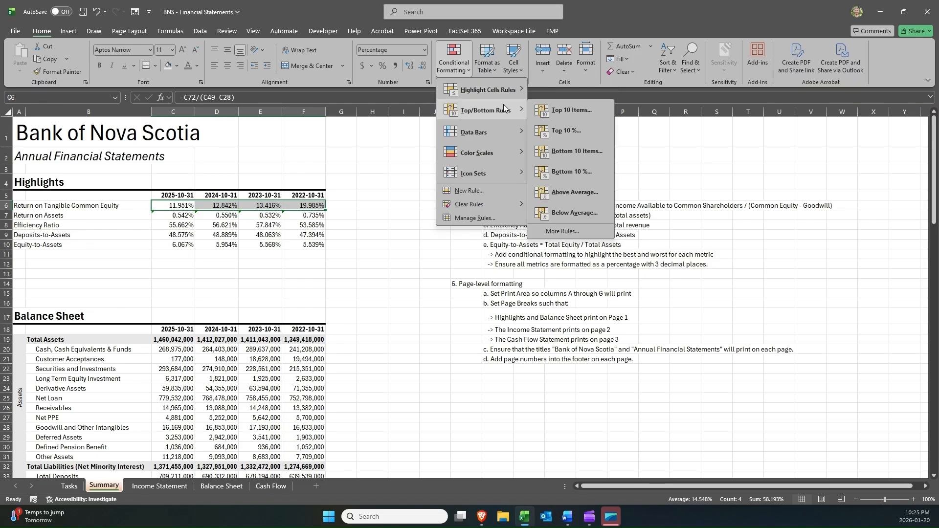
{"action": "left_click", "coordinate": [567, 111]}
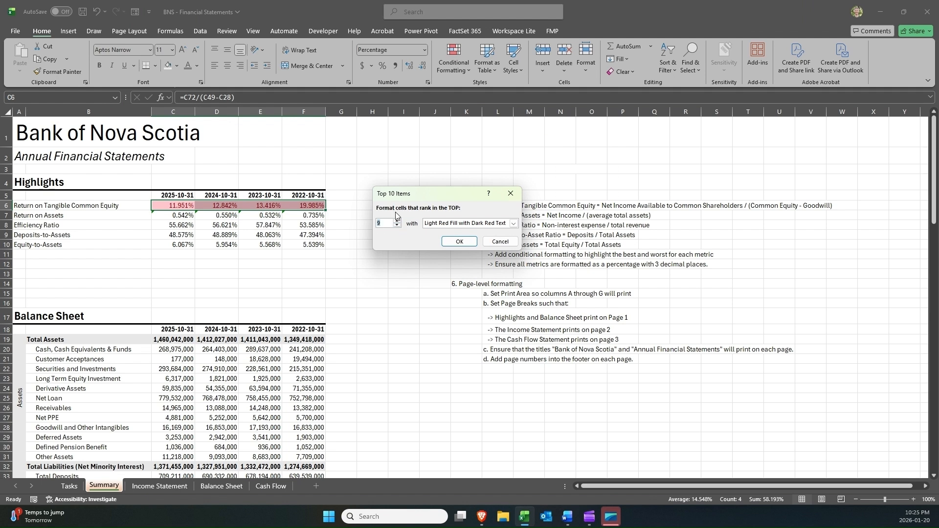
{"action": "type", "text": "1"}
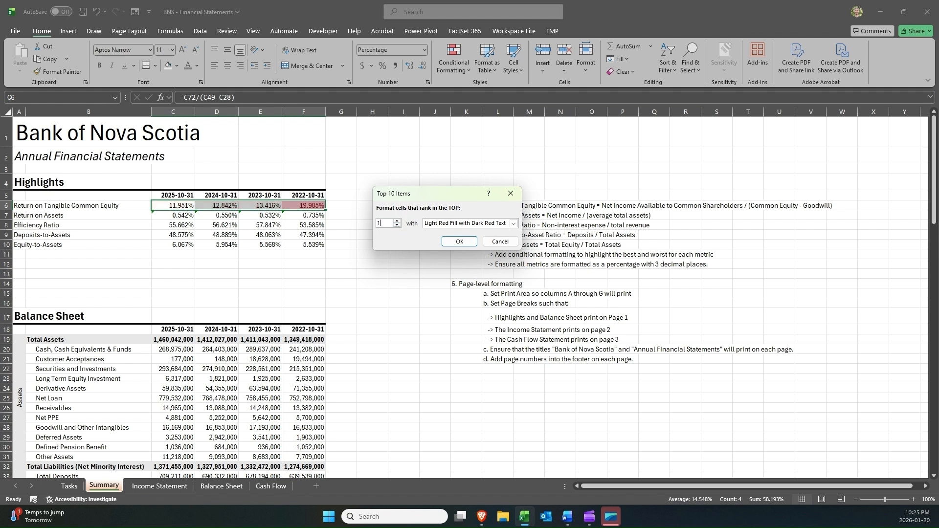
{"action": "left_click", "coordinate": [435, 223]}
{"action": "left_click", "coordinate": [446, 245]}
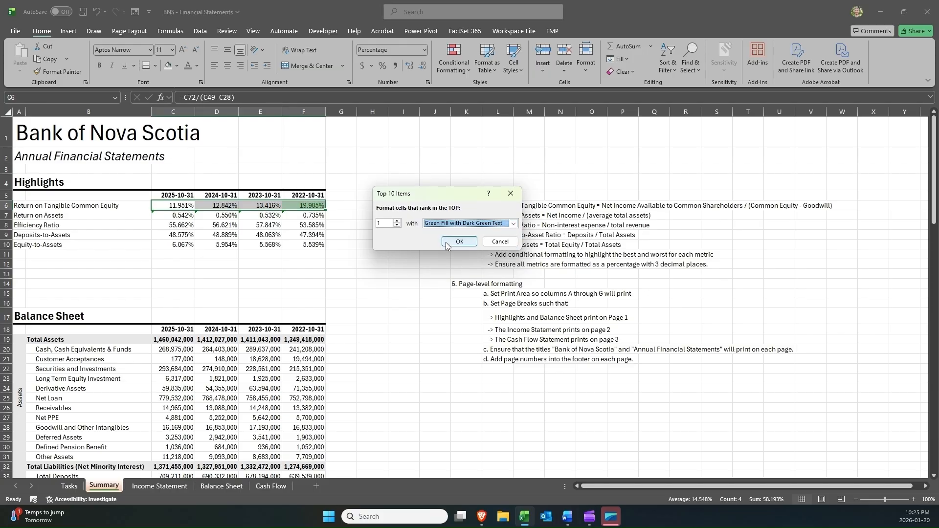
{"action": "left_click", "coordinate": [455, 242]}
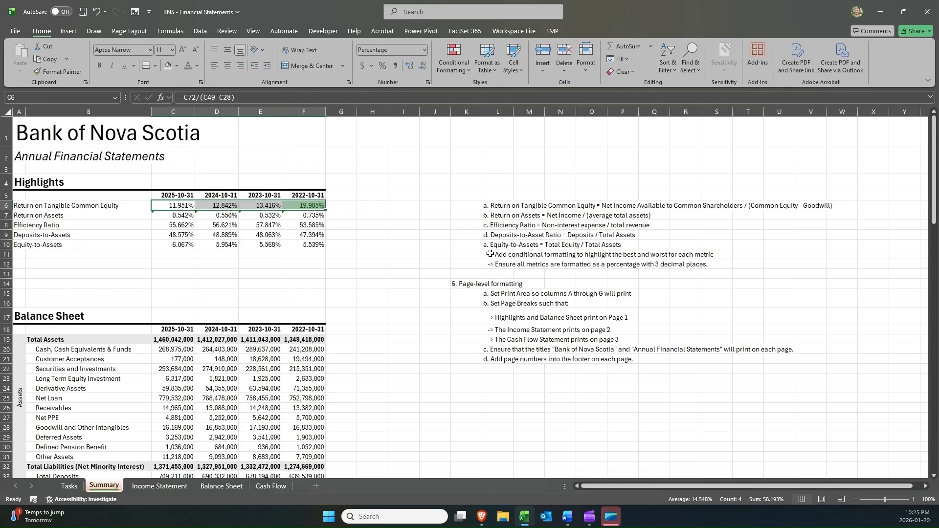
Add a Bottom 10 Items conditional format to C6:F6 that marks the bottom 1 value with Light Red Fill with Dark Red Text.
{"action": "left_click", "coordinate": [457, 70]}
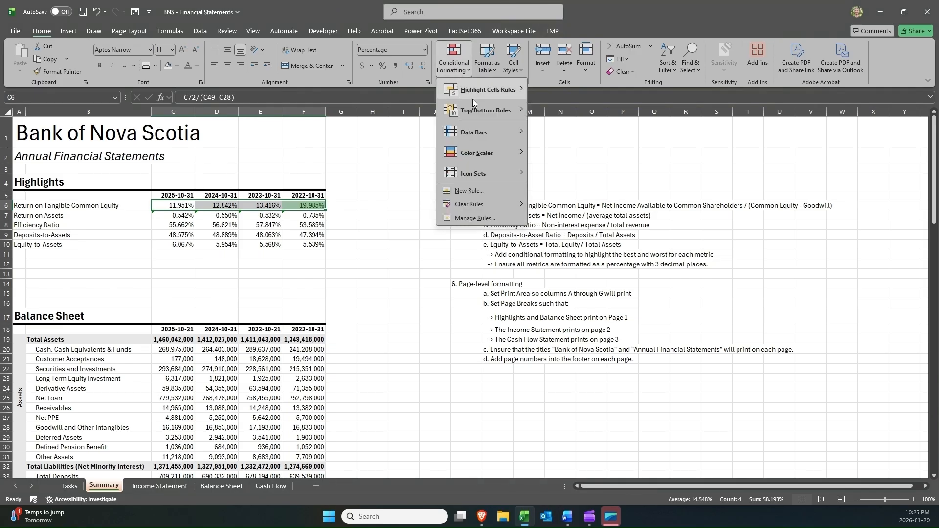
{"action": "mouse_move", "coordinate": [482, 110]}
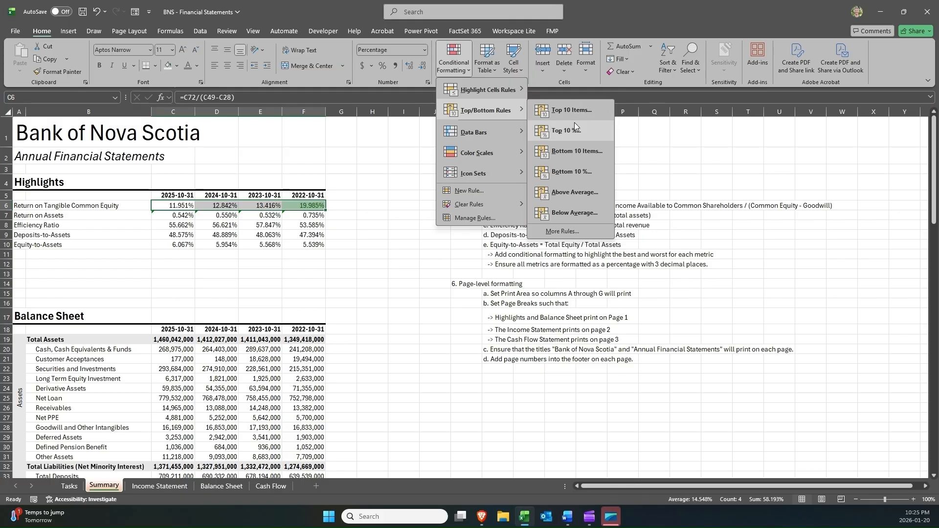
{"action": "left_click", "coordinate": [566, 152]}
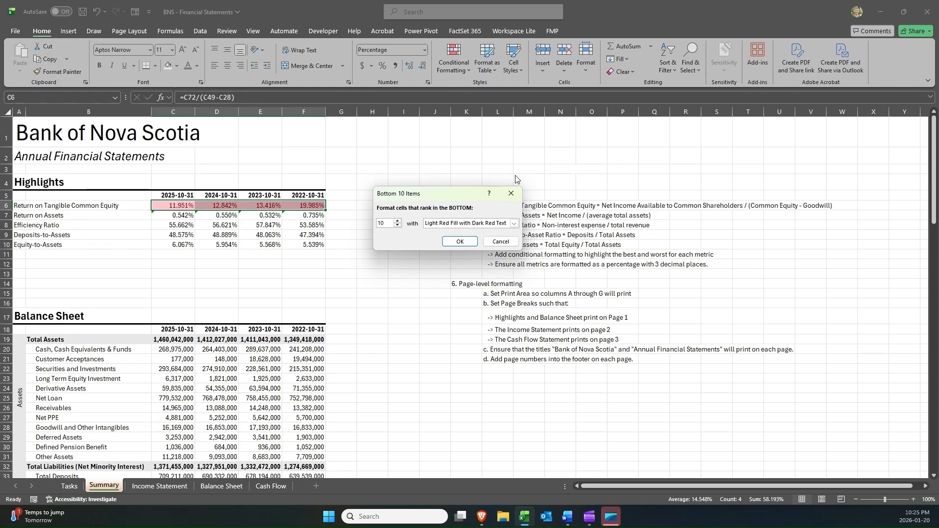
{"action": "type", "text": "1"}
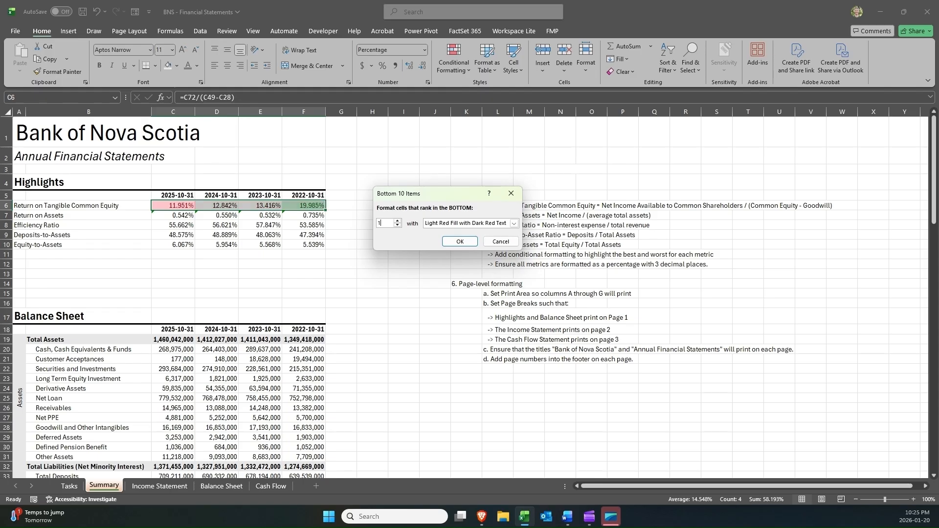
{"action": "left_click", "coordinate": [458, 243]}
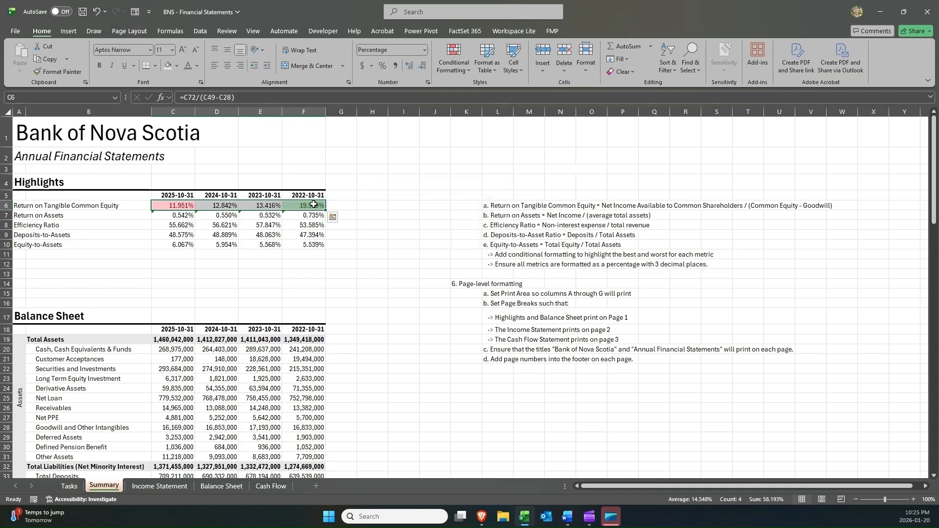
Compare the highlighted worst and best Return on Tangible Common Equity values in C6 and F6.
{"action": "left_click", "coordinate": [186, 208]}
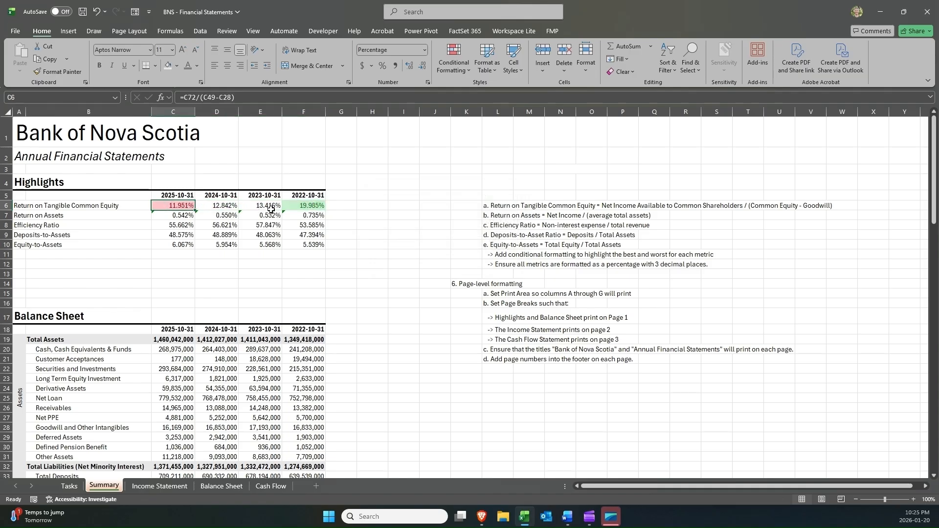
{"action": "left_click", "coordinate": [289, 205]}
{"action": "left_click", "coordinate": [184, 206]}
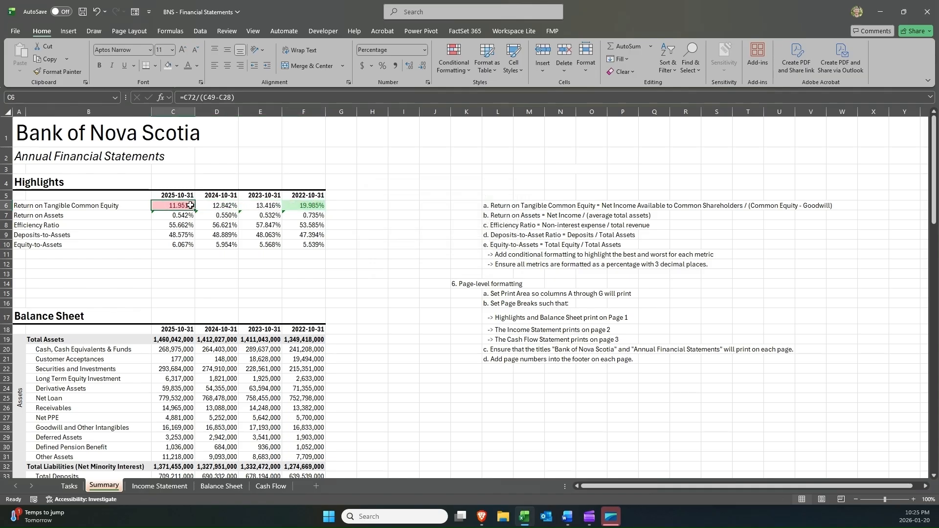
{"action": "left_click", "coordinate": [285, 205]}
{"action": "left_click", "coordinate": [176, 208]}
{"action": "left_click", "coordinate": [307, 111]}
{"action": "left_click", "coordinate": [303, 206]}
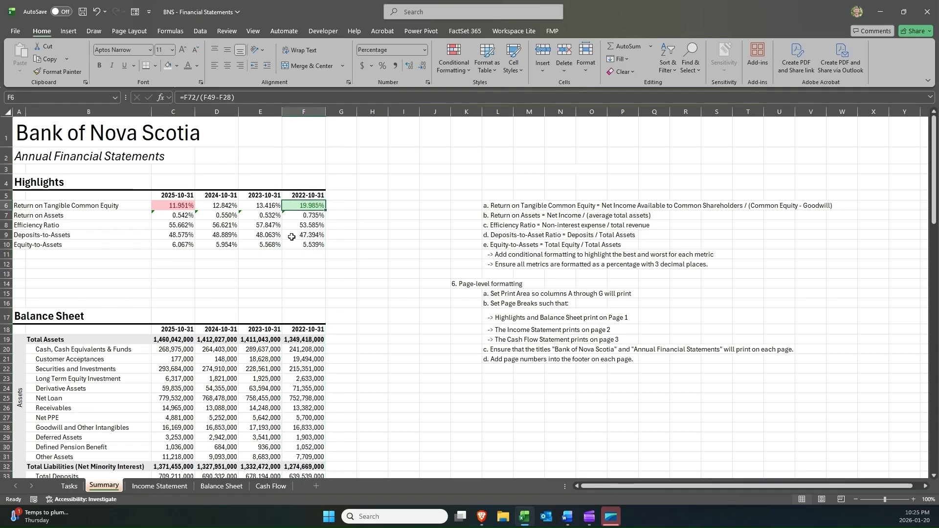
{"action": "left_click", "coordinate": [180, 205]}
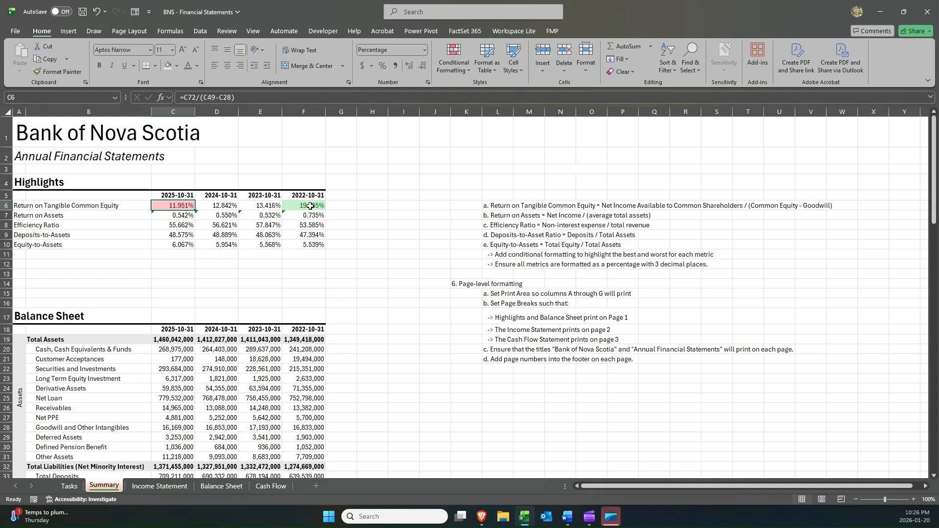
Add a Top 10 Items conditional format to C7:F7 that marks the top 1 value with Green Fill with Dark Green Text.
{"action": "left_click", "coordinate": [179, 216]}
{"action": "left_click_drag", "start_coordinate": [179, 215], "coordinate": [294, 220]}
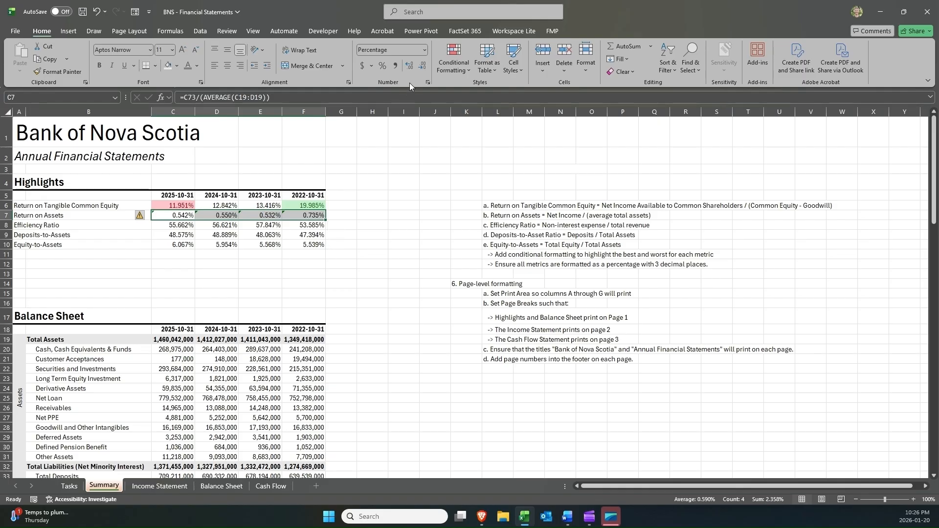
{"action": "left_click", "coordinate": [454, 63]}
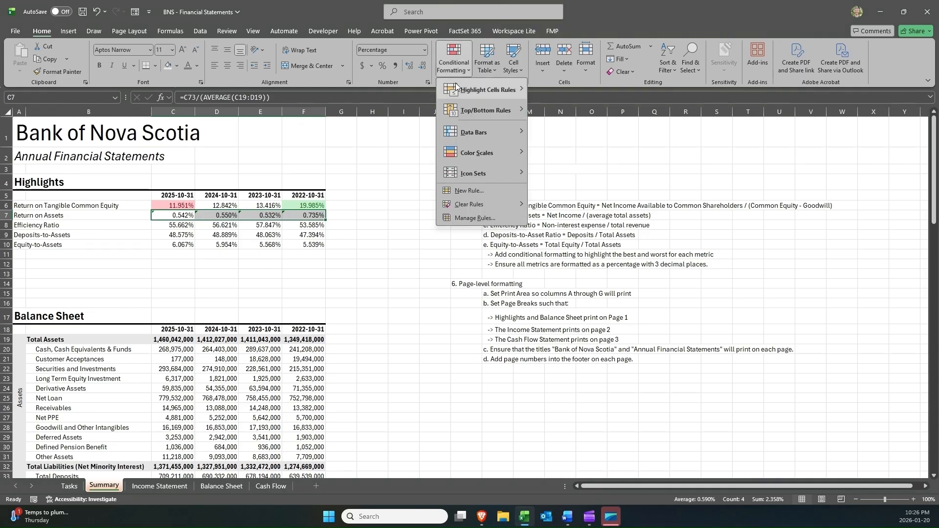
{"action": "mouse_move", "coordinate": [458, 88]}
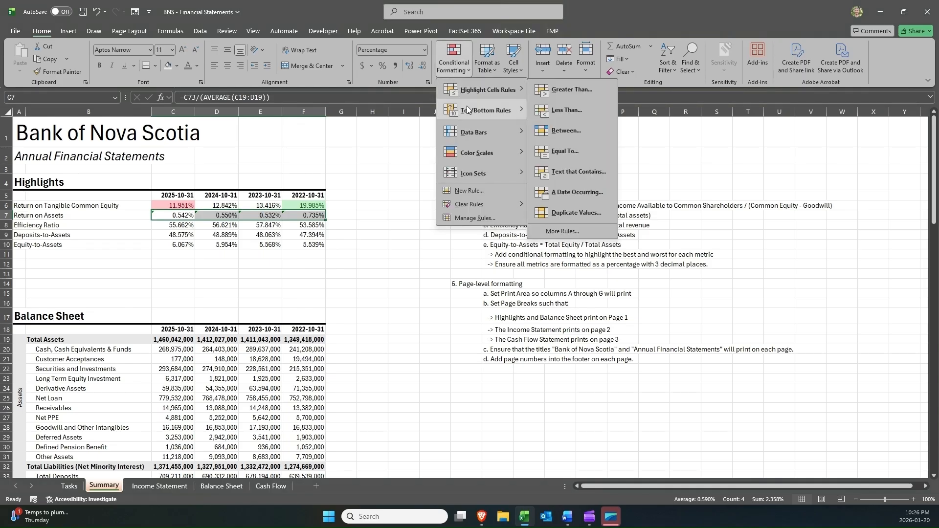
{"action": "mouse_move", "coordinate": [501, 107]}
{"action": "left_click", "coordinate": [551, 113]}
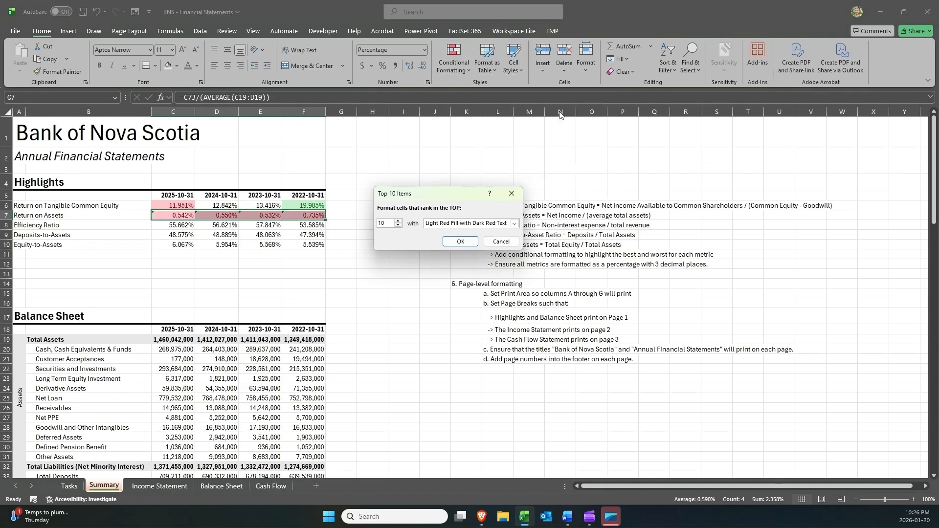
{"action": "type", "text": "1"}
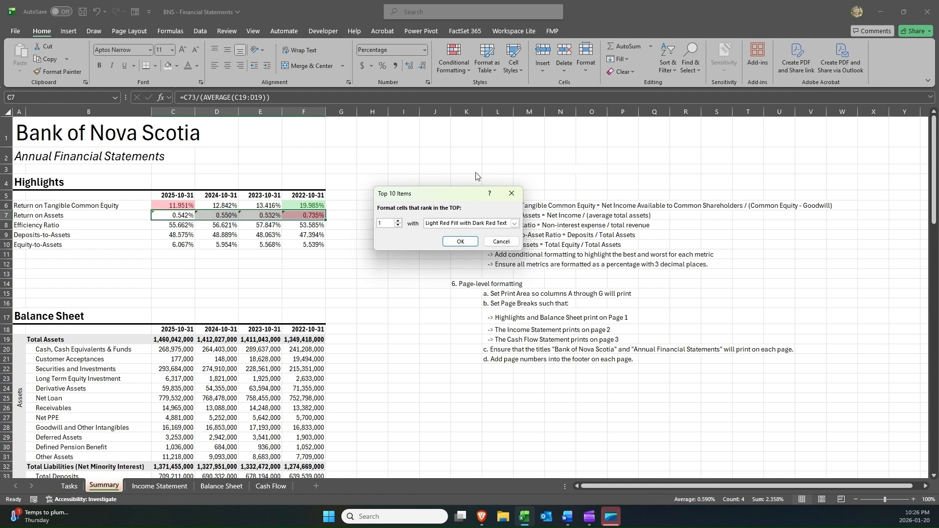
{"action": "left_click", "coordinate": [473, 223]}
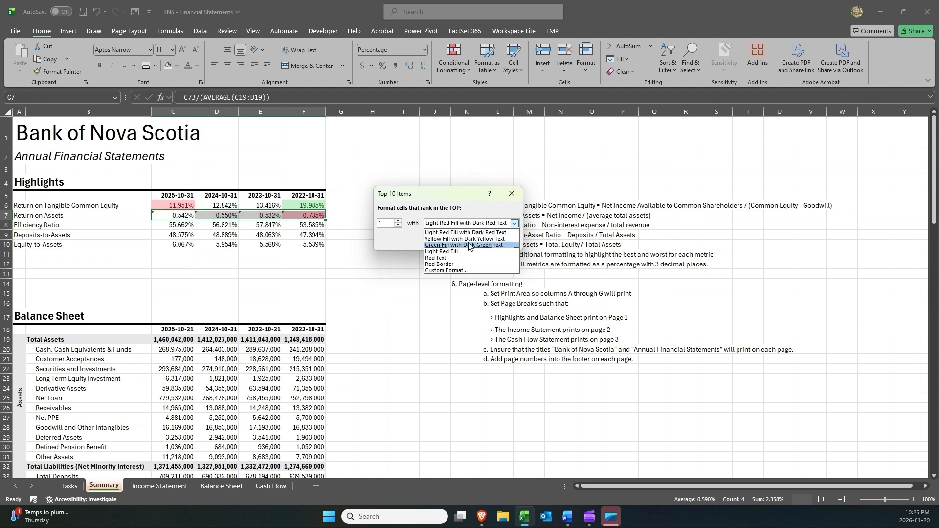
{"action": "left_click", "coordinate": [469, 245]}
{"action": "left_click", "coordinate": [462, 241]}
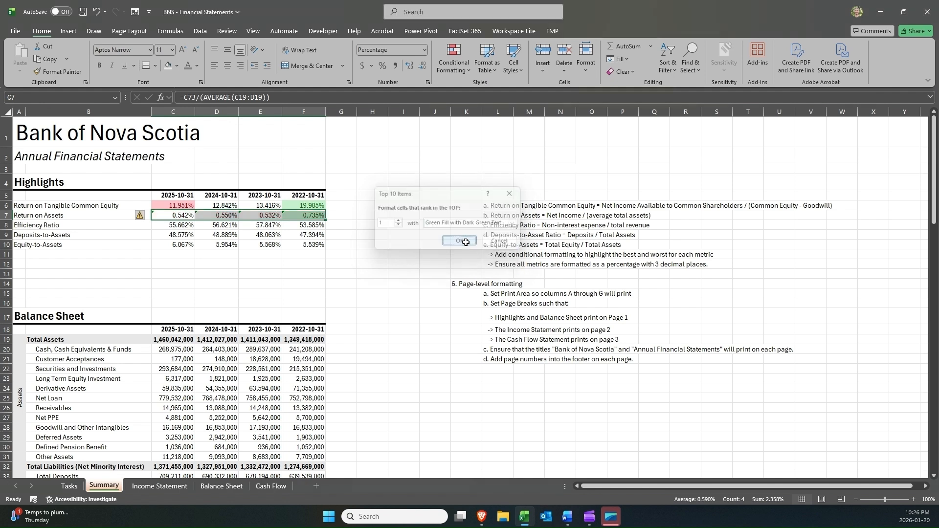
Add a Bottom 10 Items conditional format to C7:F7 that marks the bottom 1 value with Light Red Fill with Dark Red Text.
{"action": "left_click", "coordinate": [453, 70]}
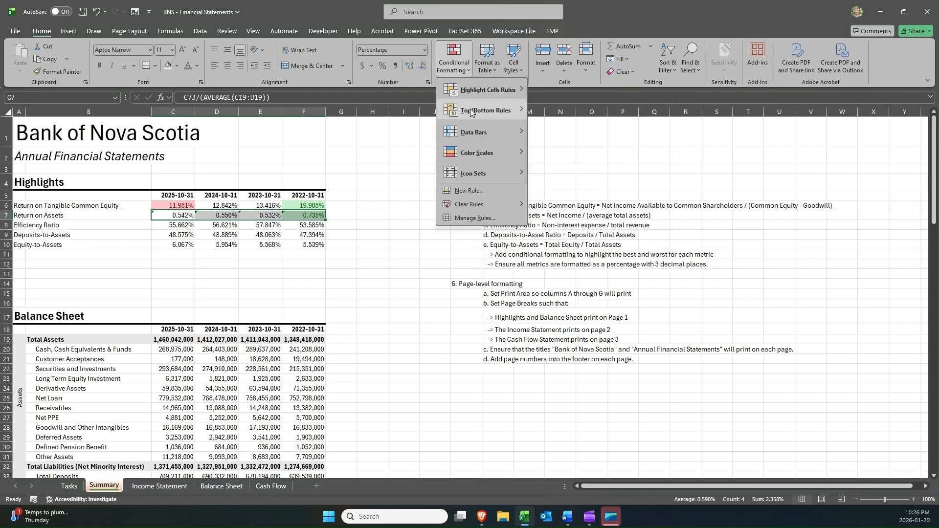
{"action": "mouse_move", "coordinate": [484, 109]}
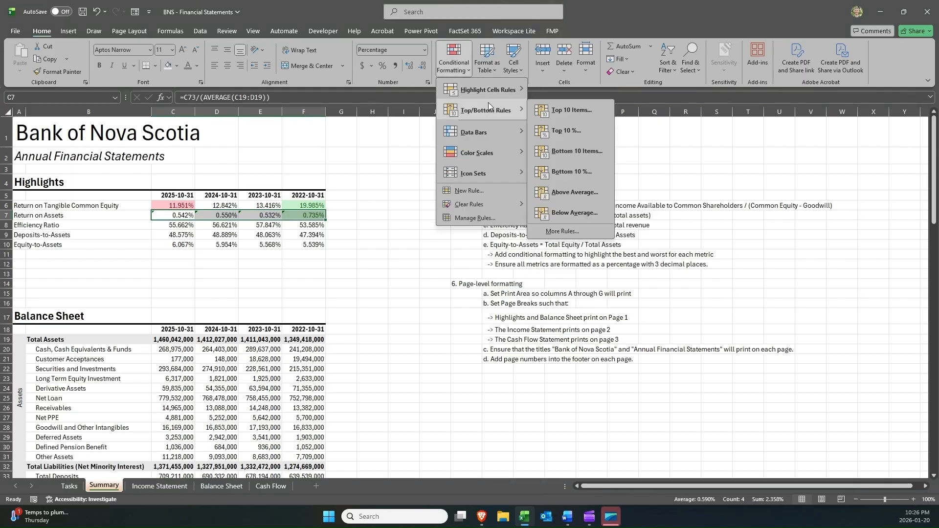
{"action": "left_click", "coordinate": [564, 150]}
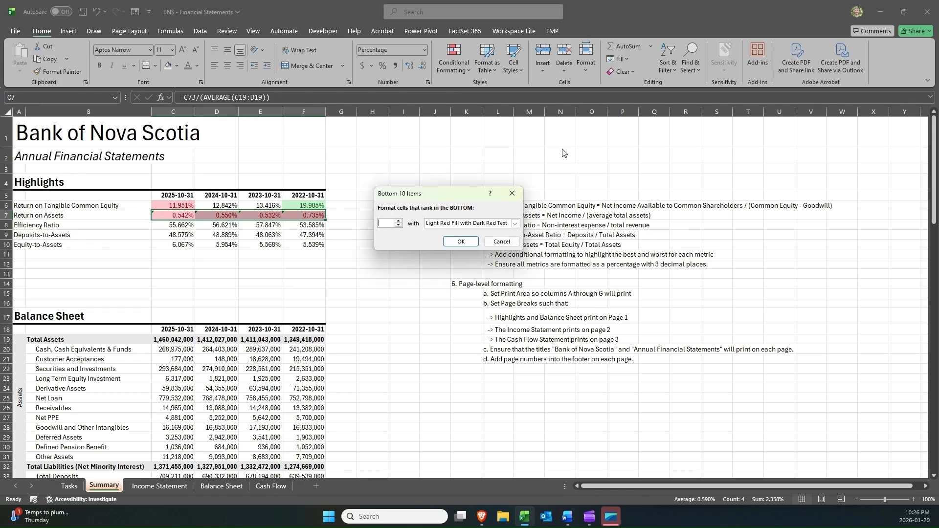
{"action": "type", "text": "1"}
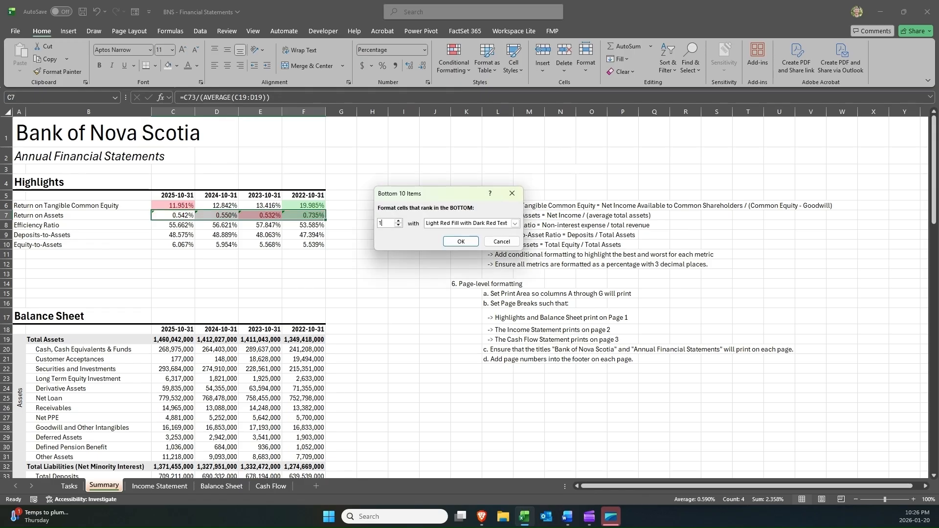
{"action": "left_click", "coordinate": [460, 241]}
Add a Top 10 Items conditional format to the Efficiency Ratios in C8:F8, marking the top 1 value with Light Red Fill with Dark Red Text.
{"action": "left_click", "coordinate": [497, 224]}
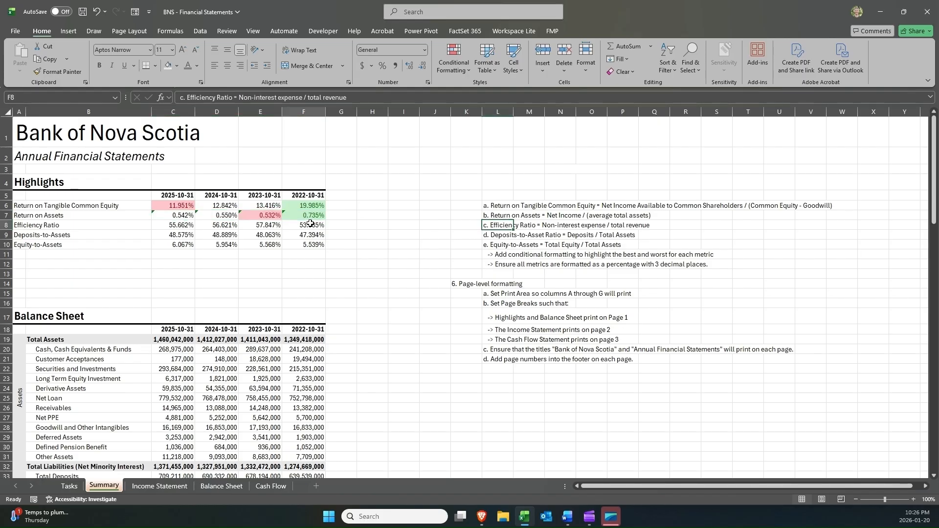
{"action": "left_click_drag", "start_coordinate": [313, 224], "coordinate": [181, 226]}
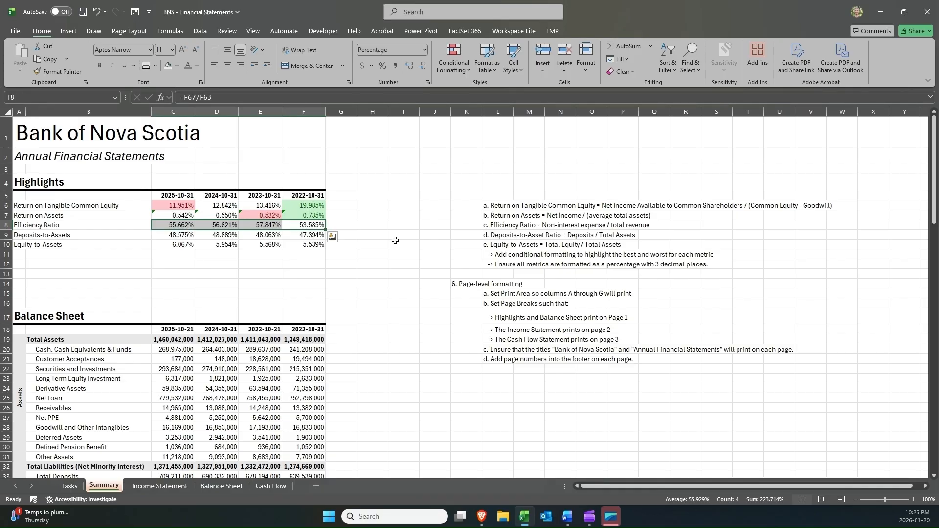
{"action": "left_click_drag", "start_coordinate": [491, 225], "coordinate": [621, 224]}
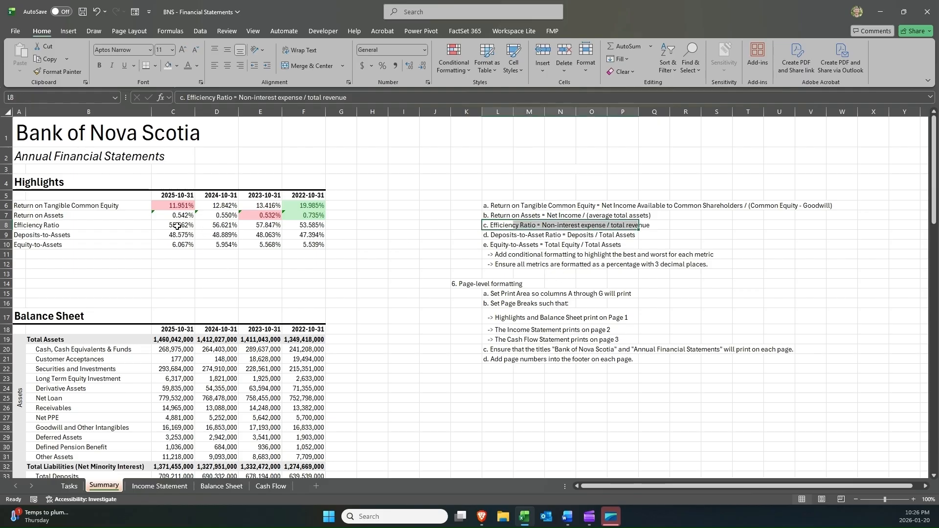
{"action": "left_click_drag", "start_coordinate": [177, 226], "coordinate": [297, 227]}
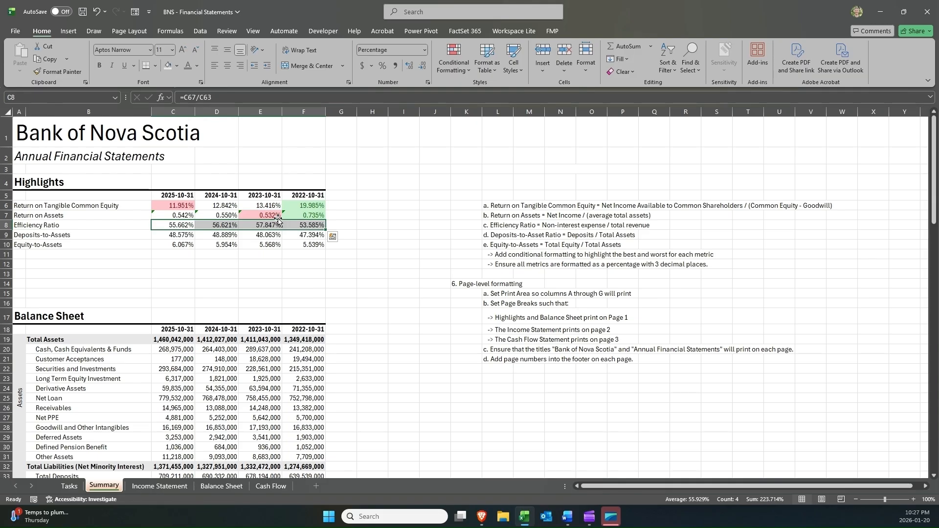
{"action": "left_click", "coordinate": [453, 58]}
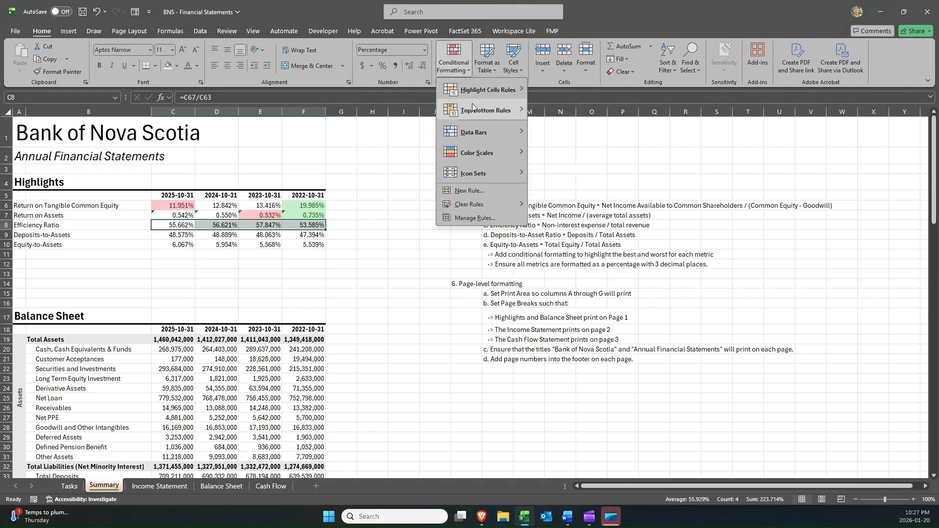
{"action": "mouse_move", "coordinate": [472, 104]}
{"action": "left_click", "coordinate": [568, 106]}
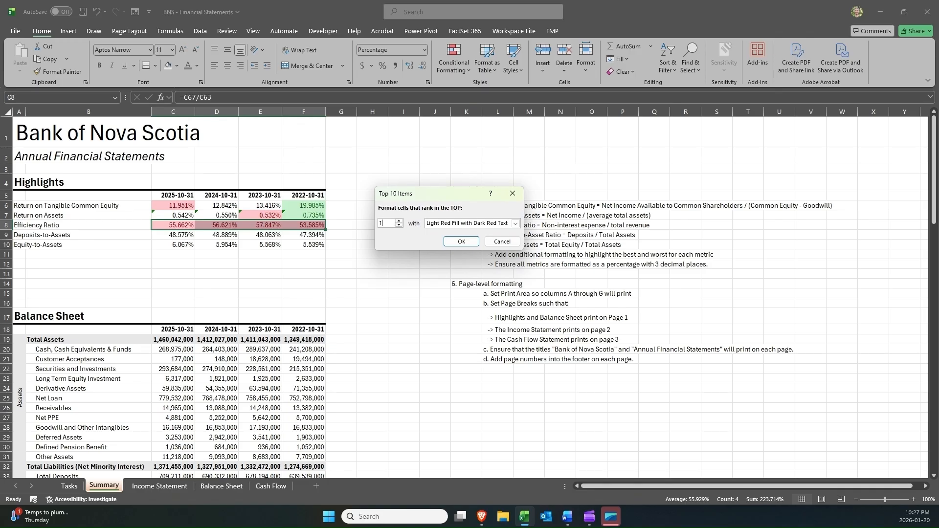
{"action": "left_click", "coordinate": [451, 243]}
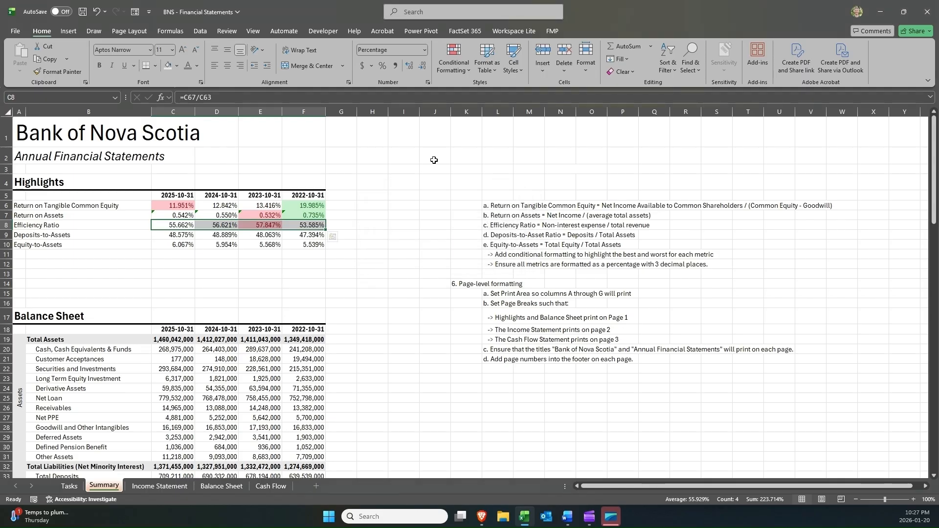
Add a Bottom 10 Items conditional format to C8:F8 that marks the bottom 1 value with Green Fill with Dark Green Text.
{"action": "left_click", "coordinate": [442, 72]}
{"action": "mouse_move", "coordinate": [472, 102]}
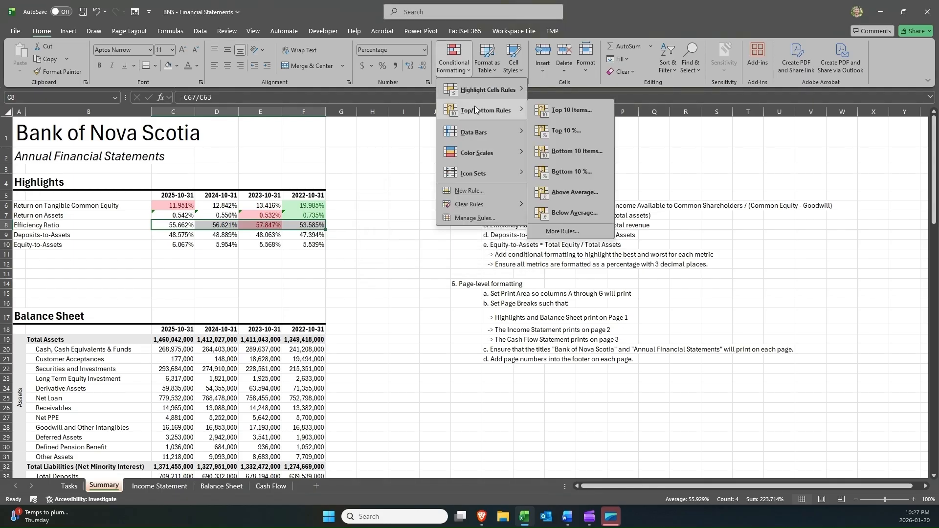
{"action": "left_click", "coordinate": [562, 155]}
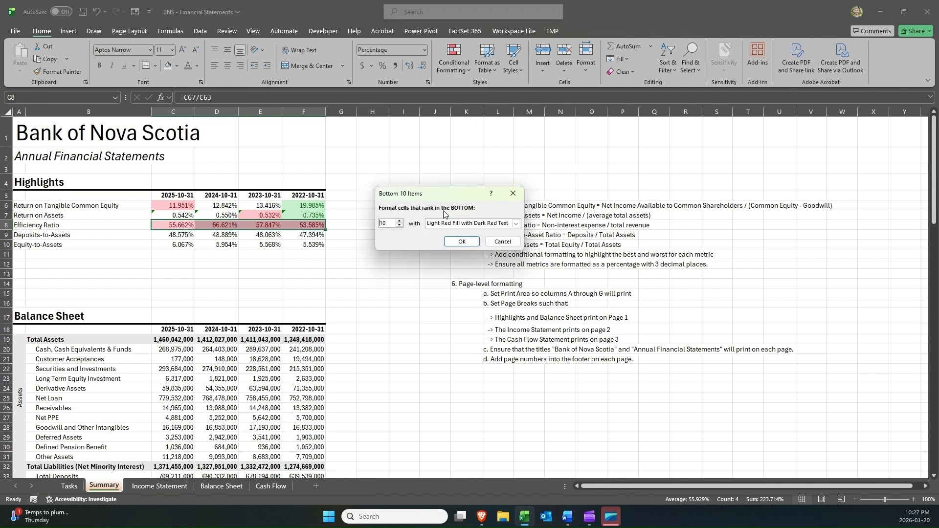
{"action": "type", "text": "1"}
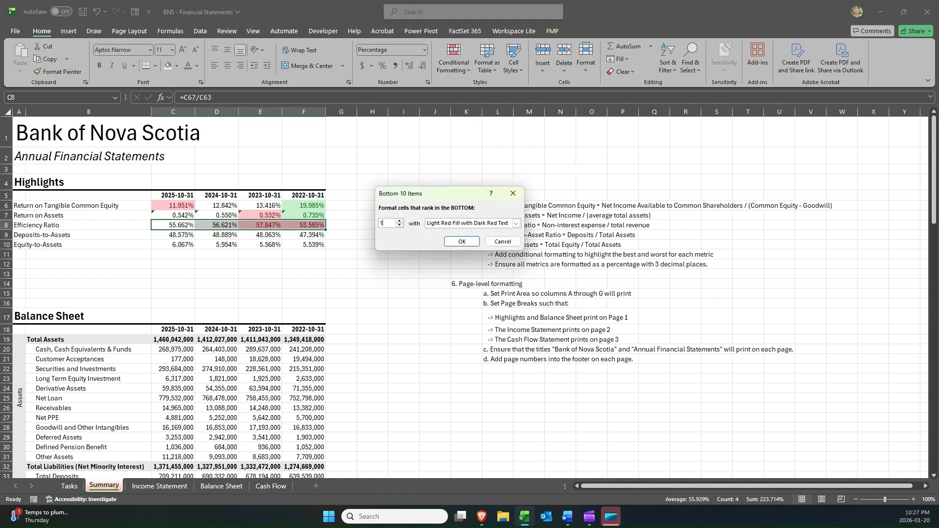
{"action": "left_click", "coordinate": [515, 223]}
{"action": "left_click", "coordinate": [446, 245]}
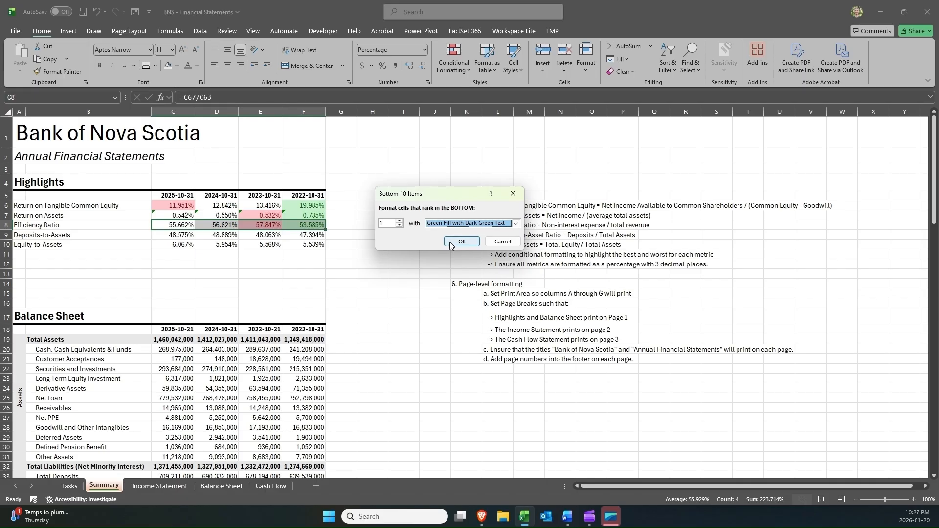
{"action": "left_click", "coordinate": [450, 242]}
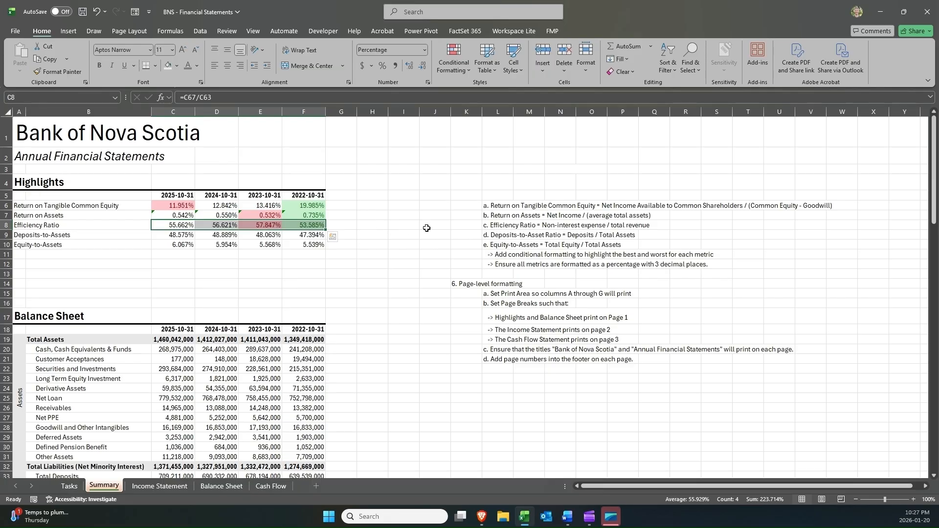
Add a Top 10 Items conditional format to the Deposits-to-Assets ratios in C9:F9, marking the top 1 value with Green Fill with Dark Green Text.
{"action": "left_click_drag", "start_coordinate": [150, 235], "coordinate": [308, 229]}
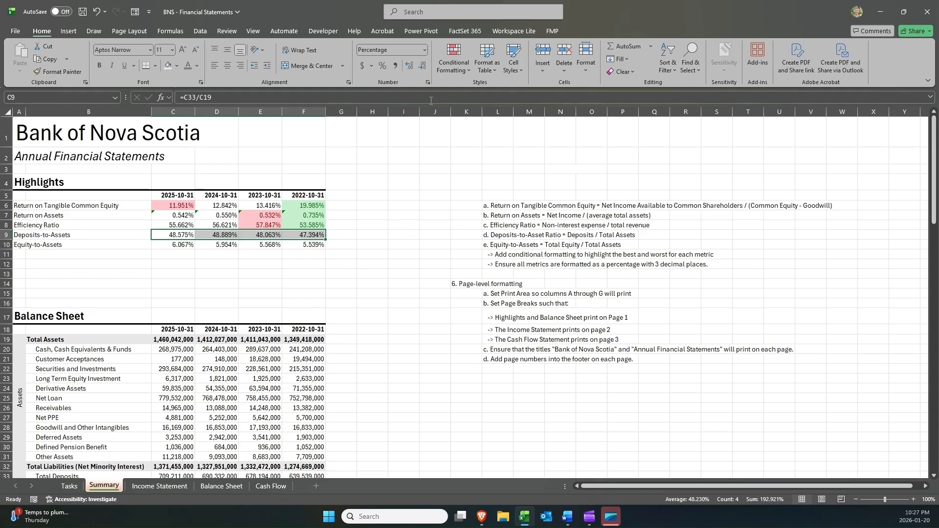
{"action": "left_click", "coordinate": [446, 71]}
{"action": "mouse_move", "coordinate": [458, 92]}
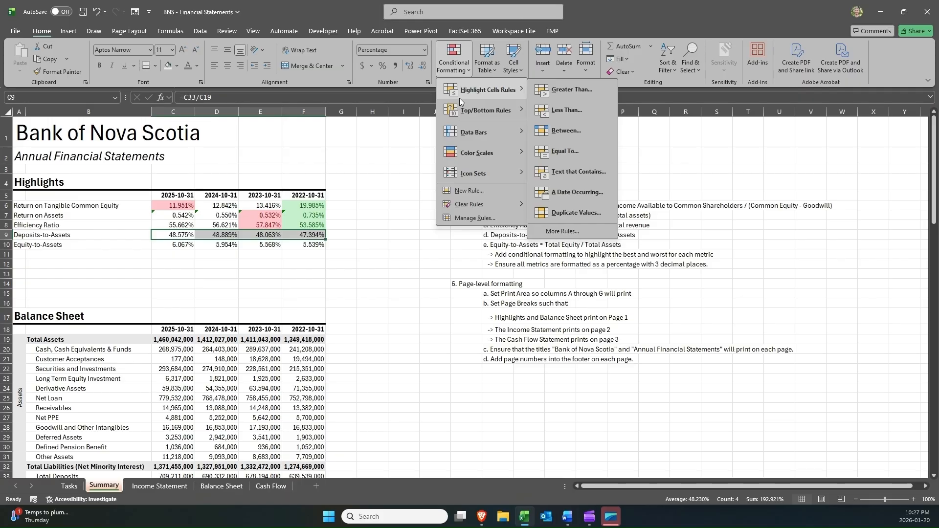
{"action": "mouse_move", "coordinate": [509, 110]}
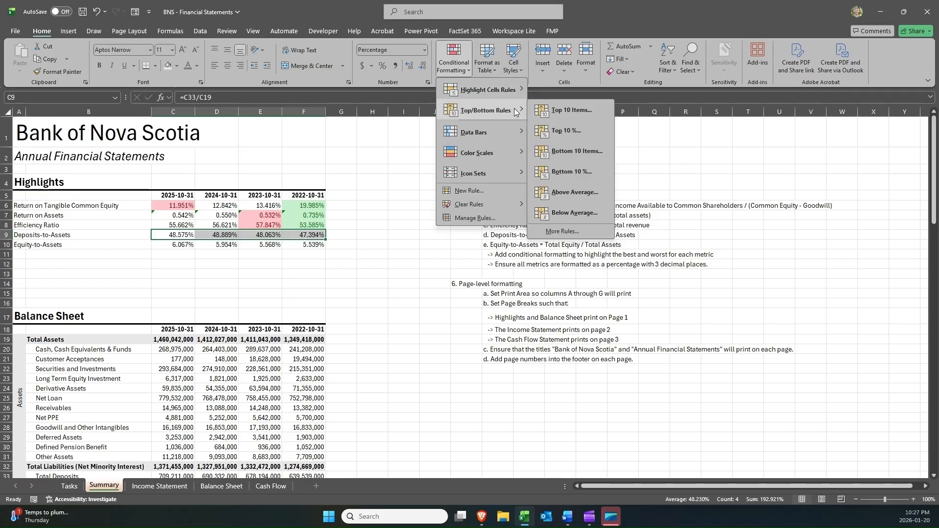
{"action": "left_click", "coordinate": [572, 112]}
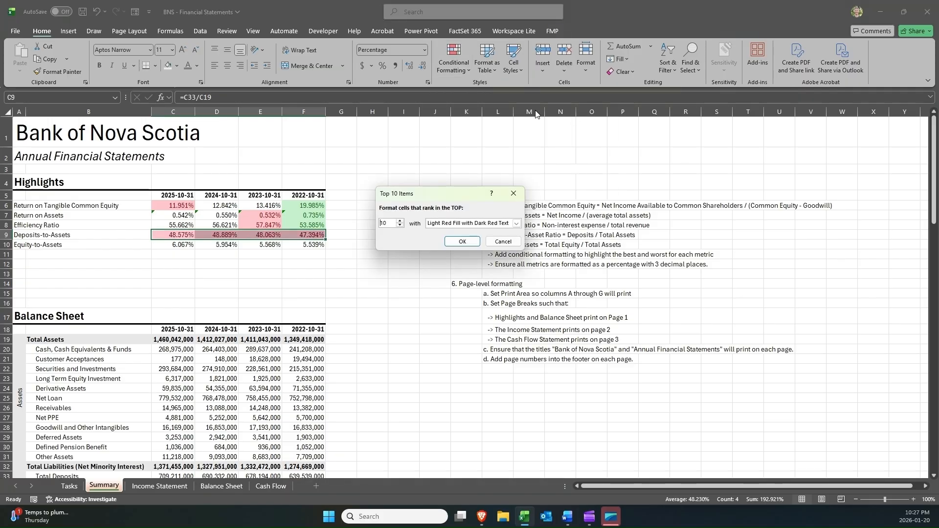
{"action": "type", "text": "1"}
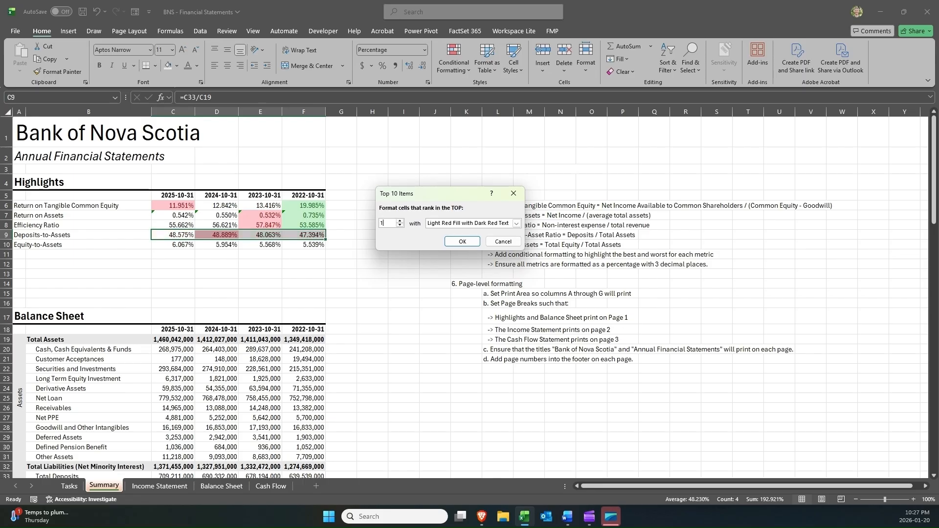
{"action": "left_click", "coordinate": [484, 222]}
{"action": "left_click", "coordinate": [479, 247]}
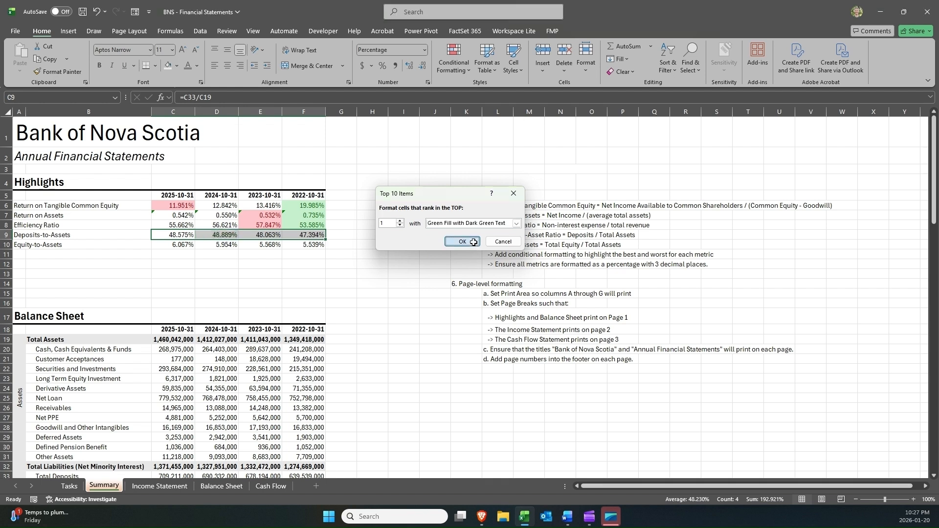
{"action": "left_click", "coordinate": [474, 242]}
Add a Bottom 10 Items conditional format to C9:F9 that marks the bottom 1 value with Light Red Fill with Dark Red Text.
{"action": "left_click", "coordinate": [464, 77]}
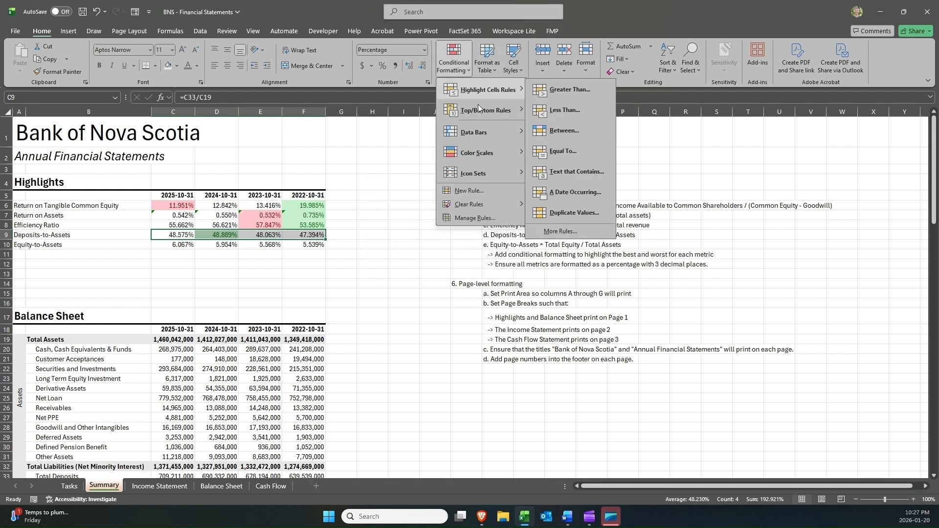
{"action": "mouse_move", "coordinate": [482, 111]}
{"action": "left_click", "coordinate": [549, 153]}
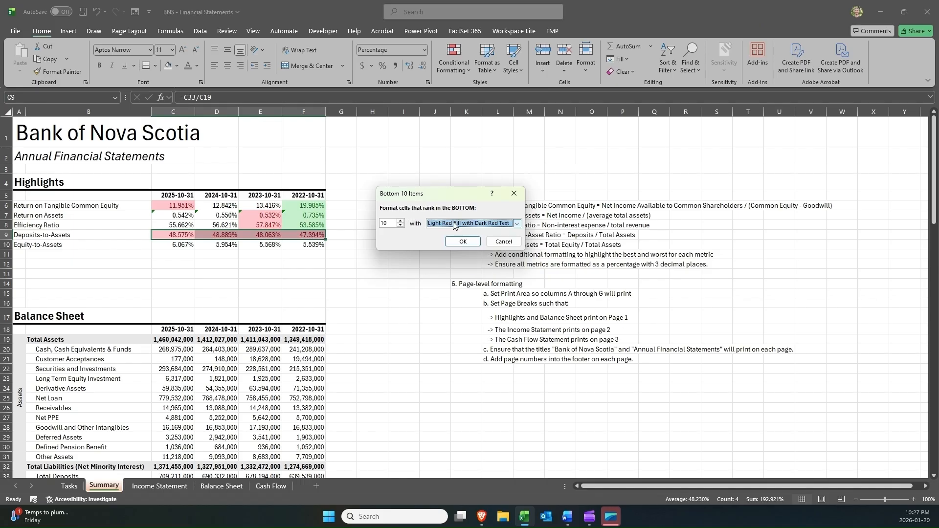
{"action": "left_click", "coordinate": [394, 222]}
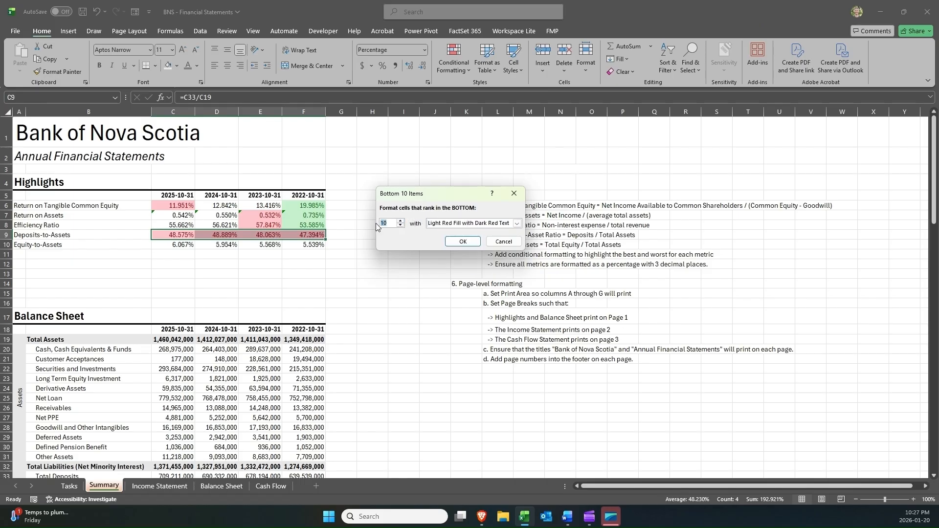
{"action": "type", "text": "1"}
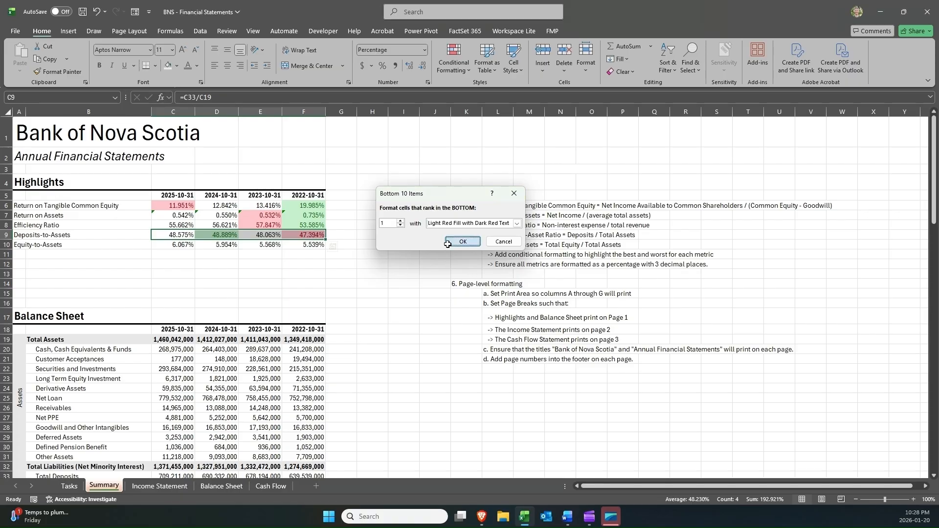
{"action": "left_click", "coordinate": [463, 242]}
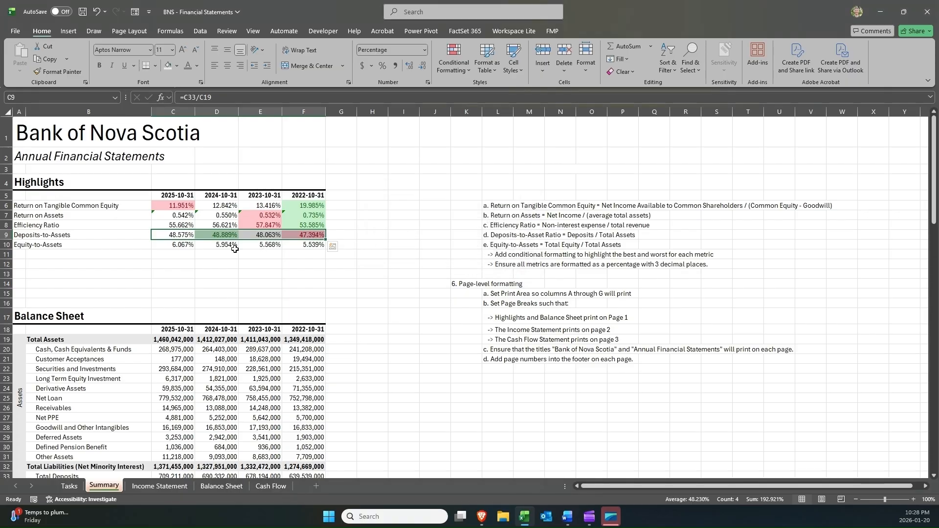
Add a Bottom 10 Items conditional format to the Equity-to-Assets ratios in C10:F10, marking the bottom 1 value with Light Red Fill with Dark Red Text.
{"action": "left_click", "coordinate": [176, 245]}
{"action": "left_click_drag", "start_coordinate": [176, 244], "coordinate": [321, 245]}
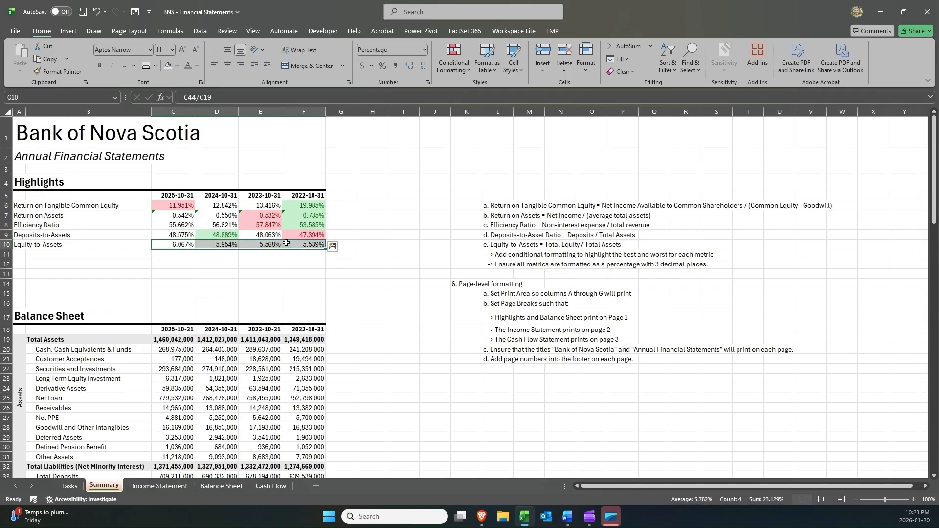
{"action": "left_click", "coordinate": [456, 69]}
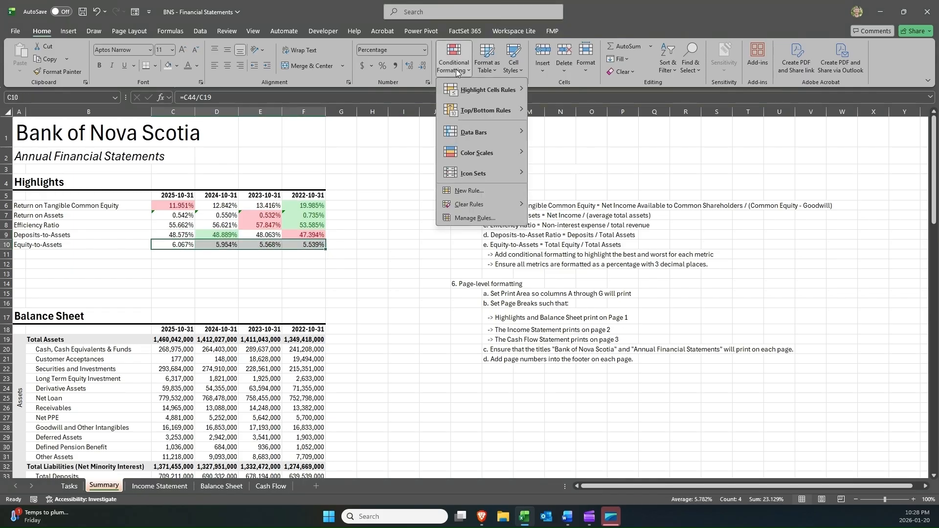
{"action": "mouse_move", "coordinate": [472, 114]}
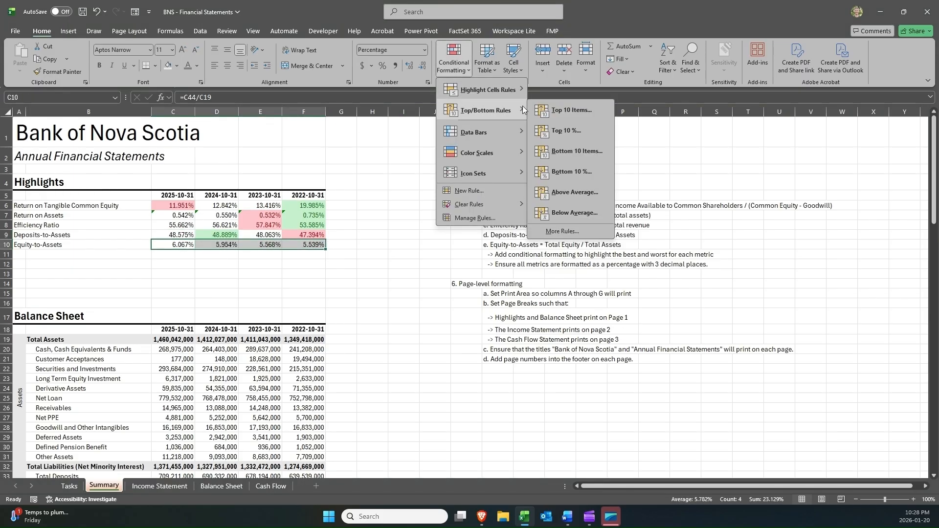
{"action": "left_click", "coordinate": [565, 152]}
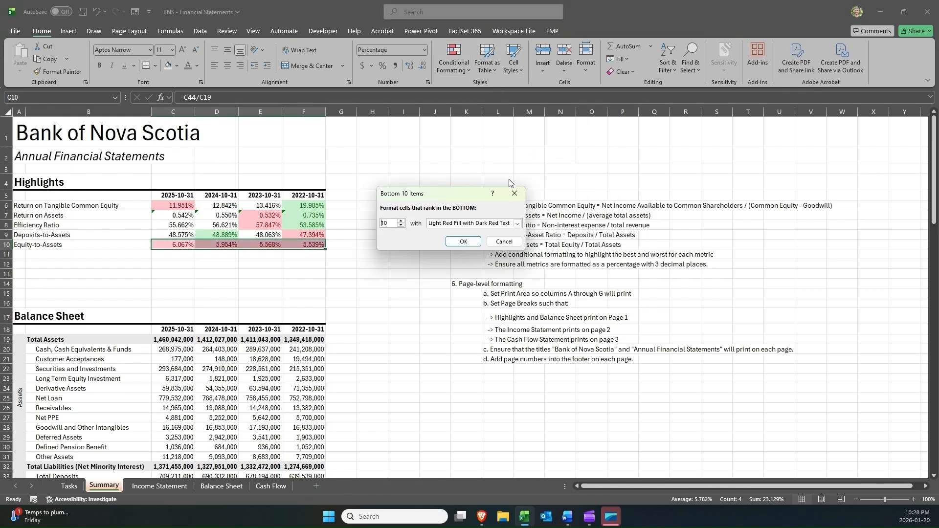
{"action": "type", "text": "1"}
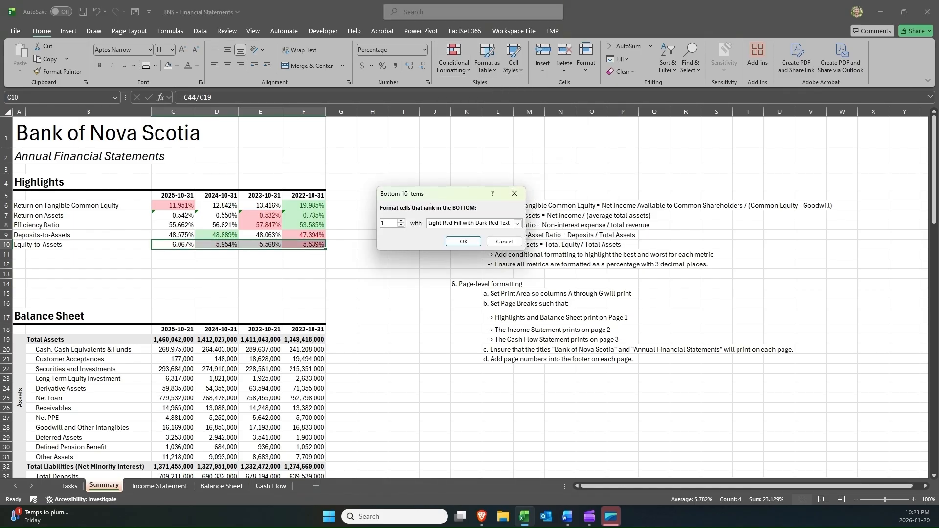
{"action": "left_click", "coordinate": [458, 241]}
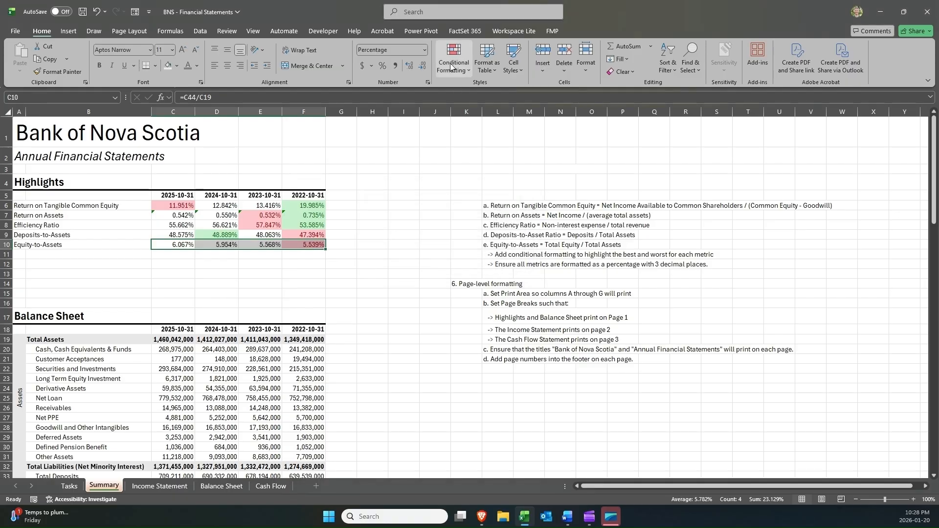
Add a Top 10 Items conditional format to C10:F10 that marks the top 1 value with Light Red Fill with Dark Red Text.
{"action": "left_click", "coordinate": [454, 68]}
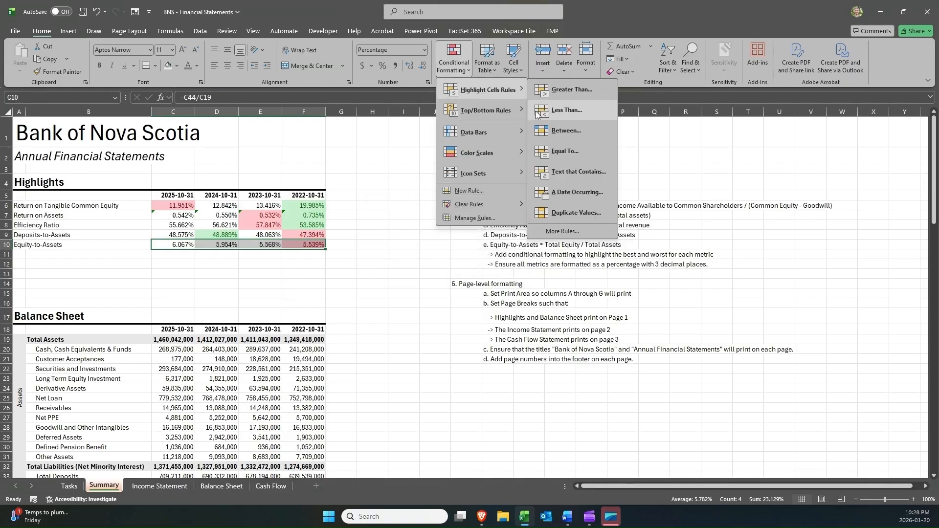
{"action": "mouse_move", "coordinate": [509, 110]}
{"action": "left_click", "coordinate": [539, 111]}
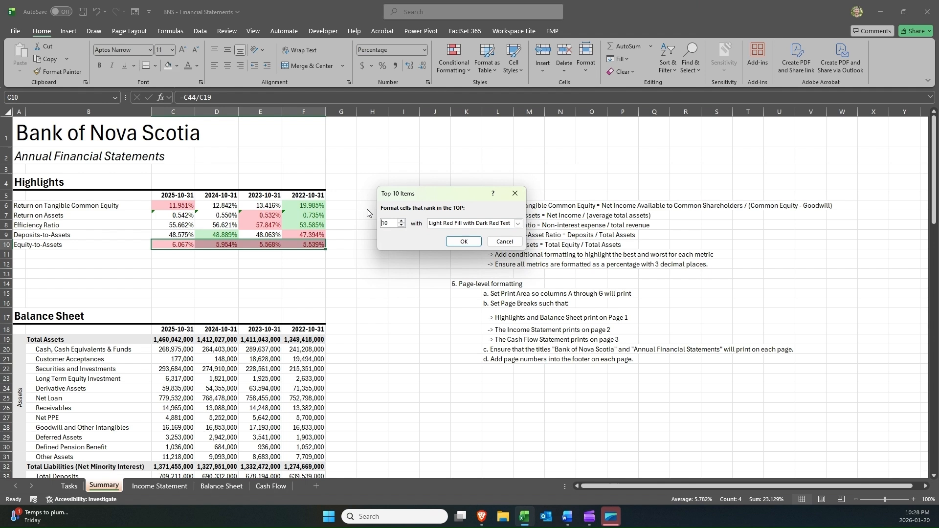
{"action": "type", "text": "1"}
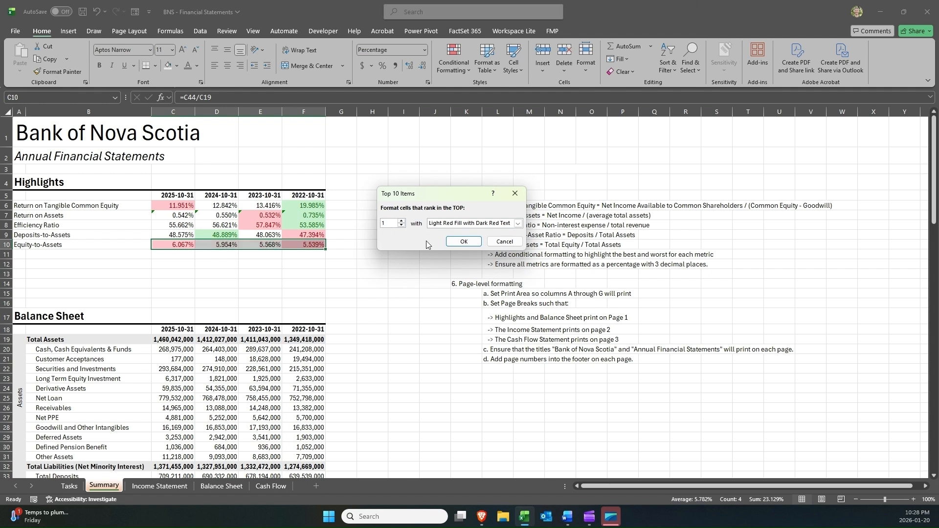
{"action": "left_click", "coordinate": [463, 241]}
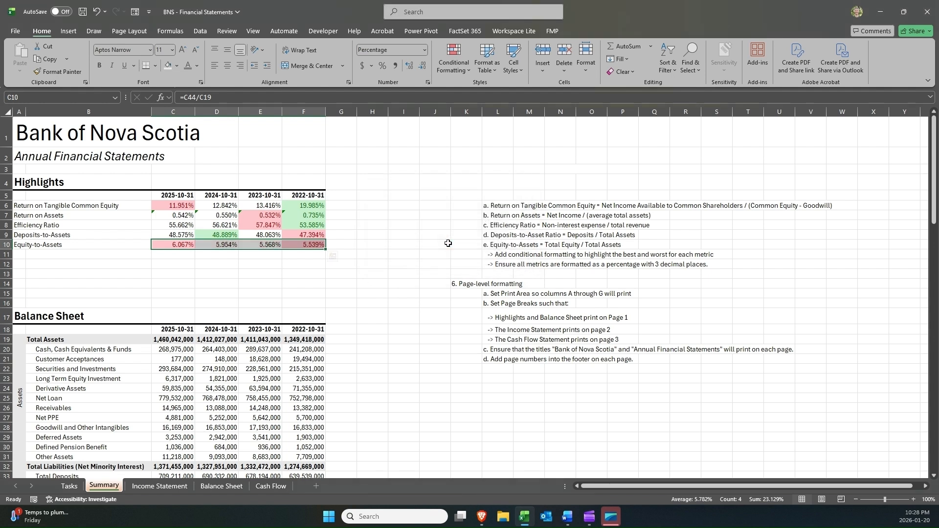
Copy the formatting of F8:F9 to the empty cells H5:H6 with Format Painter.
{"action": "left_click", "coordinate": [379, 206]}
{"action": "left_click", "coordinate": [321, 207]}
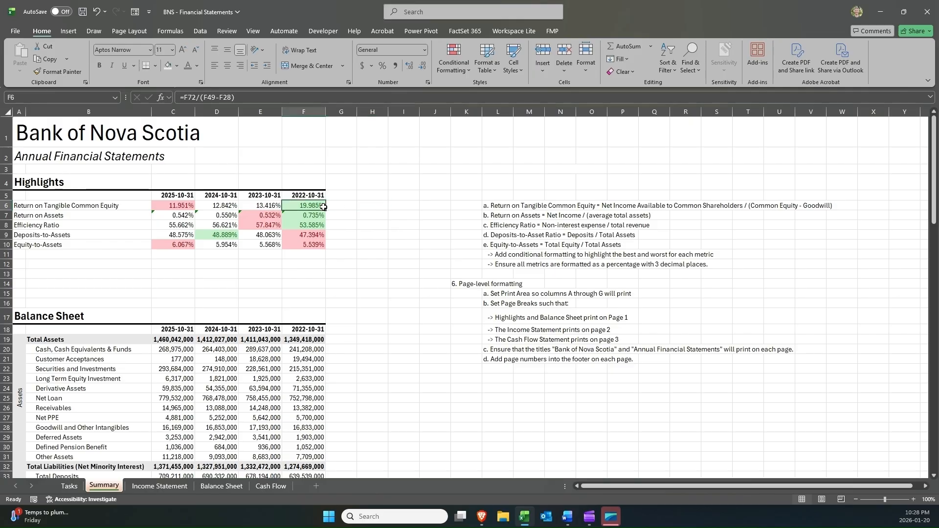
{"action": "left_click", "coordinate": [311, 217]}
{"action": "left_click", "coordinate": [310, 228]}
{"action": "left_click_drag", "start_coordinate": [311, 229], "coordinate": [310, 236]}
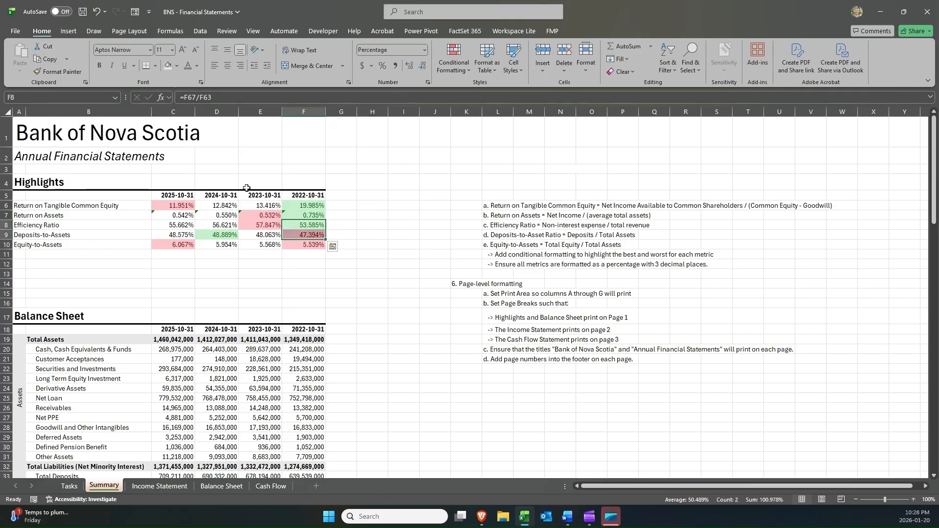
{"action": "left_click", "coordinate": [63, 72]}
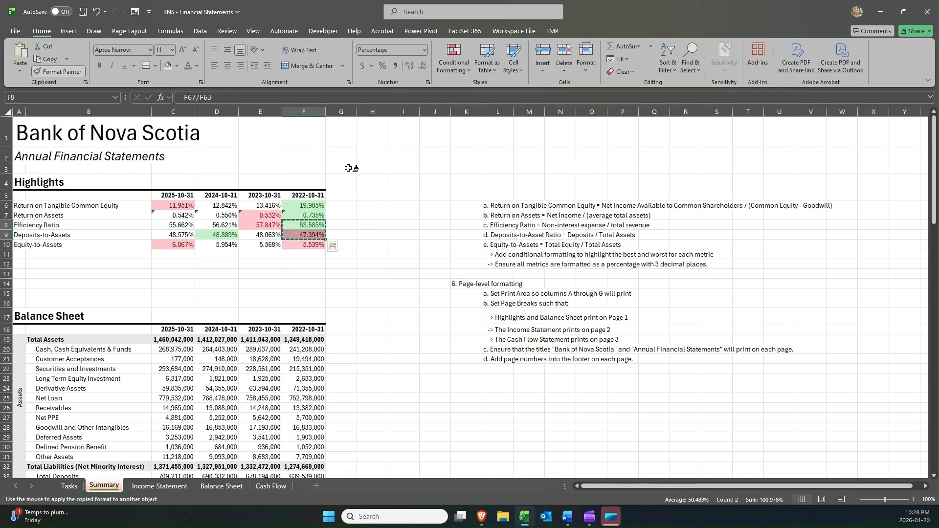
{"action": "left_click", "coordinate": [372, 195]}
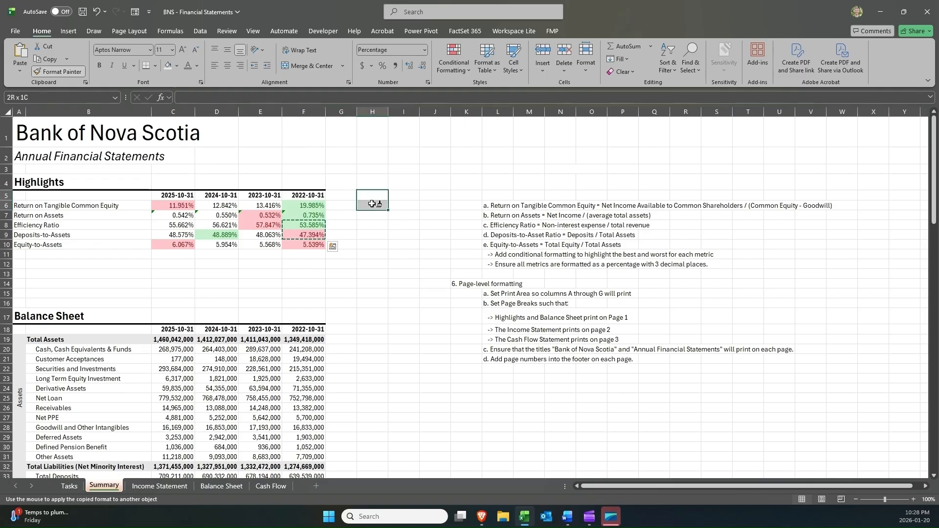
{"action": "left_click", "coordinate": [373, 195]}
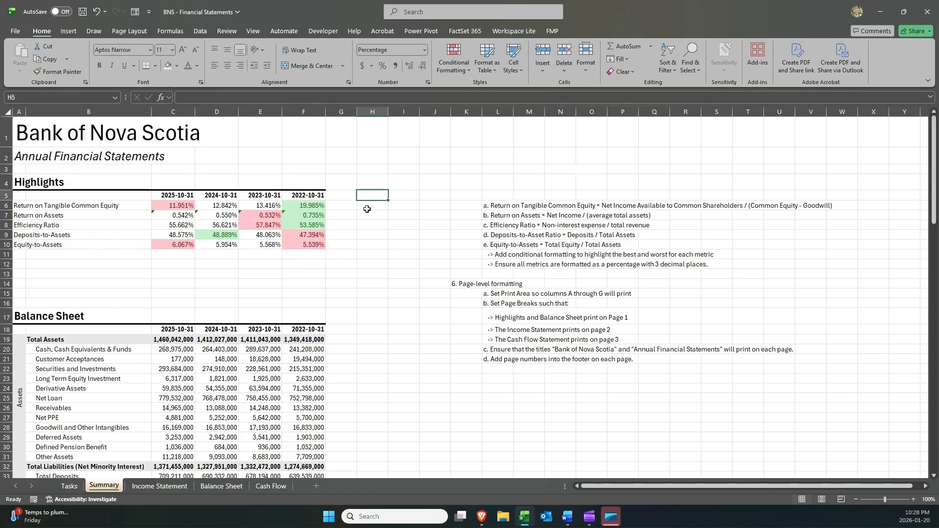
{"action": "left_click", "coordinate": [367, 208]}
{"action": "left_click", "coordinate": [369, 195]}
{"action": "left_click", "coordinate": [370, 205]}
{"action": "left_click", "coordinate": [372, 193]}
{"action": "left_click", "coordinate": [368, 206]}
{"action": "left_click", "coordinate": [367, 194]}
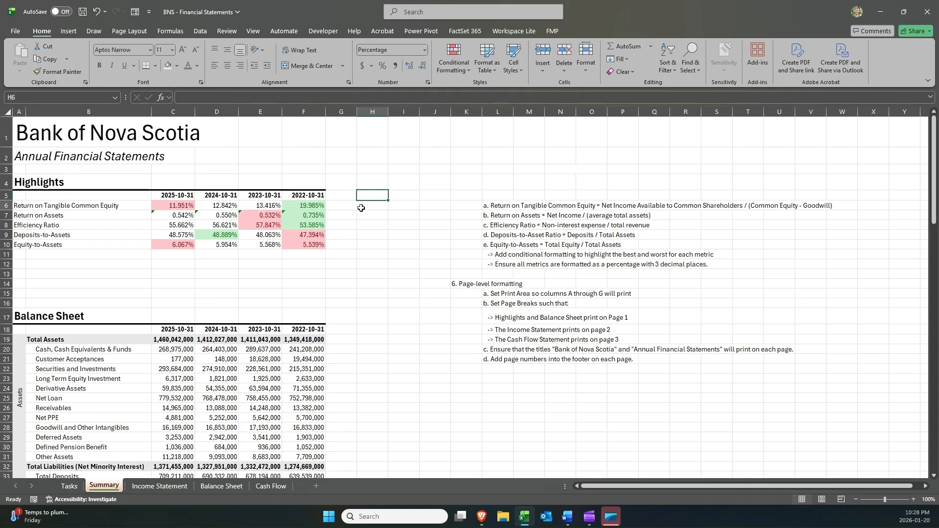
{"action": "left_click", "coordinate": [359, 208]}
Clear the completed Highlights metric instructions from the task list in L6:L12.
{"action": "left_click_drag", "start_coordinate": [504, 264], "coordinate": [505, 205]}
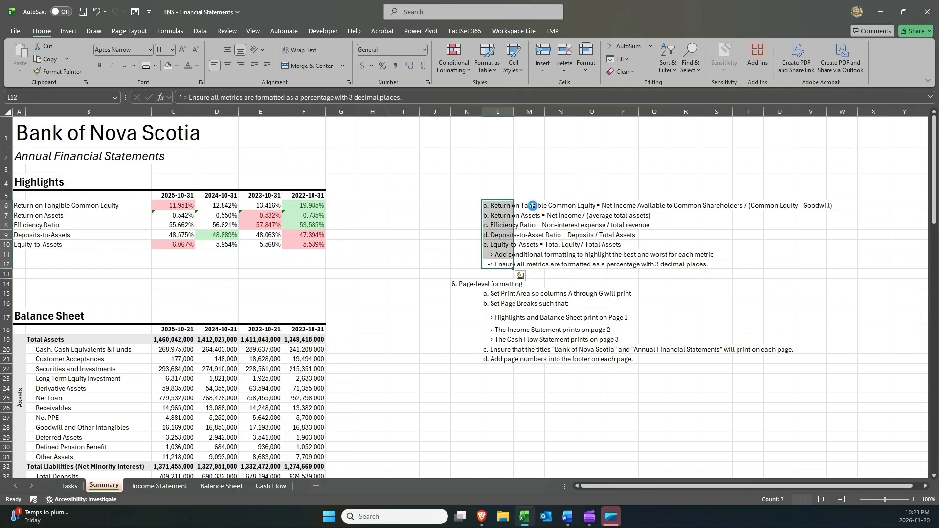
{"action": "key", "text": "Delete"}
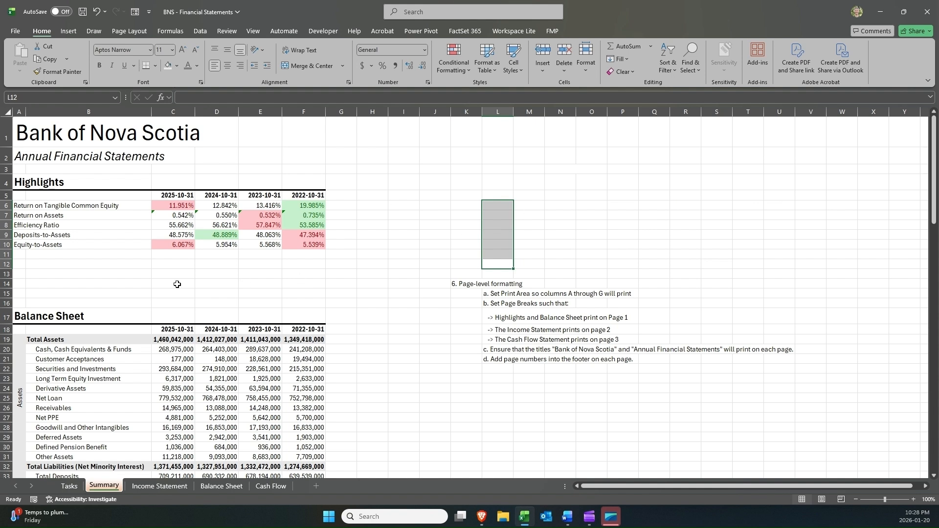
{"action": "left_click", "coordinate": [453, 282]}
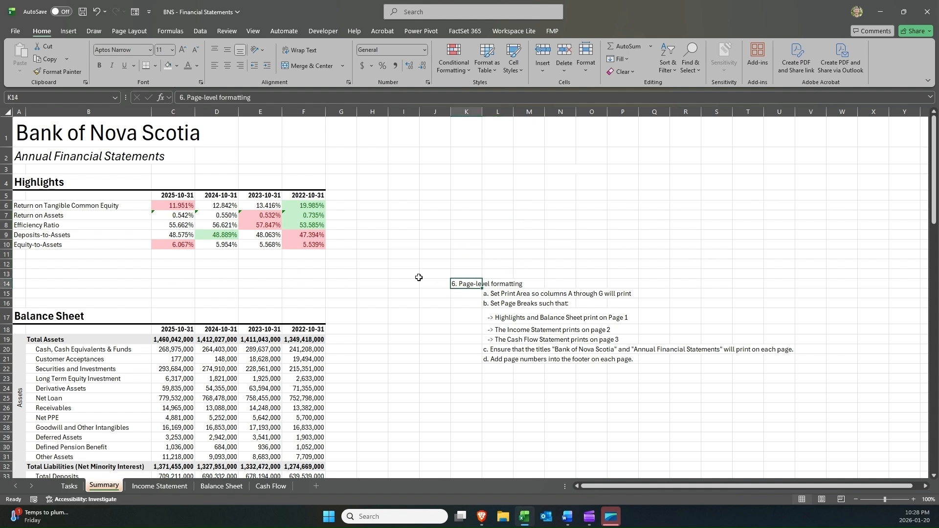
Delete rows 12 through 16 between the Highlights and Balance Sheet sections.
{"action": "left_click_drag", "start_coordinate": [6, 264], "coordinate": [5, 304]}
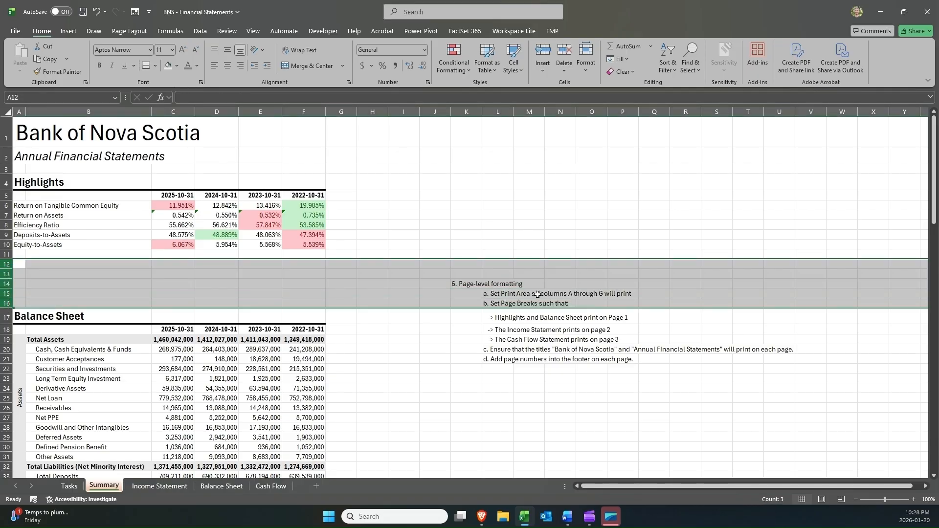
{"action": "right_click", "coordinate": [352, 275]}
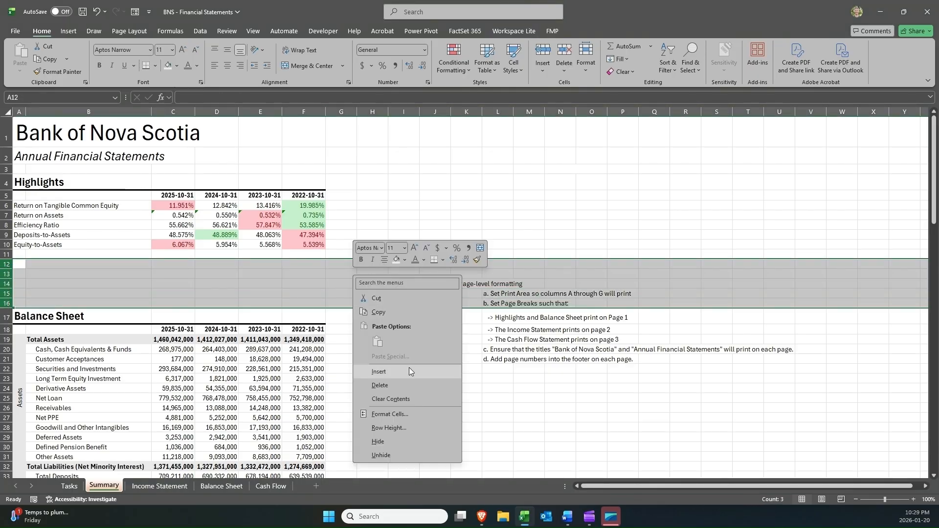
{"action": "key", "text": "Escape"}
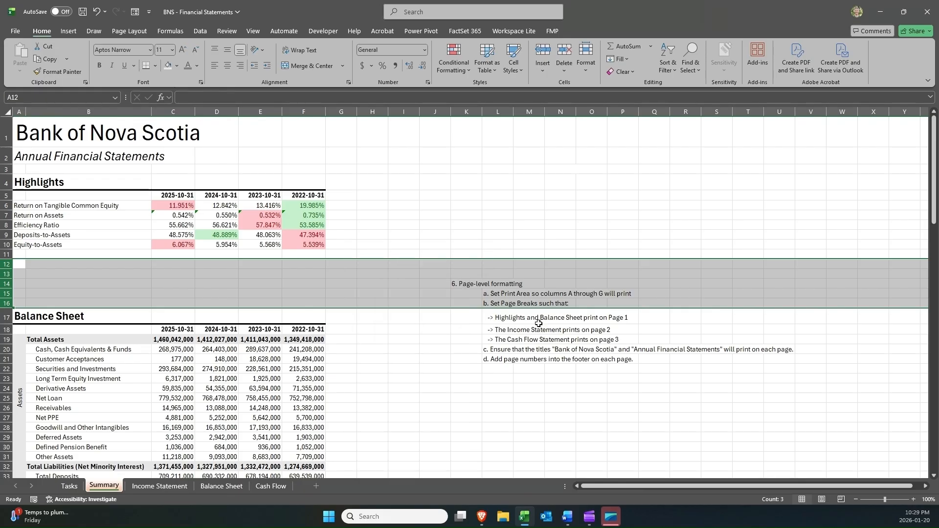
{"action": "right_click", "coordinate": [352, 275]}
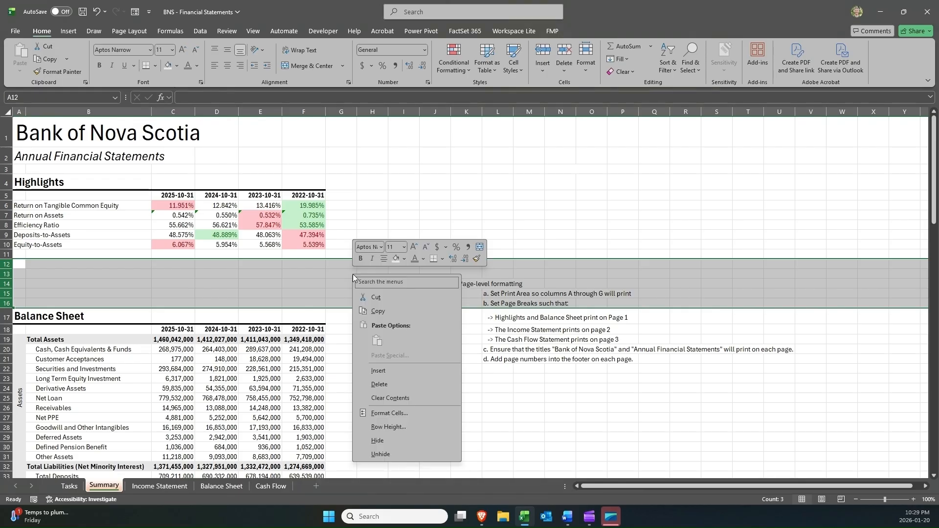
{"action": "left_click", "coordinate": [388, 384]}
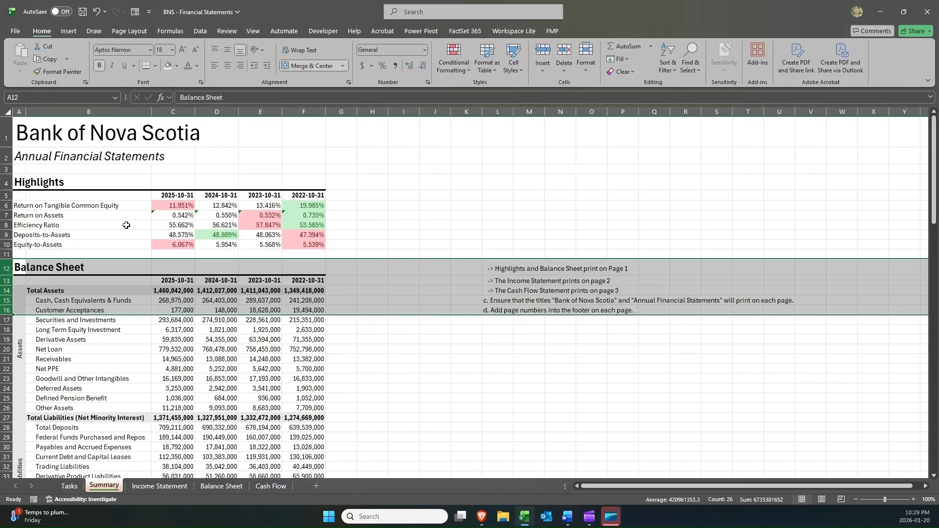
Undo the deletion of rows 12 through 16 and delete only cells A12:H15, shifting the cells up.
{"action": "key", "text": "ctrl+shift+plus"}
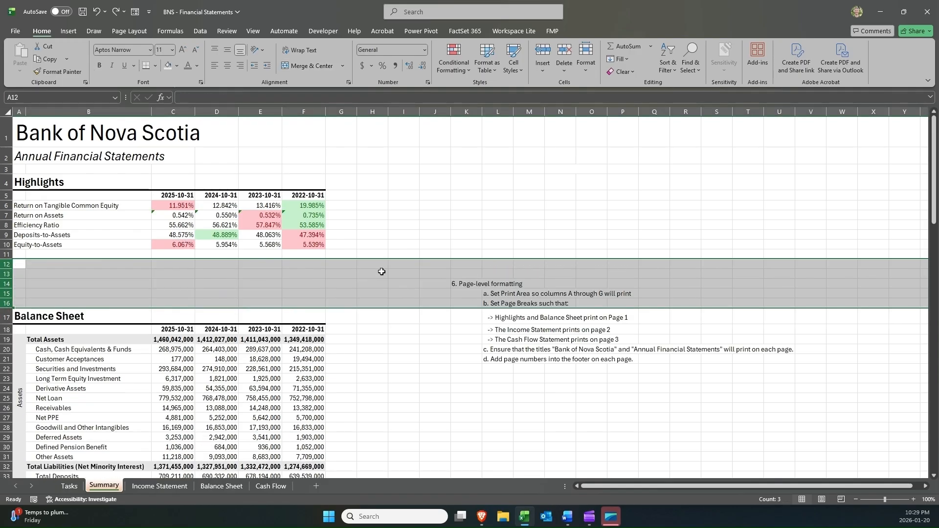
{"action": "left_click_drag", "start_coordinate": [371, 264], "coordinate": [19, 295]}
{"action": "right_click", "coordinate": [298, 276]}
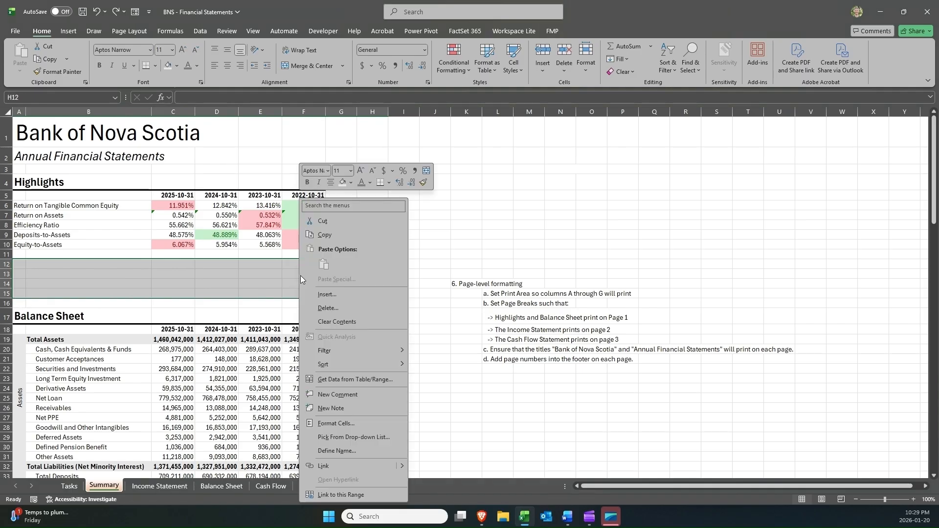
{"action": "left_click", "coordinate": [338, 308]}
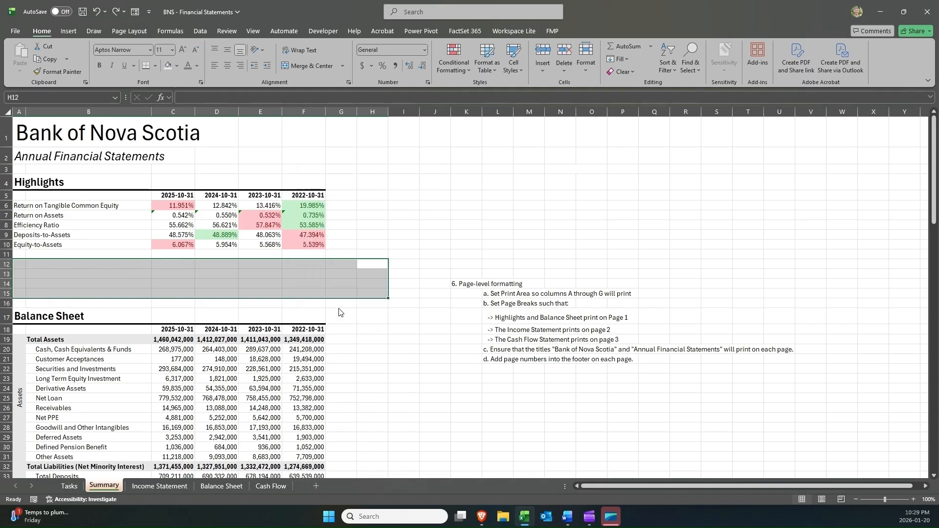
{"action": "left_click", "coordinate": [327, 320]}
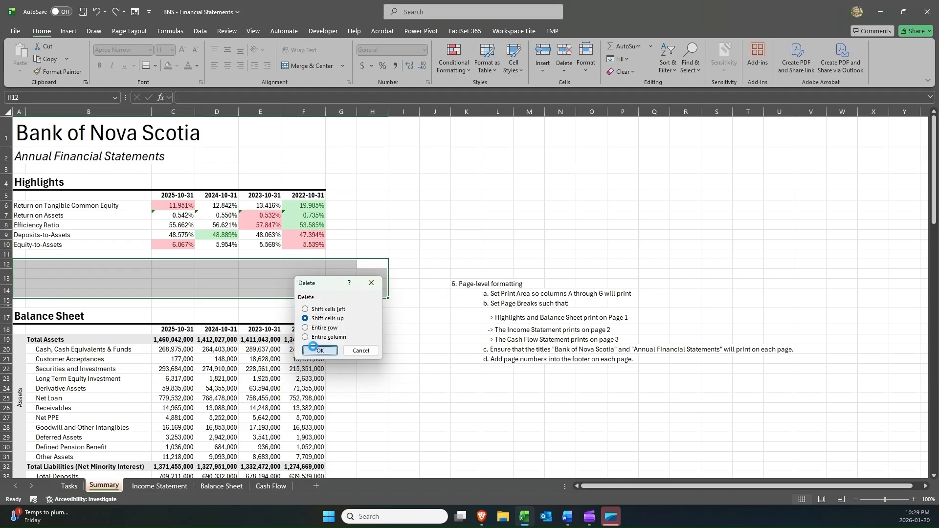
{"action": "left_click", "coordinate": [320, 350]}
{"action": "left_click", "coordinate": [92, 276]}
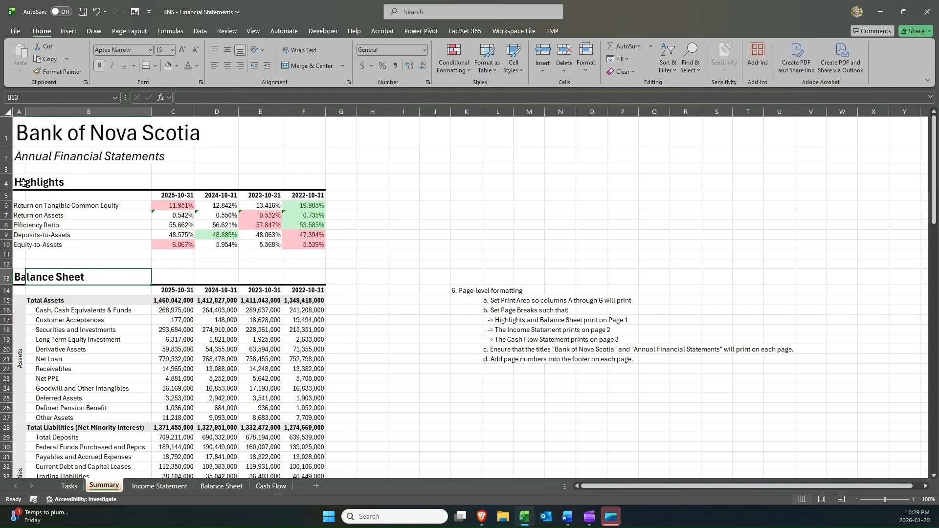
Review the Summary sheet's statement sections and the page-level formatting instructions about the print area and page breaks.
{"action": "left_click_drag", "start_coordinate": [23, 182], "coordinate": [319, 253]}
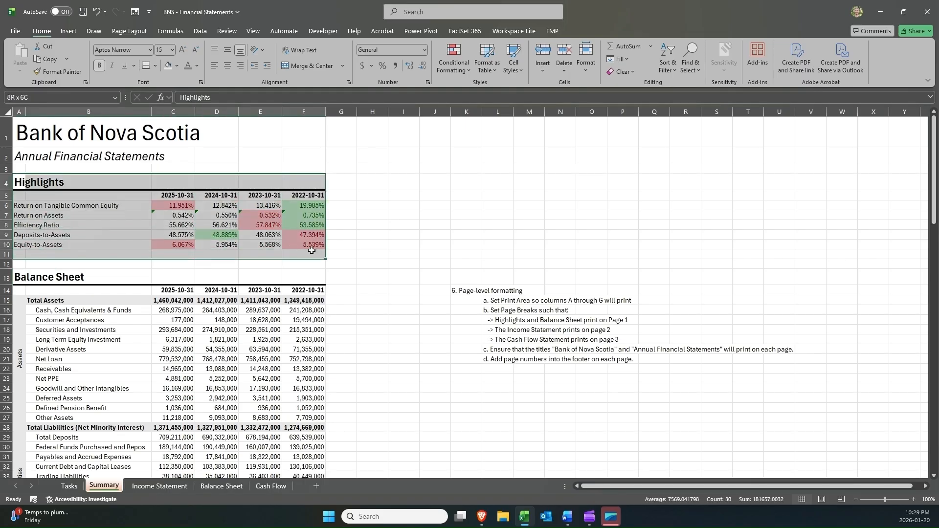
{"action": "scroll", "coordinate": [312, 253], "scroll_direction": "down", "scroll_amount": 14}
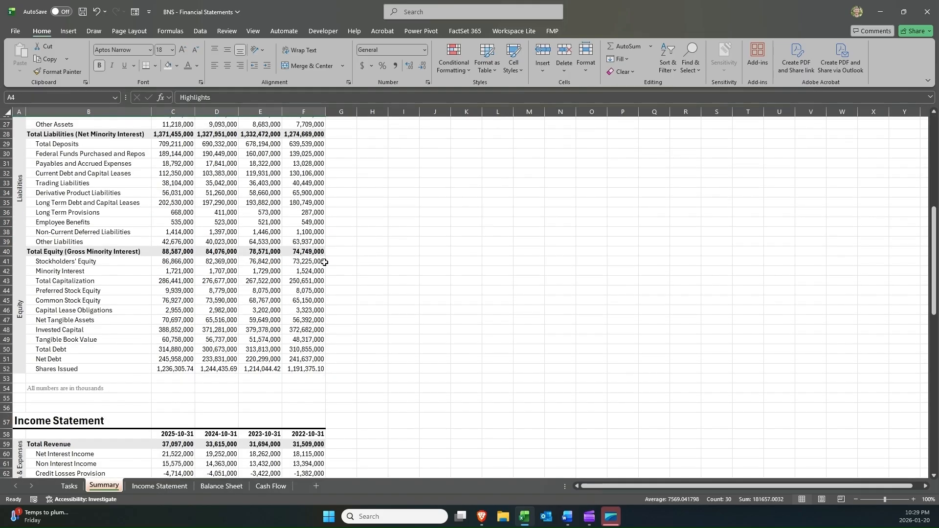
{"action": "scroll", "coordinate": [323, 260], "scroll_direction": "down", "scroll_amount": 10}
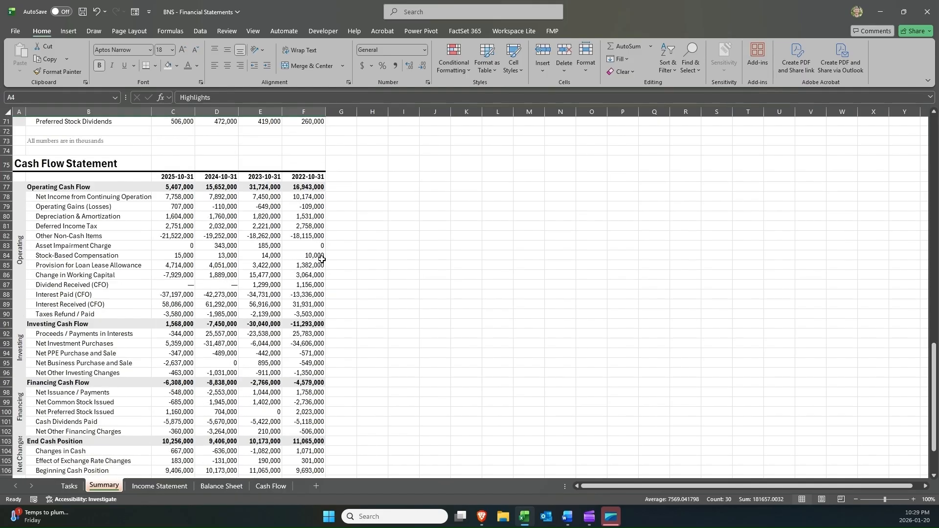
{"action": "scroll", "coordinate": [323, 260], "scroll_direction": "up", "scroll_amount": 18}
{"action": "scroll", "coordinate": [323, 260], "scroll_direction": "up", "scroll_amount": 6}
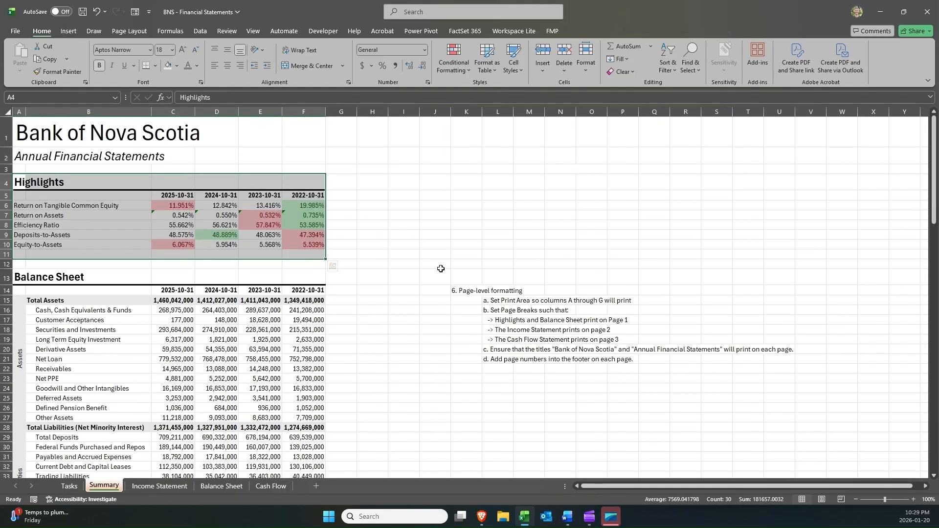
{"action": "left_click", "coordinate": [435, 291]}
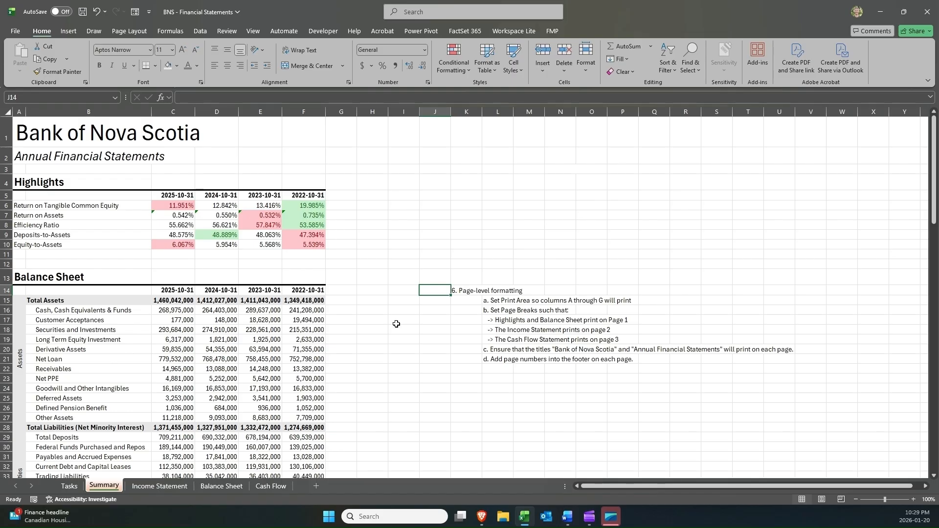
{"action": "left_click", "coordinate": [483, 302]}
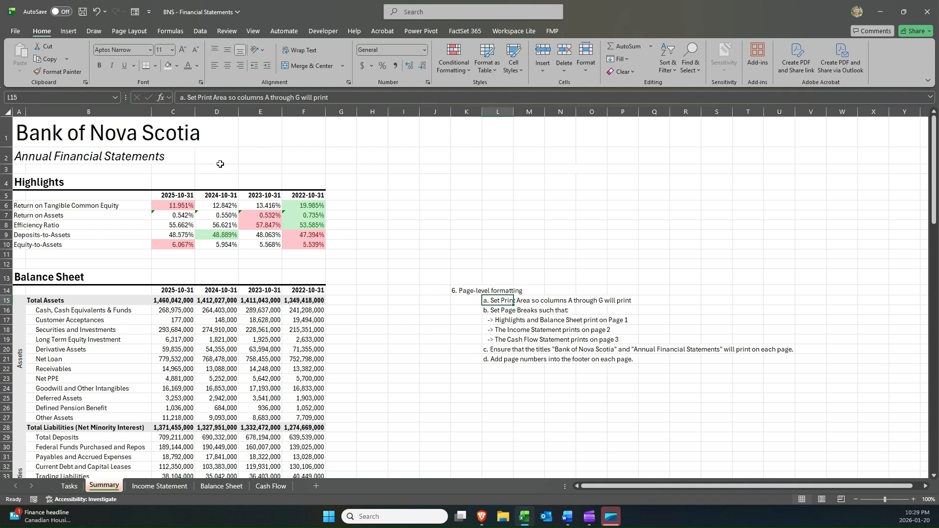
{"action": "left_click", "coordinate": [345, 194]}
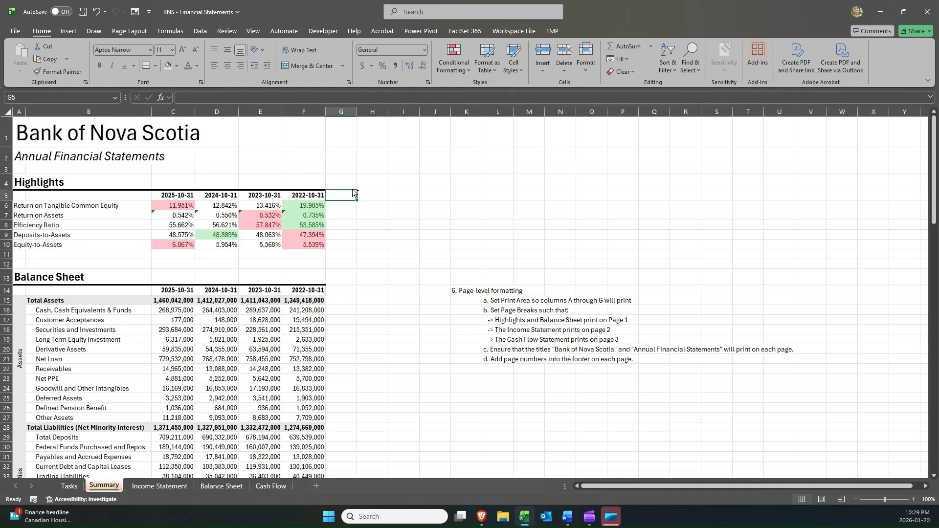
Examine each page of the Summary sheet in the print preview and return to the worksheet.
{"action": "key", "text": "ctrl+p"}
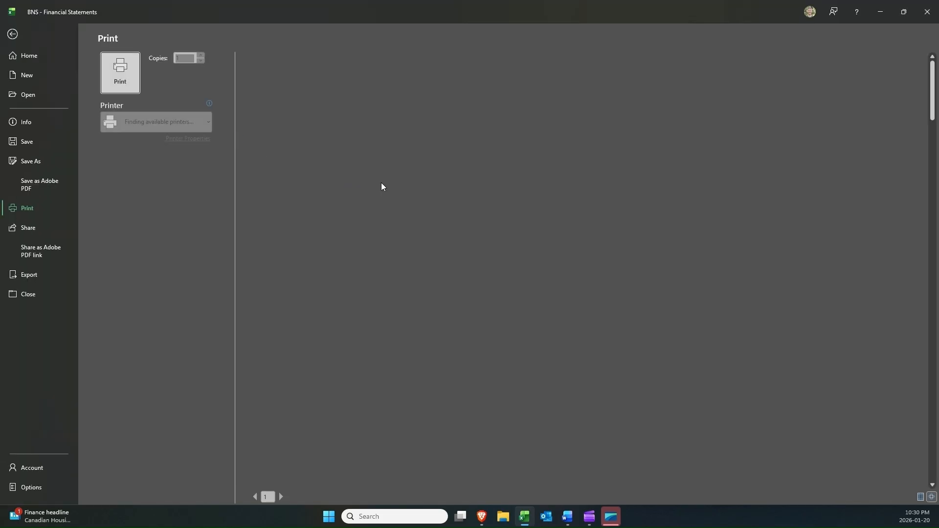
{"action": "scroll", "coordinate": [563, 242], "scroll_direction": "down", "scroll_amount": 1}
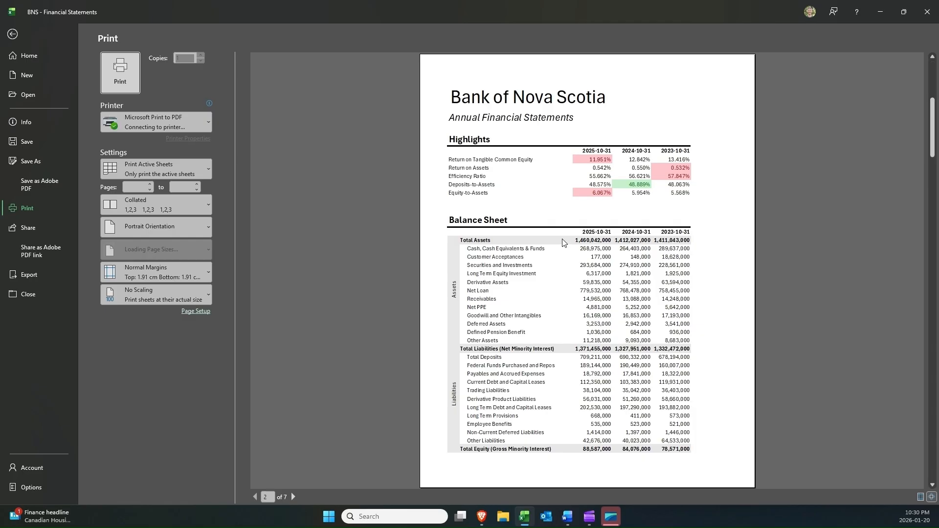
{"action": "scroll", "coordinate": [562, 242], "scroll_direction": "down", "scroll_amount": 1}
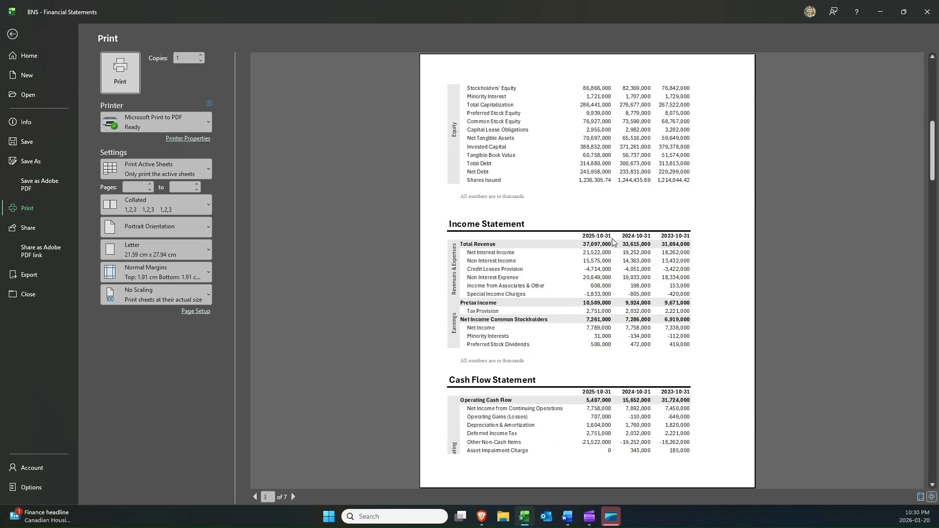
{"action": "scroll", "coordinate": [613, 240], "scroll_direction": "down", "scroll_amount": 1}
{"action": "scroll", "coordinate": [613, 240], "scroll_direction": "down", "scroll_amount": 1}
{"action": "scroll", "coordinate": [614, 243], "scroll_direction": "down", "scroll_amount": 1}
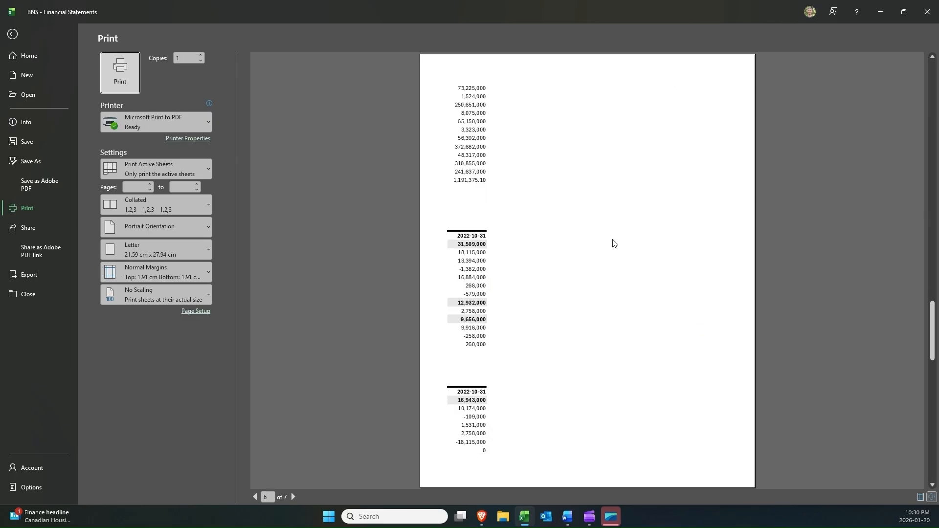
{"action": "scroll", "coordinate": [614, 243], "scroll_direction": "down", "scroll_amount": 1}
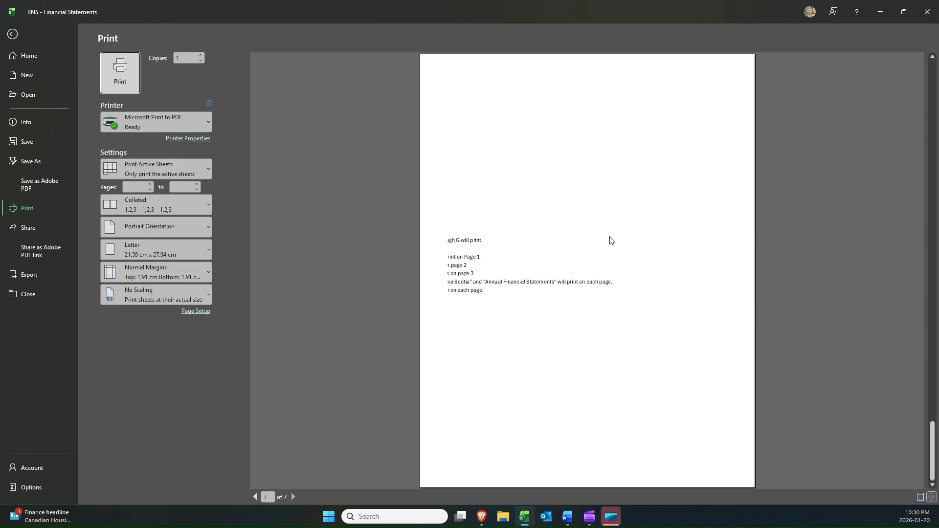
{"action": "scroll", "coordinate": [612, 240], "scroll_direction": "up", "scroll_amount": 3}
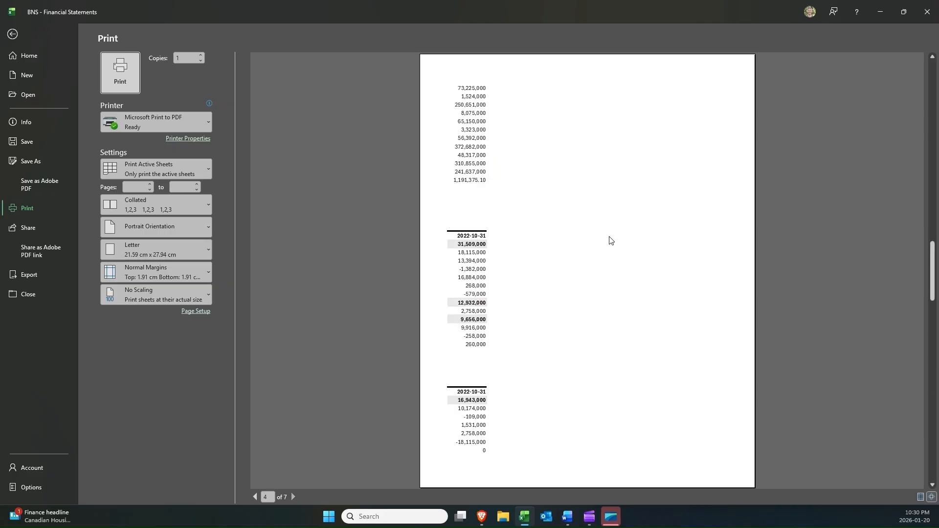
{"action": "scroll", "coordinate": [610, 239], "scroll_direction": "up", "scroll_amount": 3}
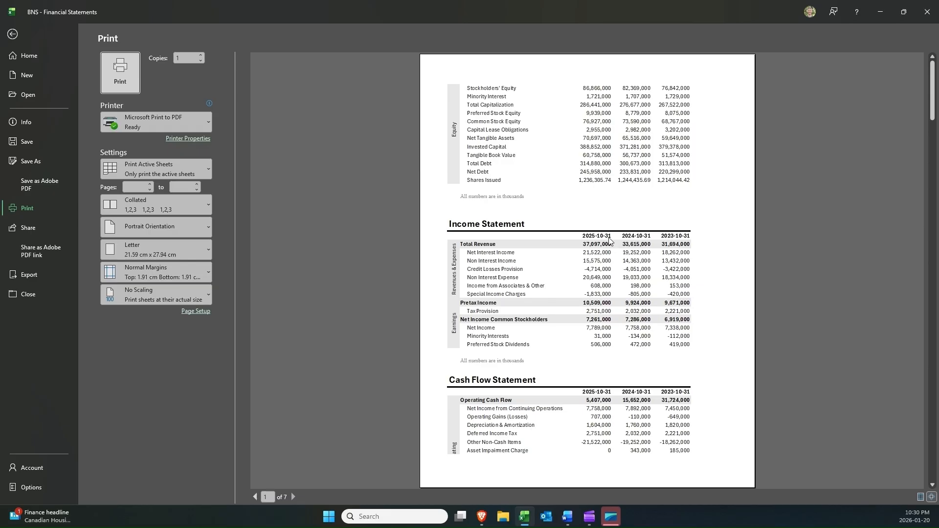
{"action": "scroll", "coordinate": [609, 240], "scroll_direction": "down", "scroll_amount": 4}
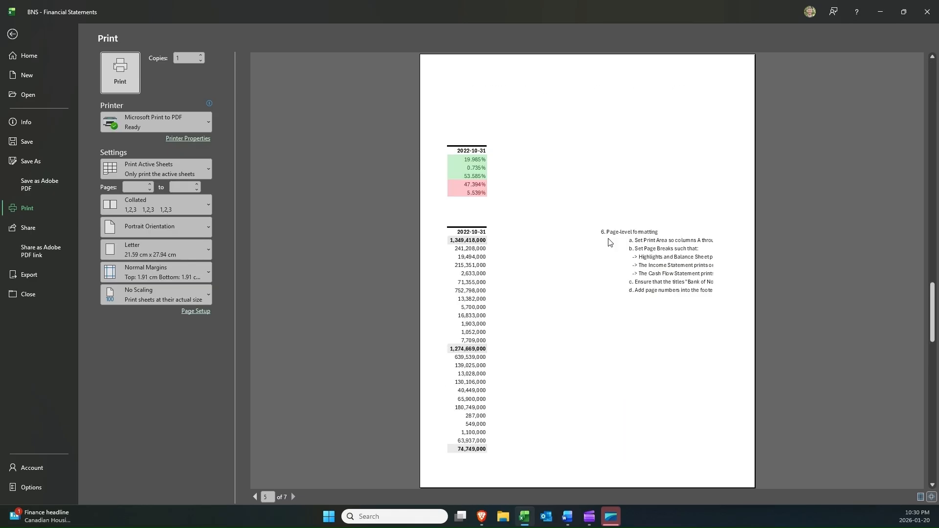
{"action": "scroll", "coordinate": [609, 241], "scroll_direction": "down", "scroll_amount": 5}
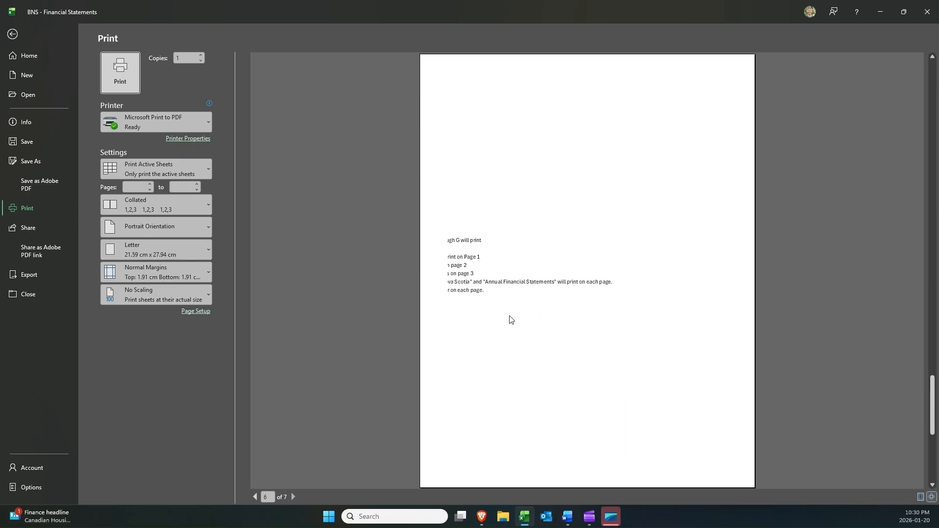
{"action": "scroll", "coordinate": [511, 319], "scroll_direction": "up", "scroll_amount": 1}
{"action": "scroll", "coordinate": [512, 319], "scroll_direction": "up", "scroll_amount": 3}
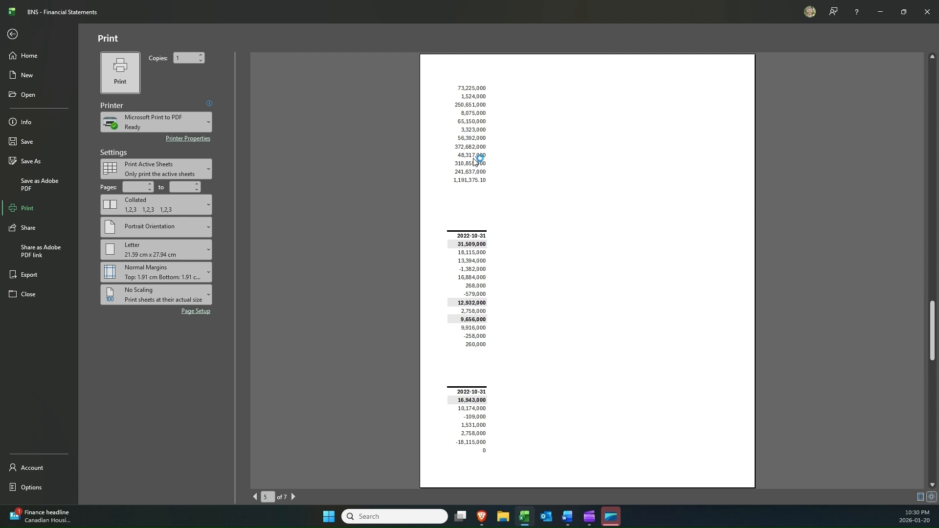
{"action": "left_click", "coordinate": [13, 34]}
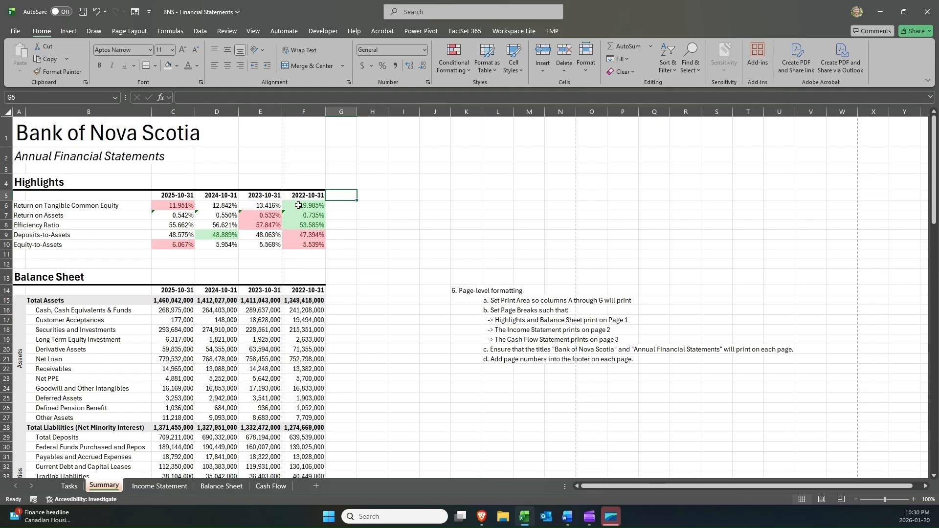
Switch to Page Layout view and examine how the Summary sheet is split across pages.
{"action": "left_click", "coordinate": [823, 500]}
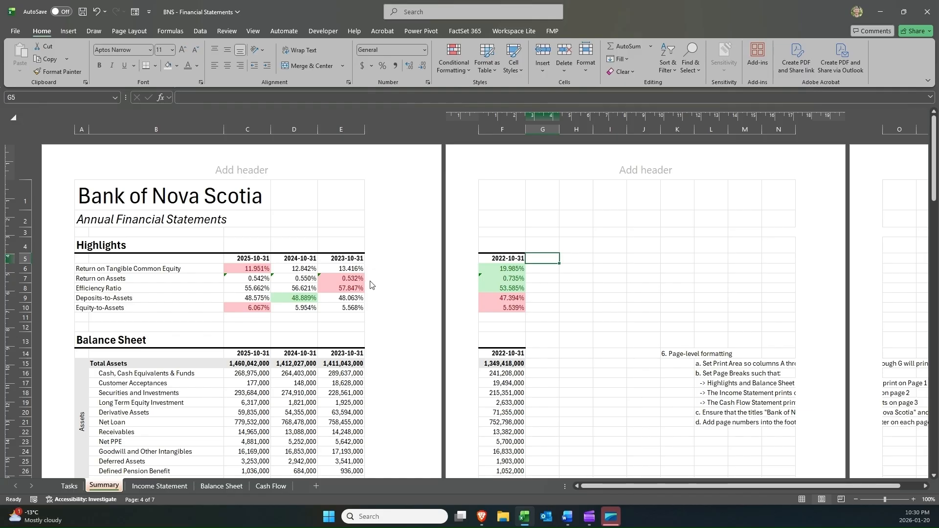
{"action": "scroll", "coordinate": [388, 287], "scroll_direction": "down", "scroll_amount": 5}
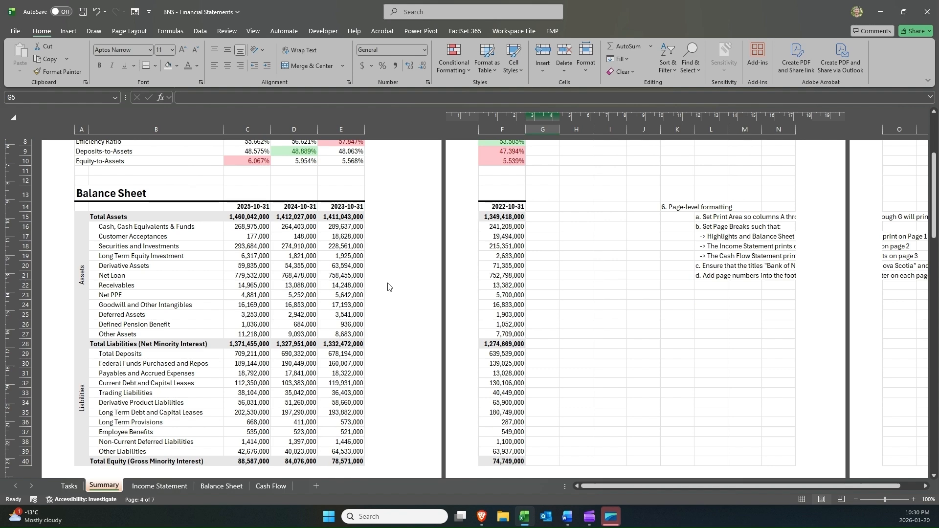
{"action": "scroll", "coordinate": [389, 284], "scroll_direction": "down", "scroll_amount": 10}
{"action": "scroll", "coordinate": [395, 285], "scroll_direction": "down", "scroll_amount": 3}
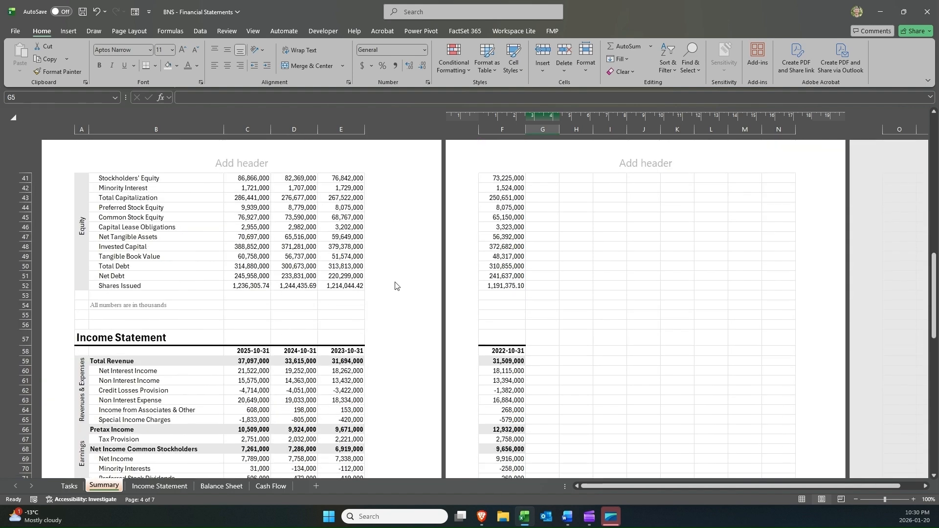
{"action": "scroll", "coordinate": [396, 286], "scroll_direction": "up", "scroll_amount": 12}
{"action": "scroll", "coordinate": [398, 286], "scroll_direction": "up", "scroll_amount": 4}
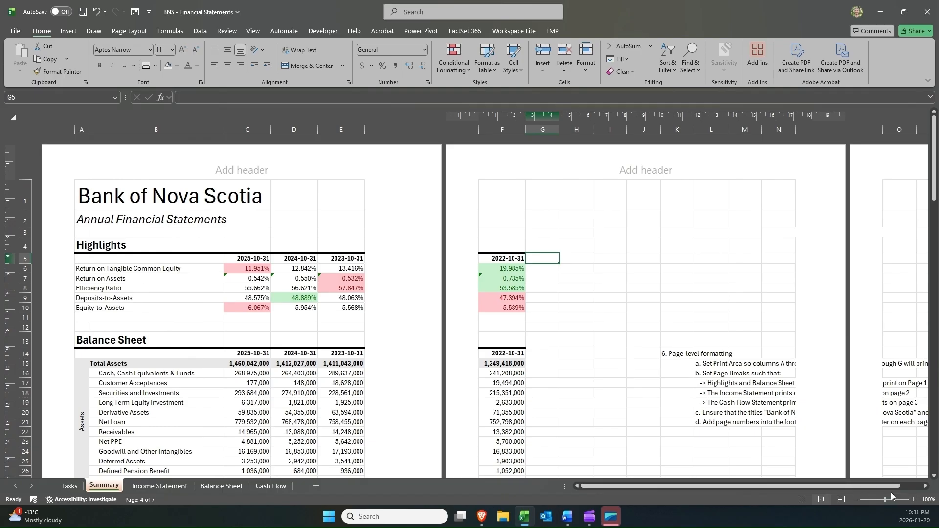
Examine the Summary sheet's page boundaries in Page Break Preview and return to Normal view.
{"action": "left_click", "coordinate": [839, 501]}
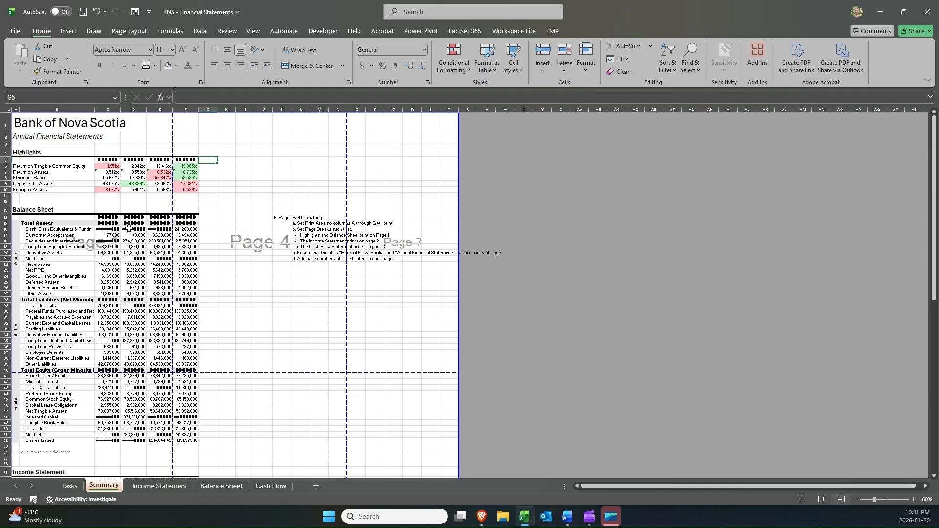
{"action": "scroll", "coordinate": [128, 245], "scroll_direction": "down", "scroll_amount": 2}
{"action": "scroll", "coordinate": [126, 307], "scroll_direction": "down", "scroll_amount": 9}
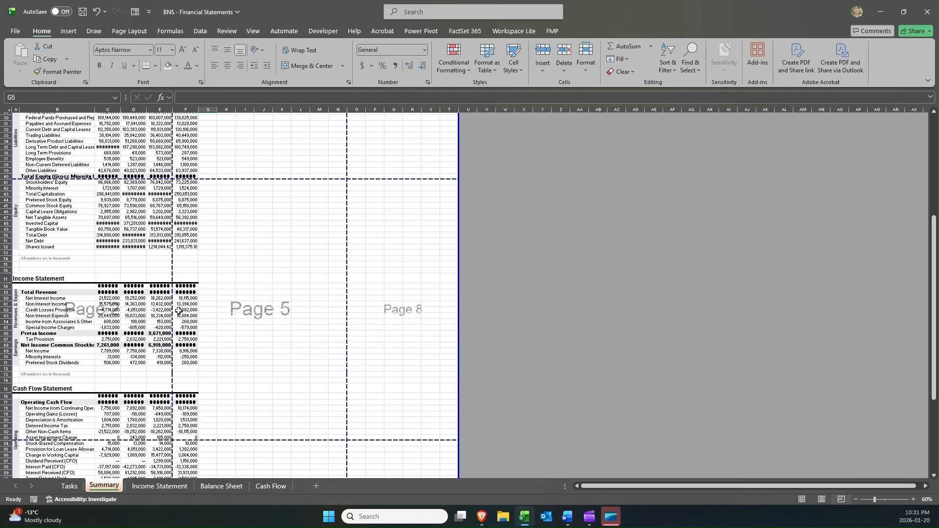
{"action": "scroll", "coordinate": [179, 276], "scroll_direction": "up", "scroll_amount": 10}
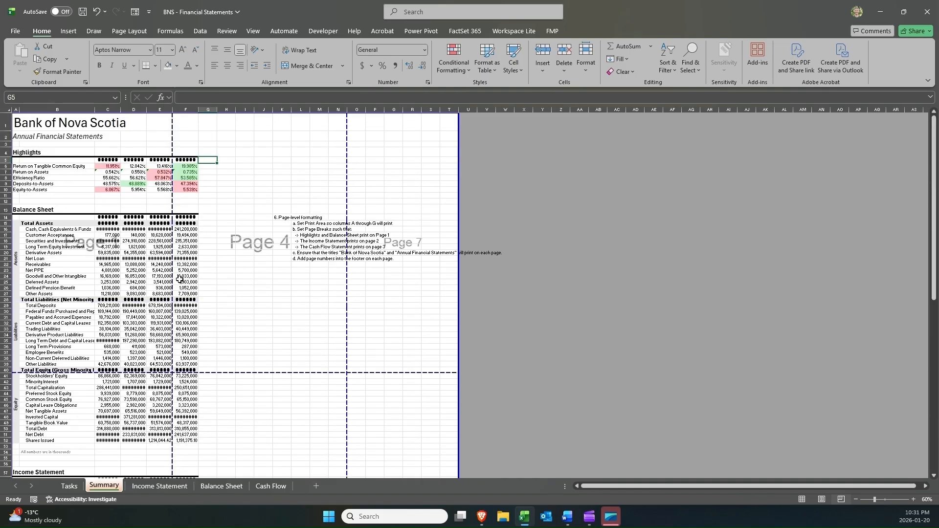
{"action": "left_click", "coordinate": [801, 500]}
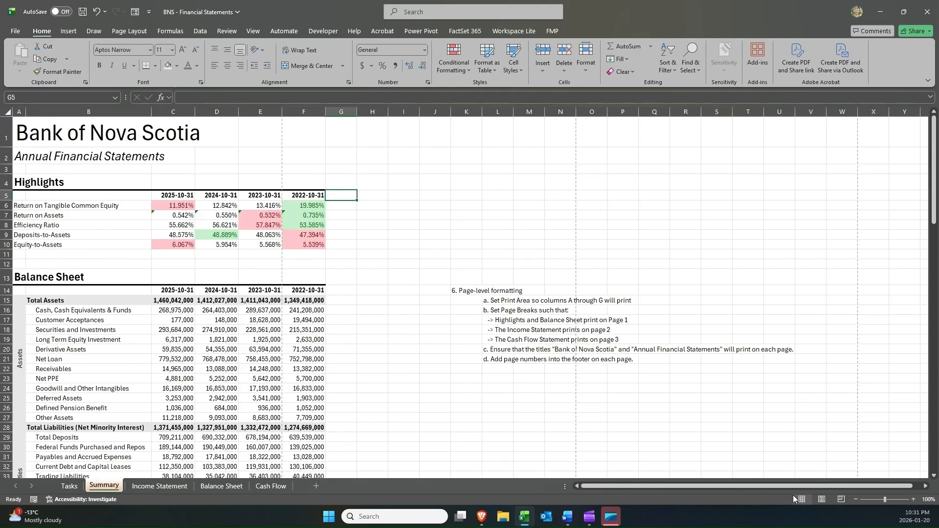
Set the Summary sheet's print area to columns A through F, from the title down to row 110.
{"action": "left_click", "coordinate": [23, 131]}
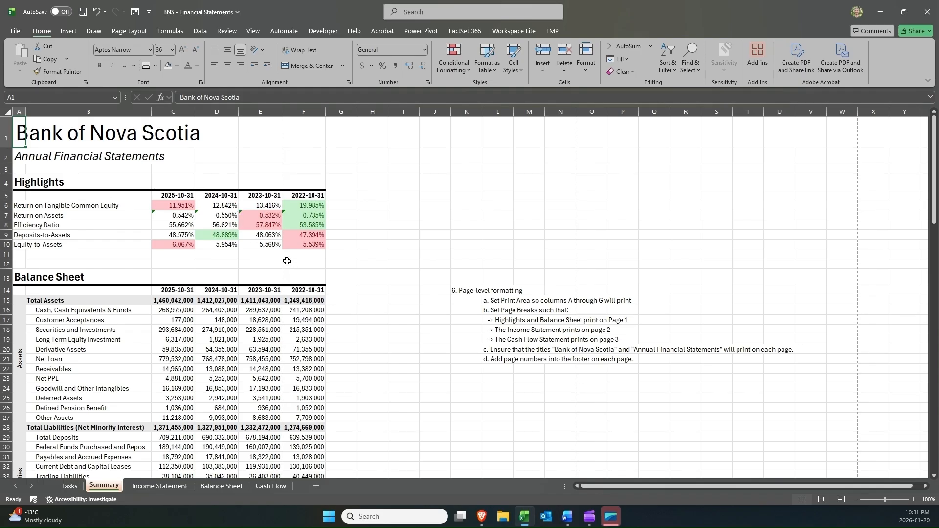
{"action": "scroll", "coordinate": [286, 257], "scroll_direction": "down", "scroll_amount": 10}
{"action": "scroll", "coordinate": [286, 257], "scroll_direction": "down", "scroll_amount": 16}
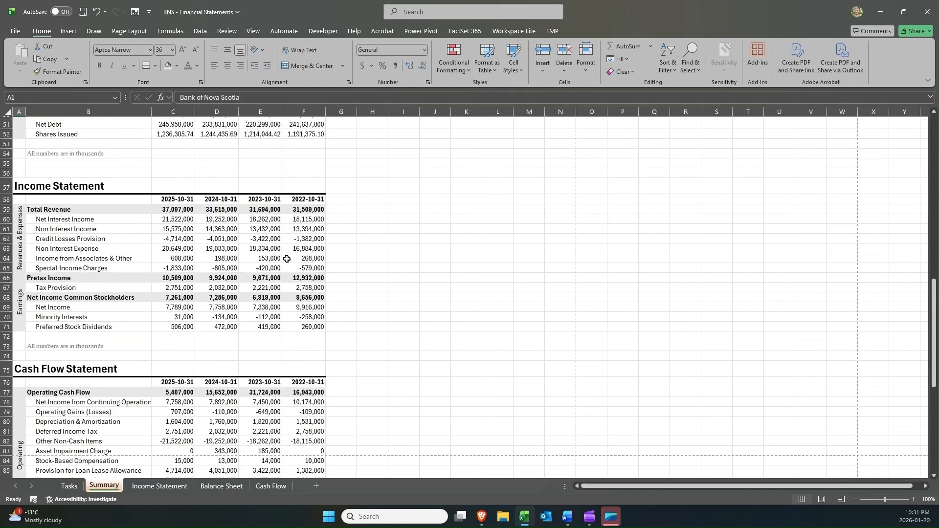
{"action": "scroll", "coordinate": [287, 258], "scroll_direction": "down", "scroll_amount": 2}
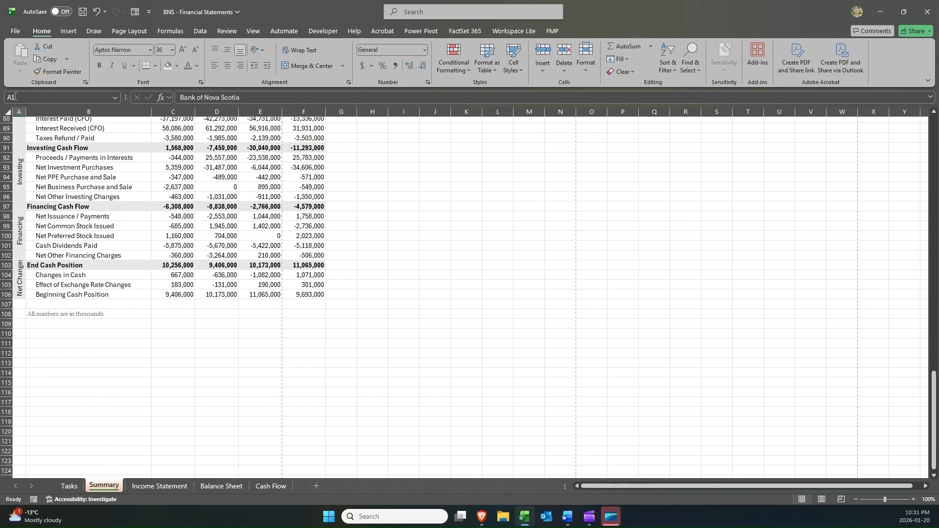
{"action": "left_click", "coordinate": [318, 329], "text": "shift"}
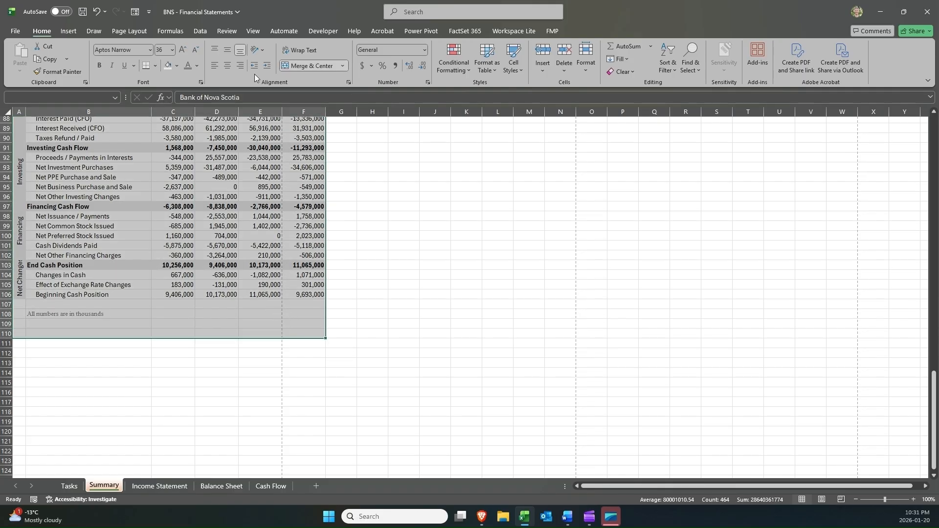
{"action": "left_click", "coordinate": [129, 31]}
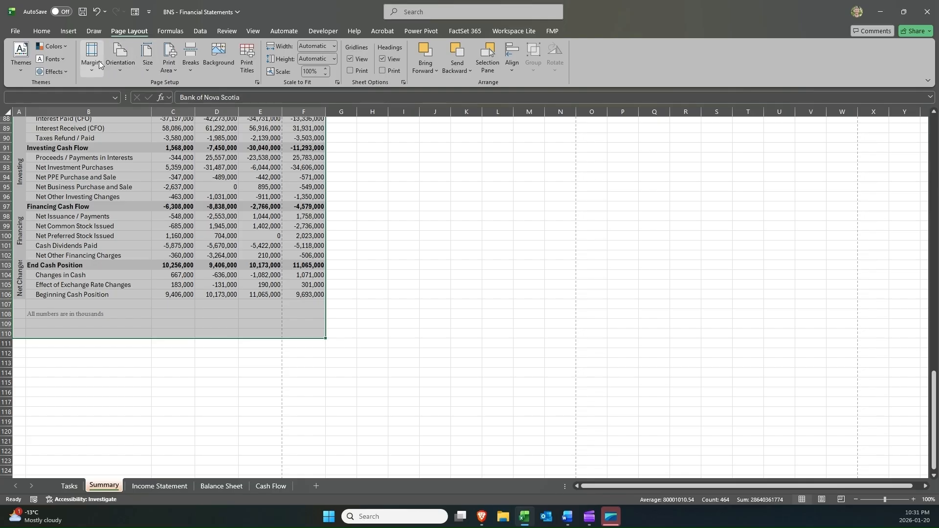
{"action": "left_click", "coordinate": [174, 72]}
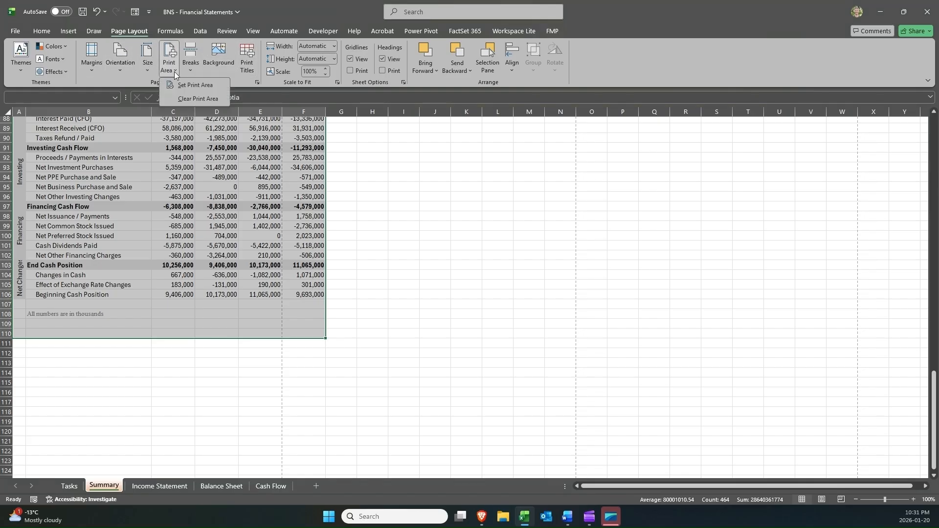
{"action": "left_click", "coordinate": [184, 84]}
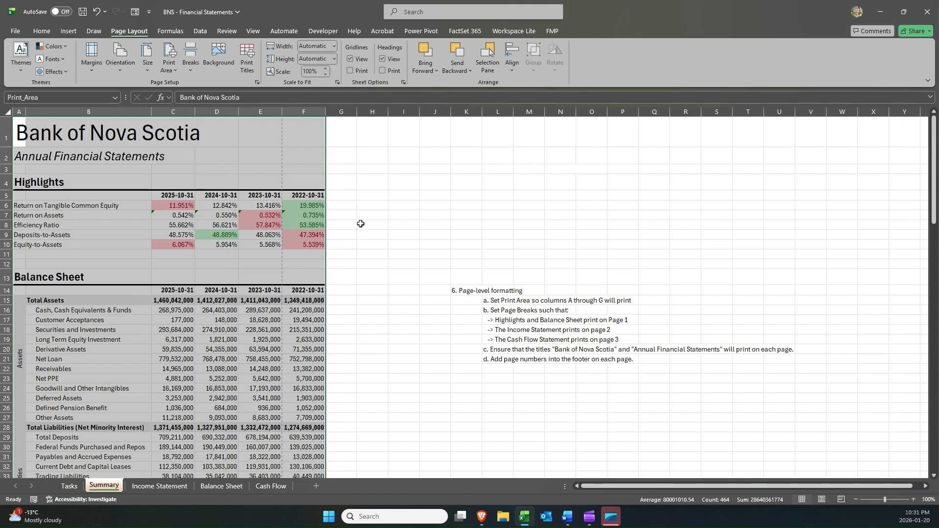
Examine how the new print area is split across pages in the print preview and return to the worksheet.
{"action": "left_click", "coordinate": [230, 204]}
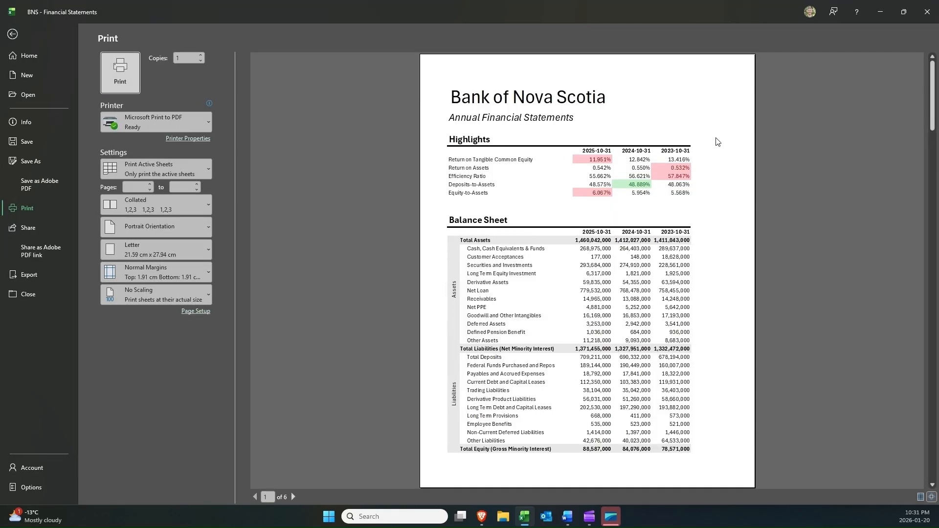
{"action": "scroll", "coordinate": [730, 181], "scroll_direction": "down", "scroll_amount": 3}
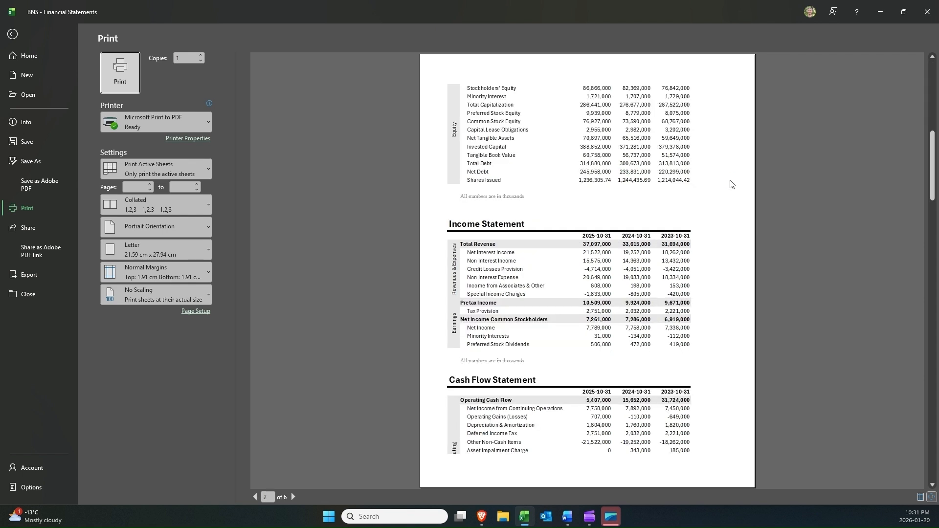
{"action": "scroll", "coordinate": [730, 184], "scroll_direction": "down", "scroll_amount": 1}
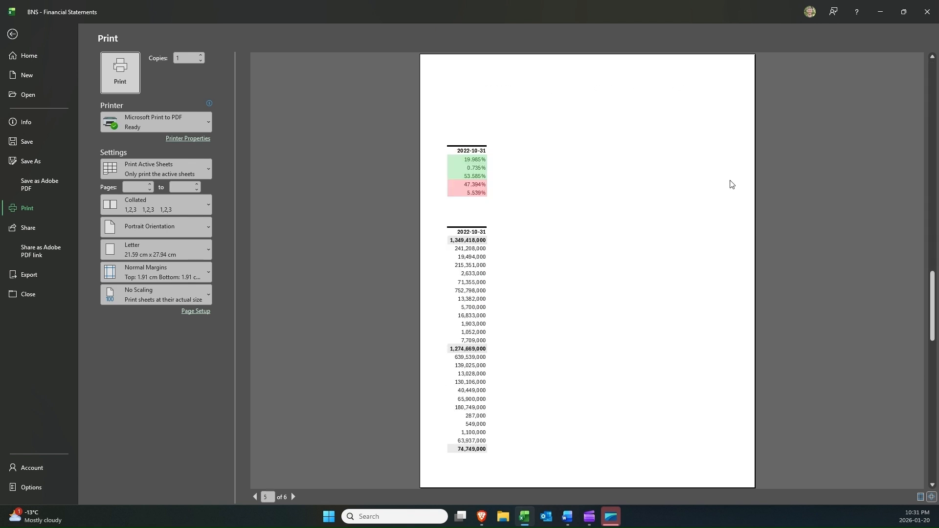
{"action": "scroll", "coordinate": [730, 184], "scroll_direction": "down", "scroll_amount": 1}
{"action": "scroll", "coordinate": [730, 184], "scroll_direction": "down", "scroll_amount": 1}
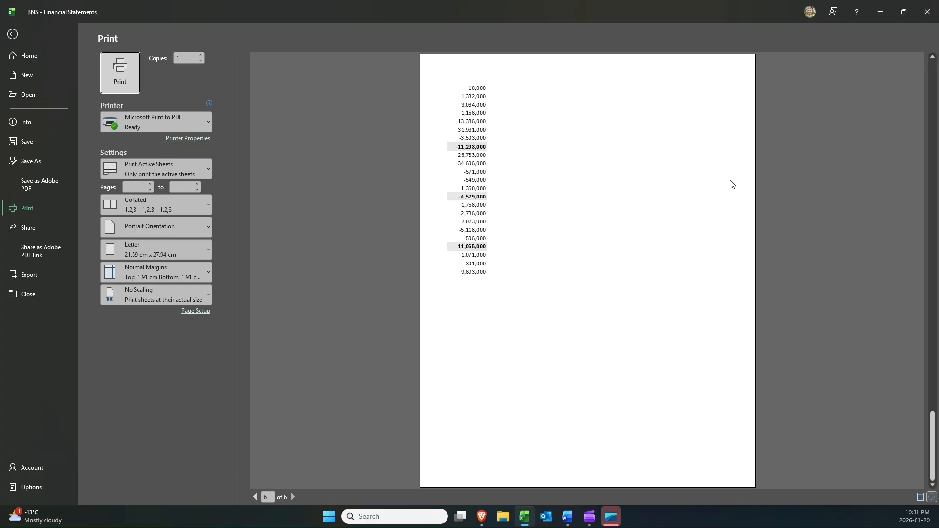
{"action": "scroll", "coordinate": [731, 184], "scroll_direction": "up", "scroll_amount": 1}
{"action": "scroll", "coordinate": [730, 184], "scroll_direction": "up", "scroll_amount": 1}
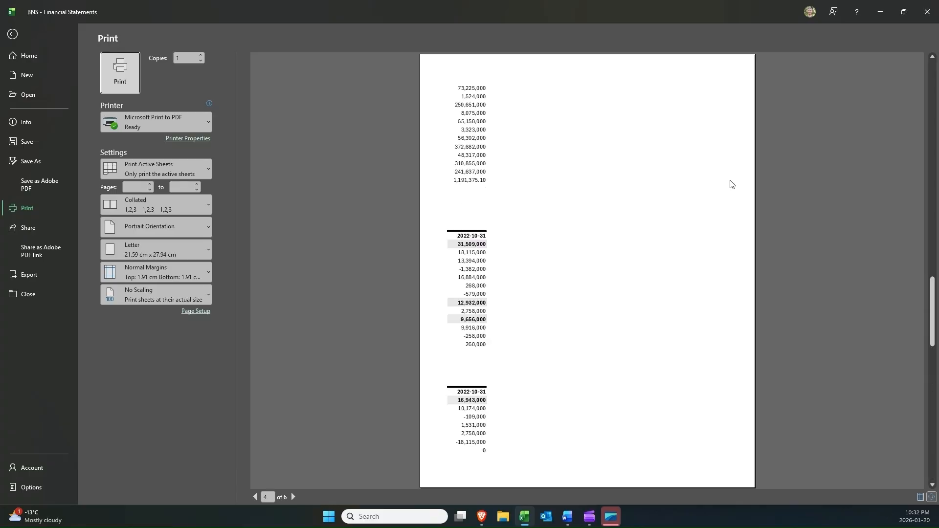
{"action": "scroll", "coordinate": [730, 184], "scroll_direction": "up", "scroll_amount": 1}
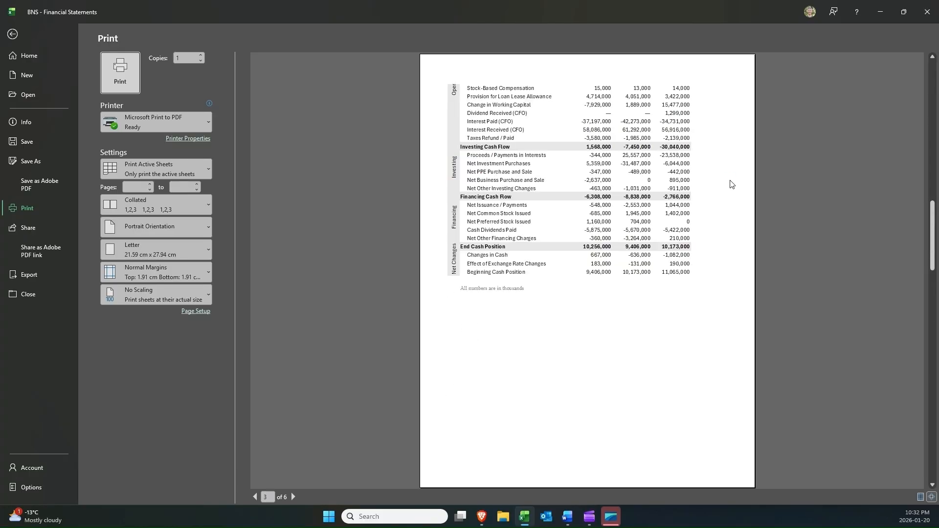
{"action": "key", "text": "Escape"}
Check in the print preview whether the page-level formatting notes beside the statements would print, and return to the worksheet.
{"action": "left_click_drag", "start_coordinate": [459, 292], "coordinate": [705, 376]}
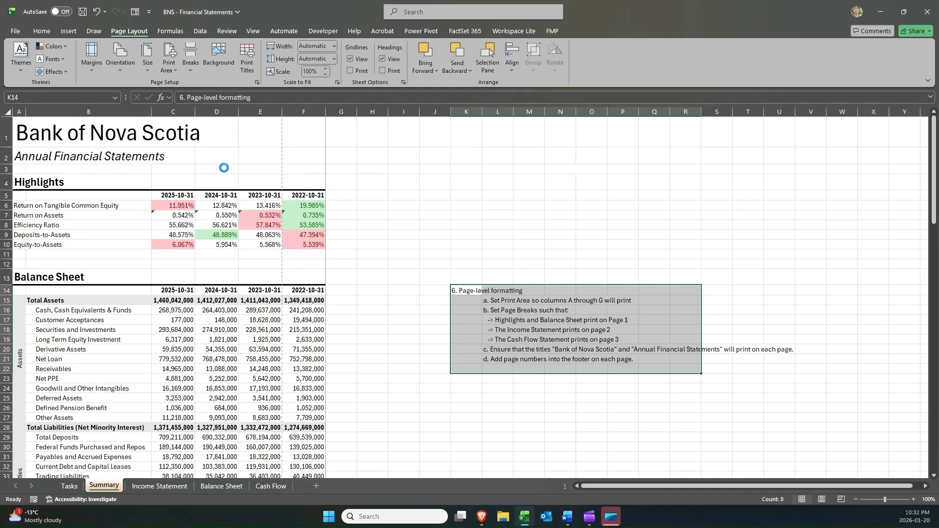
{"action": "key", "text": "ctrl+p"}
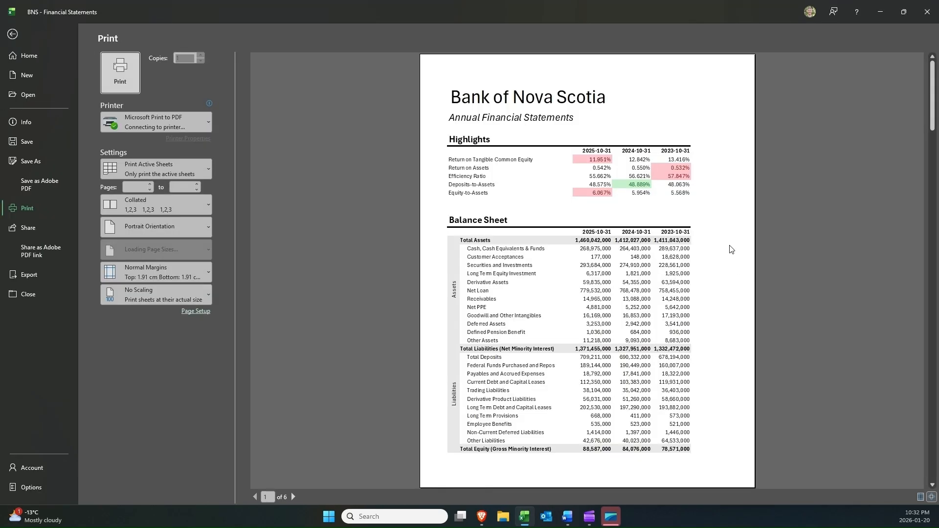
{"action": "scroll", "coordinate": [731, 250], "scroll_direction": "down", "scroll_amount": 4}
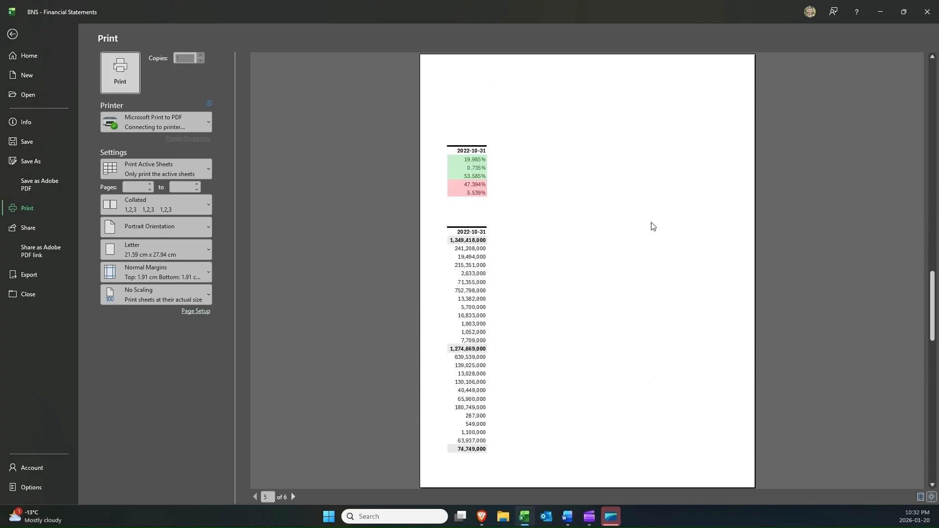
{"action": "scroll", "coordinate": [652, 226], "scroll_direction": "down", "scroll_amount": 8}
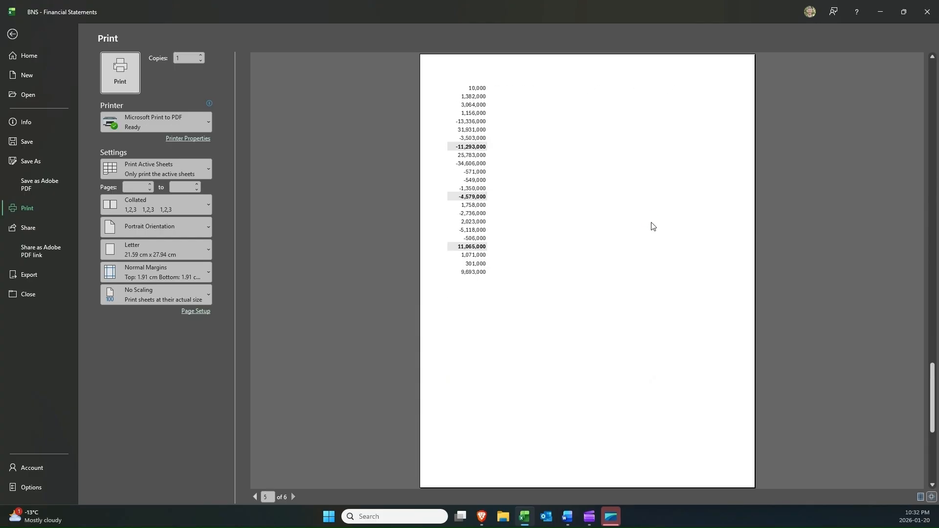
{"action": "scroll", "coordinate": [652, 226], "scroll_direction": "up", "scroll_amount": 8}
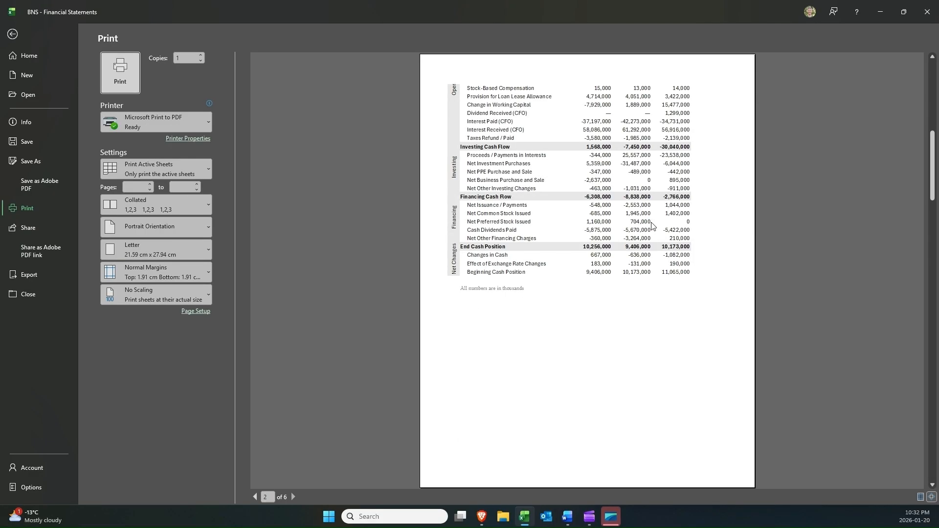
{"action": "scroll", "coordinate": [652, 226], "scroll_direction": "up", "scroll_amount": 6}
{"action": "key", "text": "Escape"}
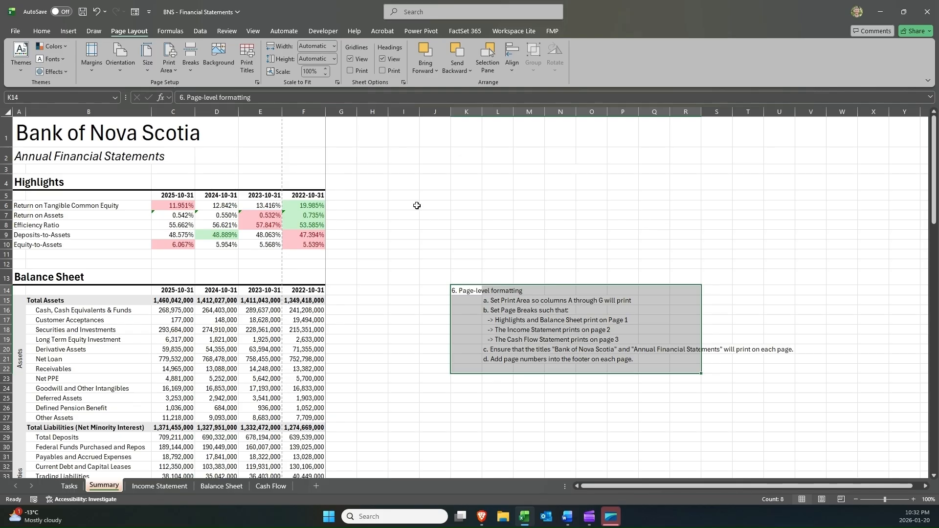
Enter the note "Explanations of each ratio" in cell H5, outside the print area beside the Highlights table.
{"action": "left_click", "coordinate": [379, 200]}
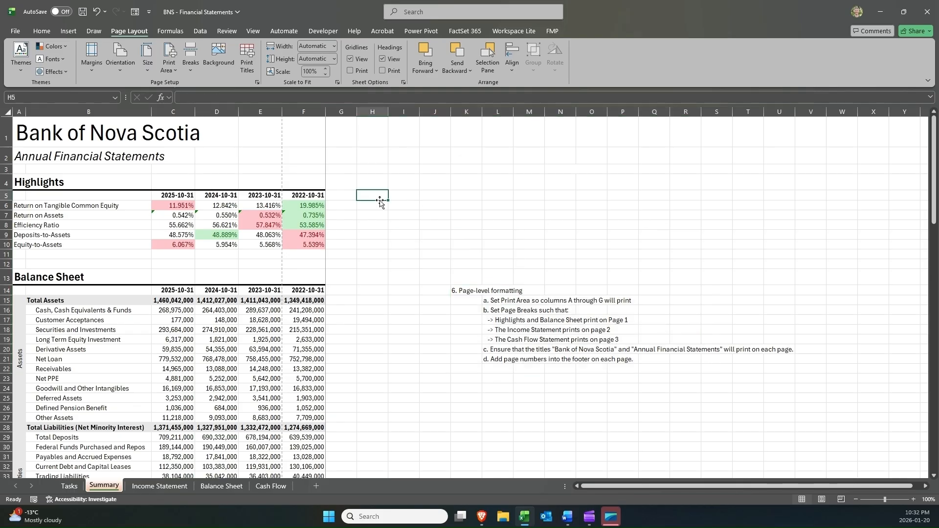
{"action": "type", "text": "Expal"}
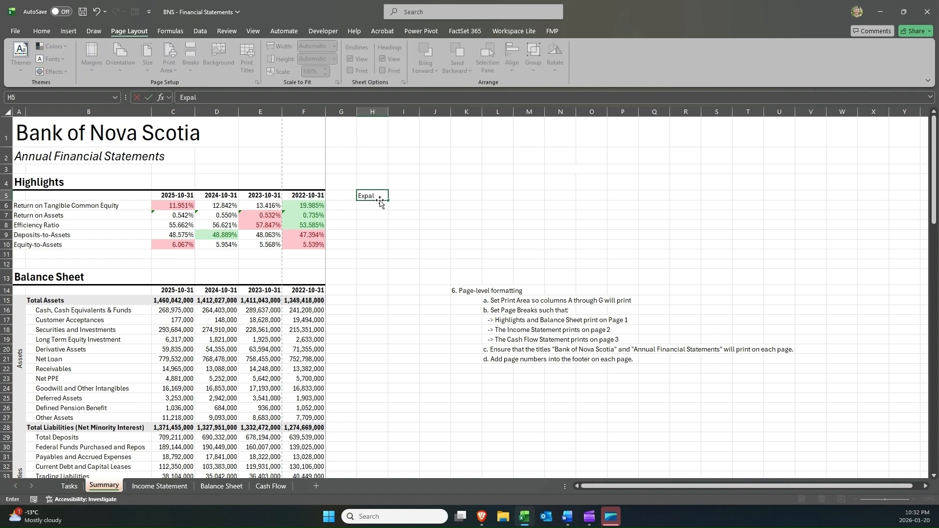
{"action": "type", "text": "nations of each ratio"}
{"action": "key", "text": "Return"}
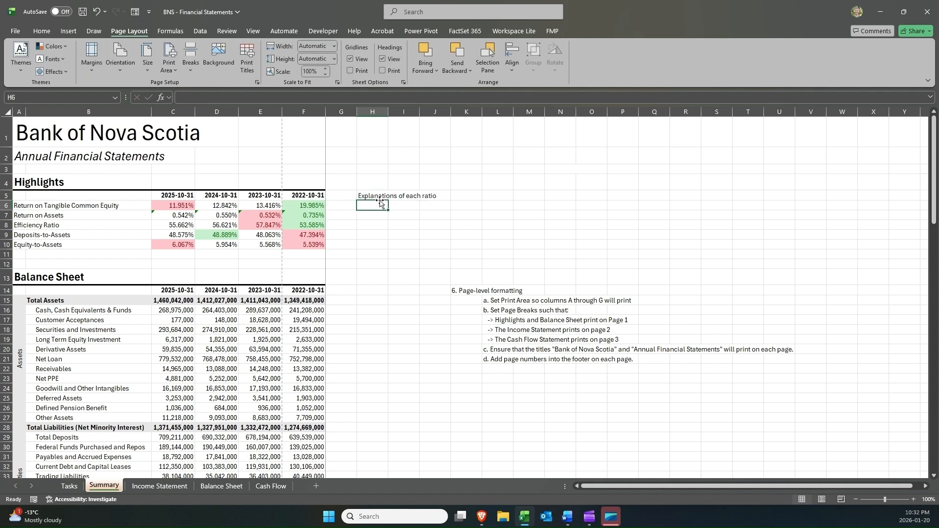
{"action": "left_click_drag", "start_coordinate": [368, 204], "coordinate": [366, 252]}
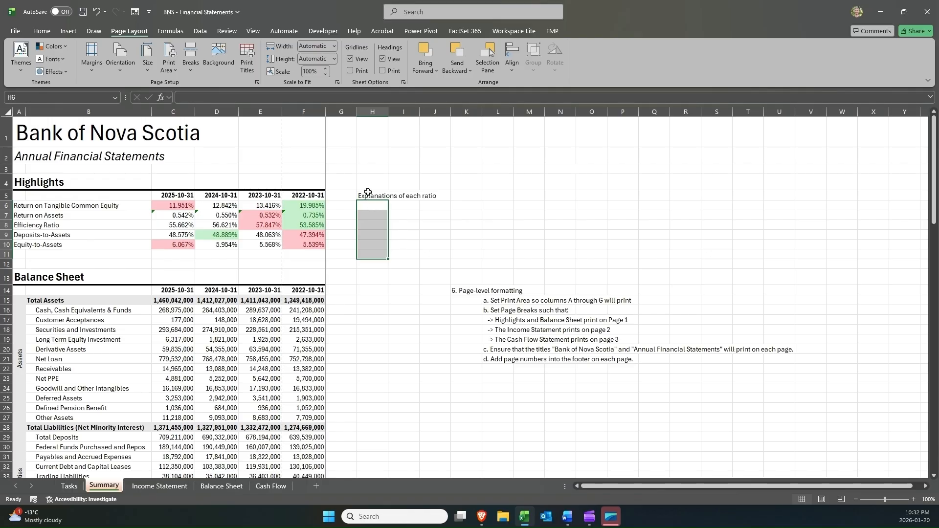
{"action": "left_click_drag", "start_coordinate": [366, 195], "coordinate": [366, 250]}
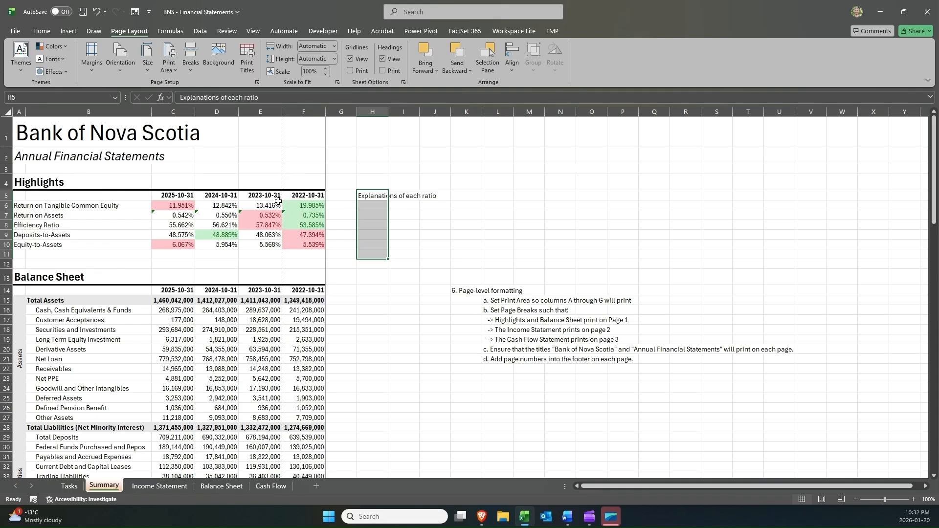
{"action": "left_click", "coordinate": [164, 216]}
{"action": "left_click", "coordinate": [293, 226]}
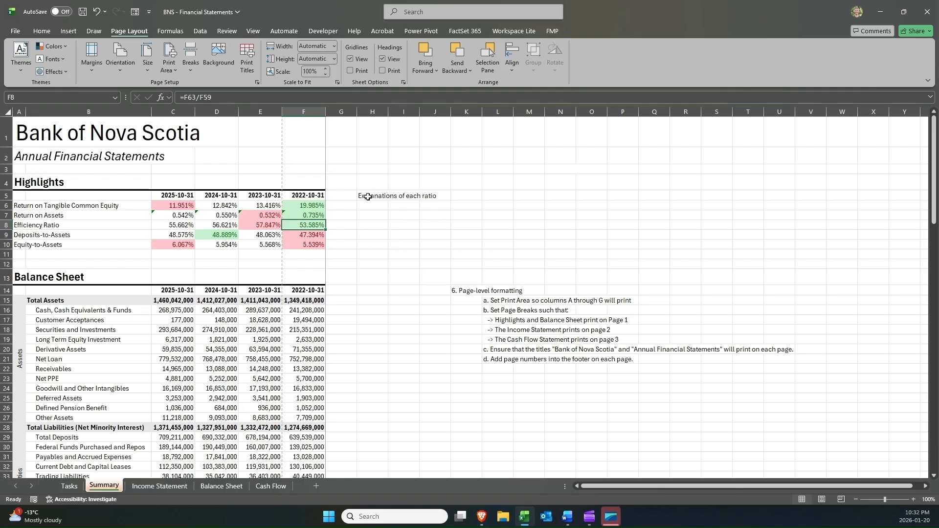
{"action": "left_click_drag", "start_coordinate": [362, 195], "coordinate": [406, 251]}
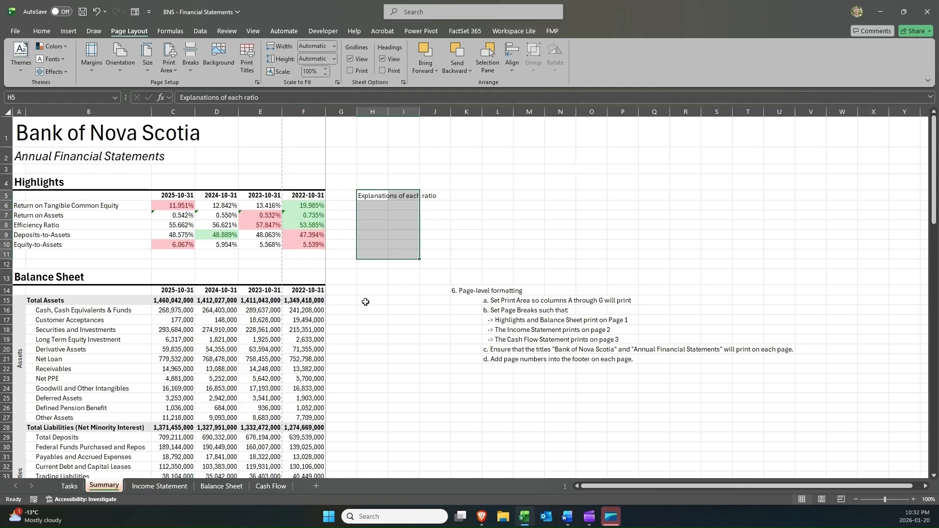
{"action": "left_click_drag", "start_coordinate": [373, 340], "coordinate": [374, 351]}
{"action": "left_click", "coordinate": [387, 206]}
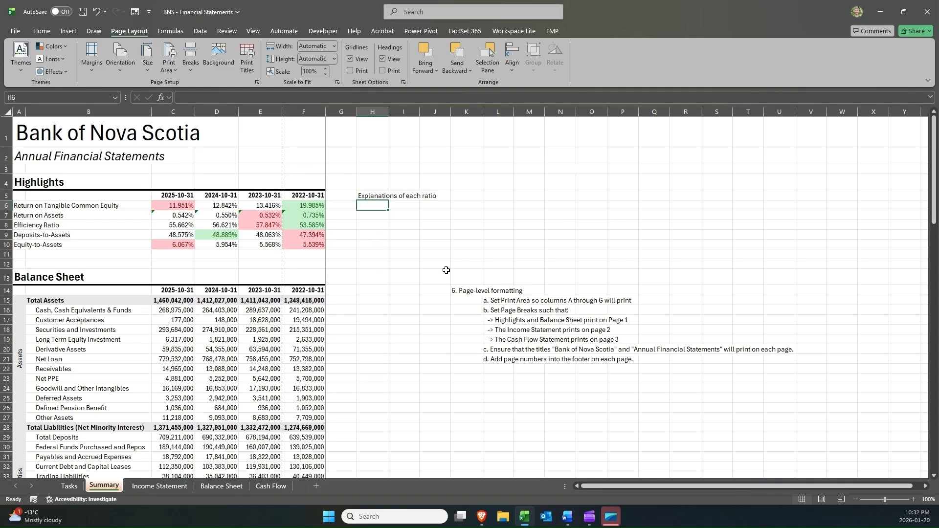
Clear the completed instruction "a. Set Print Area so columns A through G will print" from cell L15.
{"action": "left_click", "coordinate": [489, 299]}
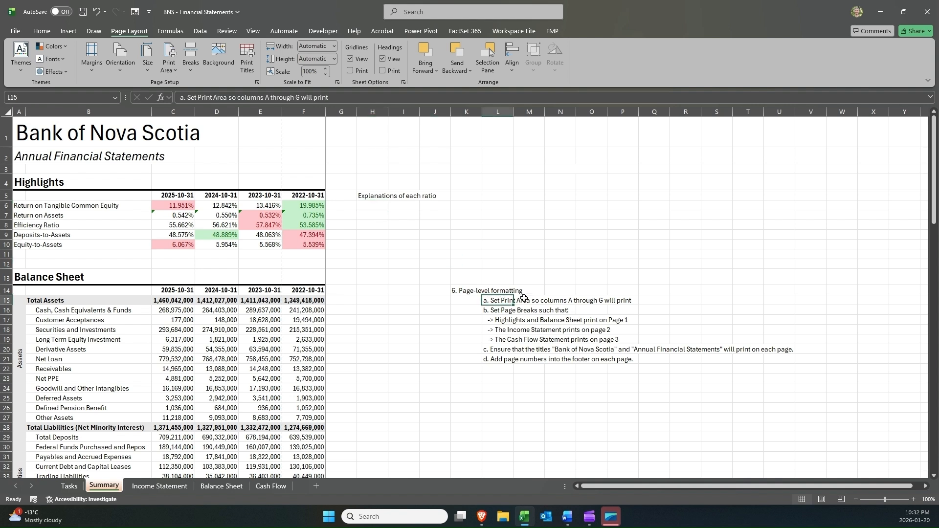
{"action": "left_click", "coordinate": [310, 106]}
{"action": "left_click", "coordinate": [491, 299]}
{"action": "left_click", "coordinate": [499, 311]}
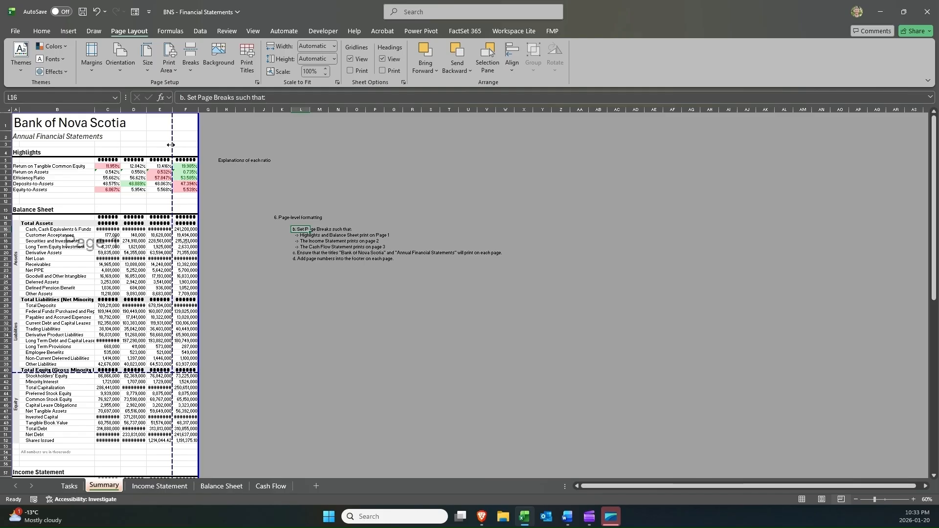
In Page Break Preview, move the vertical page break to the outer edge of column F and return to Normal view.
{"action": "left_click_drag", "start_coordinate": [170, 144], "coordinate": [199, 145]}
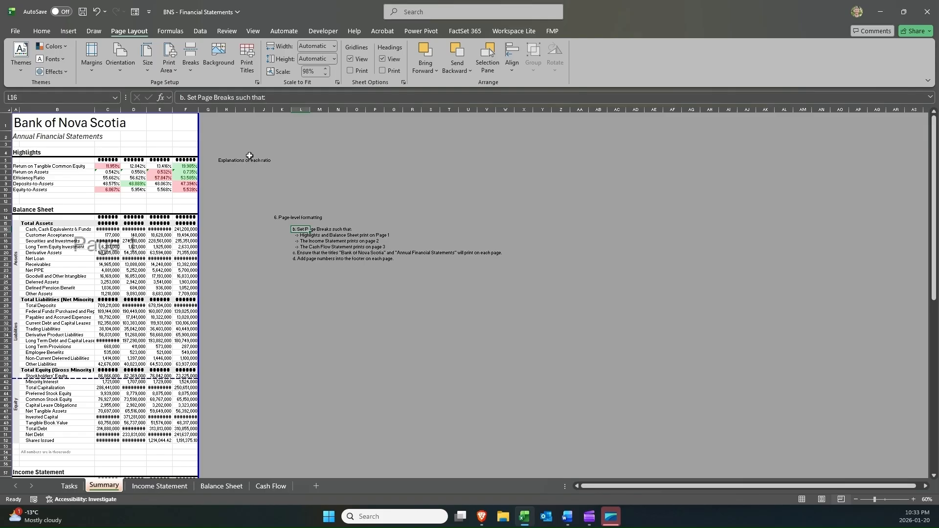
{"action": "left_click", "coordinate": [802, 499]}
{"action": "left_click", "coordinate": [392, 226]}
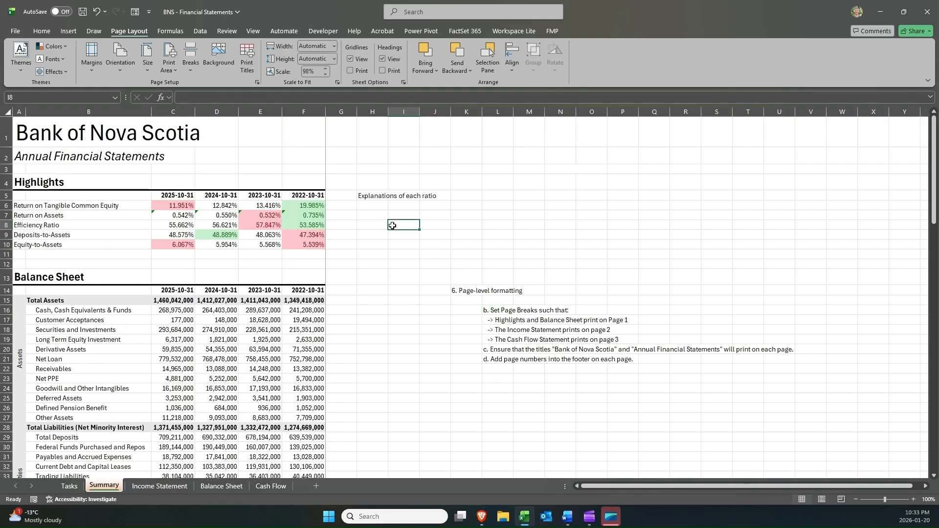
Examine the pages of the Summary sheet in the print preview to check that columns A through F fit across one page.
{"action": "key", "text": "ctrl+p"}
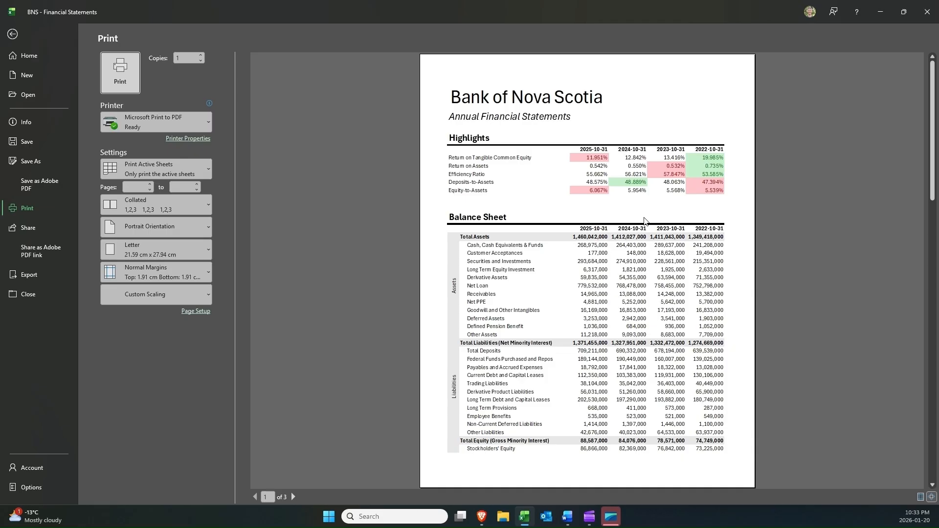
{"action": "scroll", "coordinate": [643, 220], "scroll_direction": "down", "scroll_amount": 1}
{"action": "scroll", "coordinate": [643, 221], "scroll_direction": "down", "scroll_amount": 1}
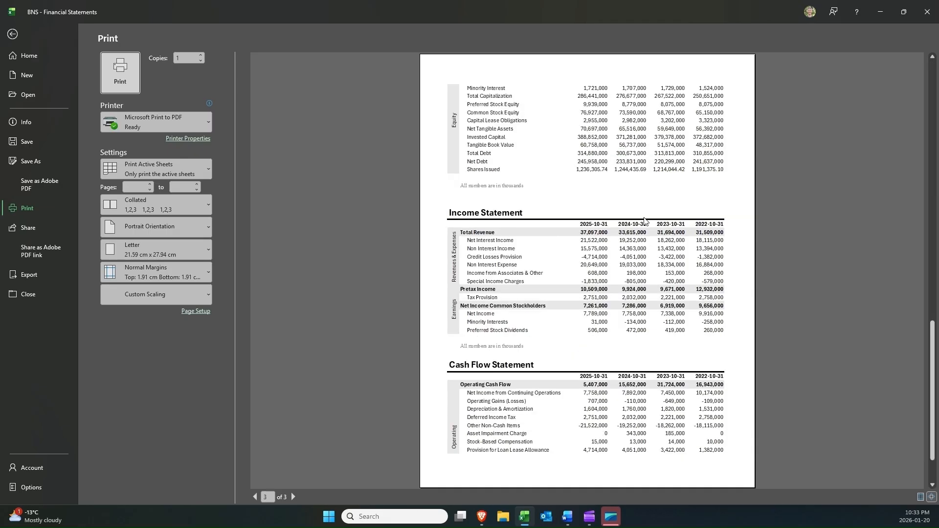
{"action": "scroll", "coordinate": [644, 221], "scroll_direction": "up", "scroll_amount": 1}
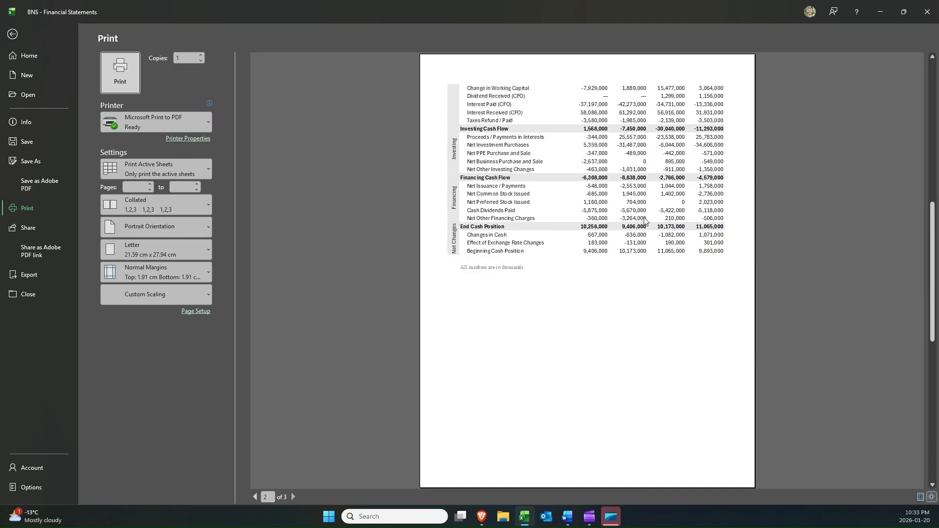
{"action": "scroll", "coordinate": [644, 221], "scroll_direction": "up", "scroll_amount": 1}
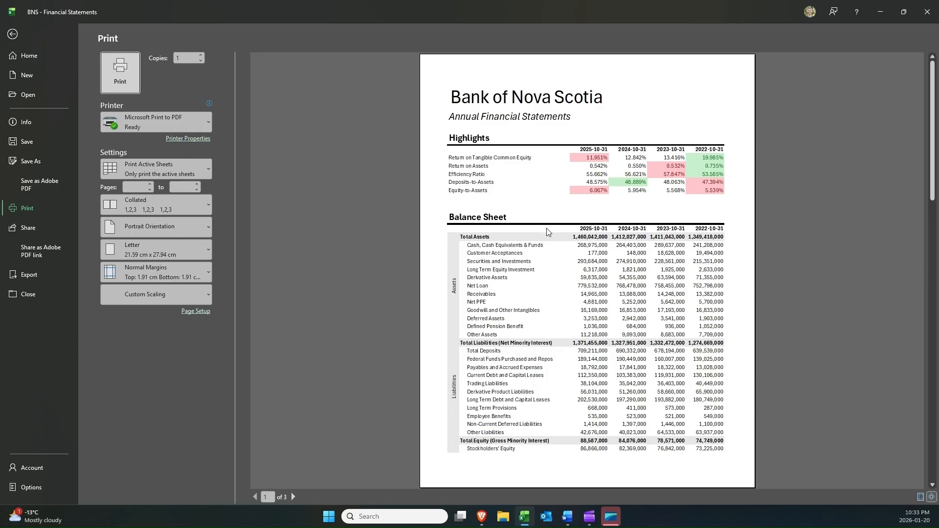
Examine where the page breaks split the Balance Sheet, Income Statement and Cash Flow Statement in the print preview and return to the sheet.
{"action": "scroll", "coordinate": [547, 227], "scroll_direction": "down", "scroll_amount": 1}
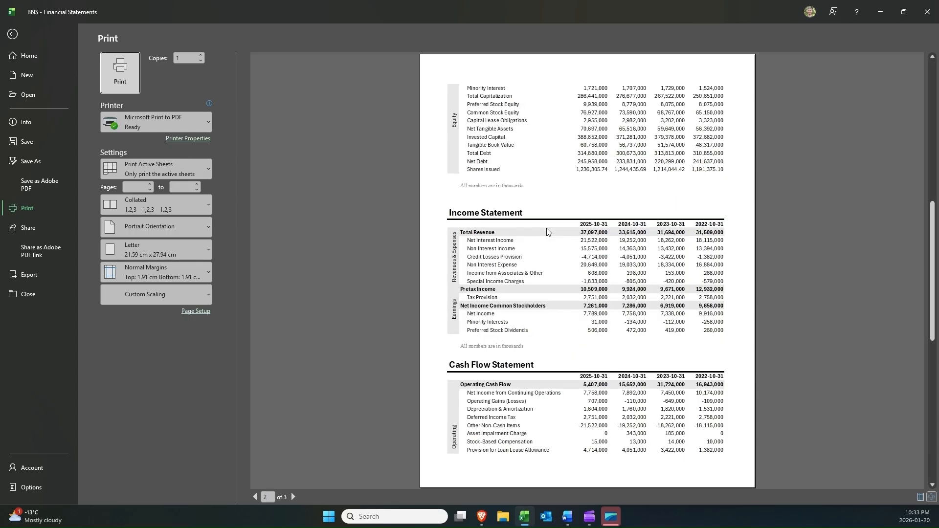
{"action": "scroll", "coordinate": [547, 228], "scroll_direction": "down", "scroll_amount": 1}
{"action": "scroll", "coordinate": [547, 232], "scroll_direction": "up", "scroll_amount": 1}
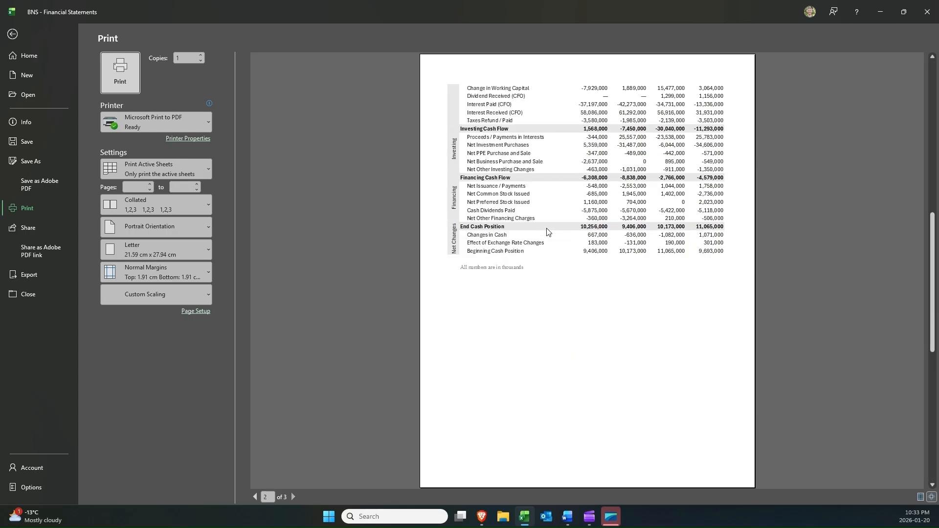
{"action": "scroll", "coordinate": [546, 228], "scroll_direction": "up", "scroll_amount": 1}
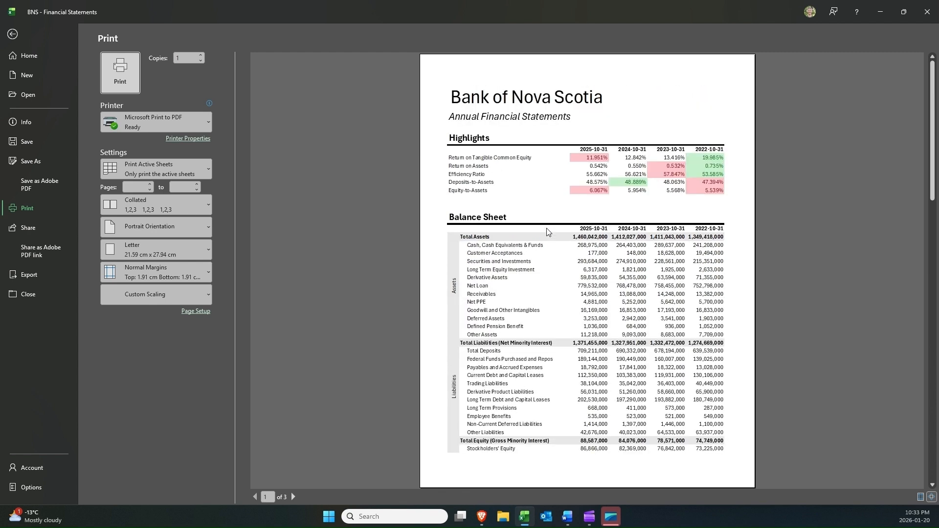
{"action": "key", "text": "Escape"}
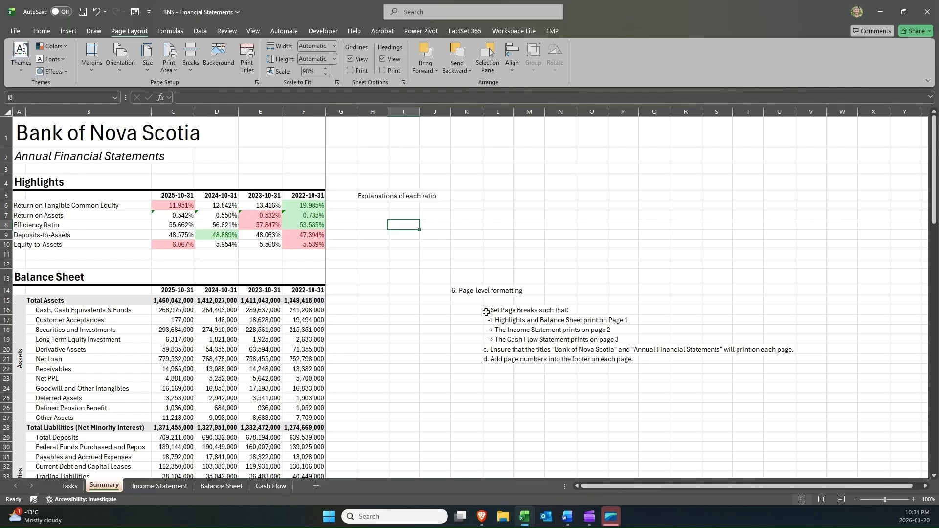
In Page Break Preview, move the horizontal page break down to below row 55, just above the Income Statement section.
{"action": "mouse_move", "coordinate": [491, 346]}
{"action": "left_mouse_down"}
{"action": "mouse_move", "coordinate": [772, 349]}
{"action": "mouse_move", "coordinate": [507, 347]}
{"action": "mouse_move", "coordinate": [685, 351]}
{"action": "left_mouse_up"}
{"action": "left_click", "coordinate": [500, 321]}
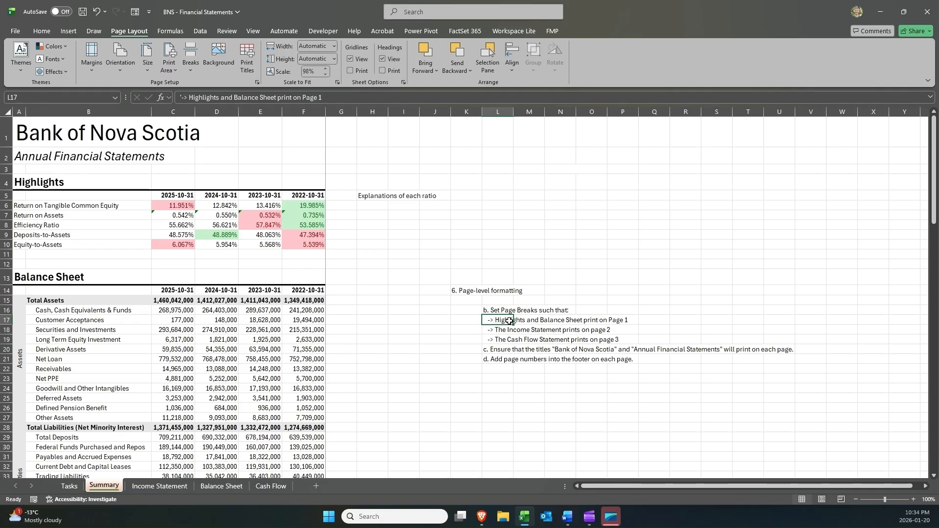
{"action": "left_click_drag", "start_coordinate": [509, 322], "coordinate": [628, 321]}
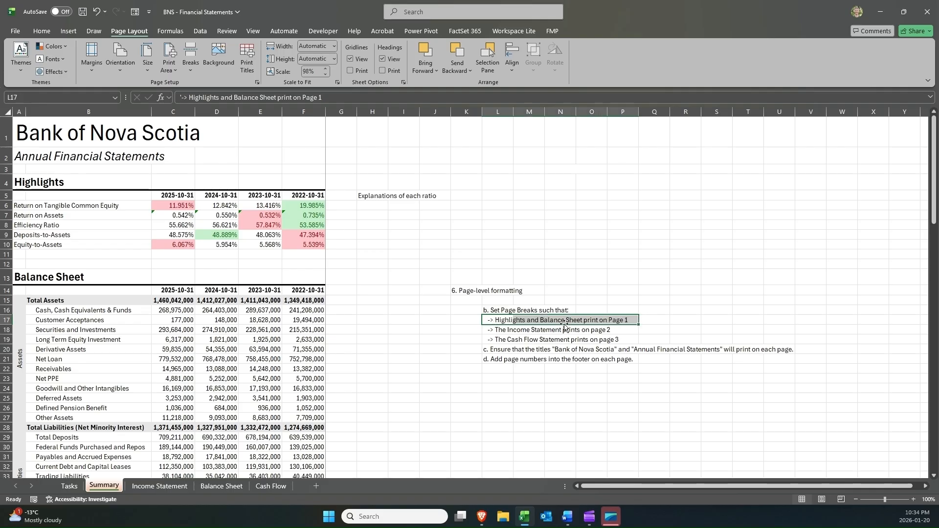
{"action": "left_click_drag", "start_coordinate": [495, 333], "coordinate": [628, 337]}
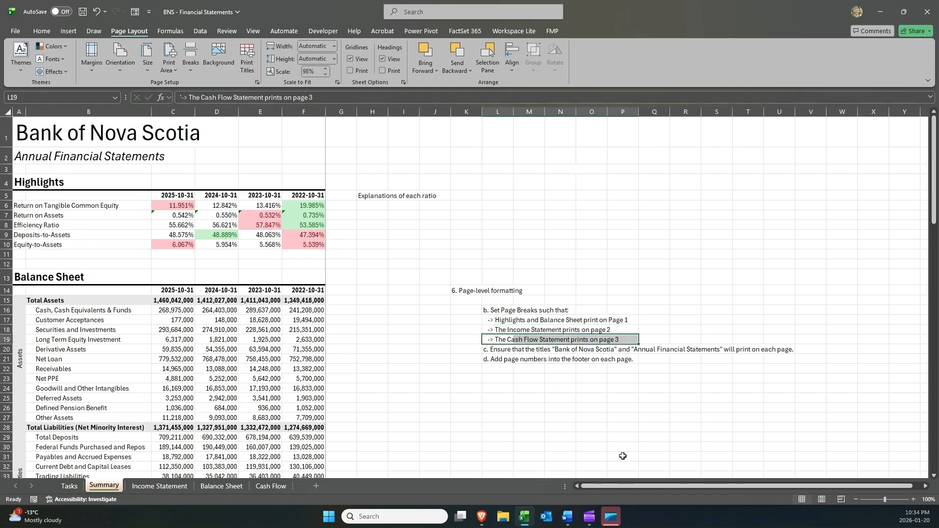
{"action": "left_click", "coordinate": [841, 499]}
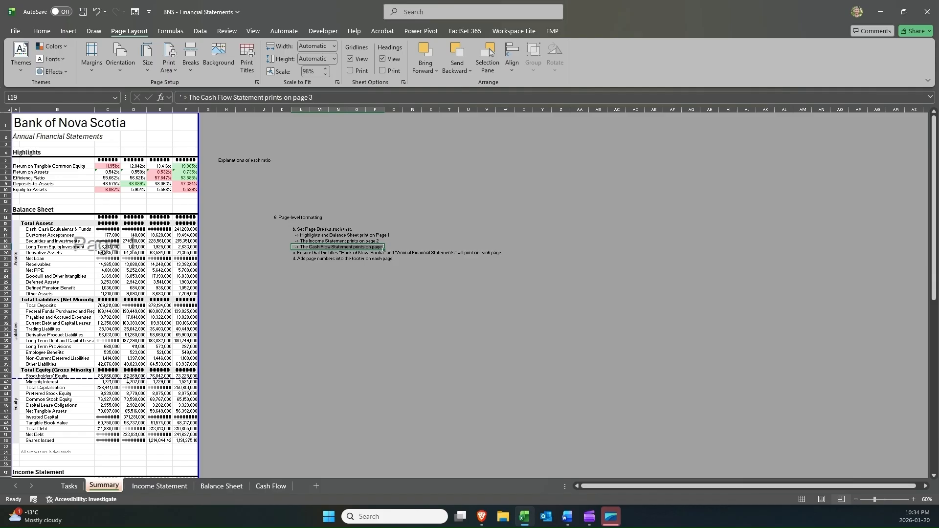
{"action": "left_click_drag", "start_coordinate": [111, 379], "coordinate": [100, 465]}
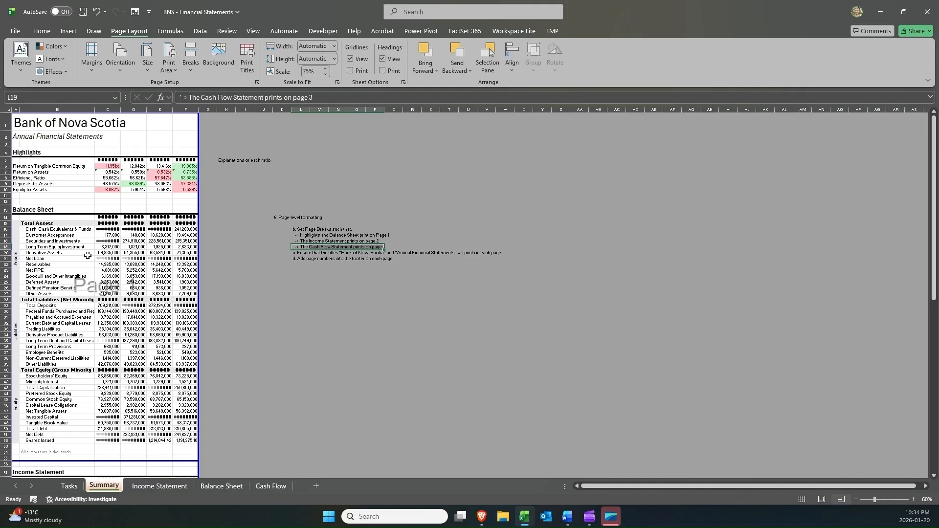
Try moving the lower edge of the print area up to row 73, just above the Cash Flow Statement.
{"action": "scroll", "coordinate": [88, 288], "scroll_direction": "down", "scroll_amount": 4}
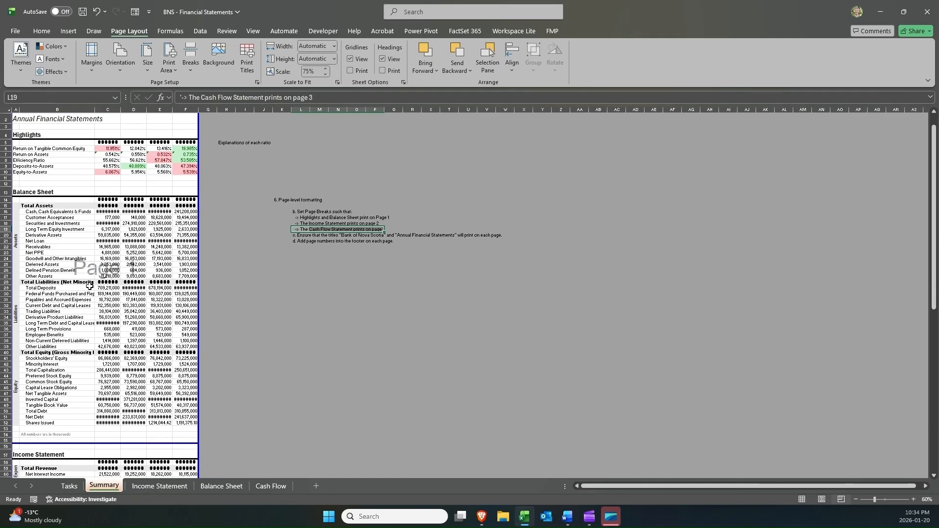
{"action": "scroll", "coordinate": [90, 286], "scroll_direction": "down", "scroll_amount": 7}
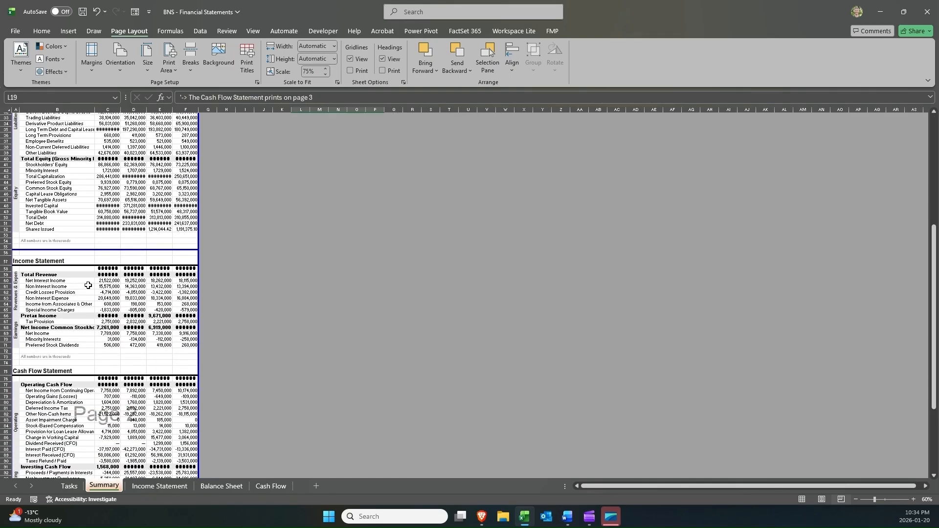
{"action": "scroll", "coordinate": [91, 338], "scroll_direction": "down", "scroll_amount": 6}
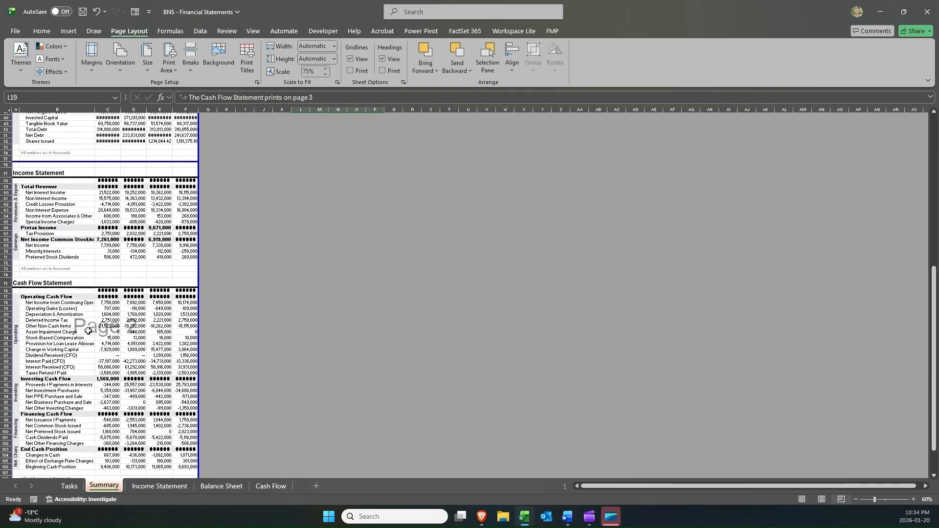
{"action": "scroll", "coordinate": [79, 293], "scroll_direction": "down", "scroll_amount": 1}
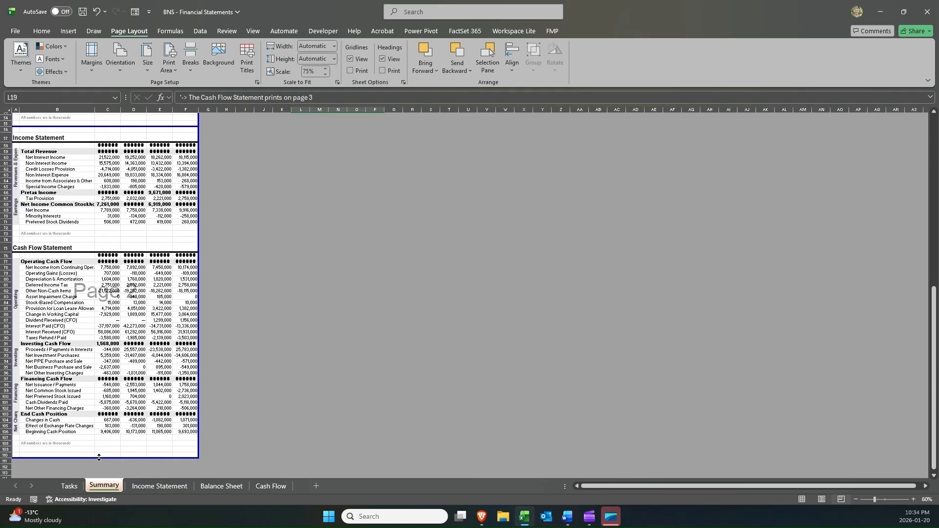
{"action": "scroll", "coordinate": [102, 234], "scroll_direction": "up", "scroll_amount": 18}
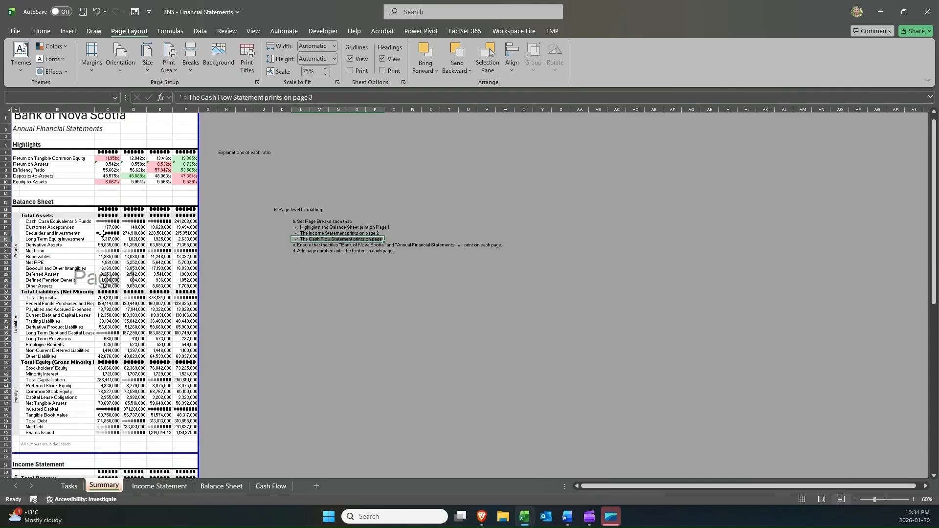
{"action": "scroll", "coordinate": [89, 282], "scroll_direction": "down", "scroll_amount": 7}
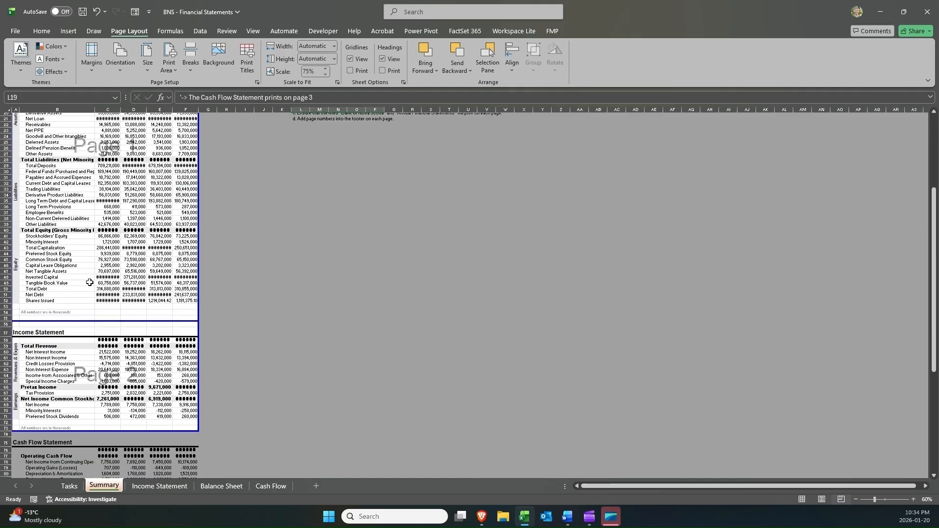
{"action": "scroll", "coordinate": [90, 282], "scroll_direction": "down", "scroll_amount": 7}
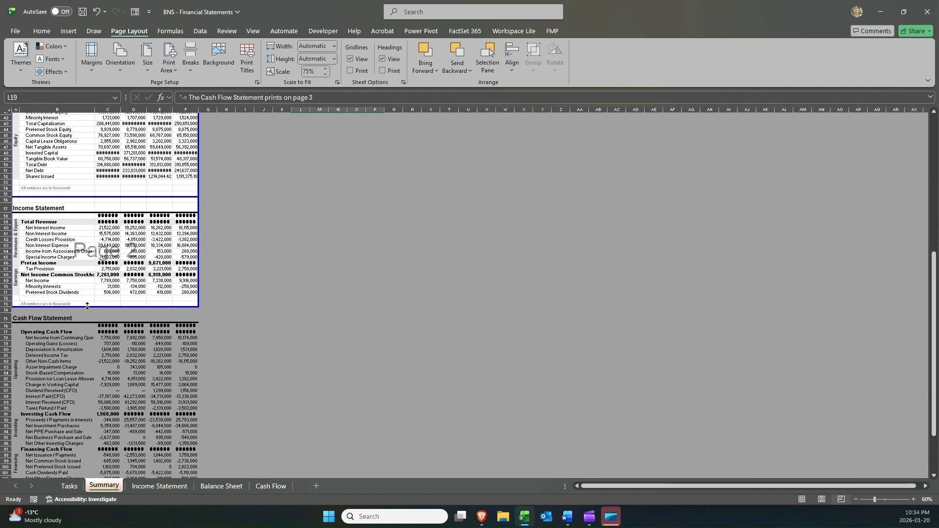
{"action": "scroll", "coordinate": [87, 305], "scroll_direction": "down", "scroll_amount": 1}
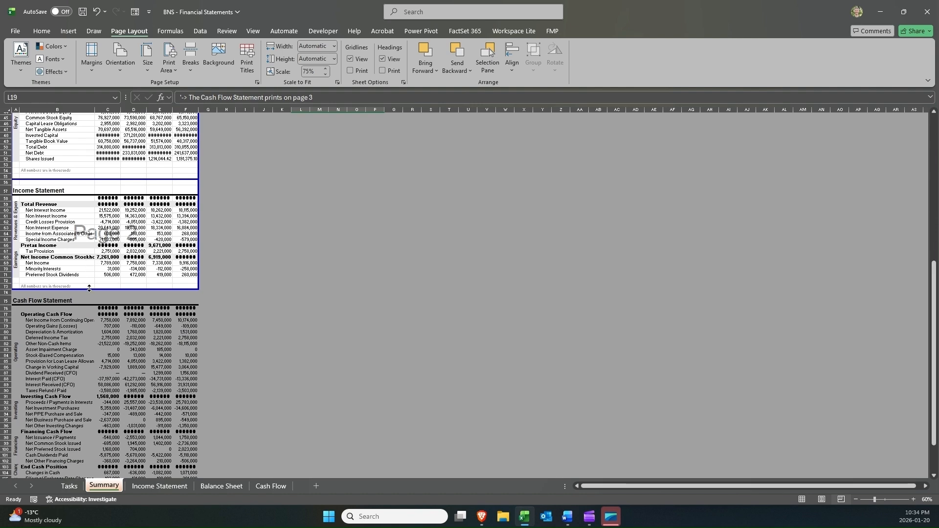
Extend the lower edge of the print area back down so it includes the entire Cash Flow Statement.
{"action": "left_click_drag", "start_coordinate": [89, 288], "coordinate": [91, 366]}
{"action": "scroll", "coordinate": [86, 343], "scroll_direction": "up", "scroll_amount": 15}
{"action": "scroll", "coordinate": [86, 343], "scroll_direction": "down", "scroll_amount": 3}
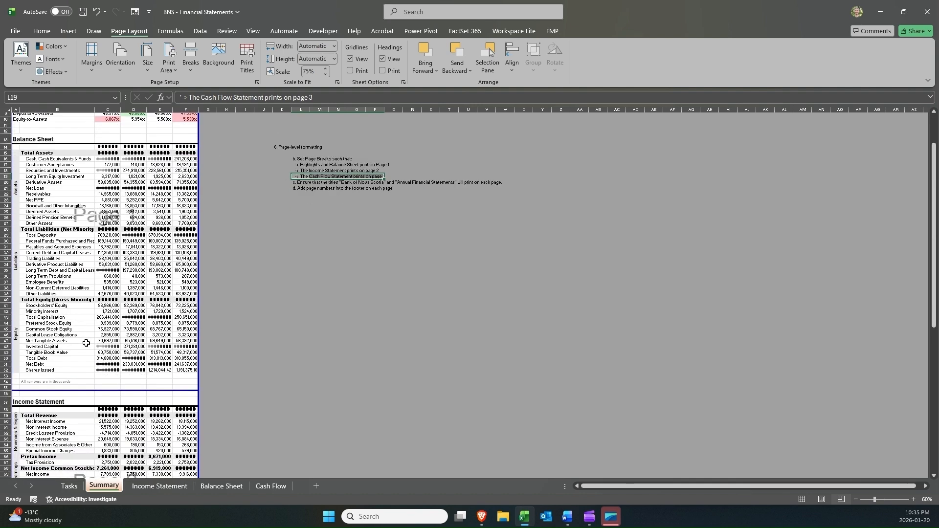
{"action": "scroll", "coordinate": [86, 343], "scroll_direction": "down", "scroll_amount": 11}
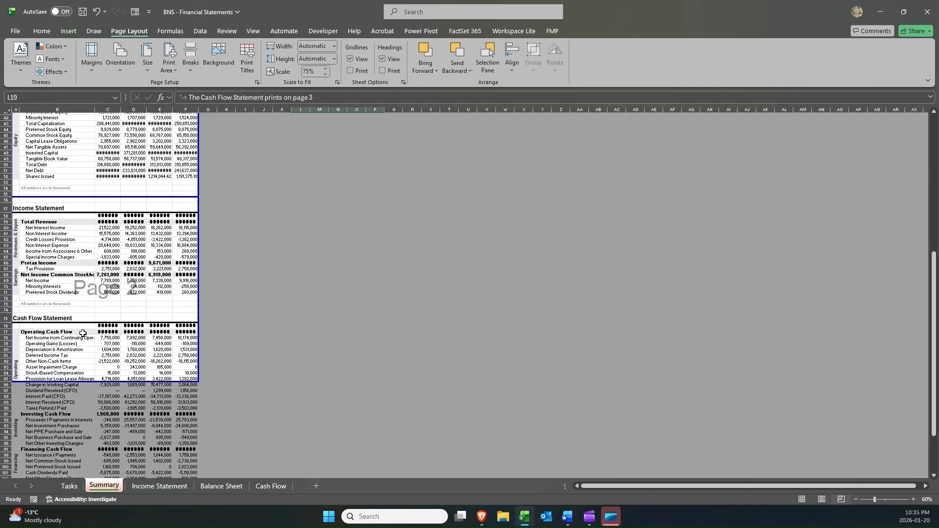
{"action": "scroll", "coordinate": [83, 334], "scroll_direction": "down", "scroll_amount": 3}
{"action": "left_click_drag", "start_coordinate": [86, 330], "coordinate": [90, 460]}
{"action": "scroll", "coordinate": [90, 459], "scroll_direction": "up", "scroll_amount": 16}
{"action": "scroll", "coordinate": [80, 377], "scroll_direction": "down", "scroll_amount": 4}
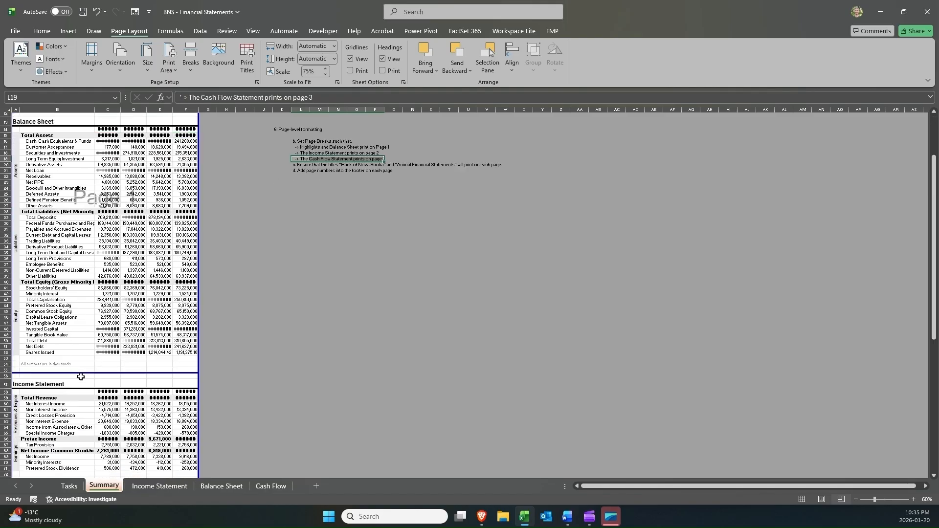
Review the page divisions through the Balance Sheet, Income Statement and Cash Flow Statement in Page Break Preview and return to Normal view.
{"action": "scroll", "coordinate": [84, 364], "scroll_direction": "down", "scroll_amount": 14}
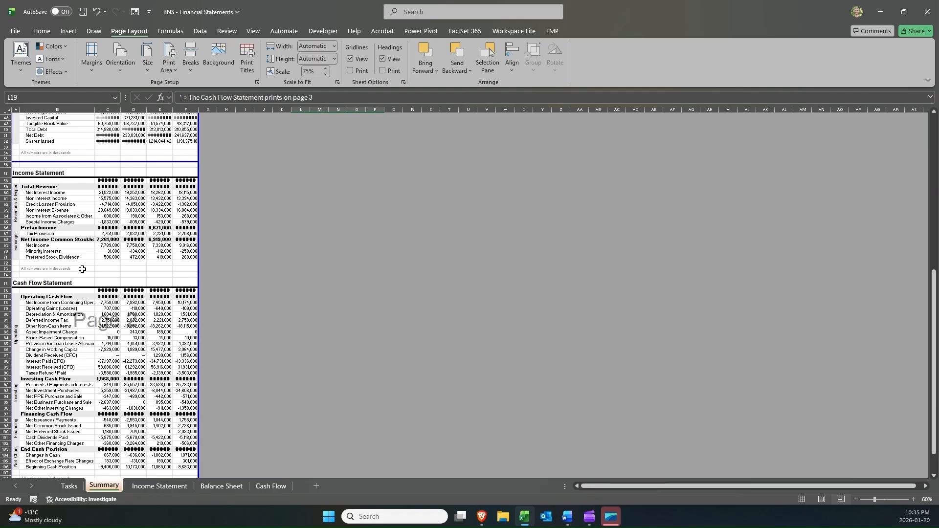
{"action": "scroll", "coordinate": [84, 270], "scroll_direction": "up", "scroll_amount": 7}
{"action": "scroll", "coordinate": [85, 270], "scroll_direction": "up", "scroll_amount": 7}
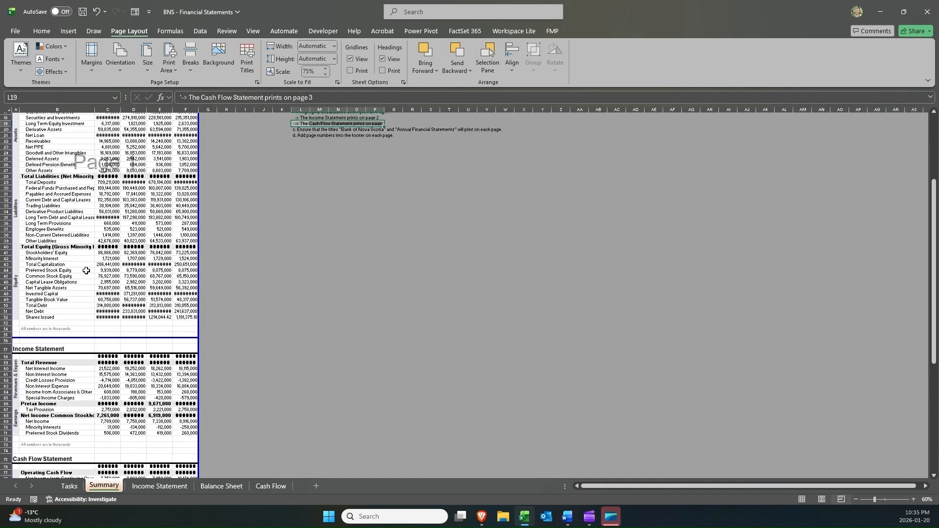
{"action": "scroll", "coordinate": [86, 270], "scroll_direction": "up", "scroll_amount": 2}
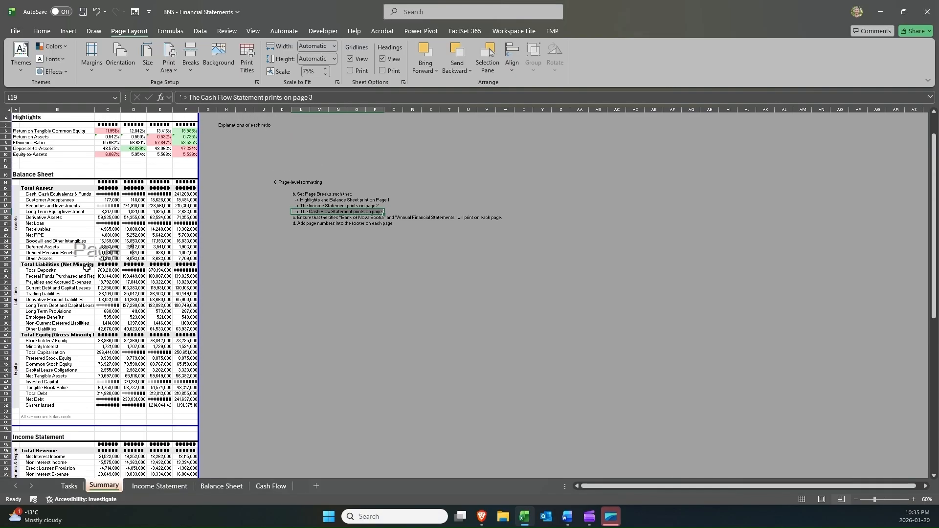
{"action": "scroll", "coordinate": [86, 268], "scroll_direction": "down", "scroll_amount": 12}
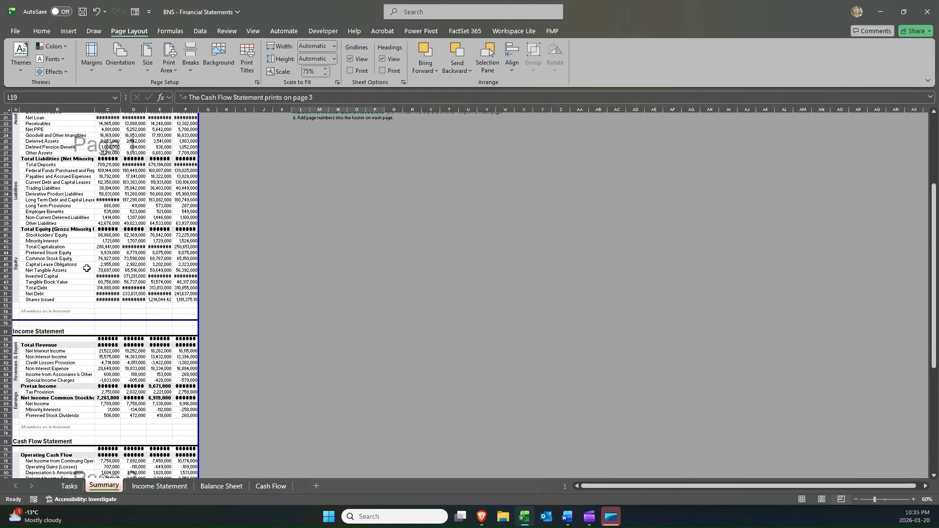
{"action": "scroll", "coordinate": [87, 266], "scroll_direction": "down", "scroll_amount": 6}
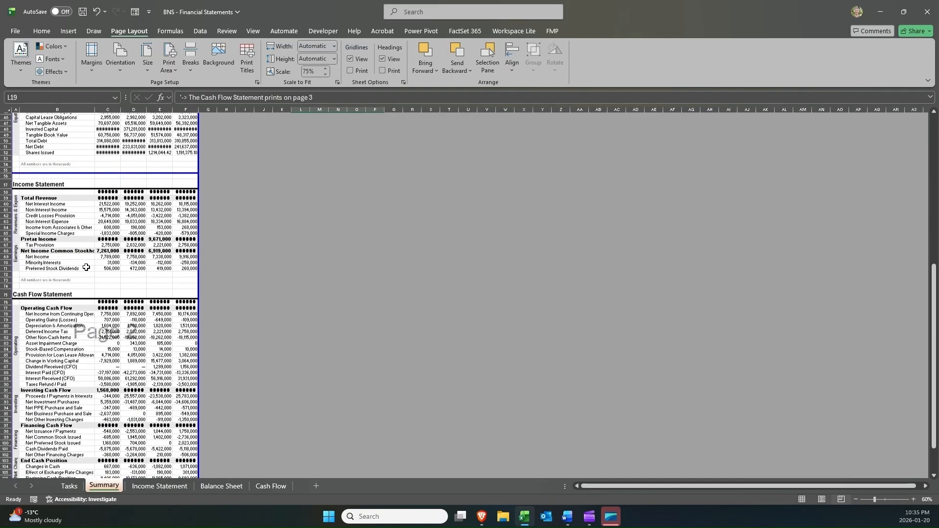
{"action": "scroll", "coordinate": [85, 267], "scroll_direction": "up", "scroll_amount": 17}
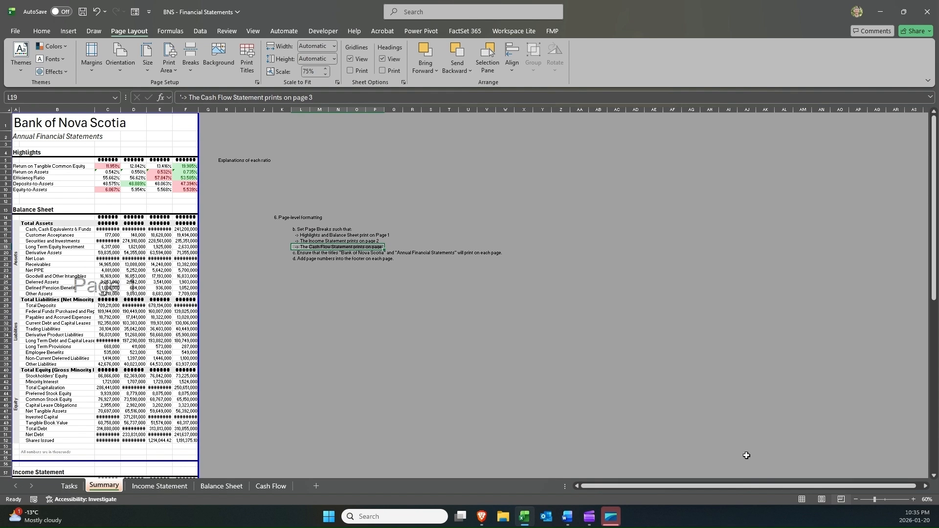
{"action": "left_click", "coordinate": [800, 500]}
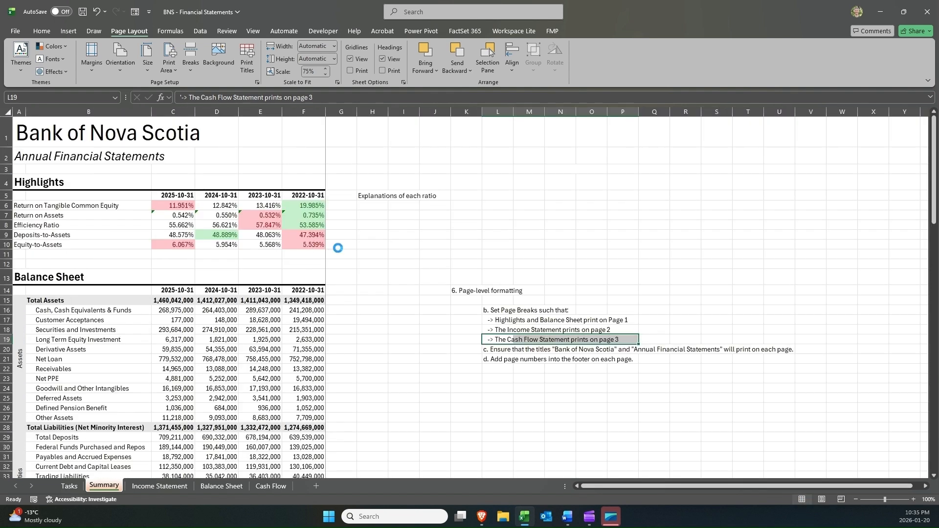
Examine the print preview to check which statements fall on each page and whether the Bank of Nova Scotia titles repeat.
{"action": "key", "text": "ctrl+p"}
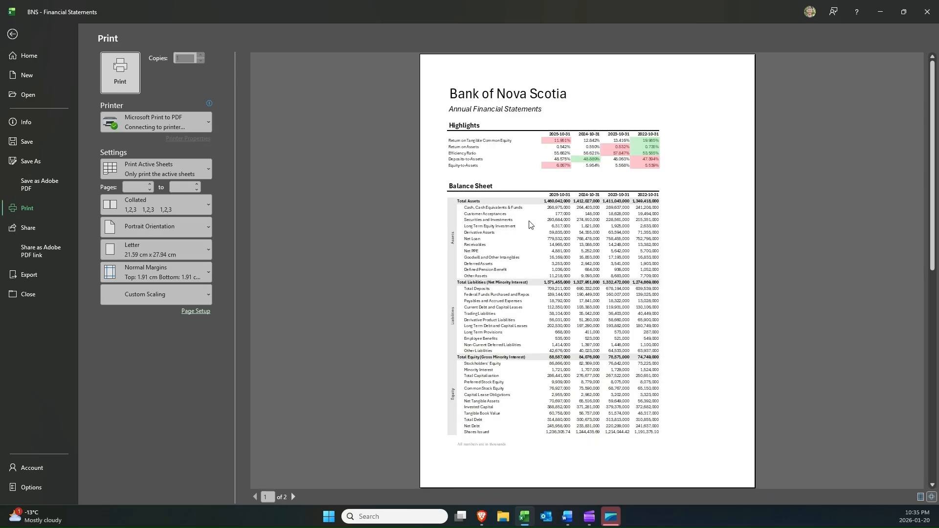
{"action": "scroll", "coordinate": [513, 262], "scroll_direction": "down", "scroll_amount": 1}
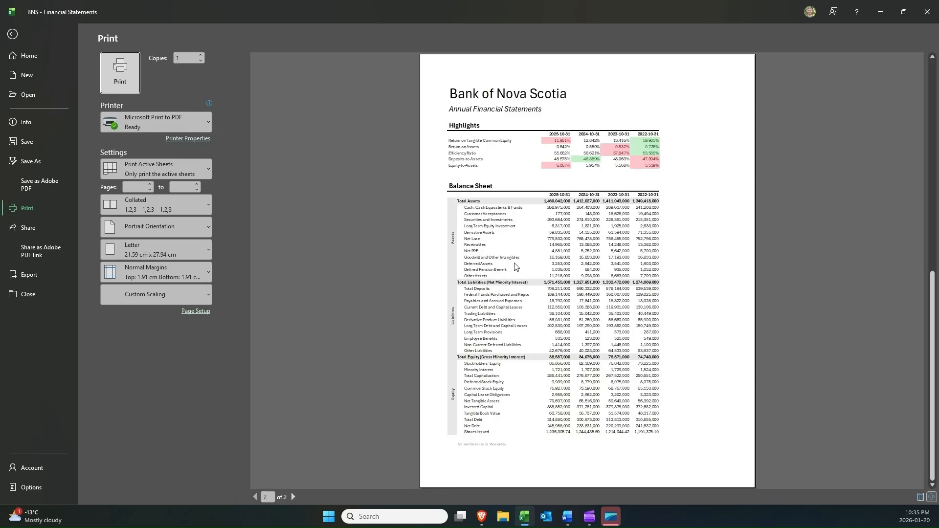
{"action": "scroll", "coordinate": [515, 266], "scroll_direction": "up", "scroll_amount": 2}
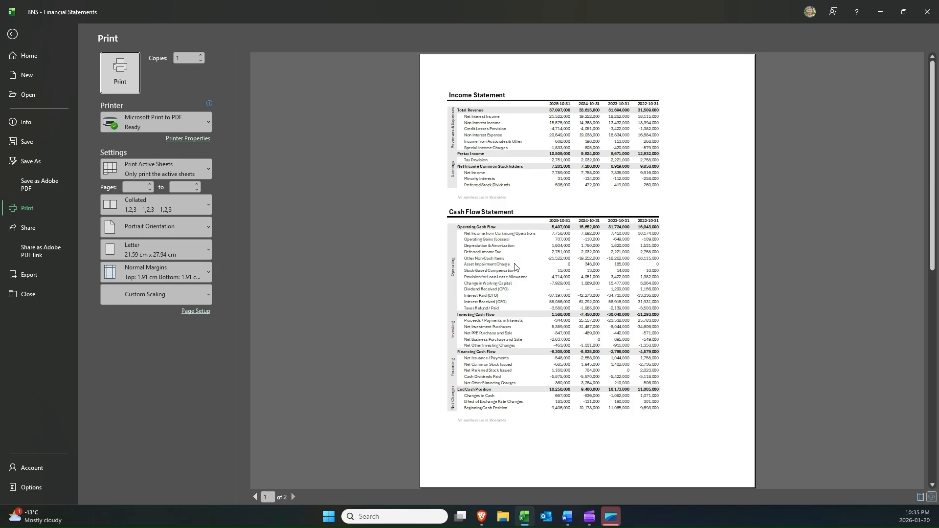
{"action": "scroll", "coordinate": [515, 266], "scroll_direction": "down", "scroll_amount": 2}
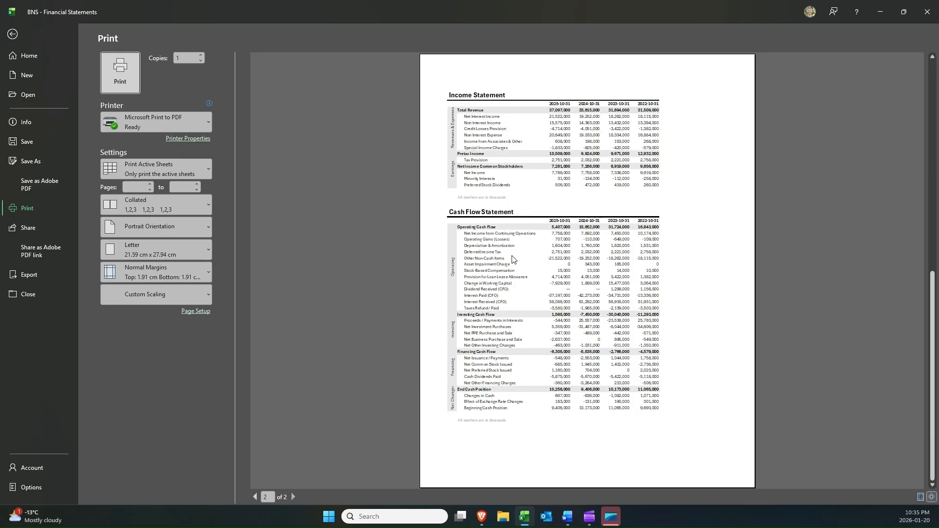
{"action": "scroll", "coordinate": [510, 261], "scroll_direction": "up", "scroll_amount": 2}
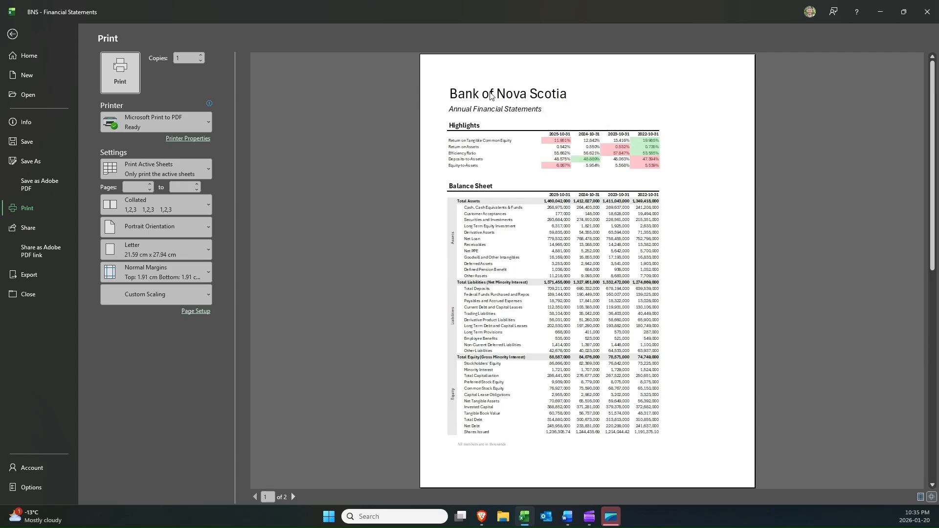
{"action": "scroll", "coordinate": [533, 210], "scroll_direction": "down", "scroll_amount": 2}
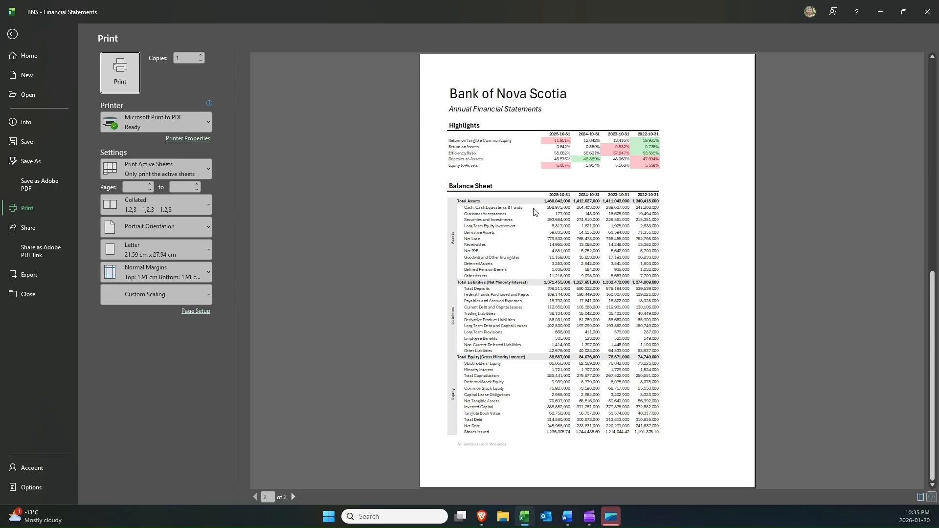
{"action": "scroll", "coordinate": [534, 213], "scroll_direction": "up", "scroll_amount": 2}
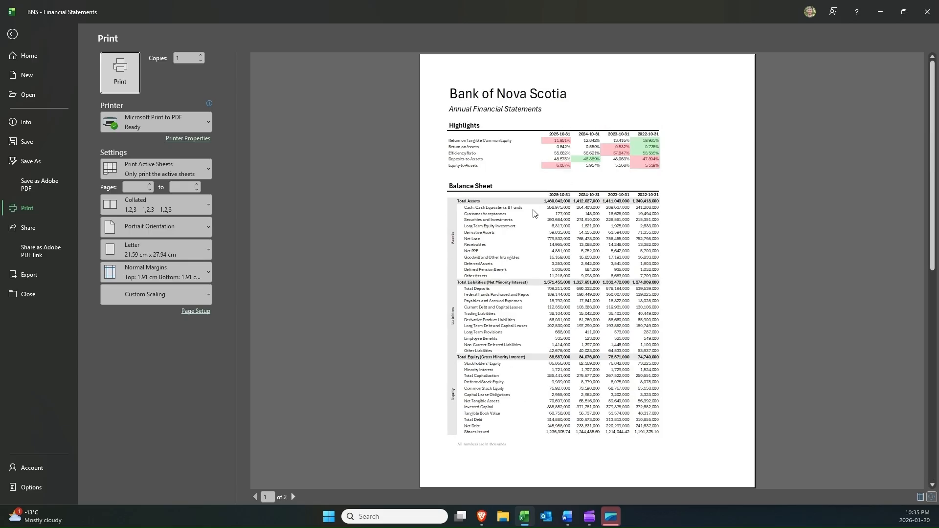
{"action": "key", "text": "Escape"}
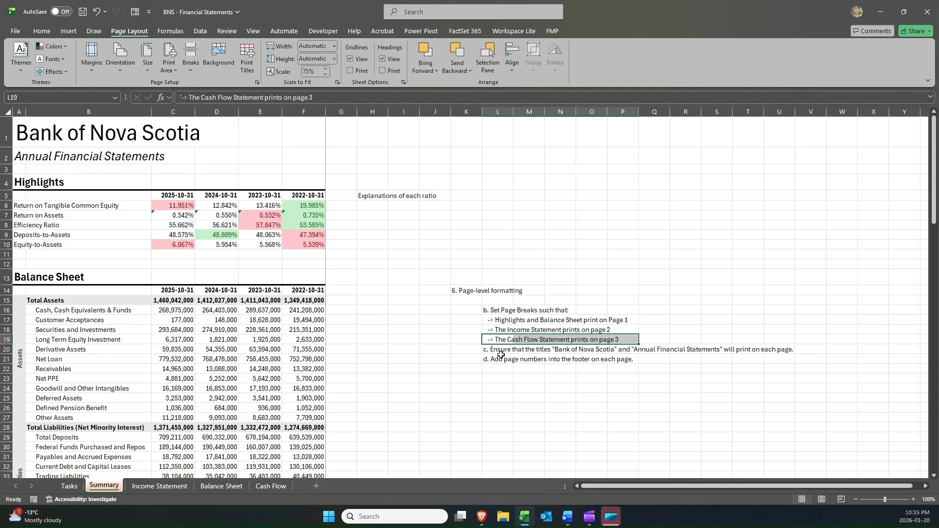
Add a custom footer to the Summary sheet with the page number and total pages as "&[Page] of &[Pages]" in its right section.
{"action": "left_click_drag", "start_coordinate": [501, 353], "coordinate": [757, 350]}
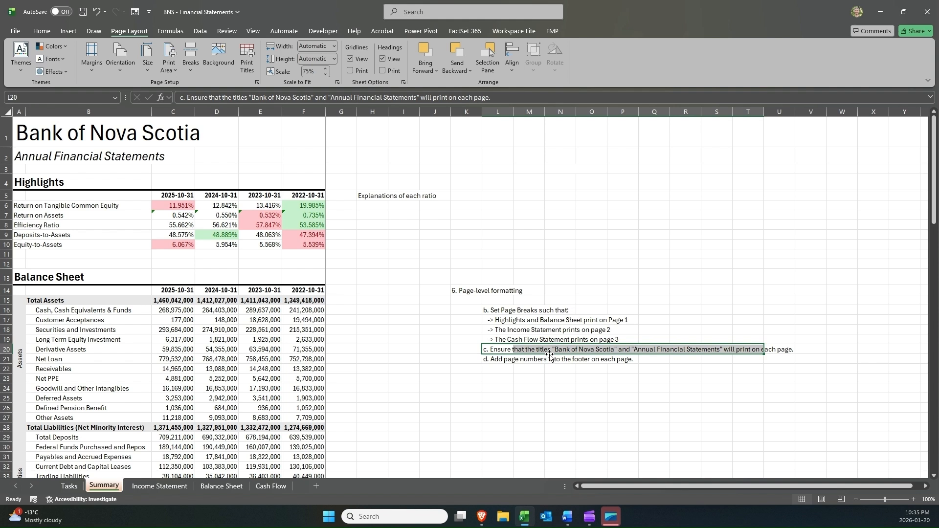
{"action": "left_click", "coordinate": [502, 359]}
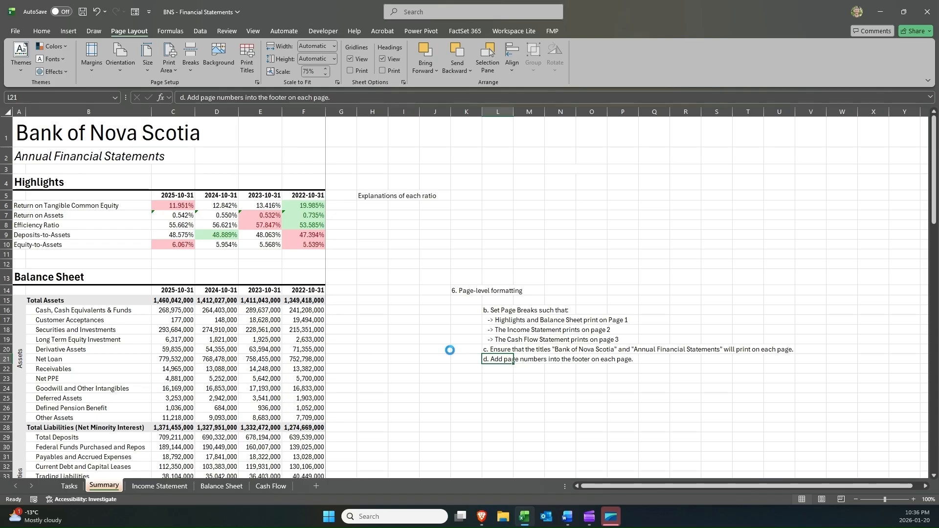
{"action": "key", "text": "ctrl+p"}
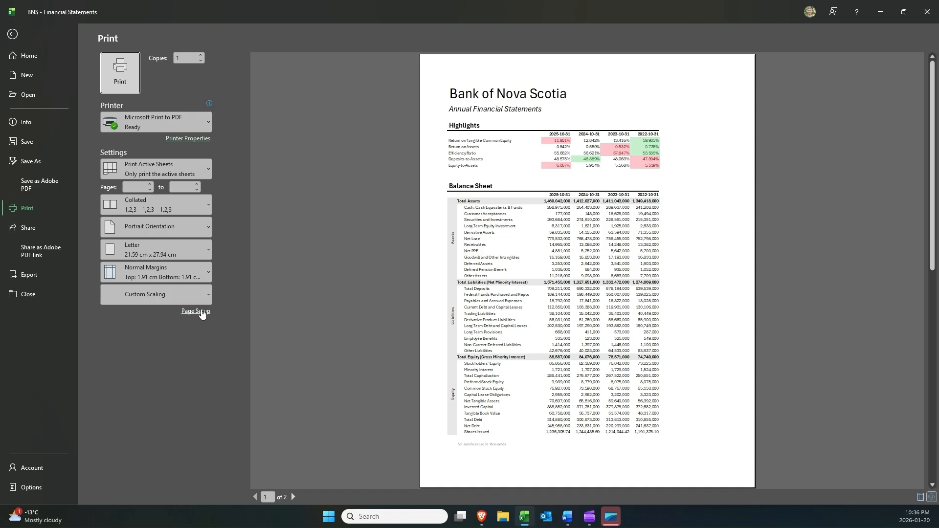
{"action": "left_click", "coordinate": [201, 311]}
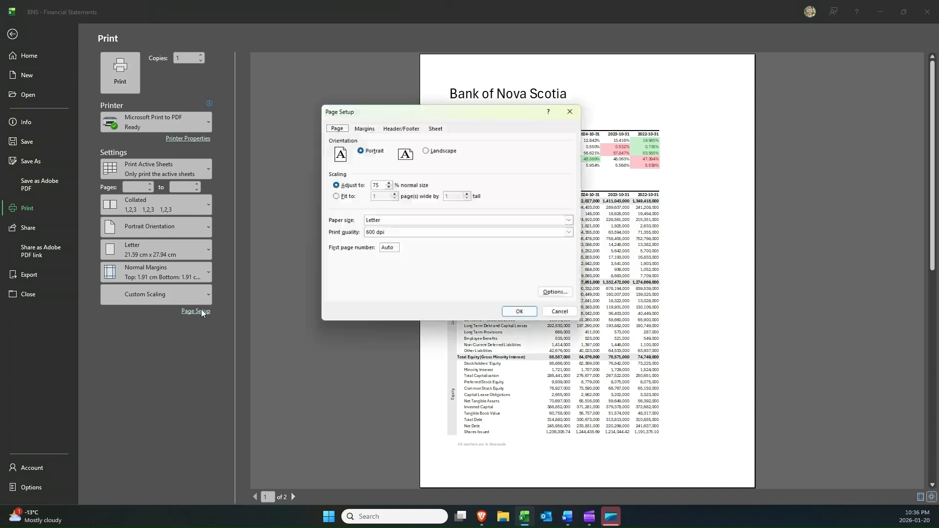
{"action": "left_click", "coordinate": [409, 128]}
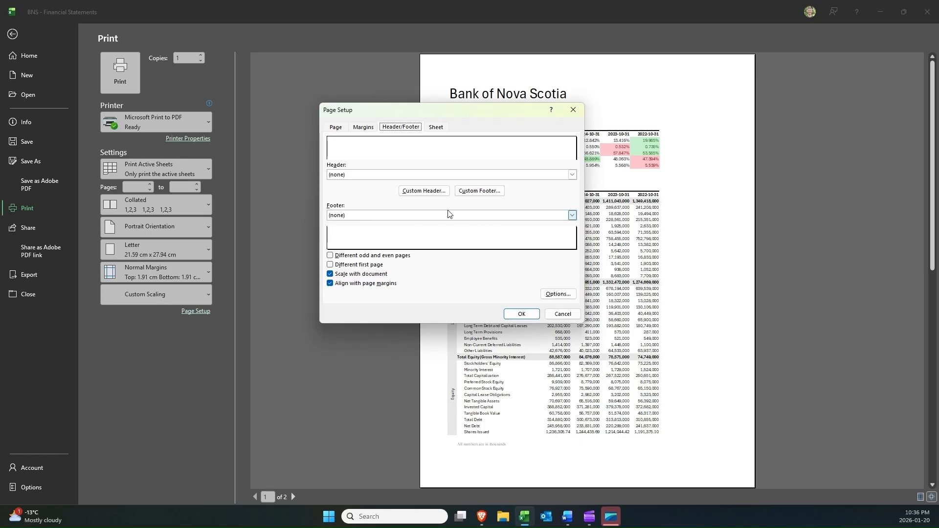
{"action": "left_click", "coordinate": [482, 191]}
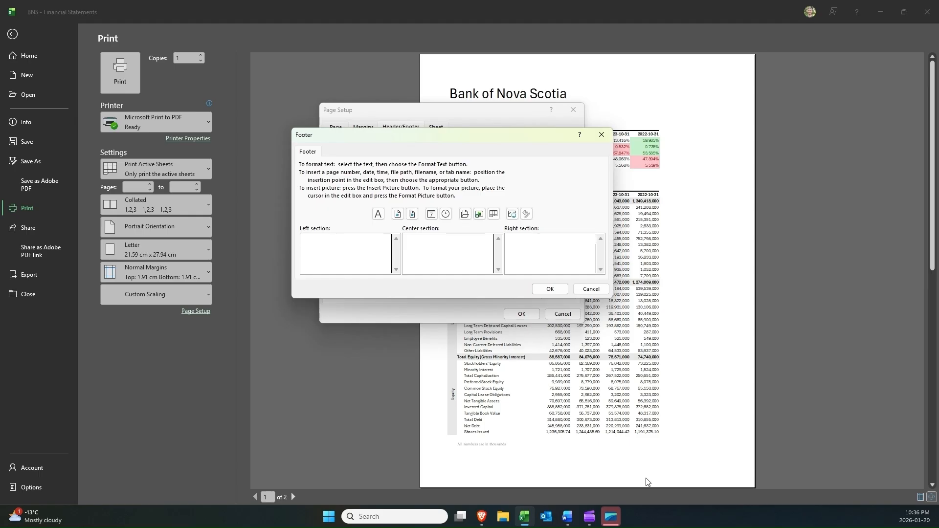
{"action": "left_click", "coordinate": [398, 215]}
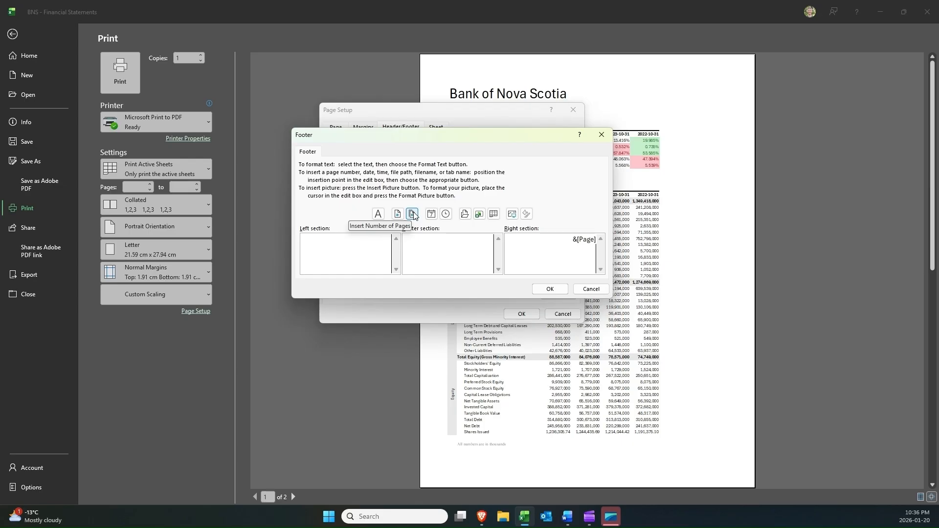
{"action": "type", "text": "of"}
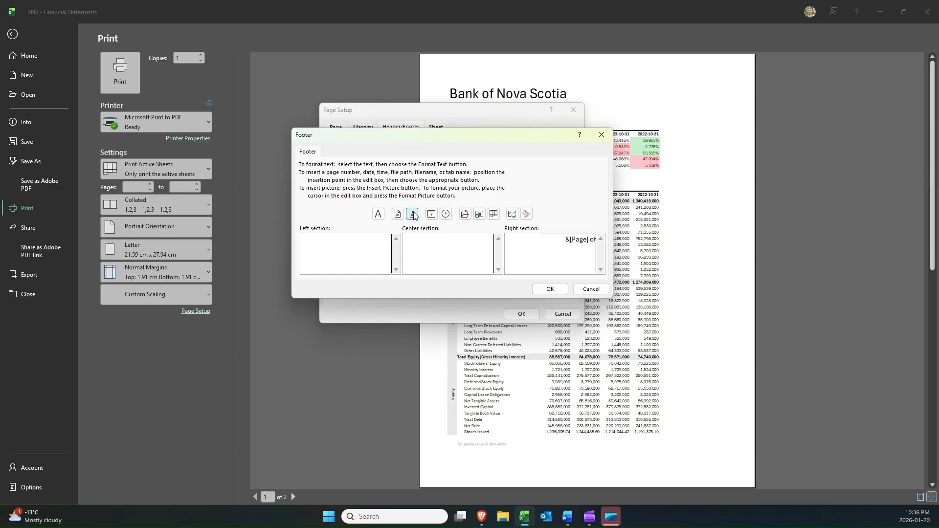
{"action": "left_click", "coordinate": [414, 215]}
{"action": "left_click", "coordinate": [550, 289]}
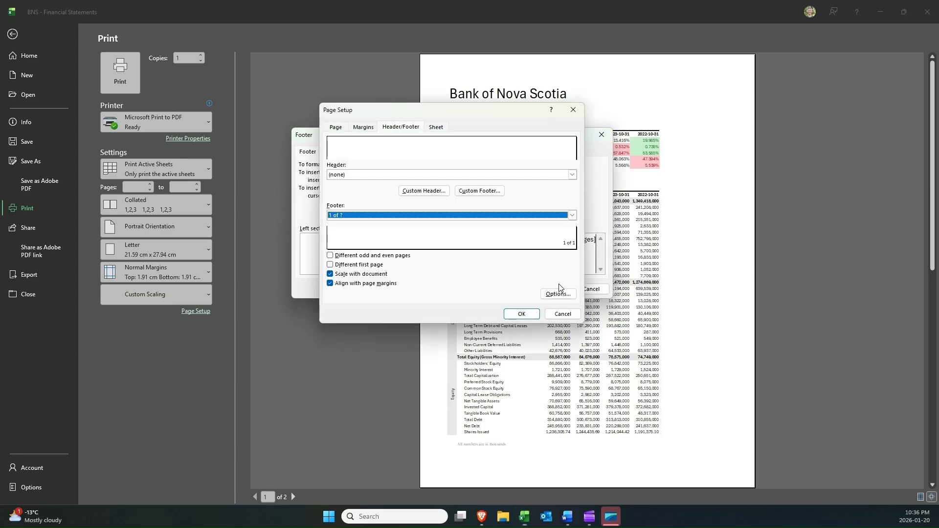
{"action": "left_click", "coordinate": [522, 315]}
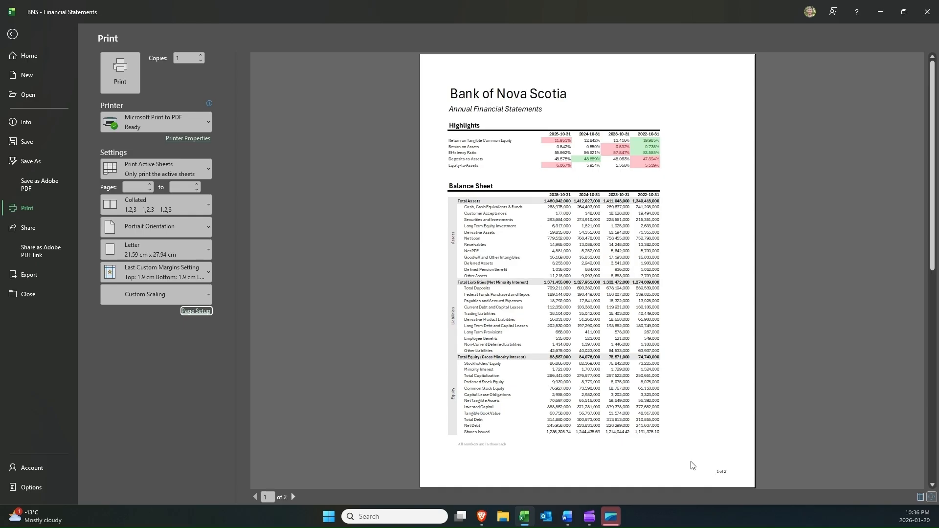
Check the page-number footer on both previewed pages and delete the completed footer task in L21 from the task list.
{"action": "scroll", "coordinate": [710, 458], "scroll_direction": "down", "scroll_amount": 2}
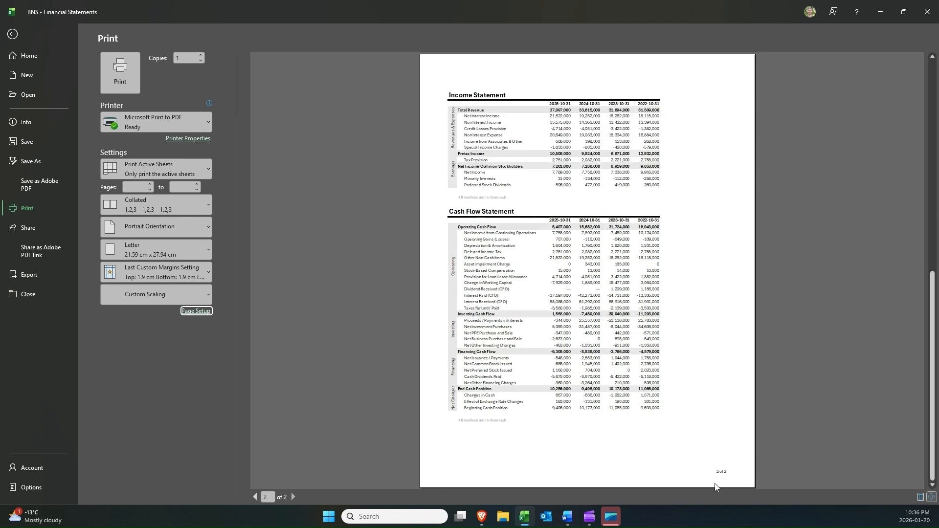
{"action": "scroll", "coordinate": [718, 479], "scroll_direction": "up", "scroll_amount": 2}
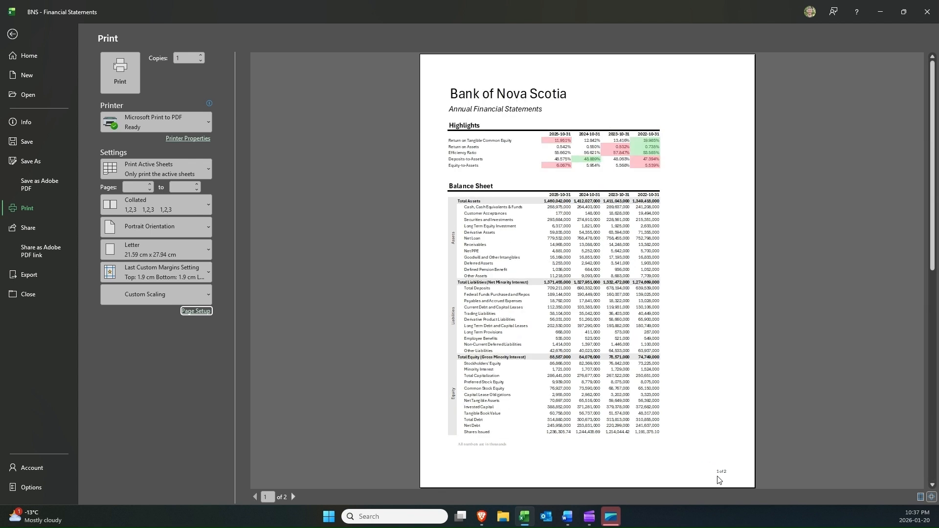
{"action": "scroll", "coordinate": [706, 473], "scroll_direction": "down", "scroll_amount": 2}
{"action": "key", "text": "Escape"}
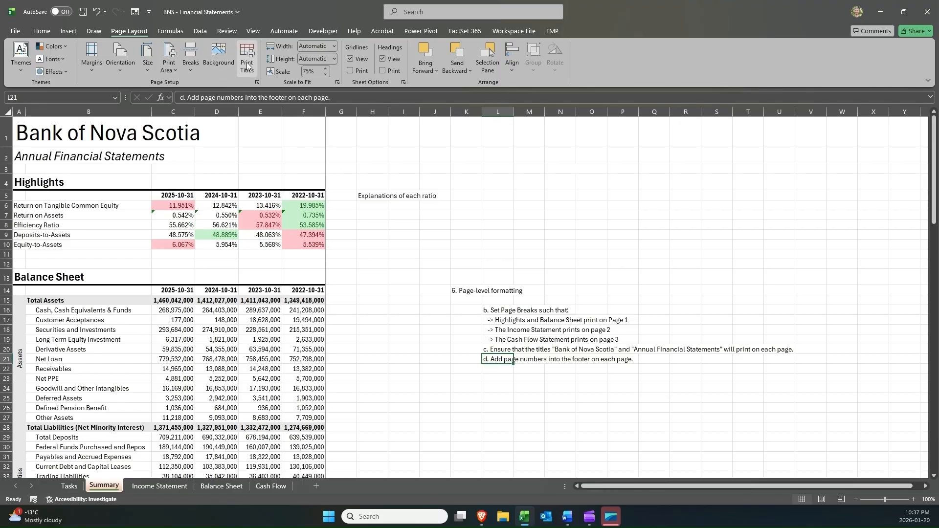
{"action": "left_click_drag", "start_coordinate": [502, 360], "coordinate": [613, 362]}
{"action": "key", "text": "Delete"}
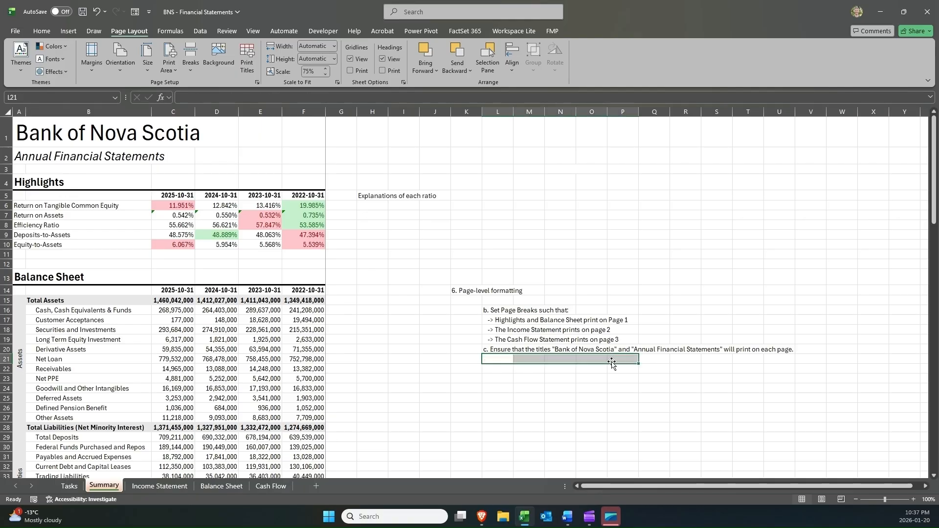
Set rows $1:$2 with the Bank of Nova Scotia titles to repeat at the top of each printed page and check the print preview.
{"action": "left_click", "coordinate": [487, 349]}
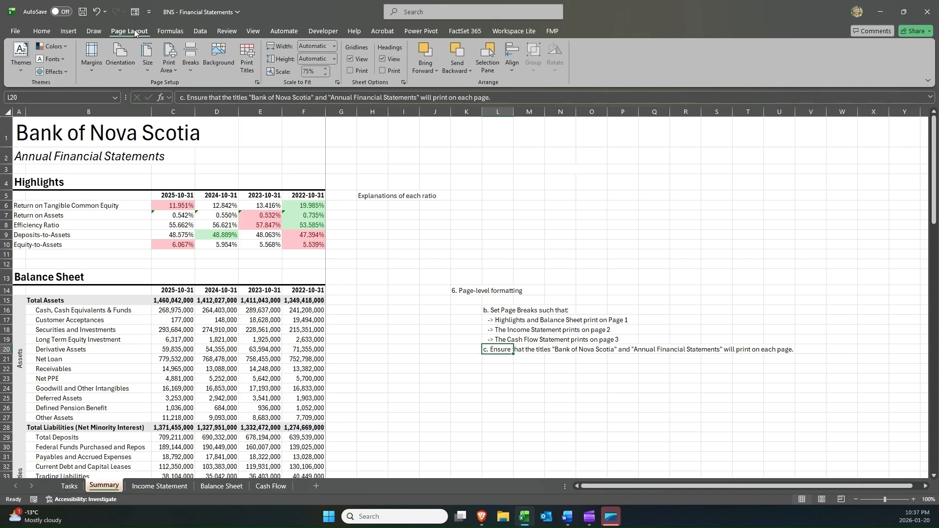
{"action": "left_click", "coordinate": [247, 55]}
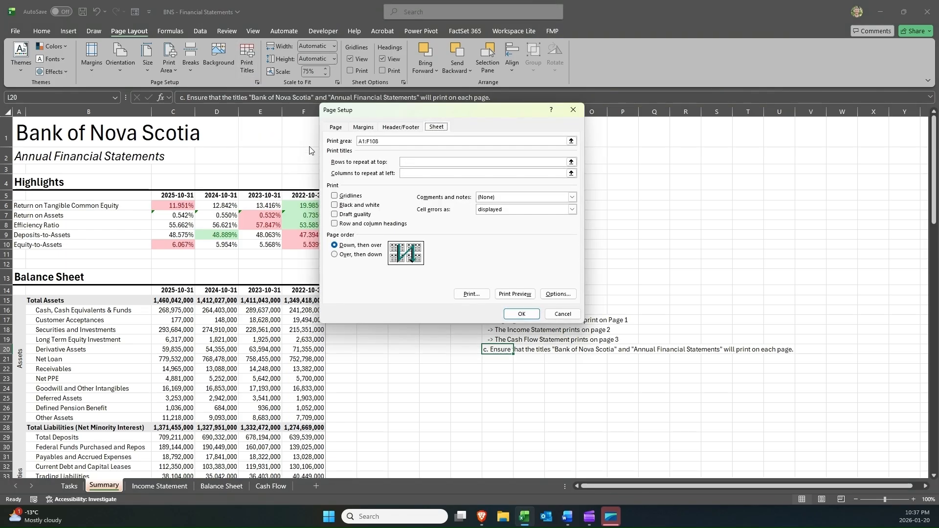
{"action": "left_click", "coordinate": [394, 128]}
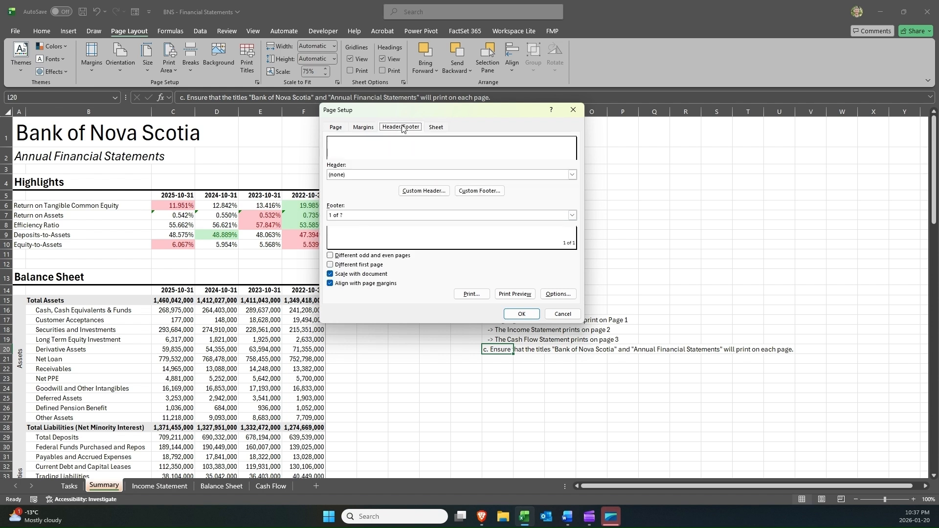
{"action": "left_click", "coordinate": [432, 129]}
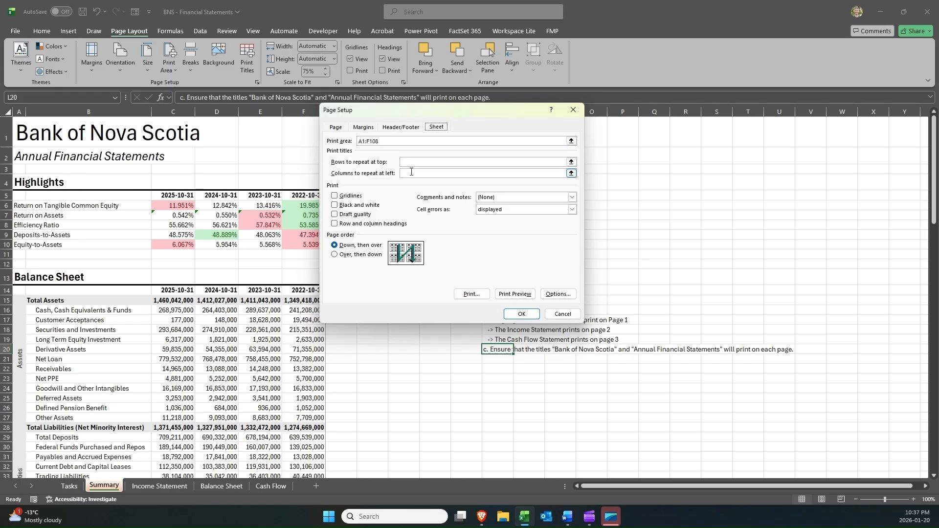
{"action": "left_click", "coordinate": [411, 161]}
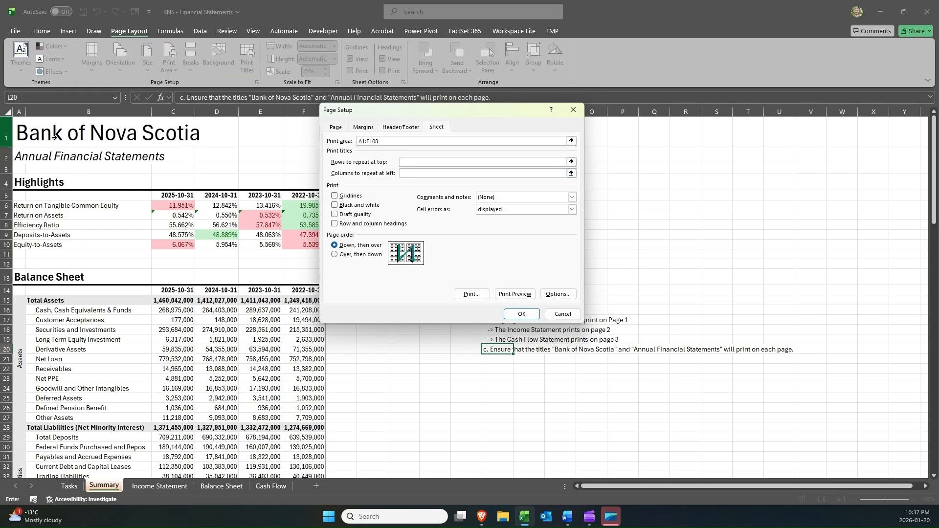
{"action": "left_click_drag", "start_coordinate": [6, 133], "coordinate": [5, 155]}
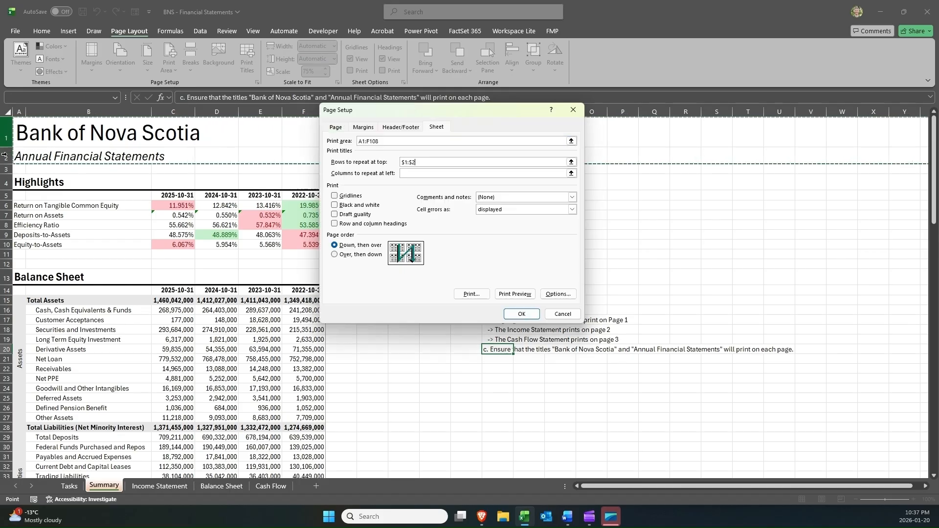
{"action": "left_click", "coordinate": [521, 314]}
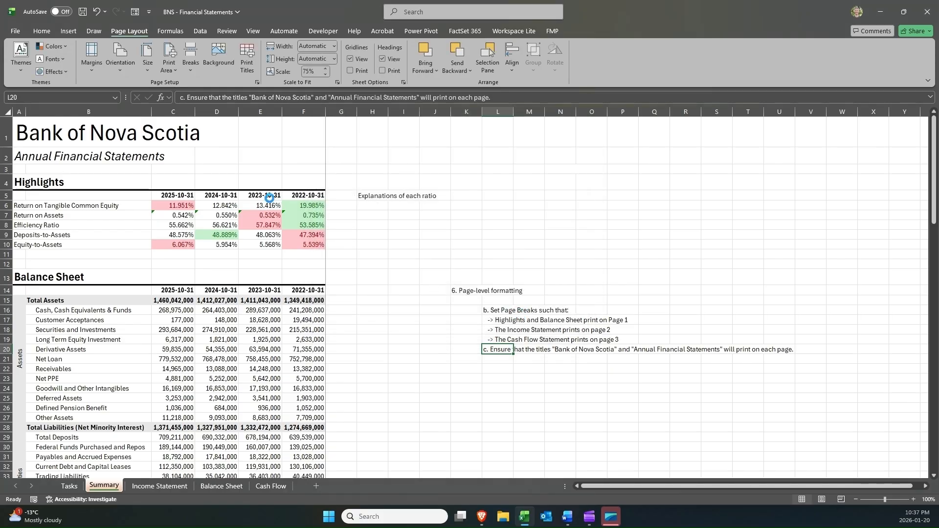
{"action": "key", "text": "ctrl+p"}
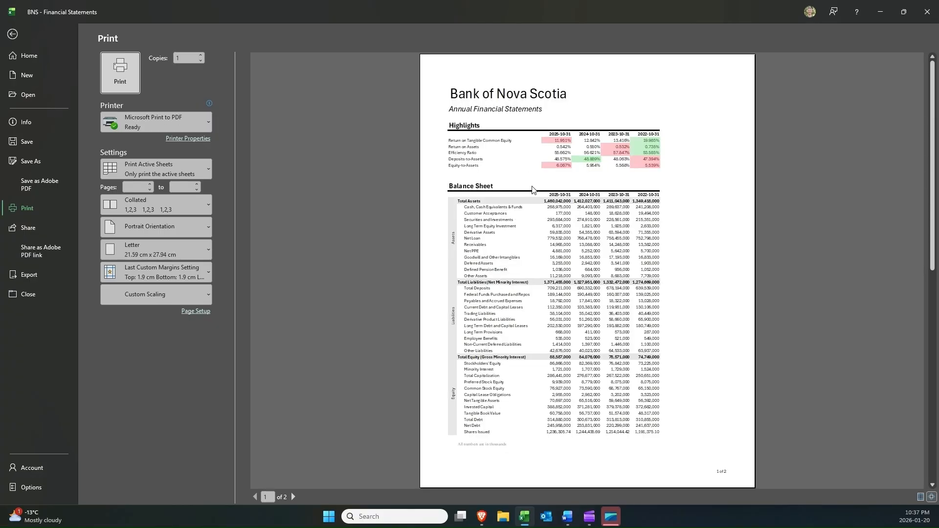
{"action": "scroll", "coordinate": [532, 190], "scroll_direction": "down", "scroll_amount": 2}
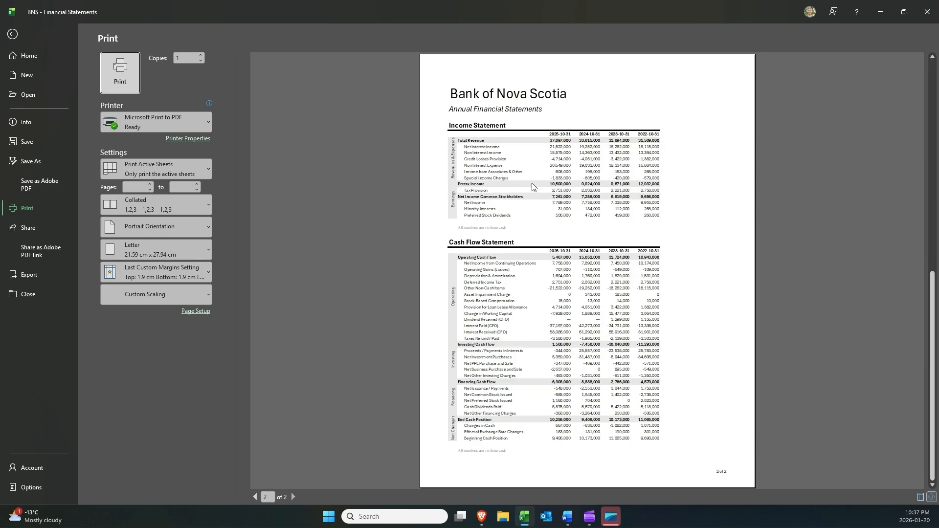